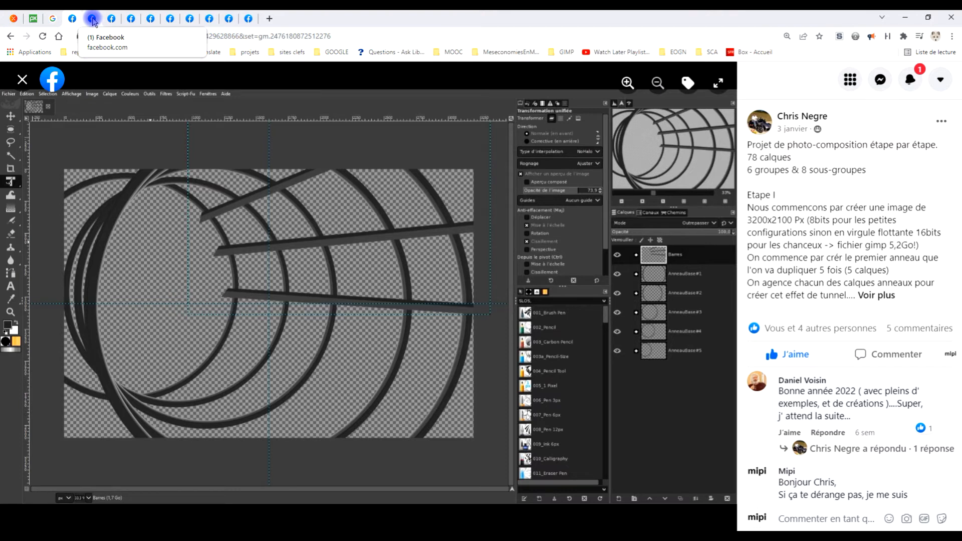
Open the group post for Étape III of the photo-composition project and examine its text and attached images.
{"action": "left_click", "coordinate": [92, 19]}
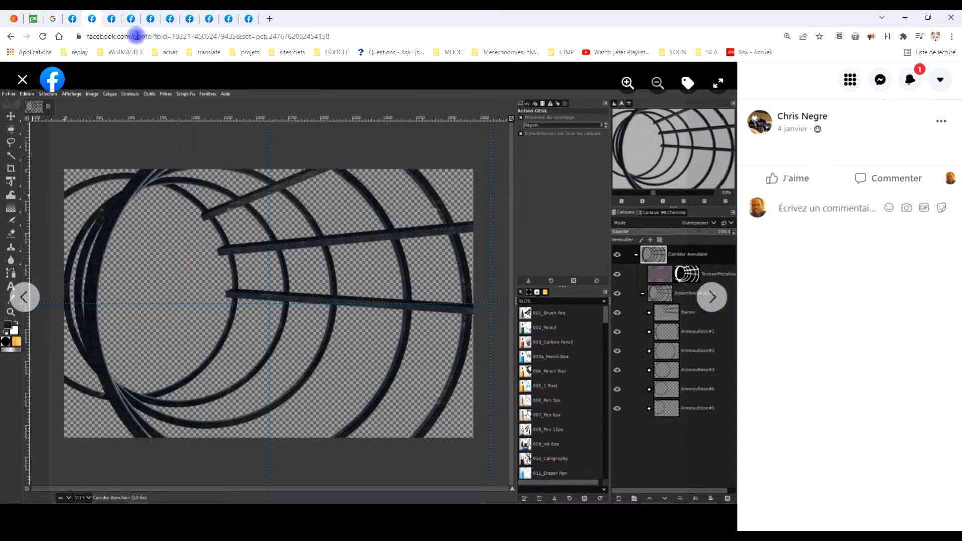
{"action": "left_click", "coordinate": [111, 19]}
{"action": "left_click", "coordinate": [591, 317]}
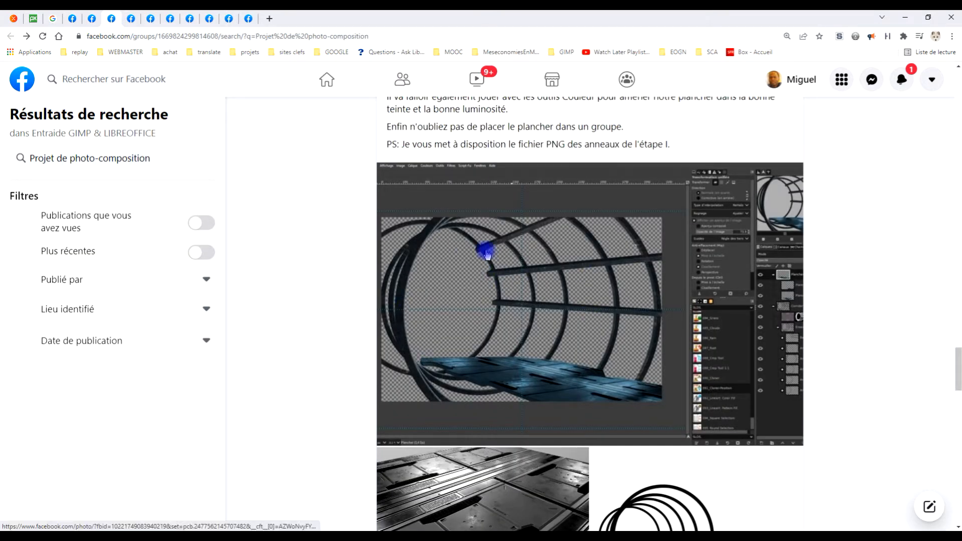
{"action": "scroll", "coordinate": [590, 350], "scroll_direction": "up", "scroll_amount": 4}
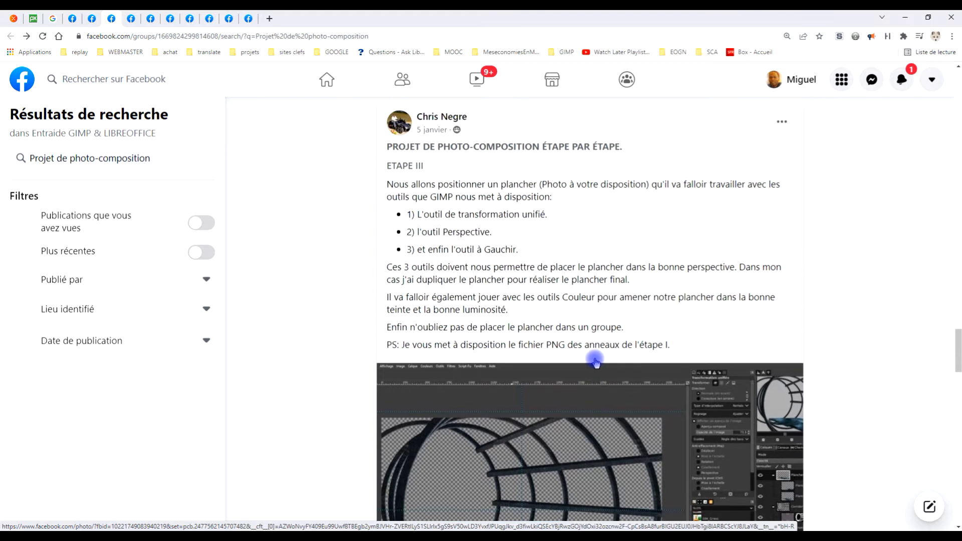
{"action": "scroll", "coordinate": [589, 336], "scroll_direction": "down", "scroll_amount": 1}
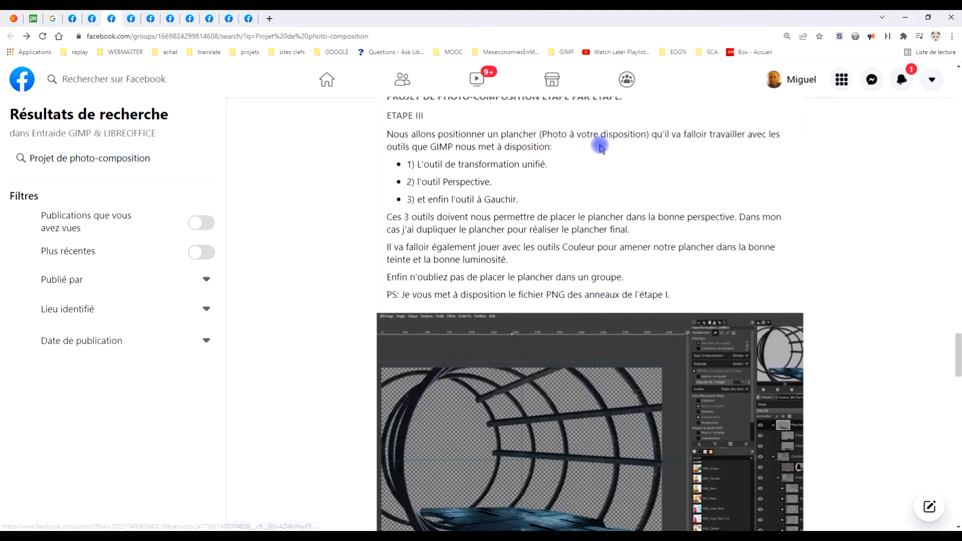
{"action": "scroll", "coordinate": [543, 311], "scroll_direction": "down", "scroll_amount": 1}
{"action": "scroll", "coordinate": [543, 308], "scroll_direction": "down", "scroll_amount": 2}
{"action": "scroll", "coordinate": [544, 298], "scroll_direction": "up", "scroll_amount": 3}
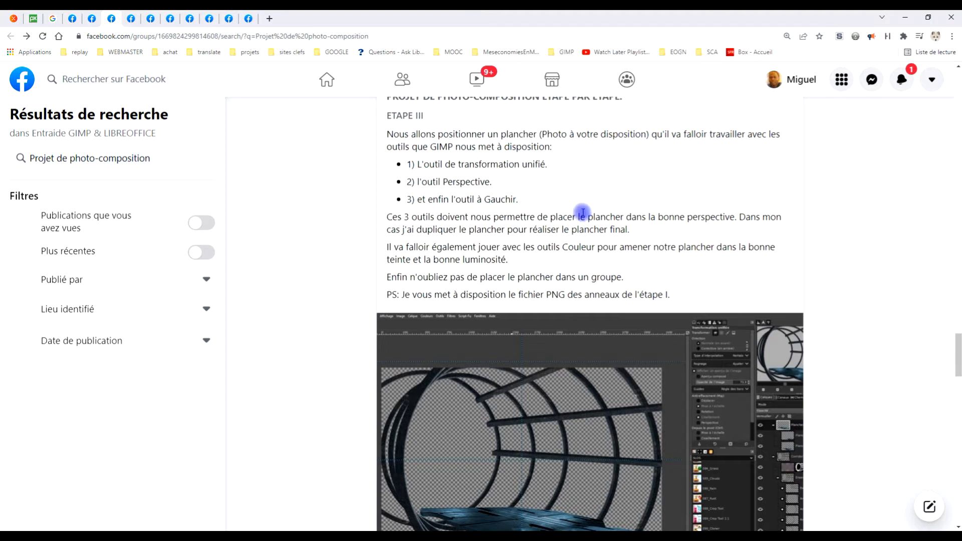
{"action": "scroll", "coordinate": [616, 238], "scroll_direction": "down", "scroll_amount": 2}
{"action": "scroll", "coordinate": [621, 241], "scroll_direction": "down", "scroll_amount": 5}
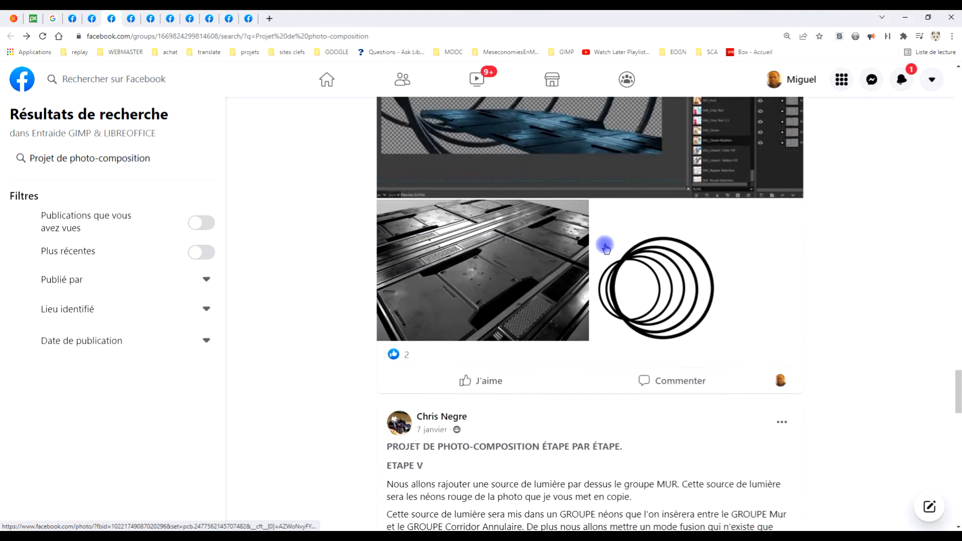
View the metal floor photo attached to the Étape III post at full size, and return to the post.
{"action": "scroll", "coordinate": [501, 301], "scroll_direction": "up", "scroll_amount": 2}
{"action": "left_click", "coordinate": [441, 350]}
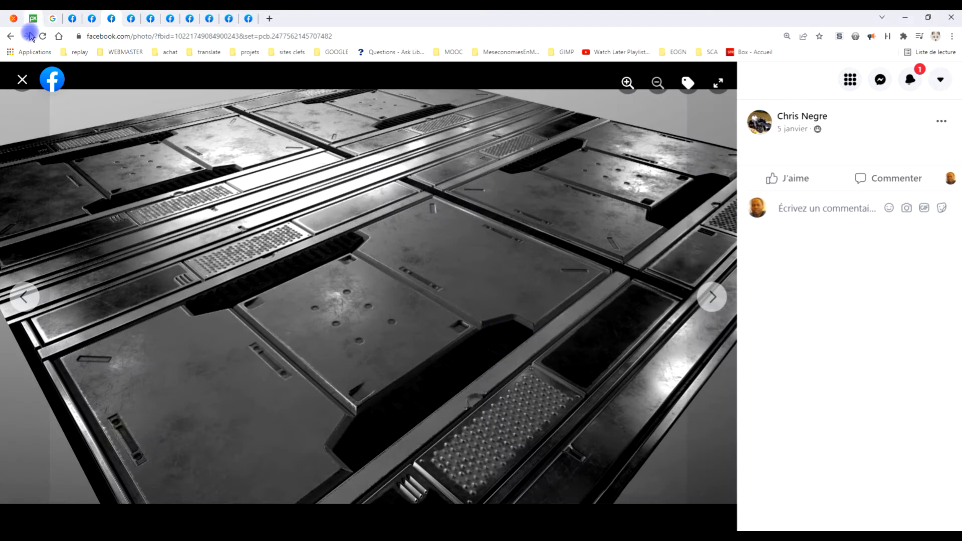
{"action": "left_click", "coordinate": [20, 78]}
{"action": "scroll", "coordinate": [527, 232], "scroll_direction": "up", "scroll_amount": 2}
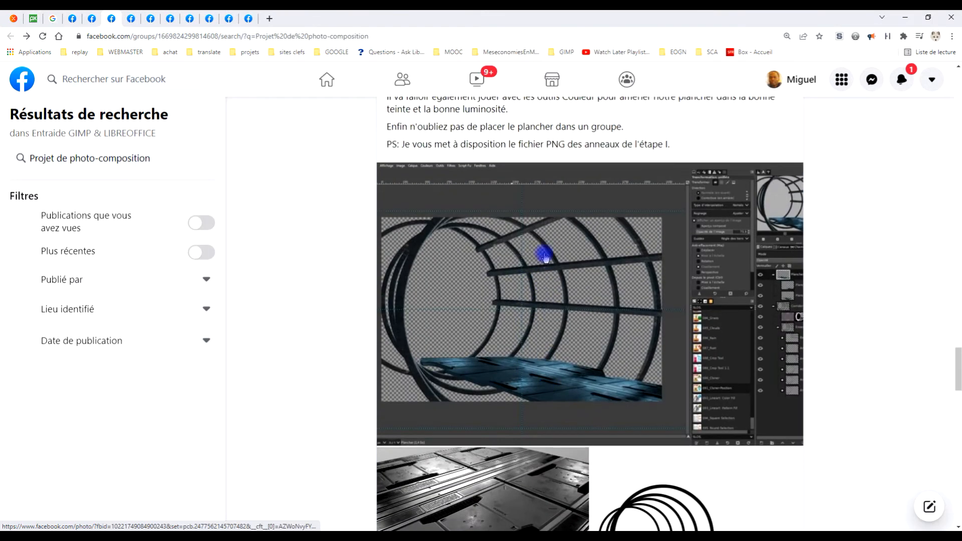
Read the Étape III instructions on placing the floor in perspective, adjusting its colours and grouping it, comparing them with the example image.
{"action": "scroll", "coordinate": [545, 257], "scroll_direction": "up", "scroll_amount": 4}
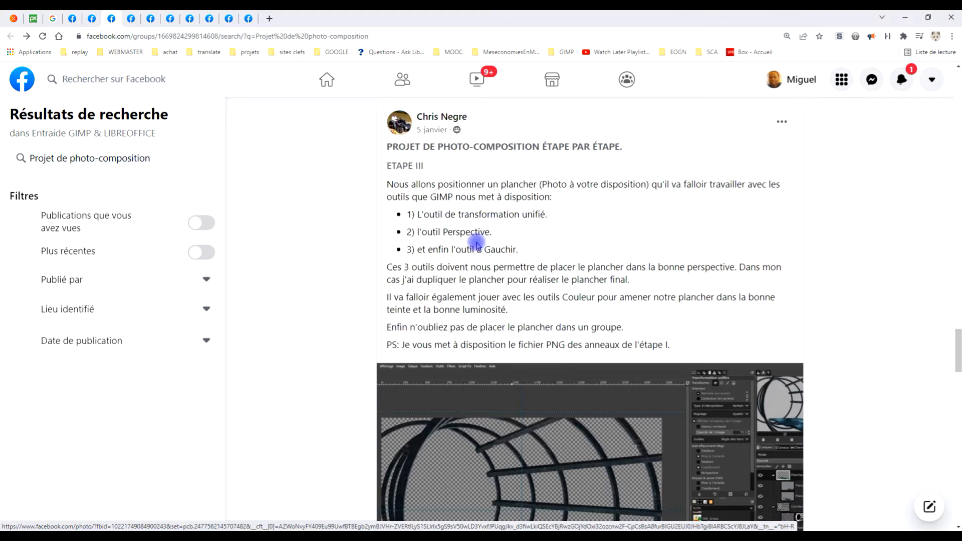
{"action": "scroll", "coordinate": [500, 260], "scroll_direction": "down", "scroll_amount": 1}
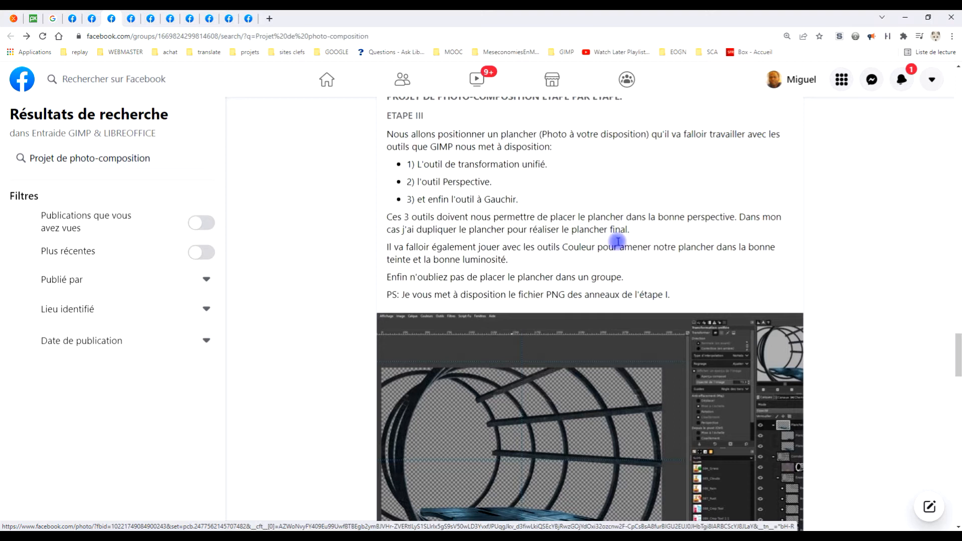
{"action": "scroll", "coordinate": [620, 247], "scroll_direction": "down", "scroll_amount": 1}
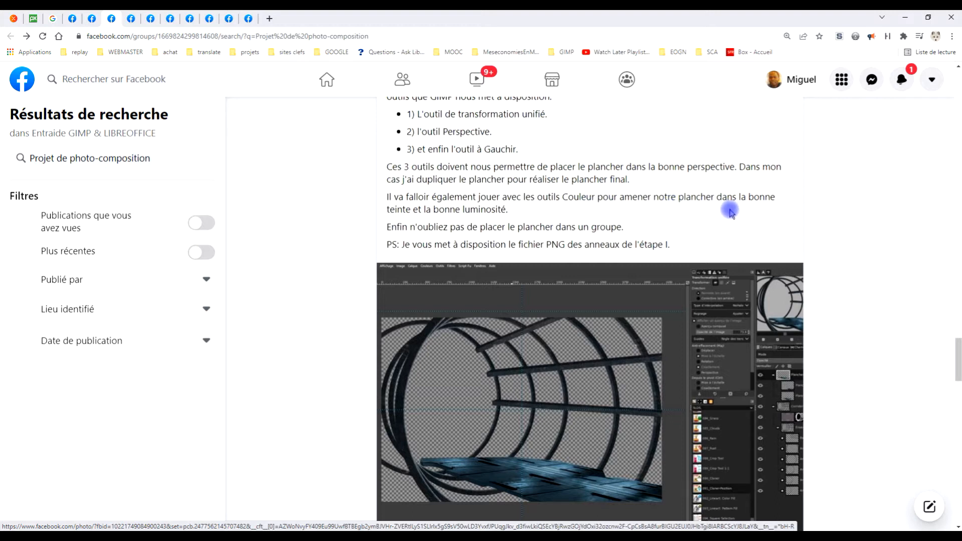
{"action": "scroll", "coordinate": [628, 296], "scroll_direction": "down", "scroll_amount": 1}
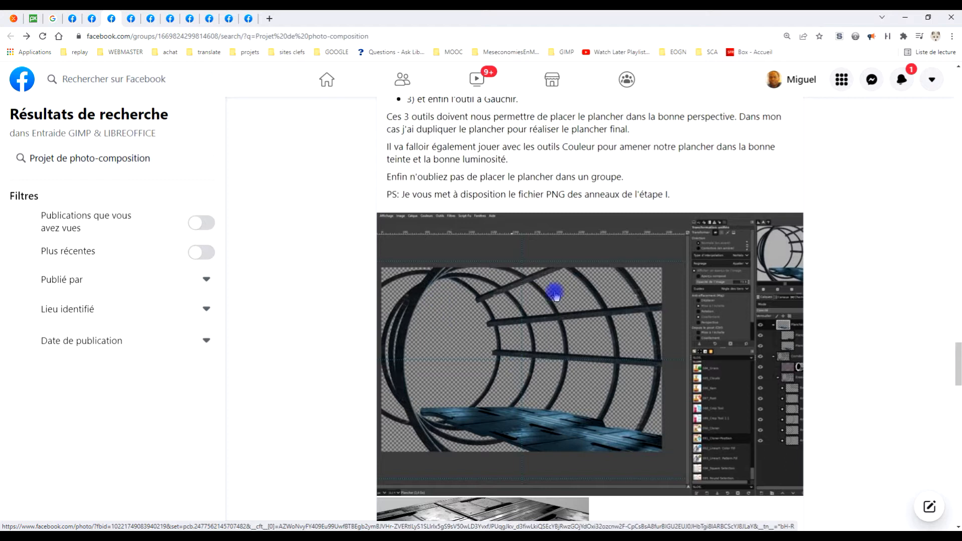
{"action": "scroll", "coordinate": [579, 229], "scroll_direction": "up", "scroll_amount": 1}
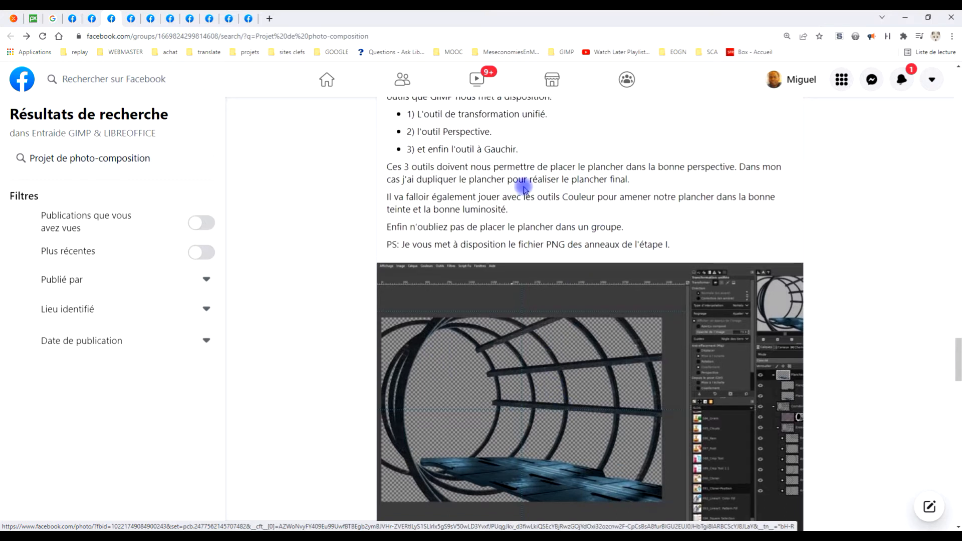
{"action": "scroll", "coordinate": [581, 198], "scroll_direction": "down", "scroll_amount": 1}
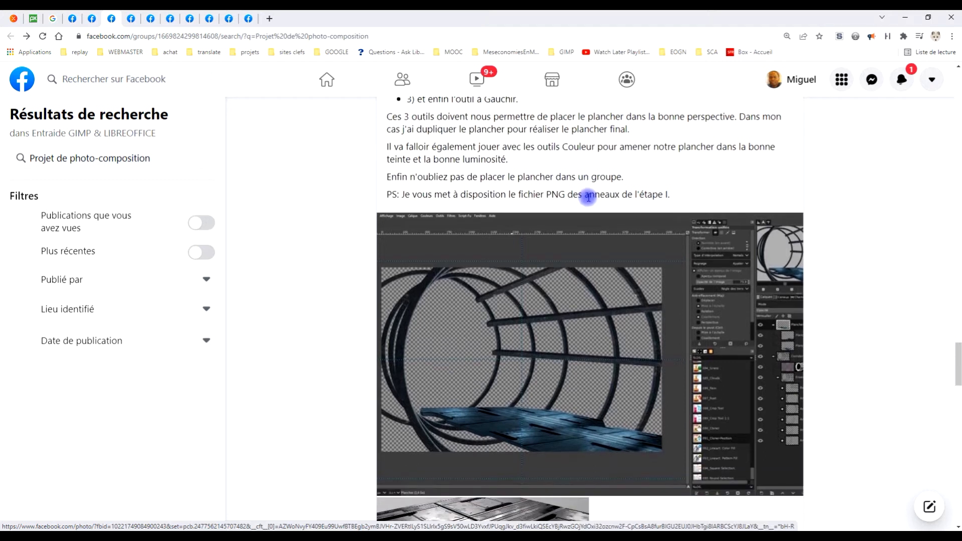
{"action": "scroll", "coordinate": [528, 426], "scroll_direction": "down", "scroll_amount": 2}
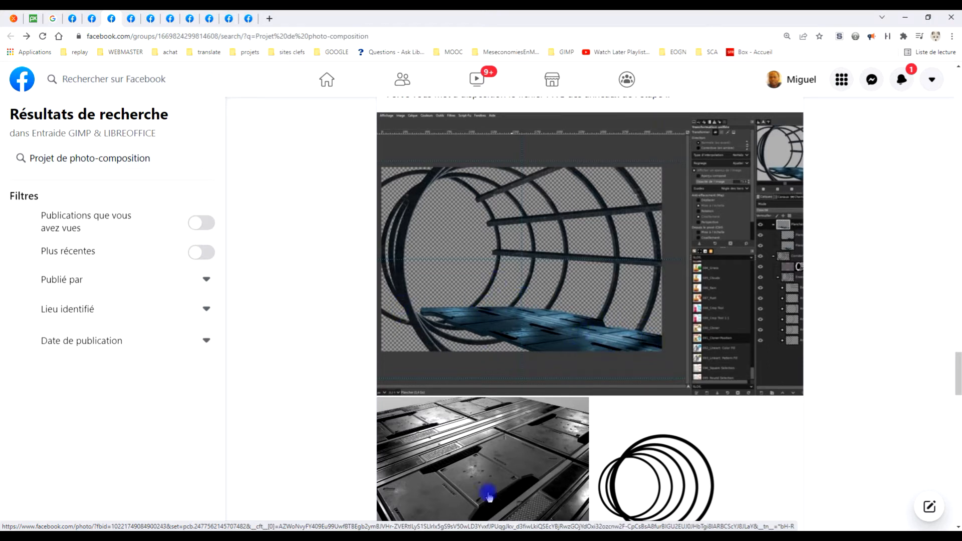
{"action": "scroll", "coordinate": [540, 331], "scroll_direction": "up", "scroll_amount": 6}
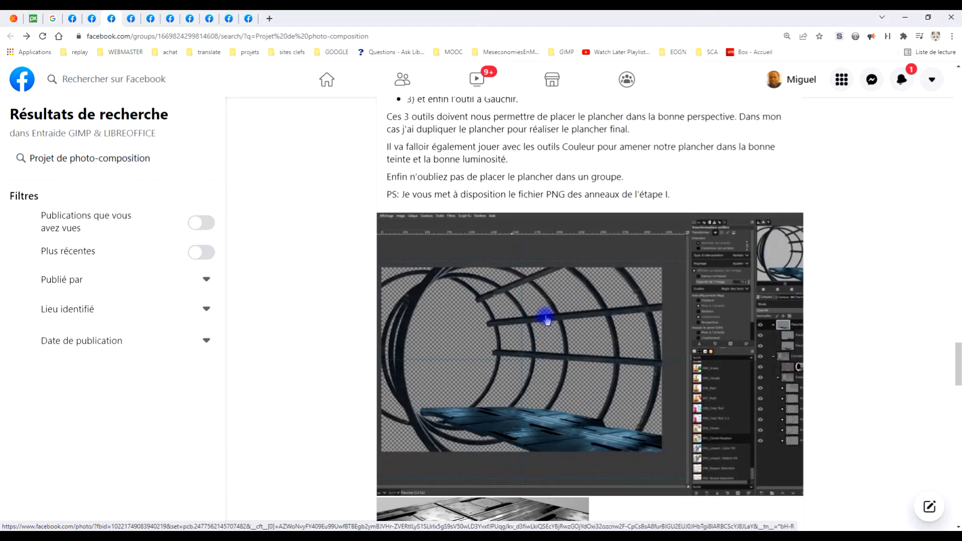
{"action": "scroll", "coordinate": [545, 318], "scroll_direction": "down", "scroll_amount": 2}
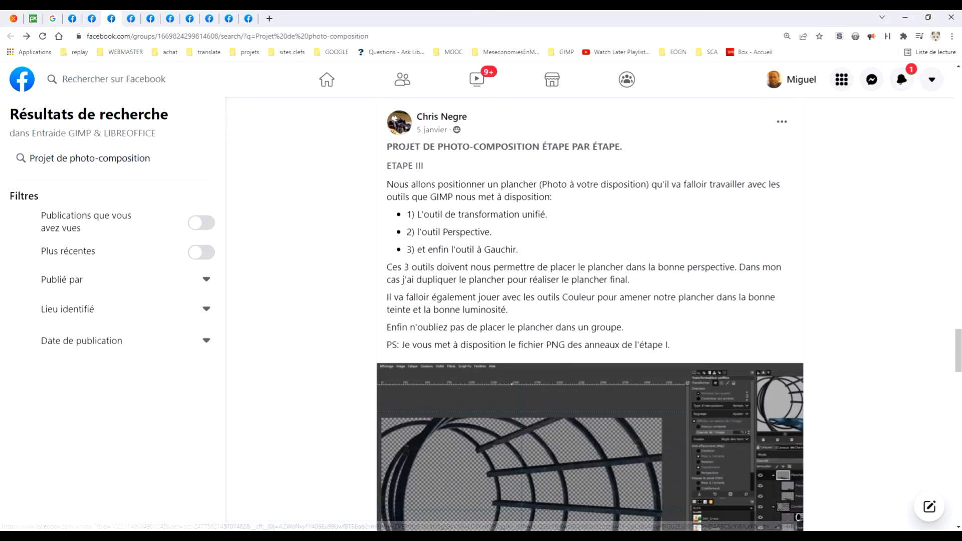
Switch to GIMP and add a 3200 × 2100 px layer named plateforme, filled with transparency.
{"action": "left_click", "coordinate": [370, 538]}
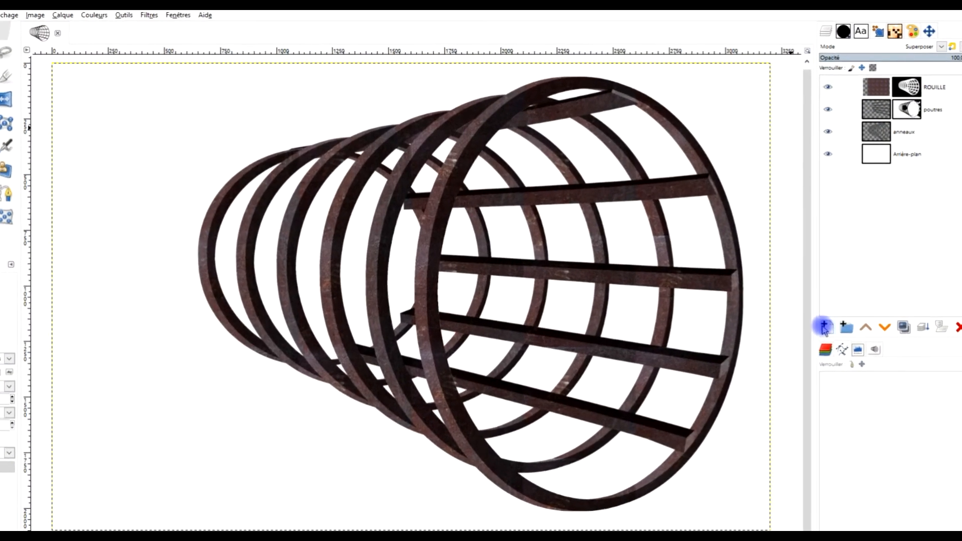
{"action": "left_click", "coordinate": [832, 307]}
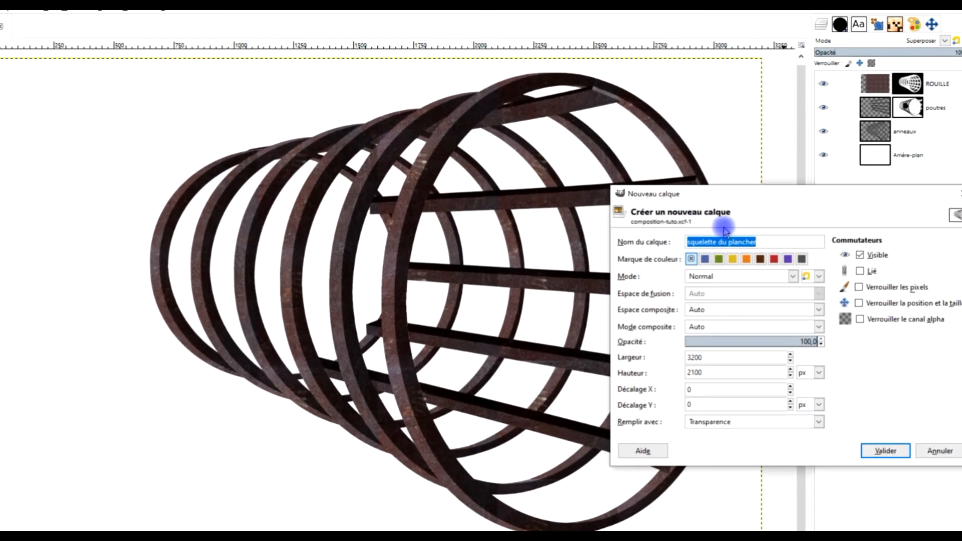
{"action": "left_click_drag", "start_coordinate": [741, 197], "coordinate": [544, 221]}
{"action": "left_click", "coordinate": [558, 272]}
{"action": "triple_click", "coordinate": [505, 273]}
{"action": "left_click", "coordinate": [583, 272]}
{"action": "left_click_drag", "start_coordinate": [583, 272], "coordinate": [354, 272]}
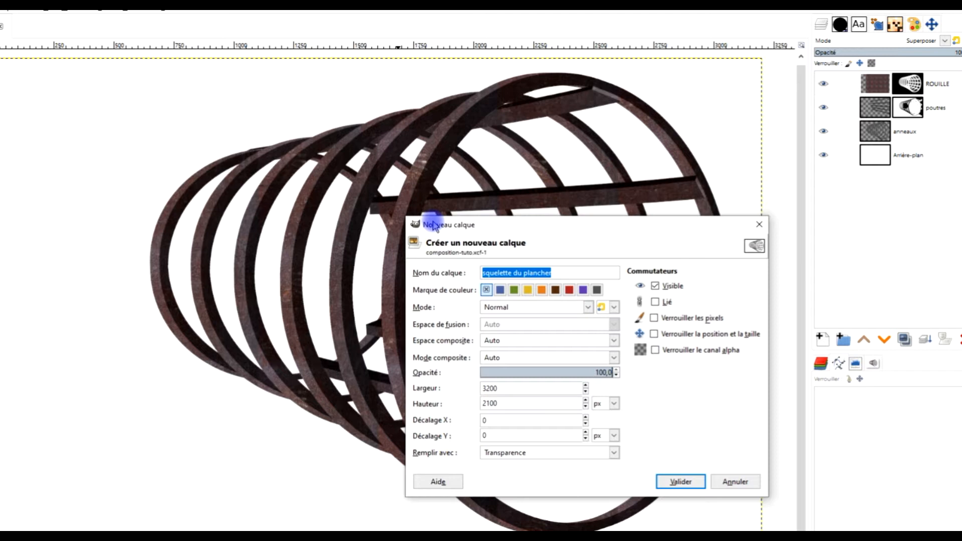
{"action": "type", "text": "plateforme"}
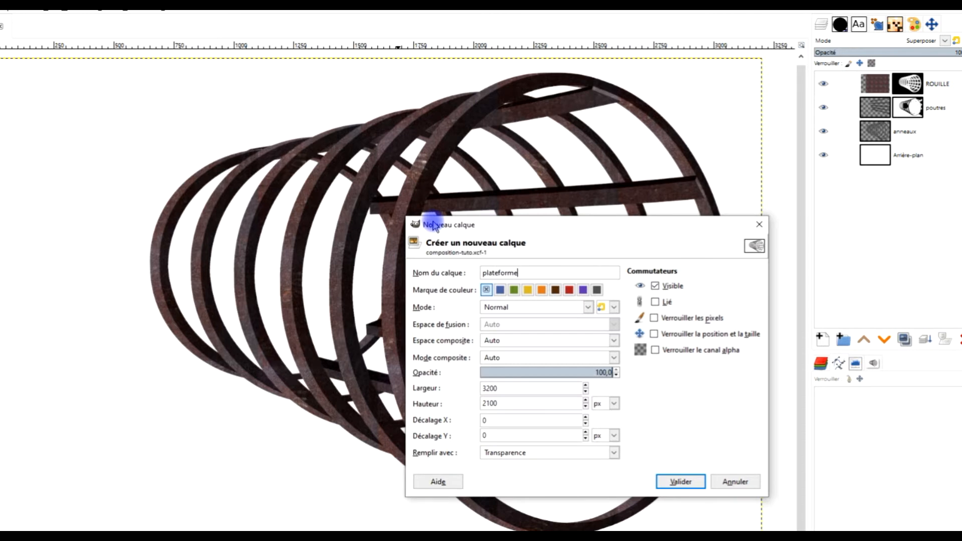
{"action": "left_click", "coordinate": [498, 452]}
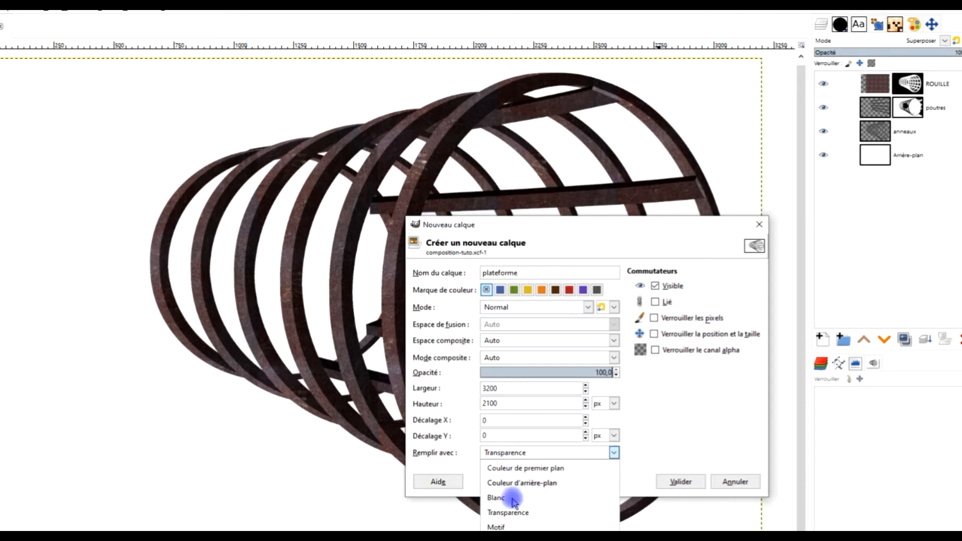
{"action": "left_click", "coordinate": [525, 496]}
{"action": "left_click", "coordinate": [690, 466]}
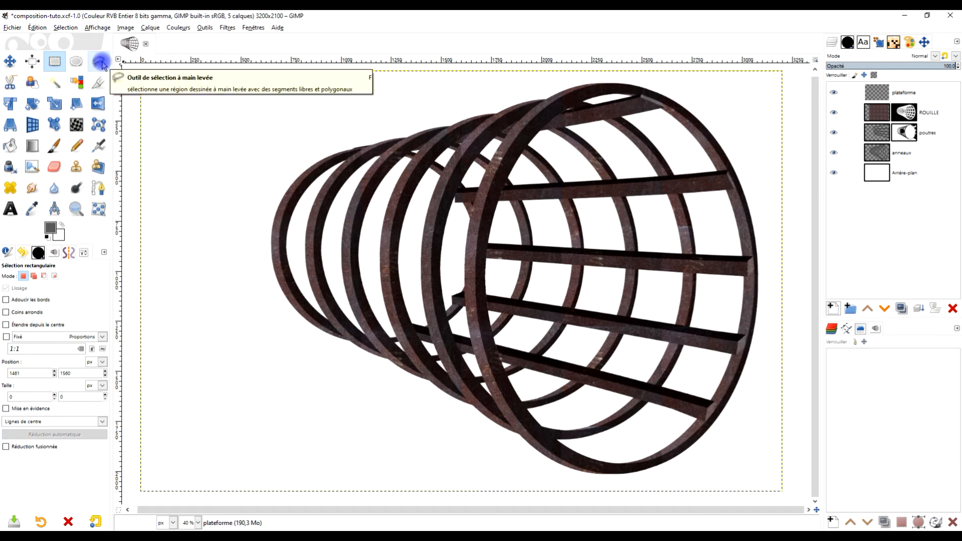
Start a free selection outline for the platform, drawing its far edge from just outside the large front ring back between the two lowest beams.
{"action": "left_click", "coordinate": [101, 62]}
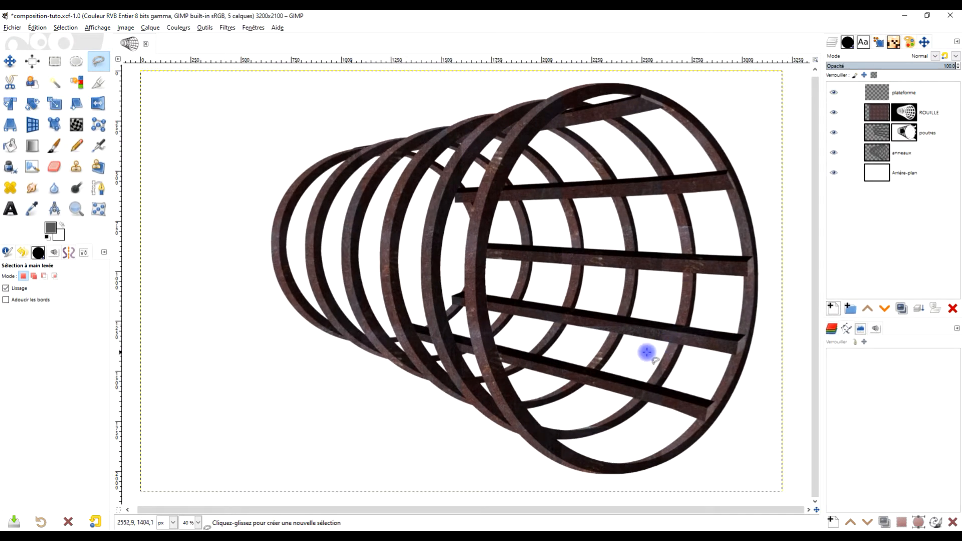
{"action": "scroll", "coordinate": [689, 402], "scroll_direction": "right", "scroll_amount": 1}
{"action": "key", "text": "ctrl"}
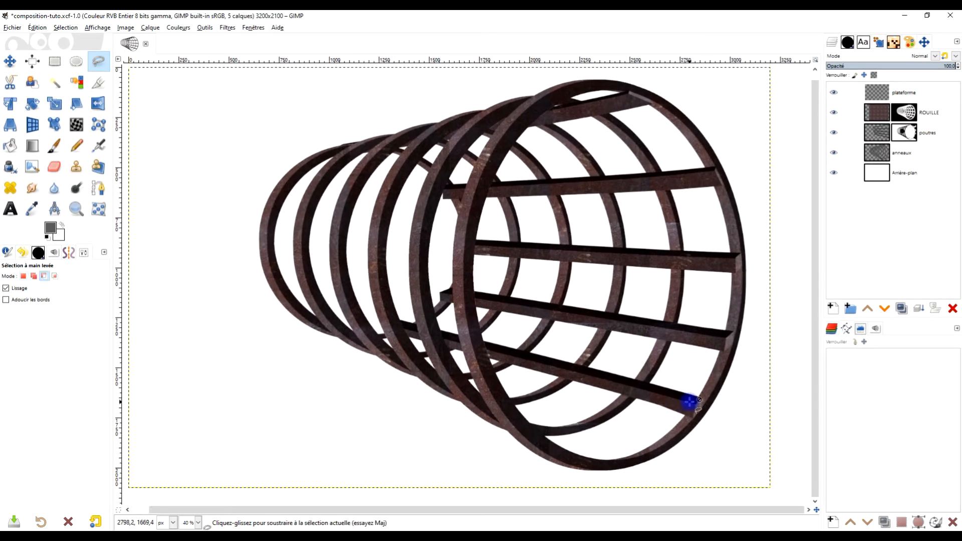
{"action": "scroll", "coordinate": [689, 401], "scroll_direction": "up", "scroll_amount": 1}
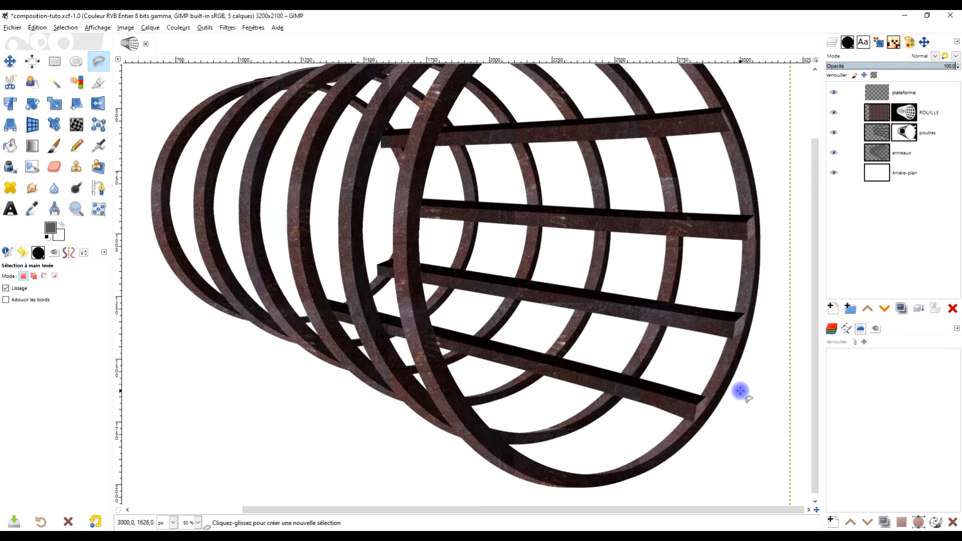
{"action": "left_click", "coordinate": [740, 392]}
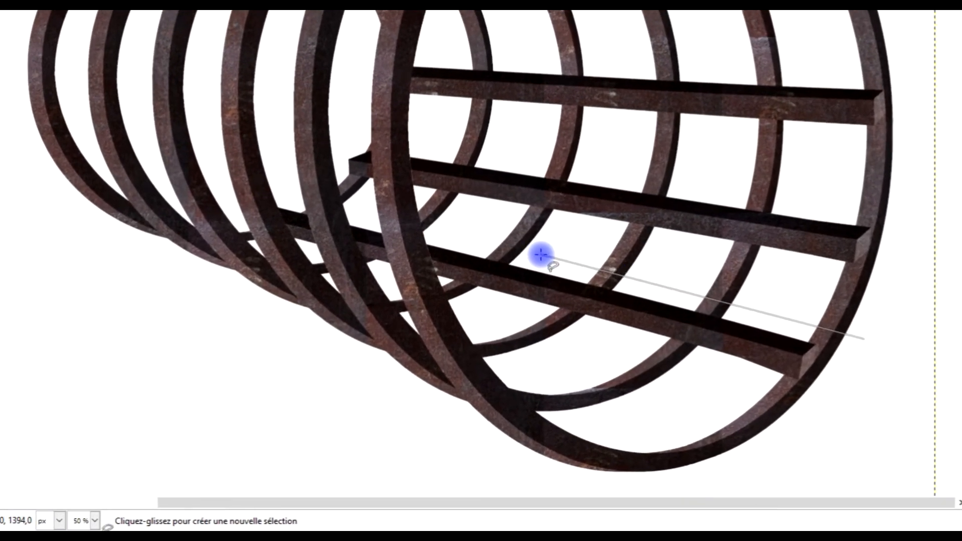
{"action": "left_click", "coordinate": [876, 334]}
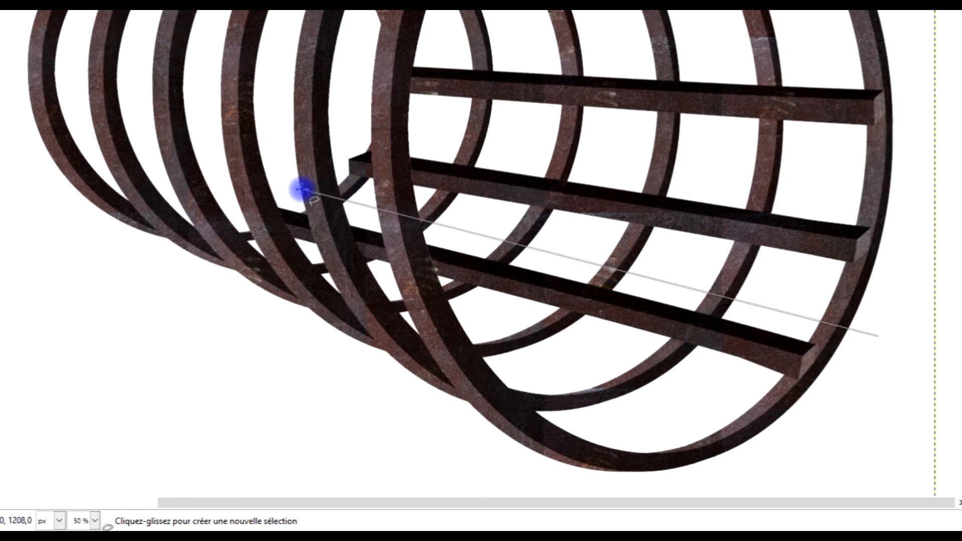
{"action": "left_click", "coordinate": [606, 268]}
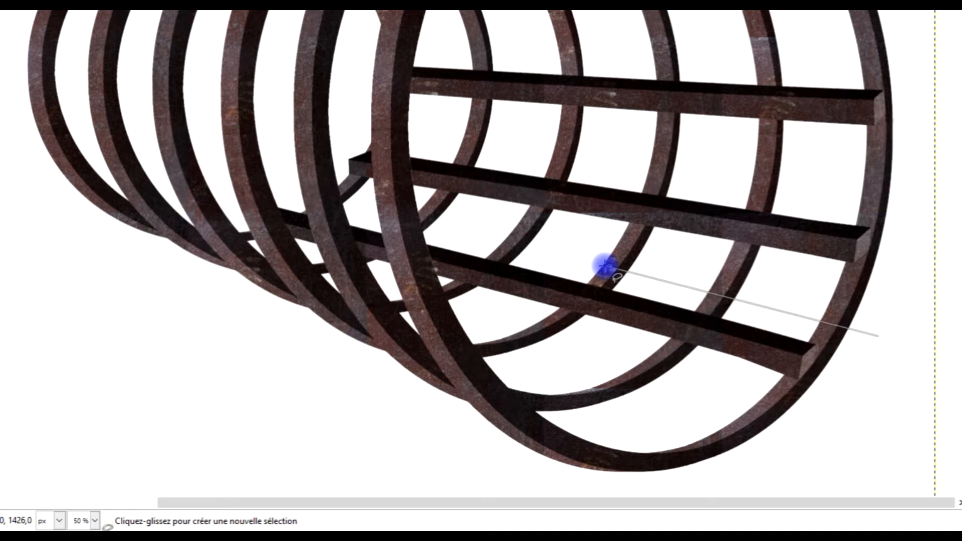
{"action": "left_click", "coordinate": [896, 334]}
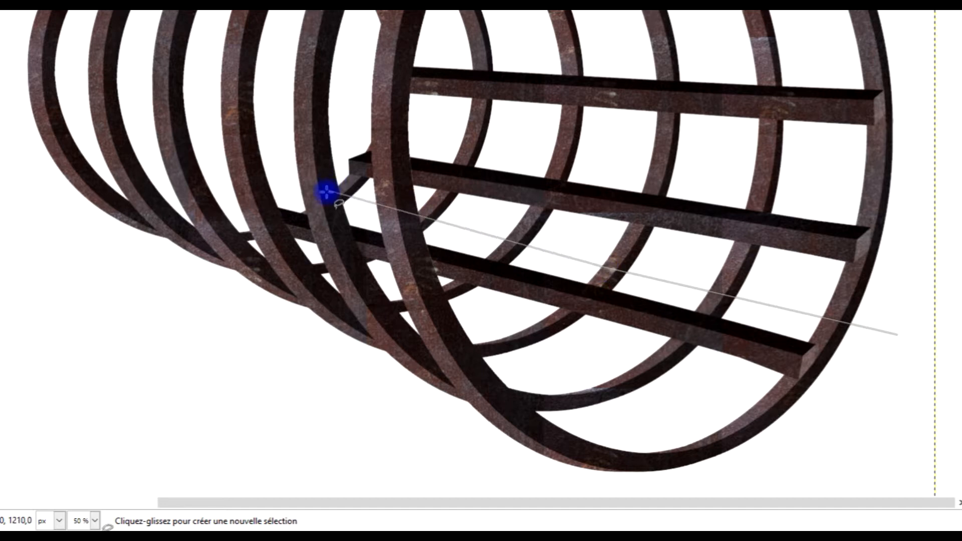
{"action": "left_click", "coordinate": [283, 188]}
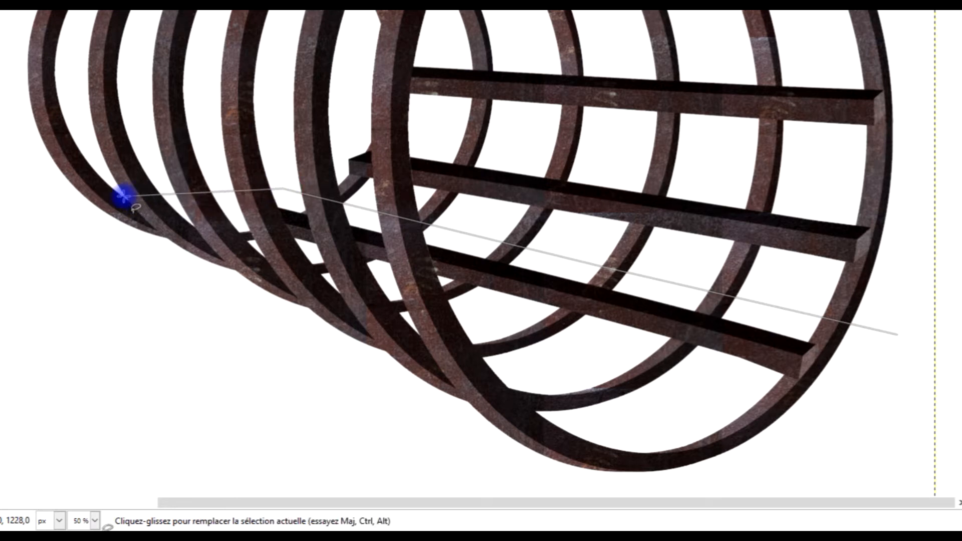
Complete the platform outline with a bent near edge running to the bottom of the large front ring, and close it at its starting corner.
{"action": "left_click", "coordinate": [125, 197]}
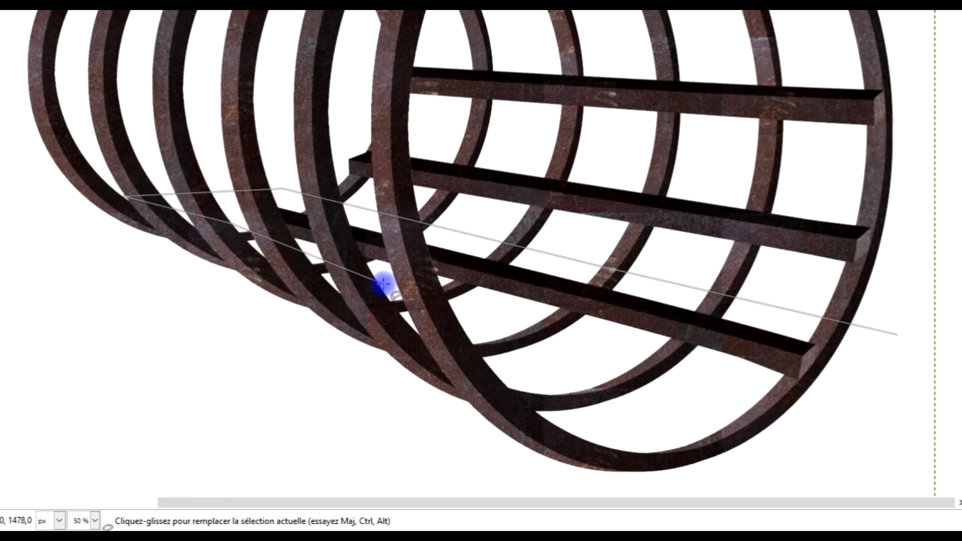
{"action": "left_click_drag", "start_coordinate": [382, 284], "coordinate": [516, 384]}
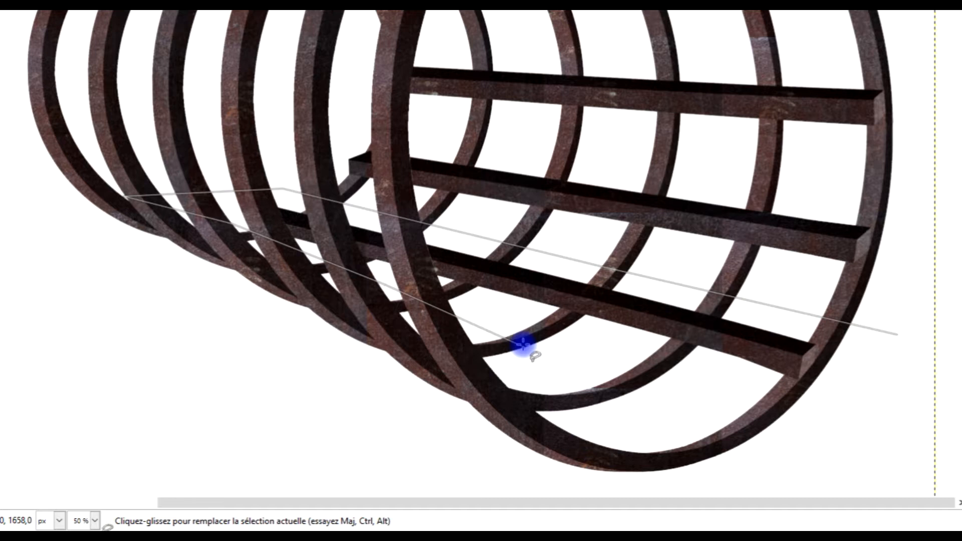
{"action": "left_click", "coordinate": [468, 333]}
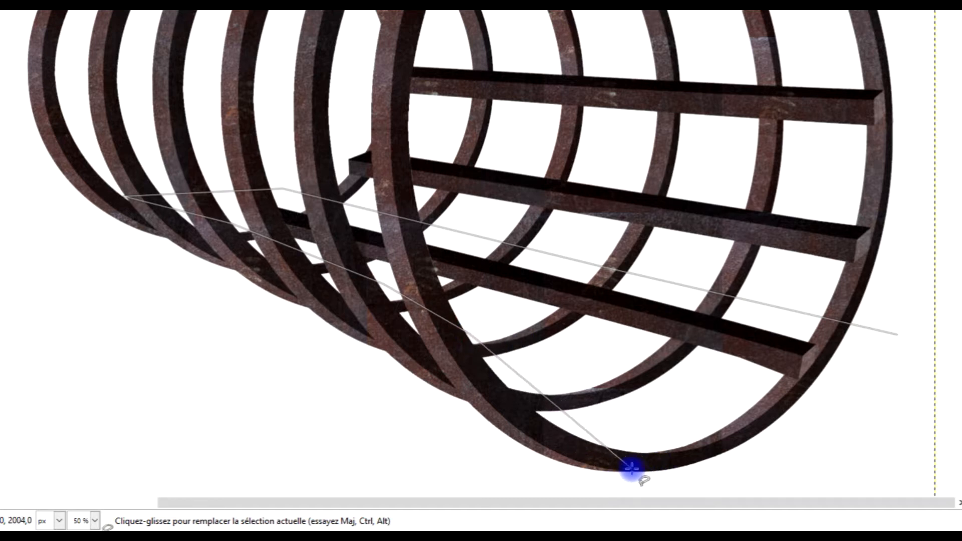
{"action": "left_click_drag", "start_coordinate": [631, 468], "coordinate": [612, 376]}
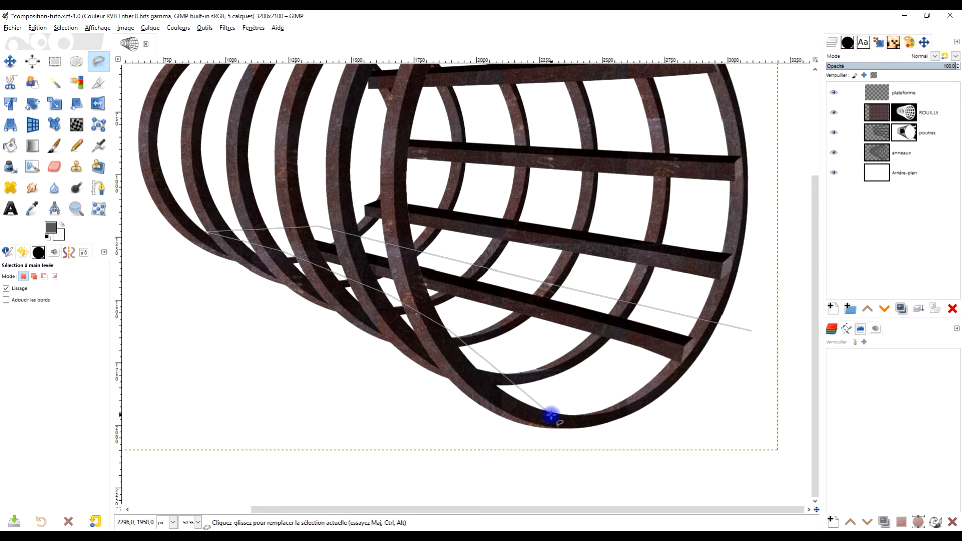
{"action": "left_click", "coordinate": [553, 415]}
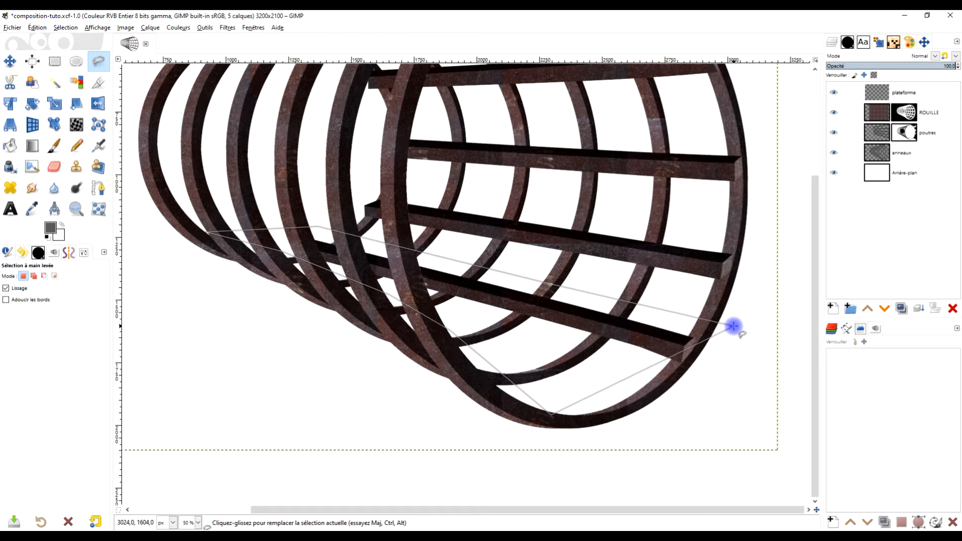
{"action": "double_click", "coordinate": [733, 326]}
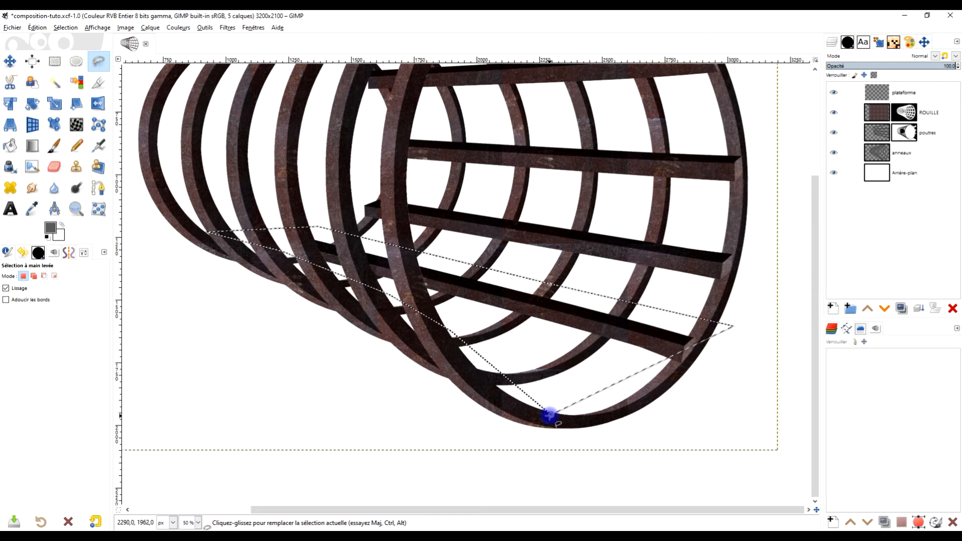
Fine-tune the platform selection's corner points at the bottom and outer side of the front ring and at the narrow back end.
{"action": "left_click_drag", "start_coordinate": [549, 415], "coordinate": [560, 416]}
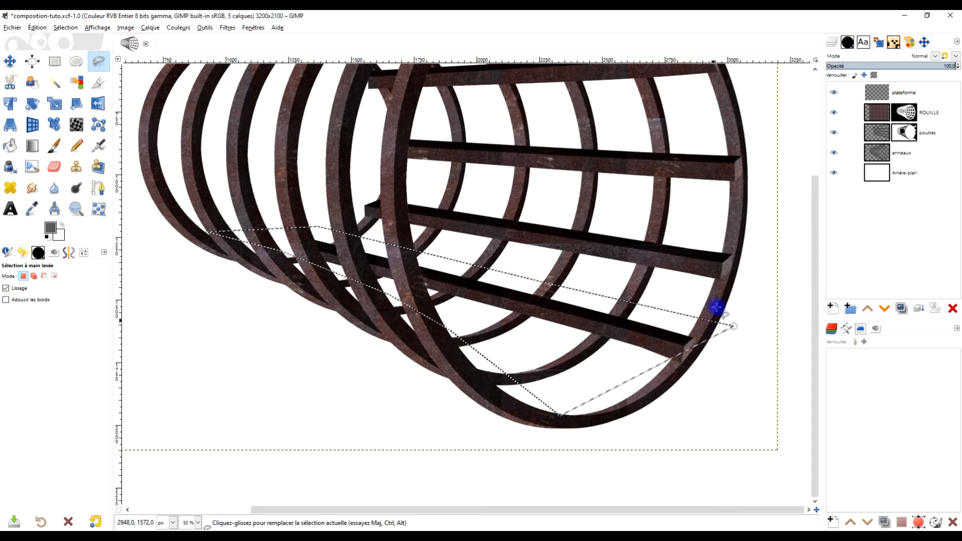
{"action": "left_click_drag", "start_coordinate": [714, 311], "coordinate": [773, 363]}
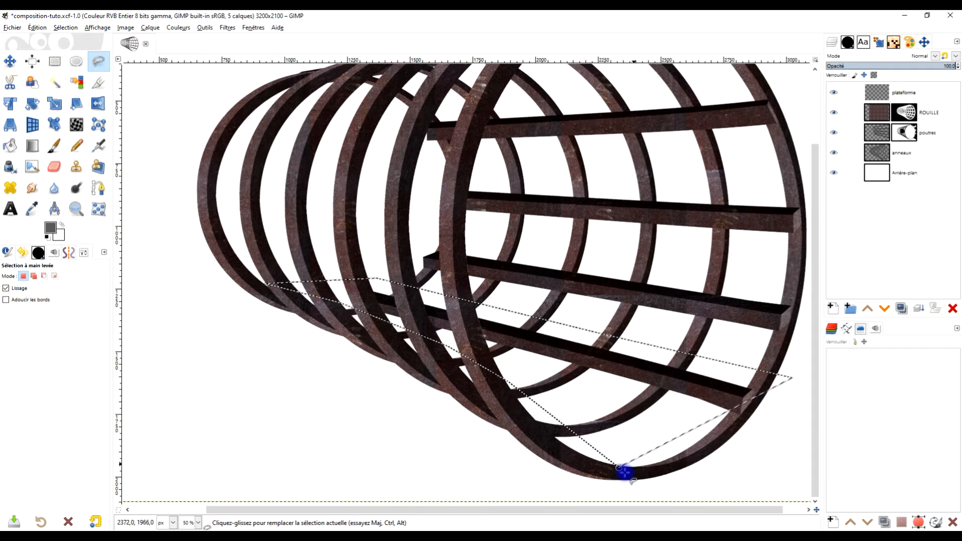
{"action": "left_click_drag", "start_coordinate": [619, 470], "coordinate": [624, 472]}
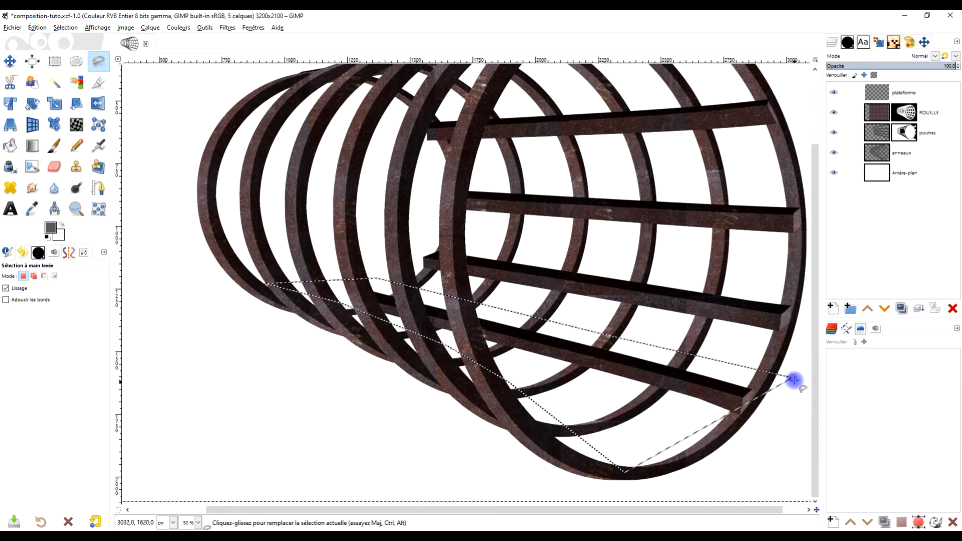
{"action": "left_click_drag", "start_coordinate": [794, 380], "coordinate": [797, 383]}
{"action": "left_click_drag", "start_coordinate": [265, 285], "coordinate": [268, 287]}
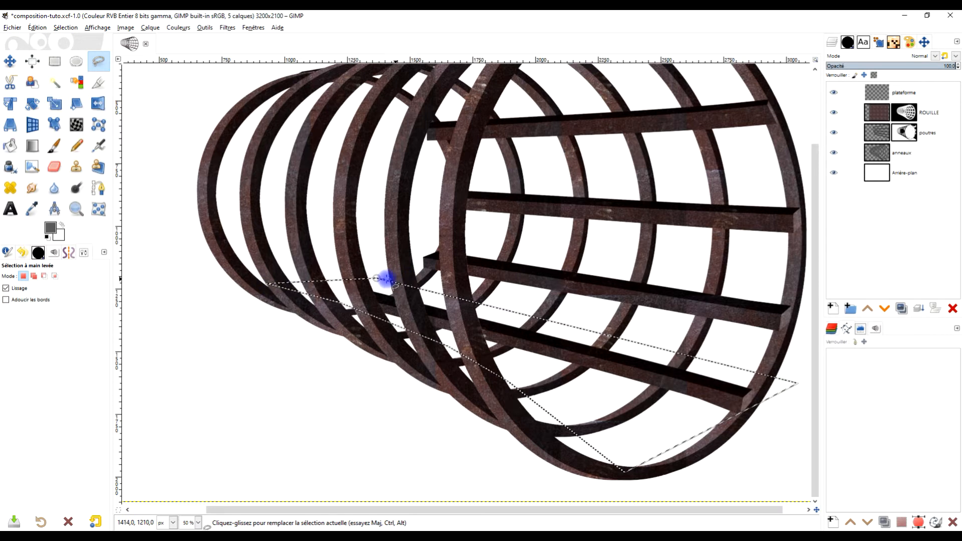
{"action": "left_click_drag", "start_coordinate": [376, 277], "coordinate": [378, 275]}
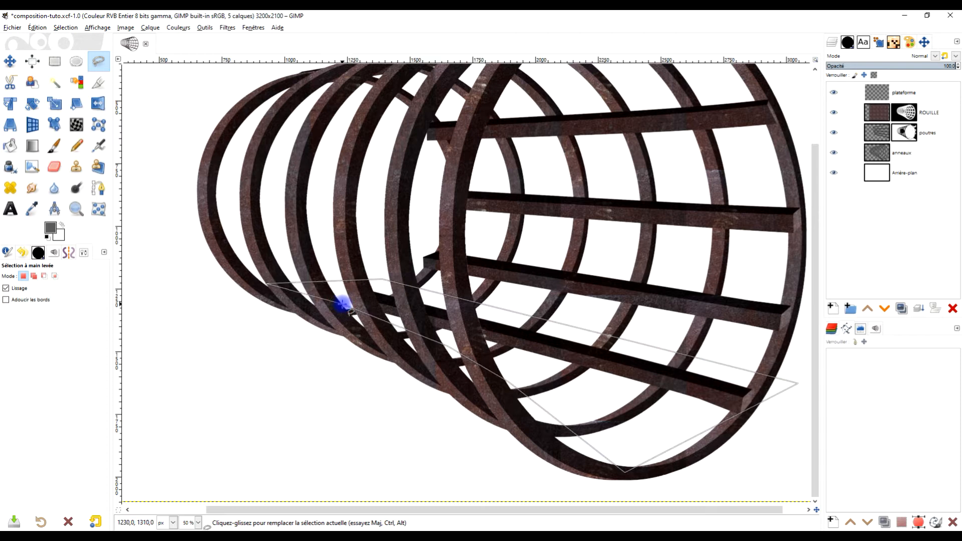
Refine the bend along the selection's near edge, check the whole shape against the tunnel, and validate the selection.
{"action": "left_click_drag", "start_coordinate": [342, 304], "coordinate": [447, 347]}
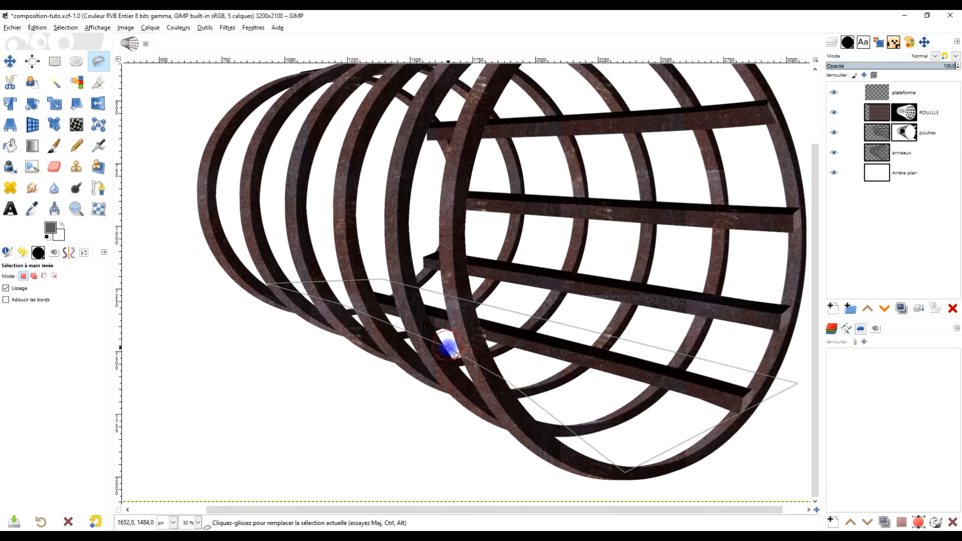
{"action": "scroll", "coordinate": [548, 326], "scroll_direction": "down", "scroll_amount": 2}
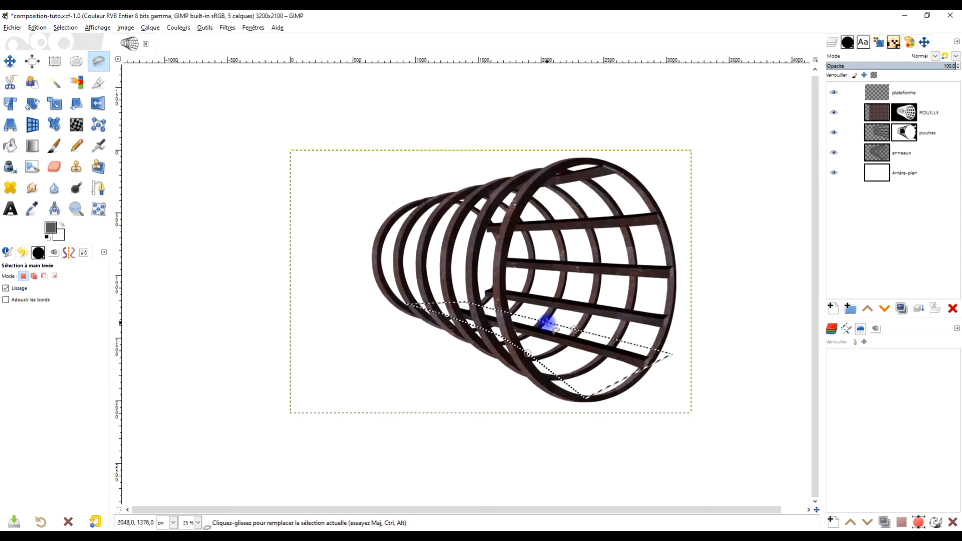
{"action": "scroll", "coordinate": [550, 319], "scroll_direction": "up", "scroll_amount": 2}
{"action": "left_click_drag", "start_coordinate": [649, 358], "coordinate": [660, 326]}
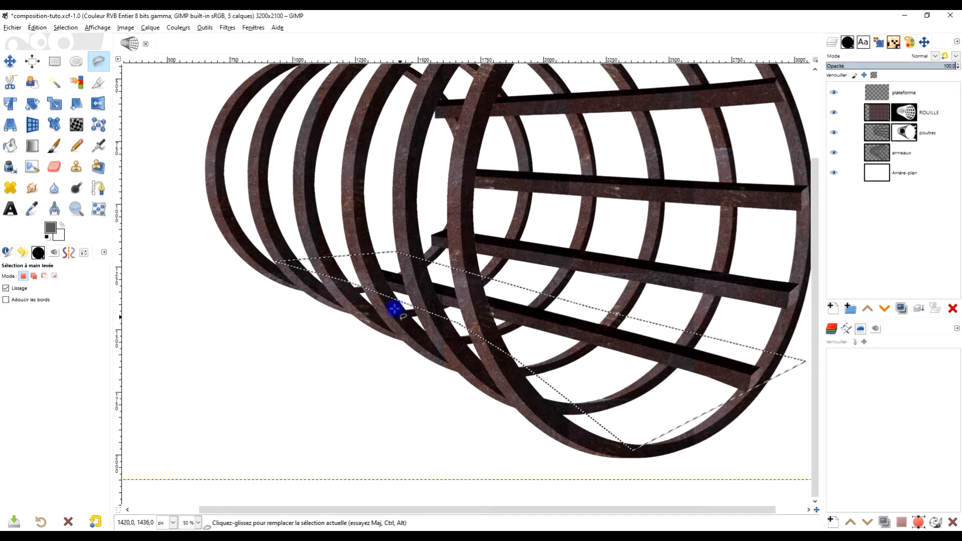
{"action": "left_click", "coordinate": [277, 262]}
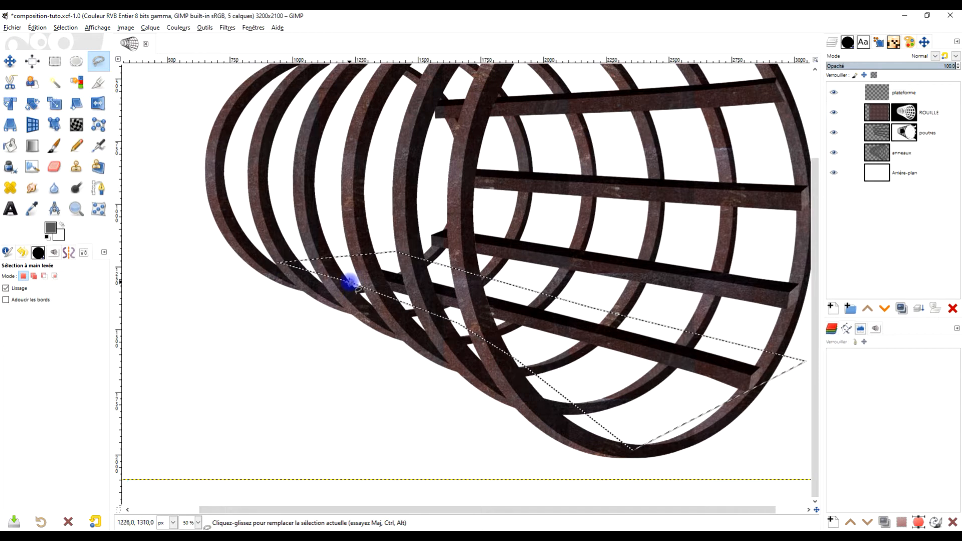
{"action": "key", "text": "Return"}
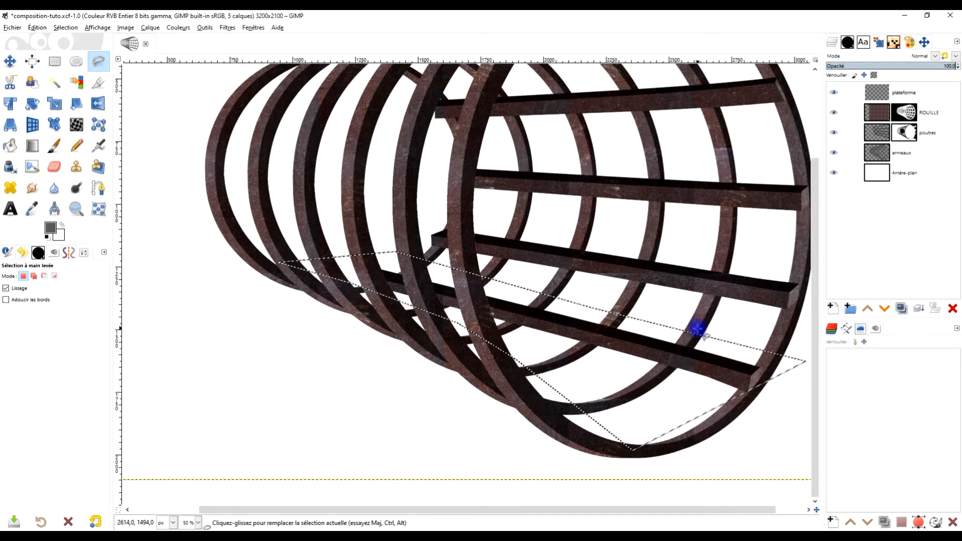
Fill the selected platform shape with black on the plateforme layer and clear the selection.
{"action": "left_click_drag", "start_coordinate": [697, 328], "coordinate": [700, 334]}
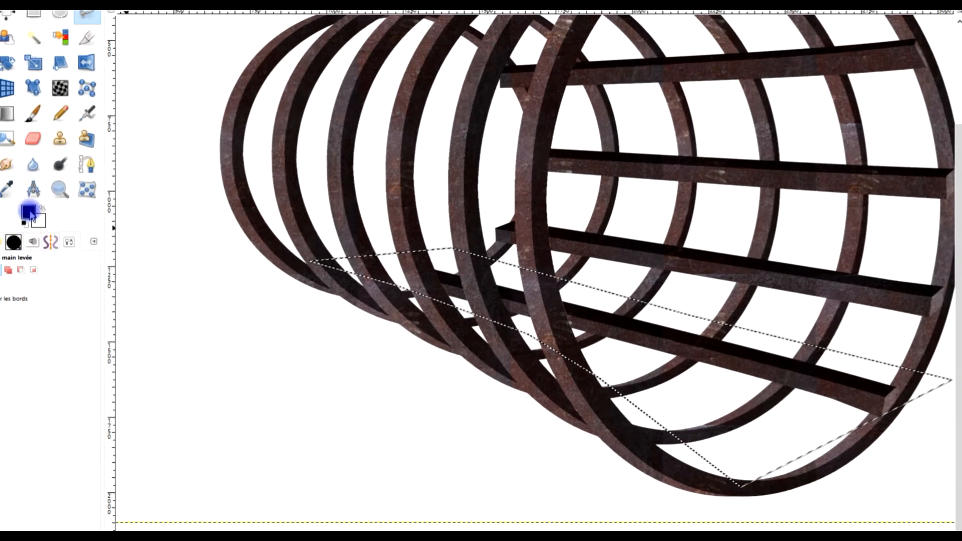
{"action": "left_click_drag", "start_coordinate": [51, 238], "coordinate": [573, 350]}
{"action": "left_click_drag", "start_coordinate": [668, 361], "coordinate": [670, 365]}
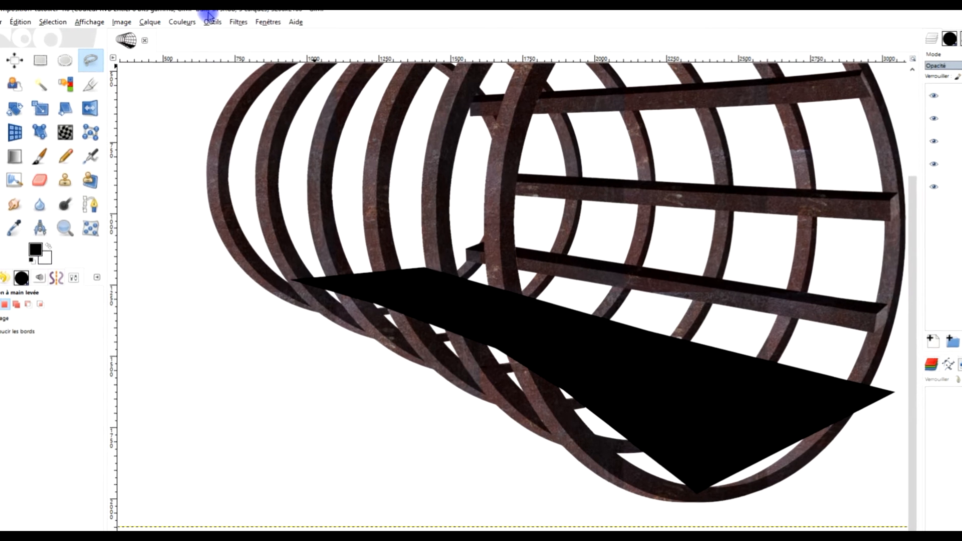
Start the Ombre longue filter on the plateforme layer and set the shadow colour to grey 656565.
{"action": "left_click", "coordinate": [412, 36]}
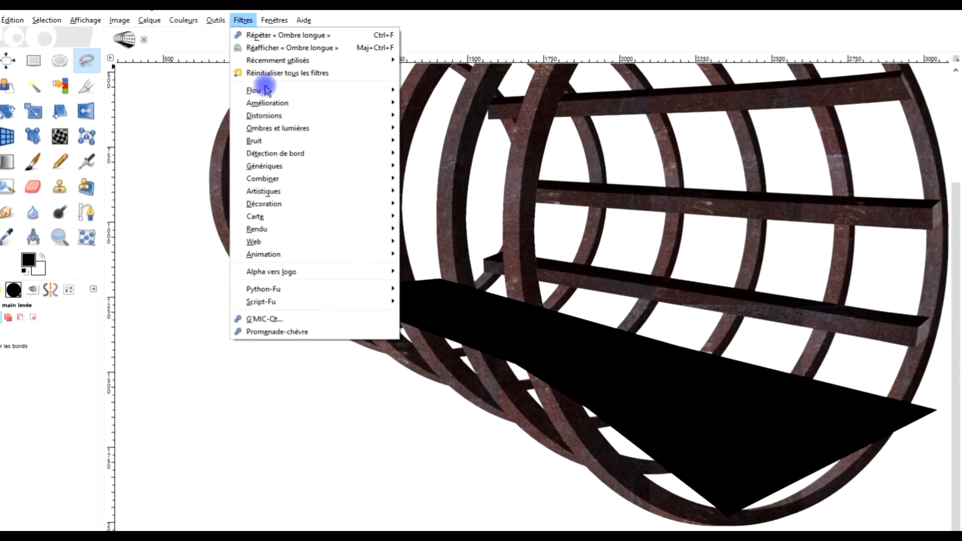
{"action": "mouse_move", "coordinate": [295, 131]}
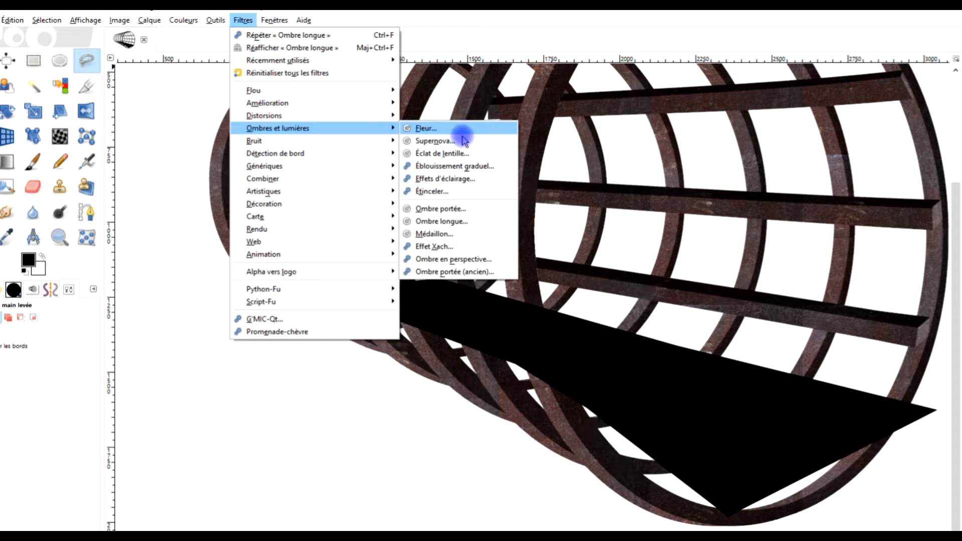
{"action": "left_click", "coordinate": [471, 222]}
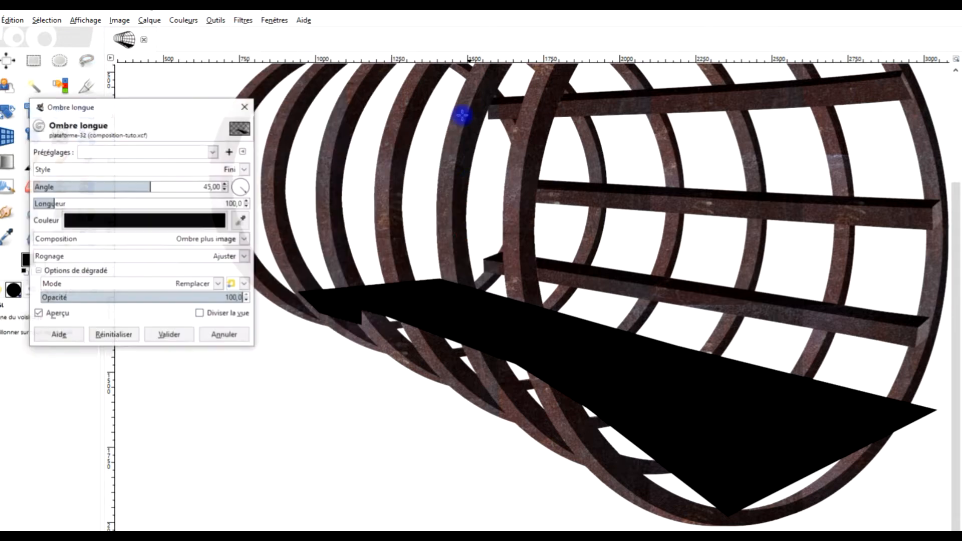
{"action": "left_click", "coordinate": [177, 220]}
{"action": "left_click", "coordinate": [129, 210]}
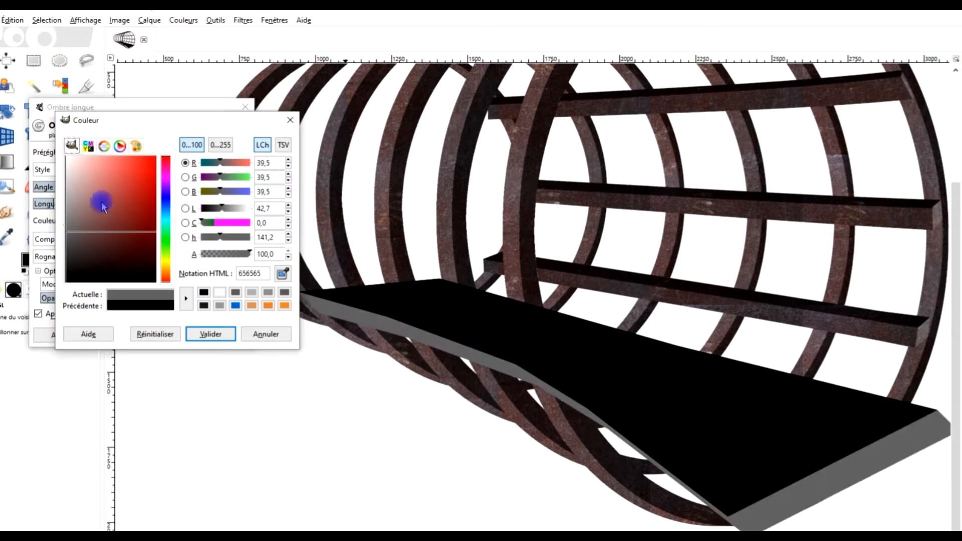
{"action": "left_click", "coordinate": [209, 333]}
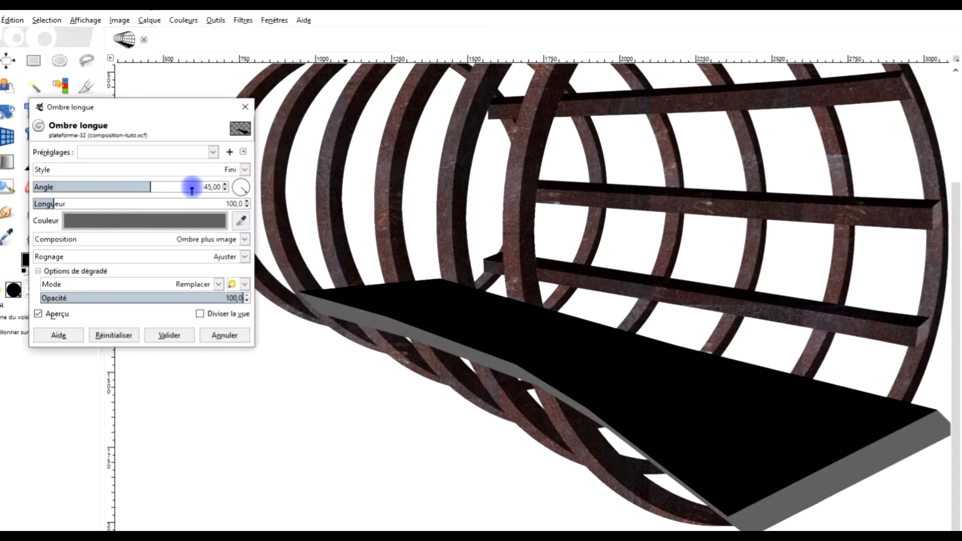
Set the long shadow's angle to 90.60 and its length to 46.2, and apply the filter as the platform's thickness.
{"action": "left_click_drag", "start_coordinate": [245, 193], "coordinate": [245, 205]}
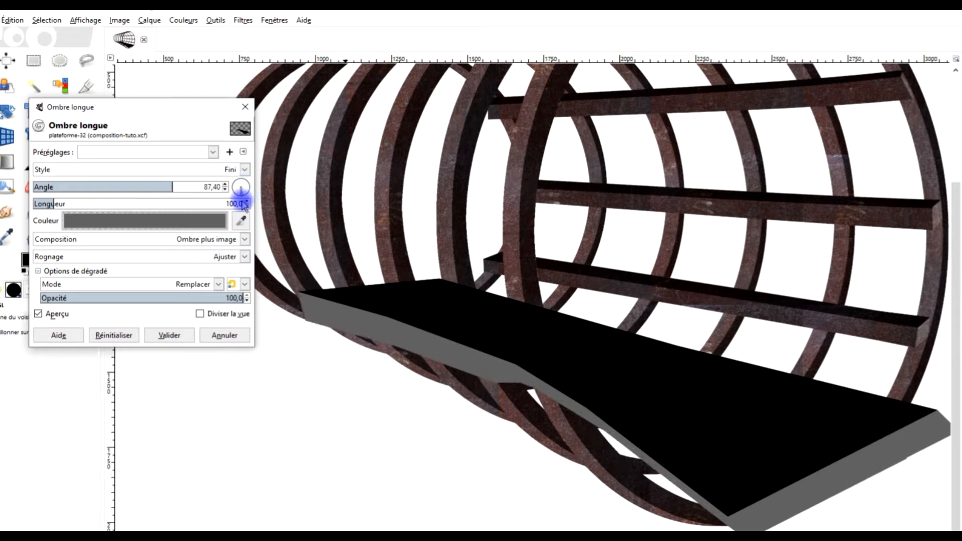
{"action": "left_click", "coordinate": [241, 190]}
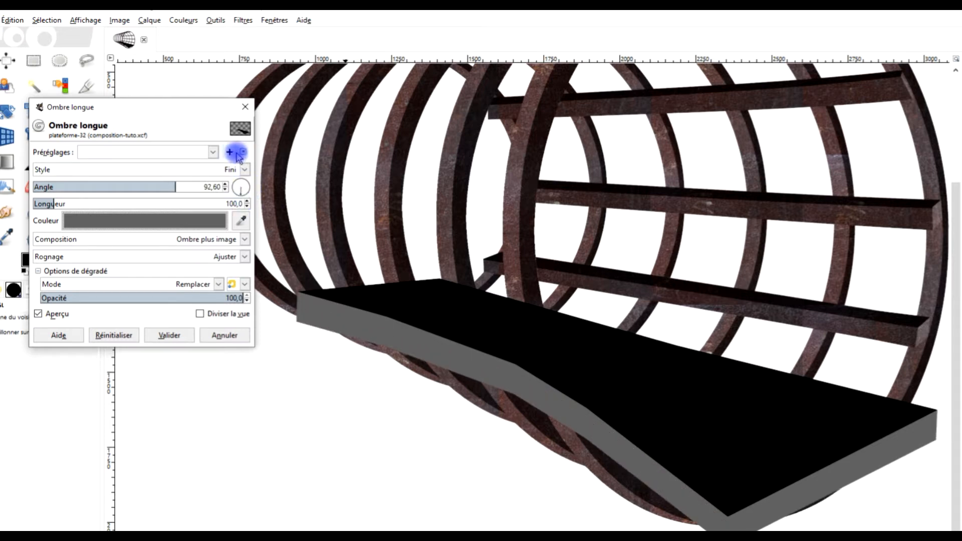
{"action": "left_click", "coordinate": [226, 190]}
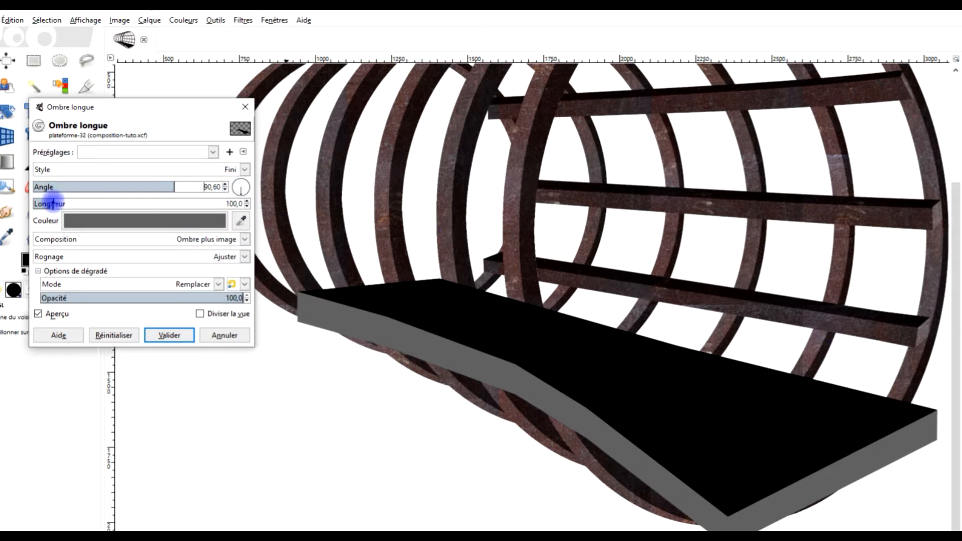
{"action": "left_click_drag", "start_coordinate": [48, 202], "coordinate": [44, 202]}
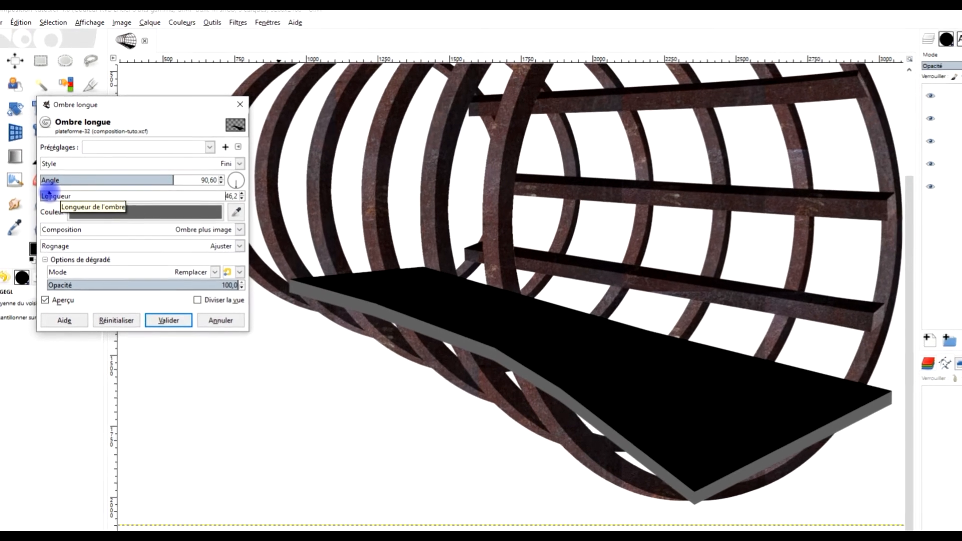
{"action": "left_click", "coordinate": [168, 320]}
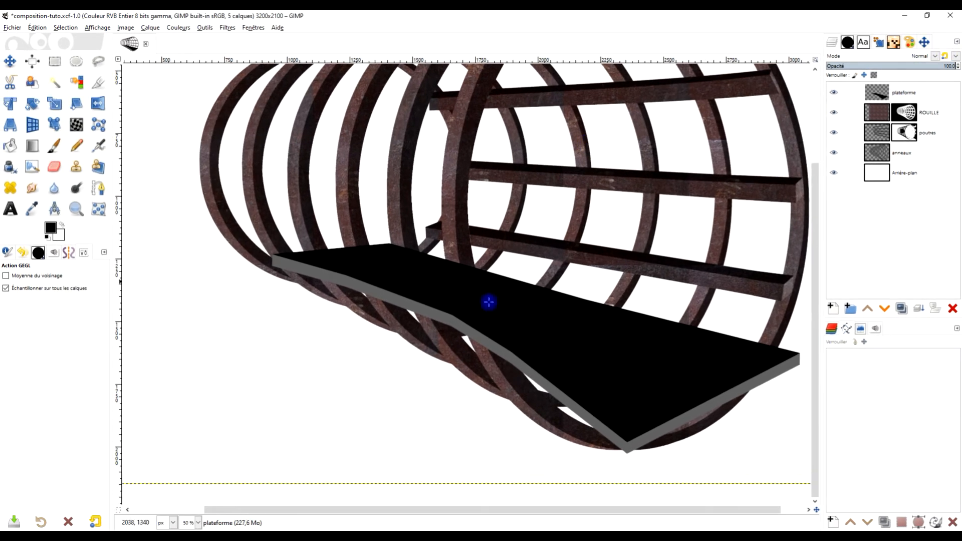
Turn the anneaux layer's alpha into a selection and add a white, full-opacity layer mask to the plateforme layer.
{"action": "right_click", "coordinate": [881, 157]}
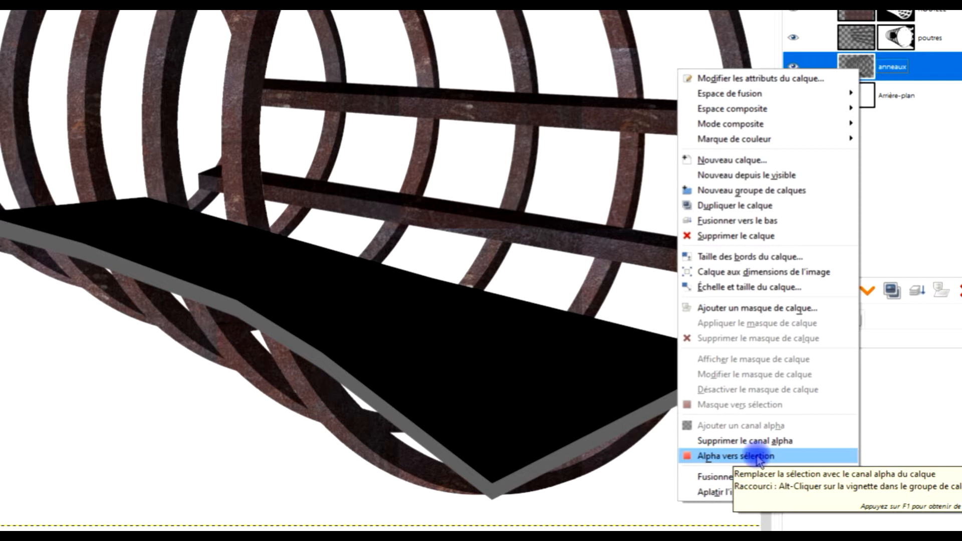
{"action": "left_click", "coordinate": [756, 456]}
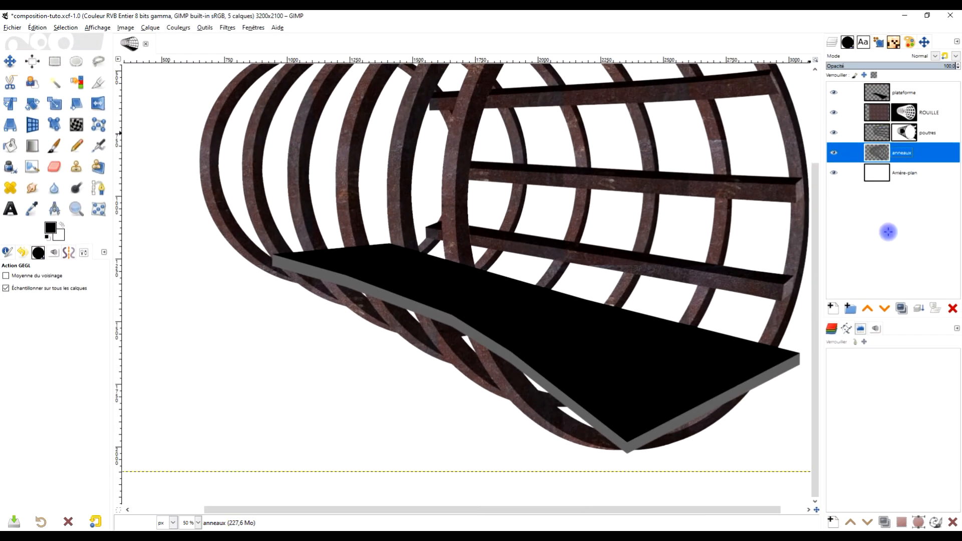
{"action": "left_click", "coordinate": [881, 94]}
{"action": "right_click", "coordinate": [880, 95]}
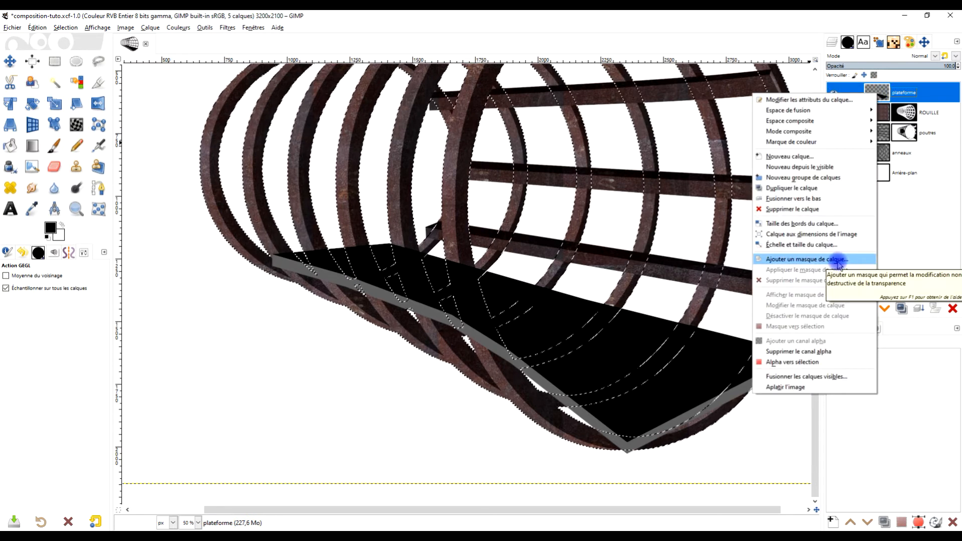
{"action": "left_click", "coordinate": [837, 260]}
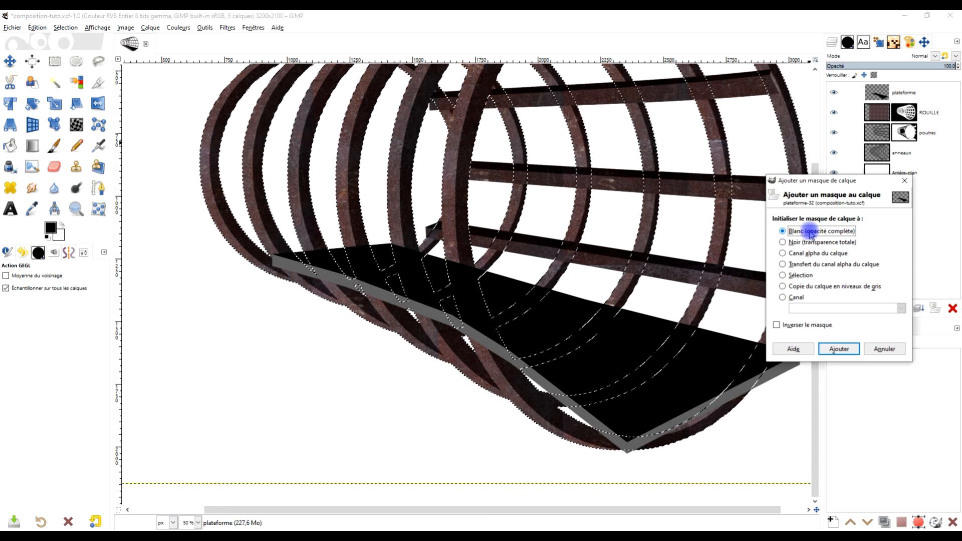
{"action": "left_click", "coordinate": [839, 349]}
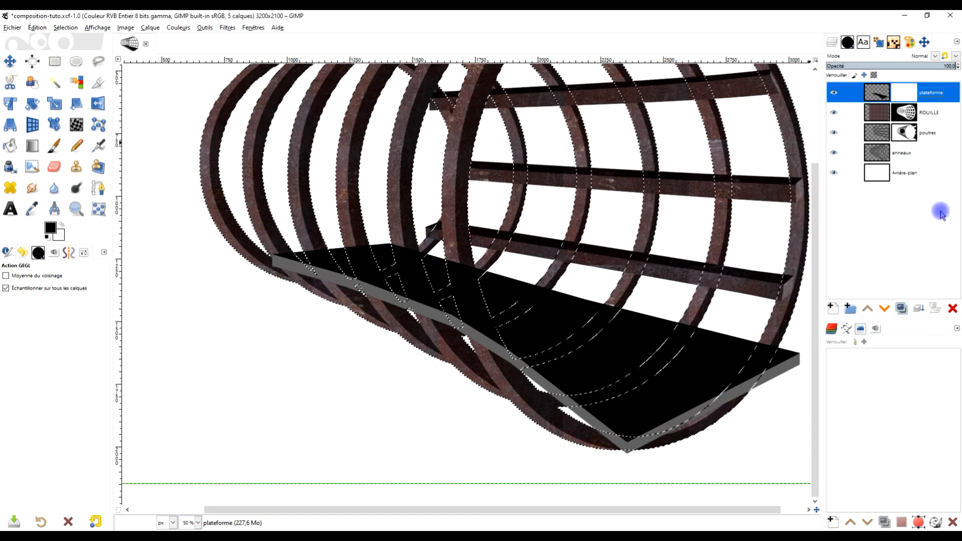
Take up the Paintbrush with black as foreground colour and the 2. Hardness 100 brush.
{"action": "left_click", "coordinate": [55, 146]}
{"action": "left_click", "coordinate": [48, 239]}
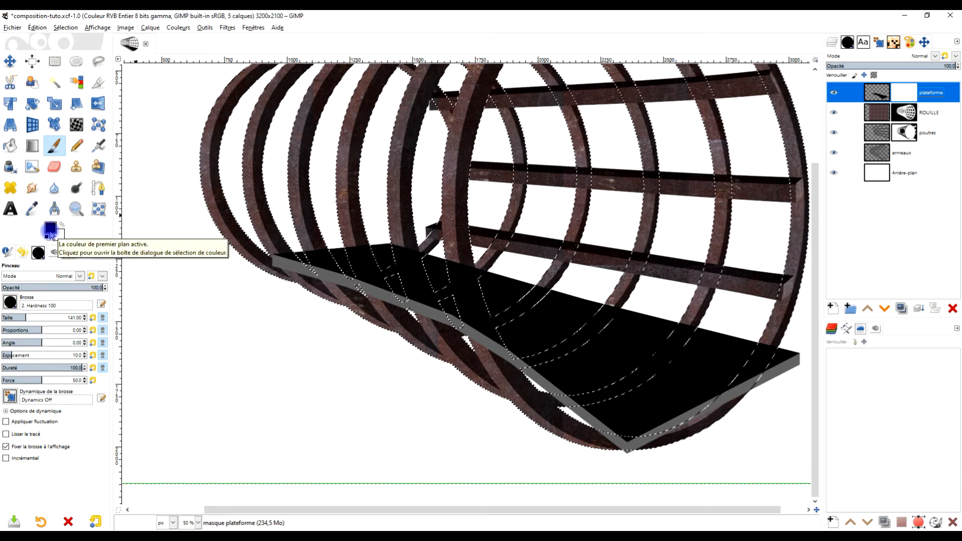
{"action": "left_click", "coordinate": [11, 302]}
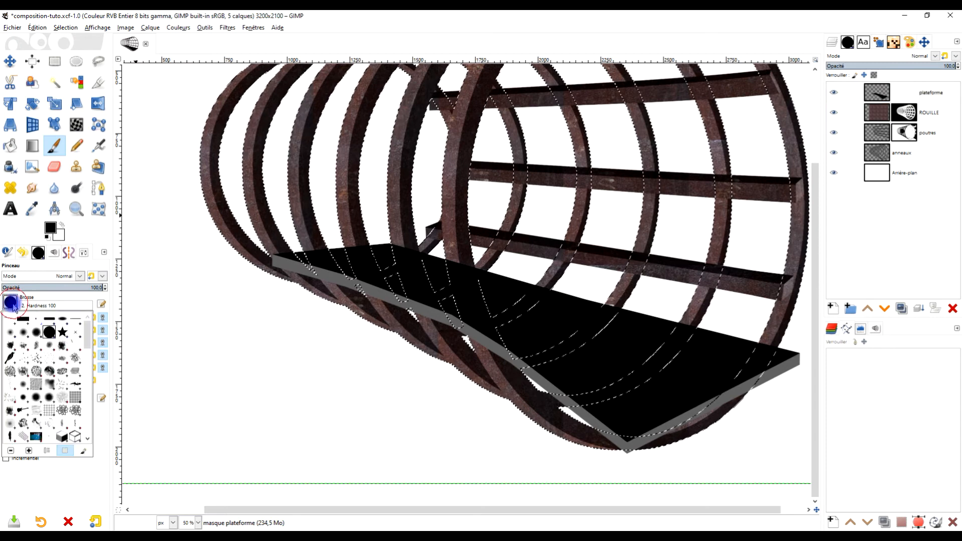
{"action": "left_click", "coordinate": [100, 235]}
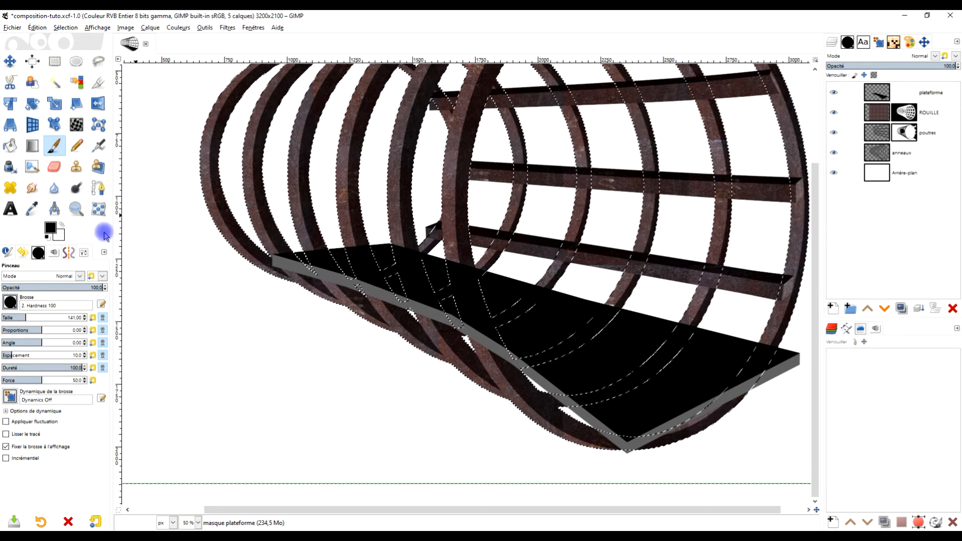
Paint black on the plateforme mask where the second ring from the left crosses the platform's far-left corner.
{"action": "scroll", "coordinate": [311, 210], "scroll_direction": "up", "scroll_amount": 3}
{"action": "left_click_drag", "start_coordinate": [361, 265], "coordinate": [422, 220]}
{"action": "scroll", "coordinate": [275, 326], "scroll_direction": "up", "scroll_amount": 1}
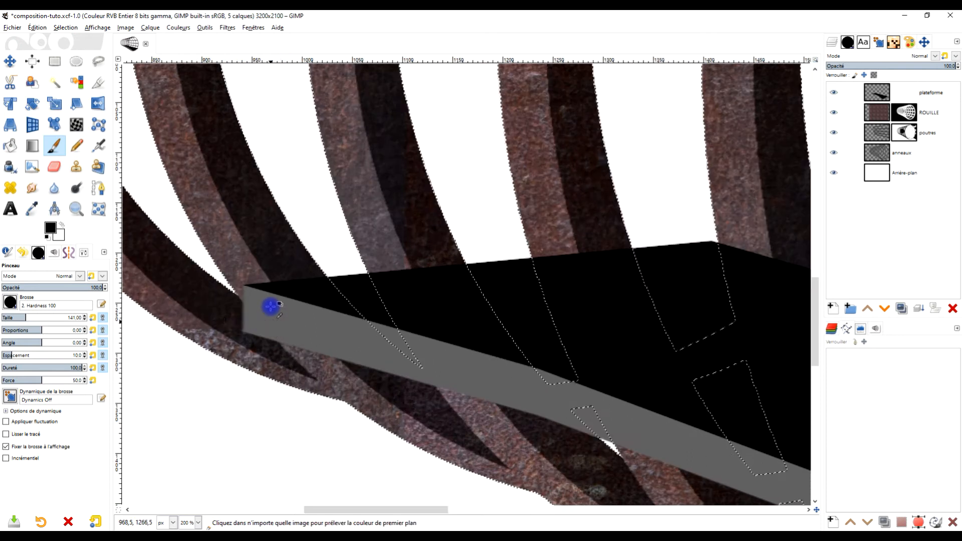
{"action": "left_click_drag", "start_coordinate": [256, 284], "coordinate": [286, 346]}
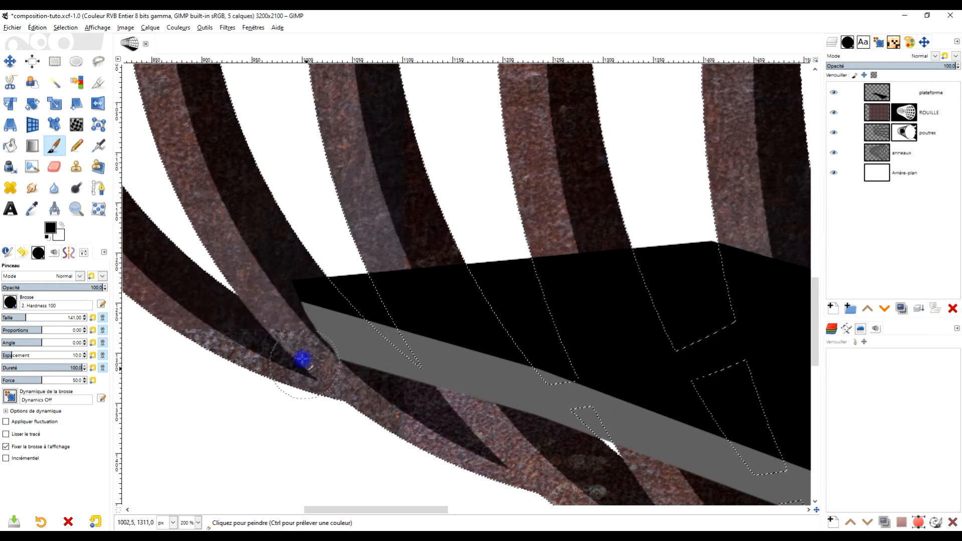
{"action": "left_click", "coordinate": [914, 95]}
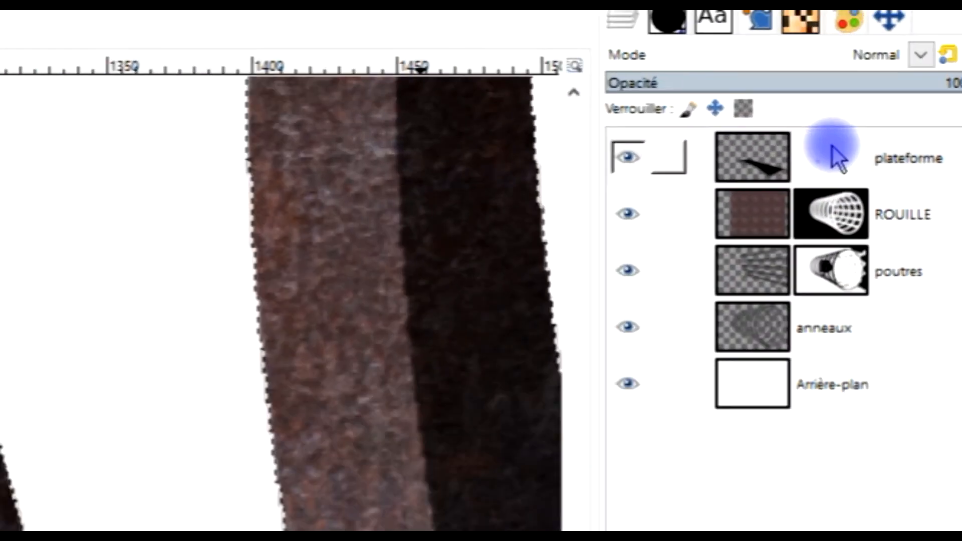
{"action": "left_click", "coordinate": [878, 94]}
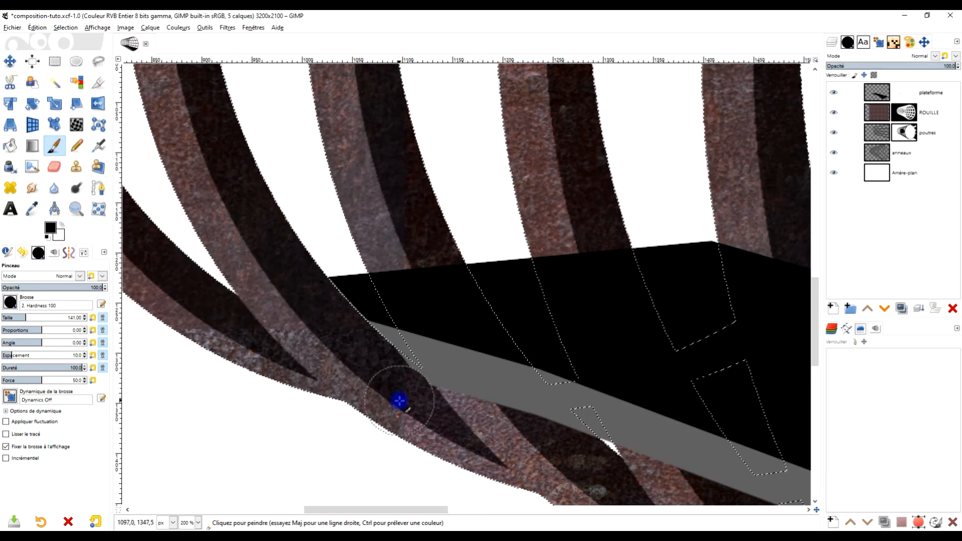
Paint black on the plateforme mask along the third ring, finishing over the grey edge with a straight stroke.
{"action": "mouse_move", "coordinate": [400, 396]}
{"action": "left_mouse_down"}
{"action": "mouse_move", "coordinate": [502, 440]}
{"action": "mouse_move", "coordinate": [457, 378]}
{"action": "mouse_move", "coordinate": [431, 302]}
{"action": "mouse_move", "coordinate": [396, 248]}
{"action": "mouse_move", "coordinate": [440, 343]}
{"action": "mouse_move", "coordinate": [504, 435]}
{"action": "mouse_move", "coordinate": [485, 365]}
{"action": "mouse_move", "coordinate": [444, 290]}
{"action": "left_mouse_up"}
{"action": "mouse_move", "coordinate": [495, 372]}
{"action": "left_mouse_down"}
{"action": "mouse_move", "coordinate": [513, 402]}
{"action": "mouse_move", "coordinate": [495, 369]}
{"action": "mouse_move", "coordinate": [512, 400]}
{"action": "mouse_move", "coordinate": [506, 376]}
{"action": "mouse_move", "coordinate": [521, 418]}
{"action": "mouse_move", "coordinate": [552, 403]}
{"action": "left_mouse_up"}
{"action": "scroll", "coordinate": [551, 404], "scroll_direction": "up", "scroll_amount": 2}
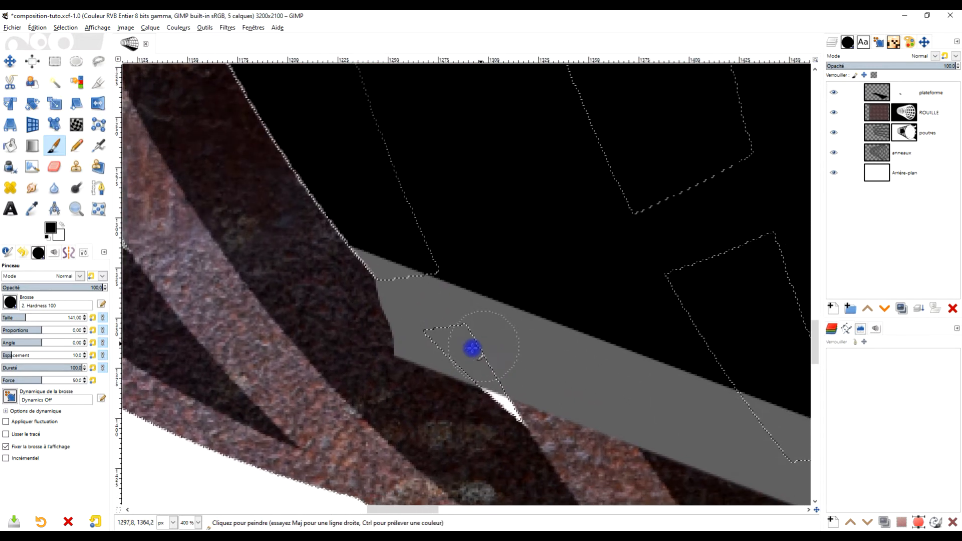
{"action": "left_click", "coordinate": [318, 261]}
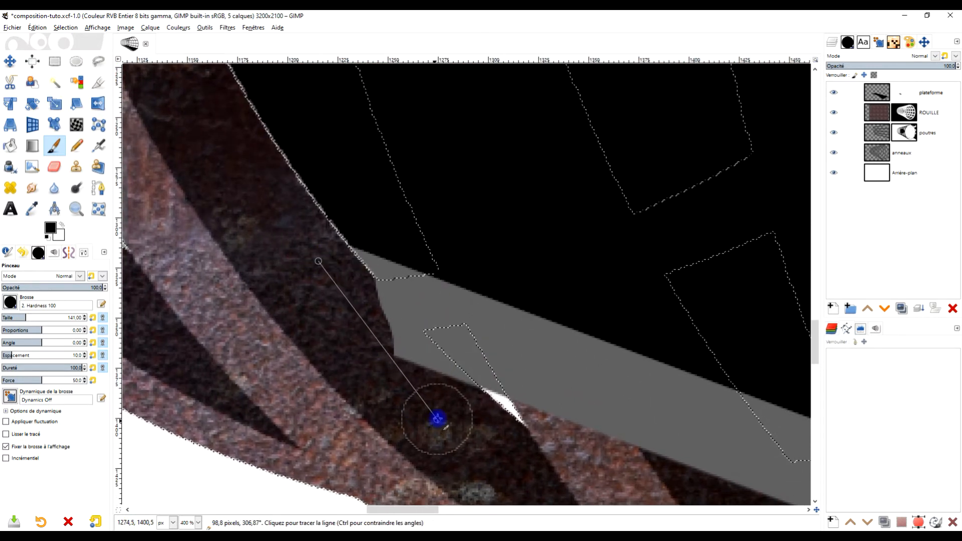
{"action": "left_click", "coordinate": [459, 417], "text": "shift"}
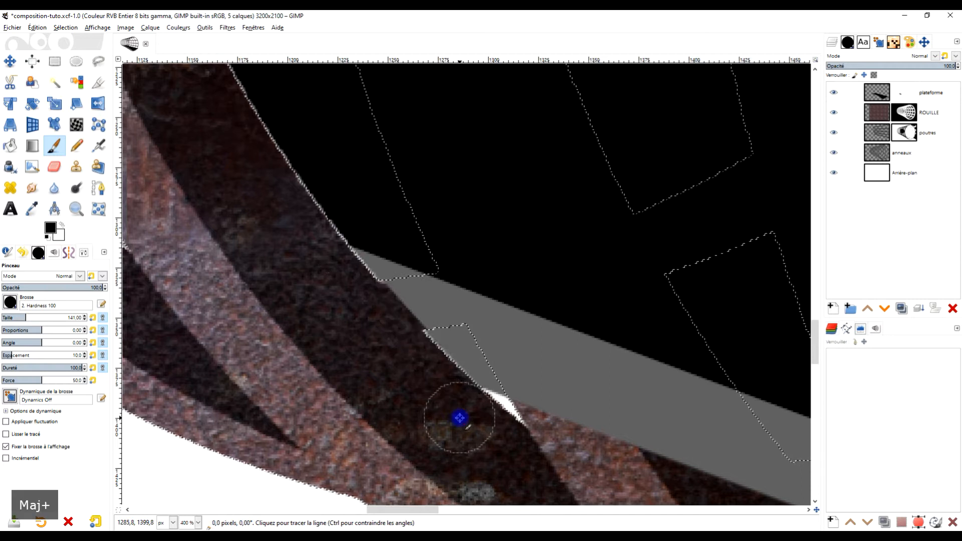
Mask the platform over the light and dark faces of the fourth ring with straight black strokes.
{"action": "scroll", "coordinate": [524, 399], "scroll_direction": "right", "scroll_amount": 2}
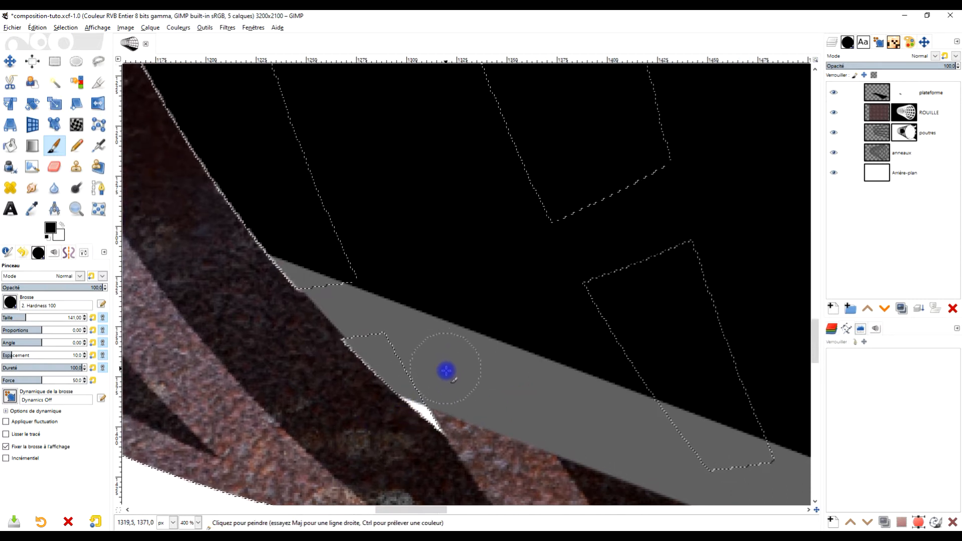
{"action": "left_click", "coordinate": [472, 415]}
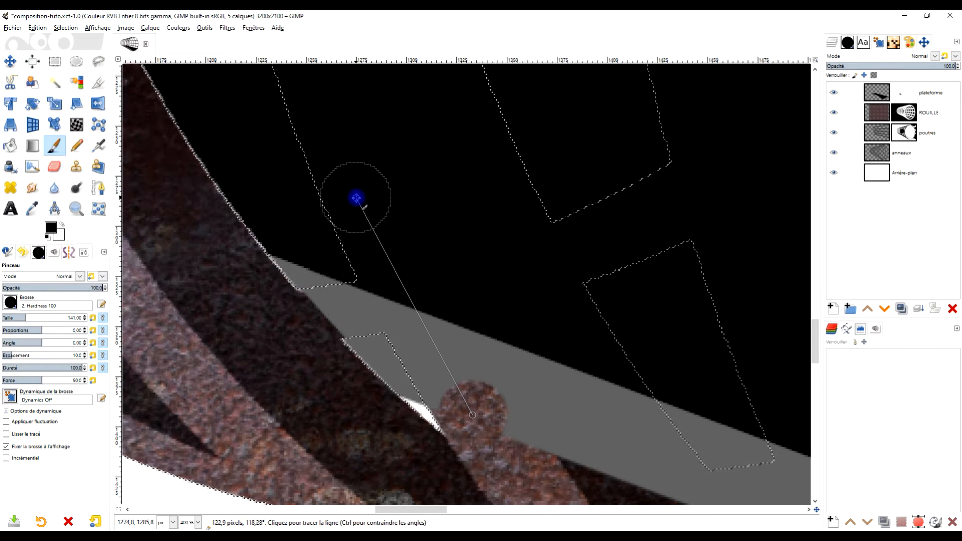
{"action": "left_click", "coordinate": [356, 198], "text": "shift"}
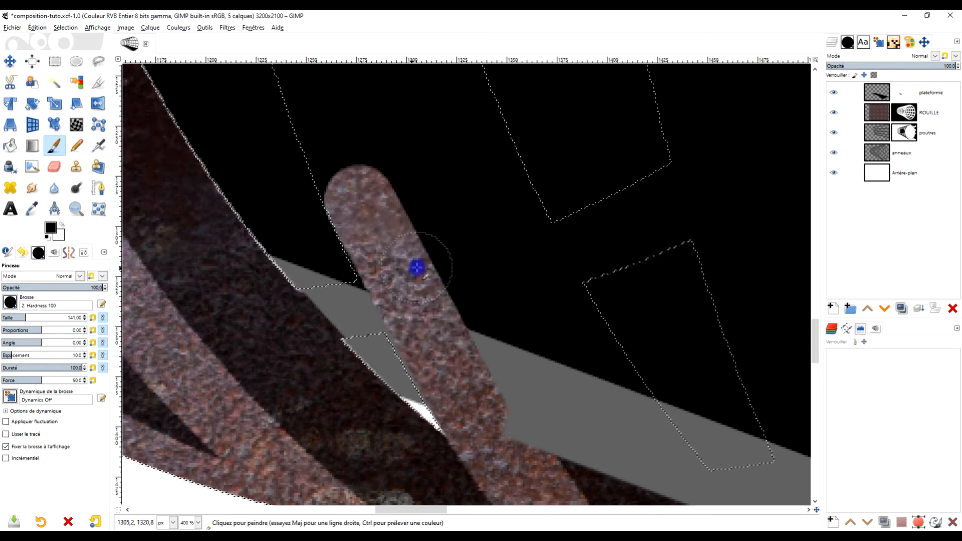
{"action": "scroll", "coordinate": [417, 267], "scroll_direction": "down", "scroll_amount": 2}
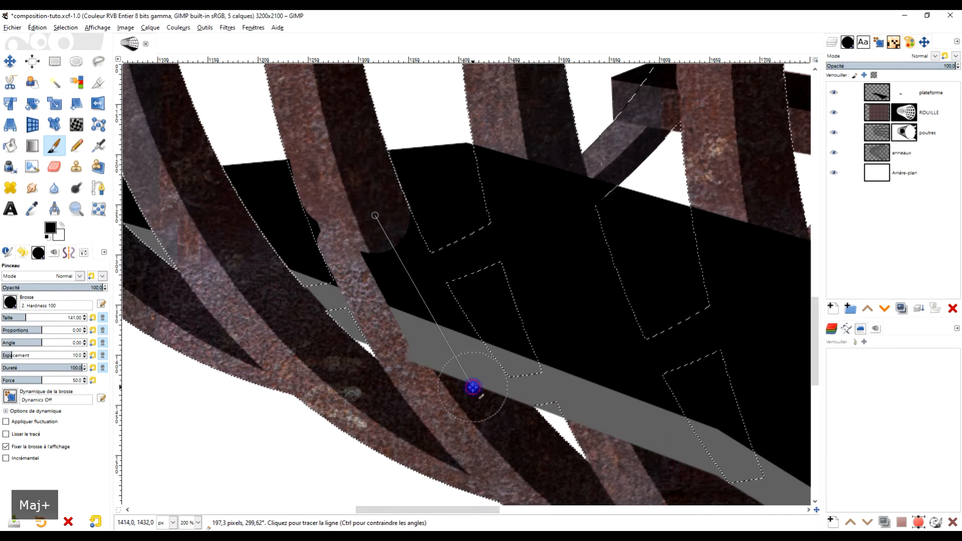
{"action": "left_click", "coordinate": [472, 386], "text": "shift"}
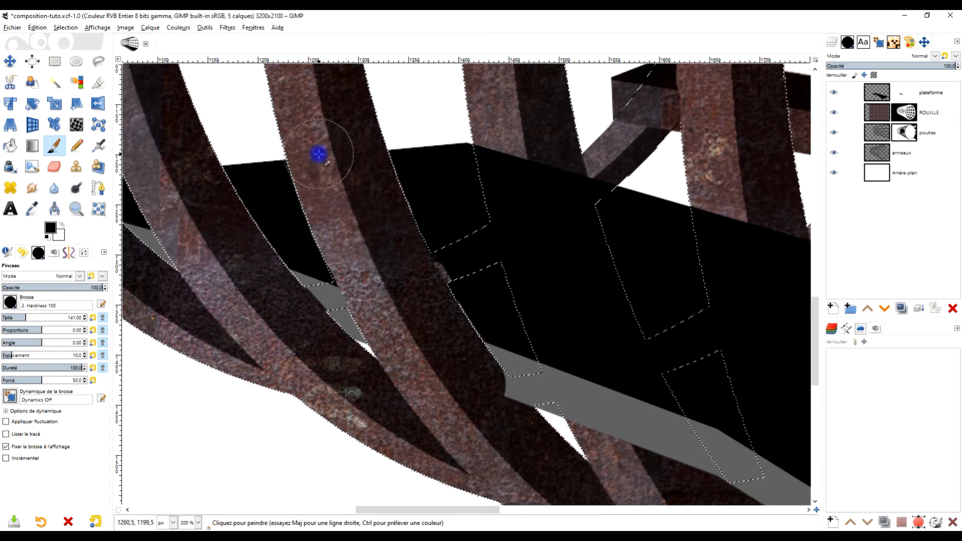
Mask the platform over the light face of the fifth ring, from the grey edge up to the platform's back edge.
{"action": "scroll", "coordinate": [322, 189], "scroll_direction": "down", "scroll_amount": 2}
{"action": "scroll", "coordinate": [368, 230], "scroll_direction": "up", "scroll_amount": 3}
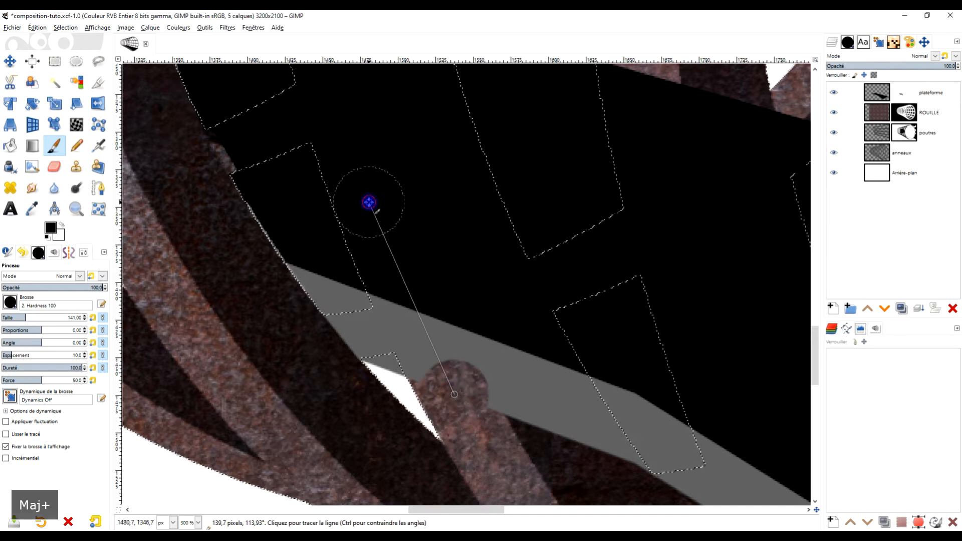
{"action": "left_click", "coordinate": [369, 206], "text": "shift"}
{"action": "left_click_drag", "start_coordinate": [418, 284], "coordinate": [437, 340]}
{"action": "left_click_drag", "start_coordinate": [395, 307], "coordinate": [341, 118]}
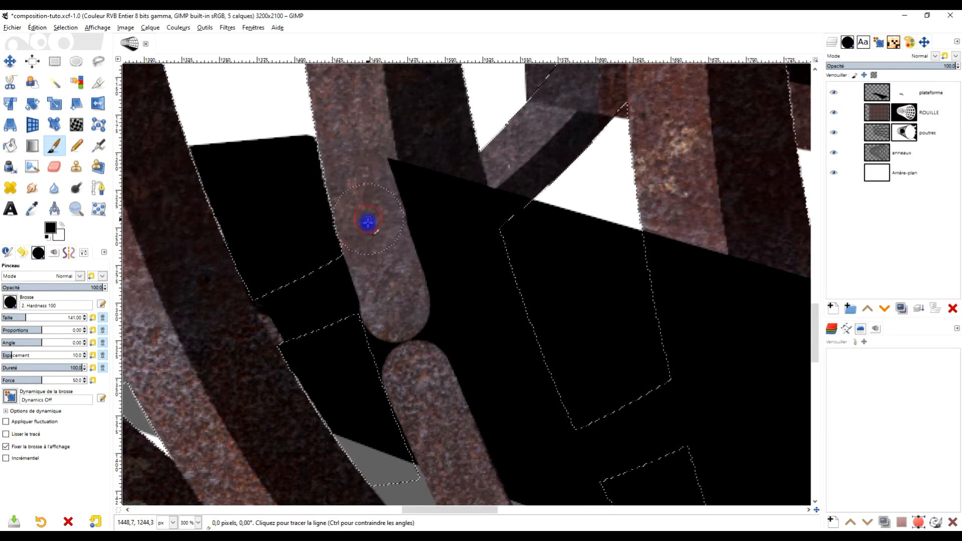
{"action": "left_click", "coordinate": [406, 343], "text": "shift"}
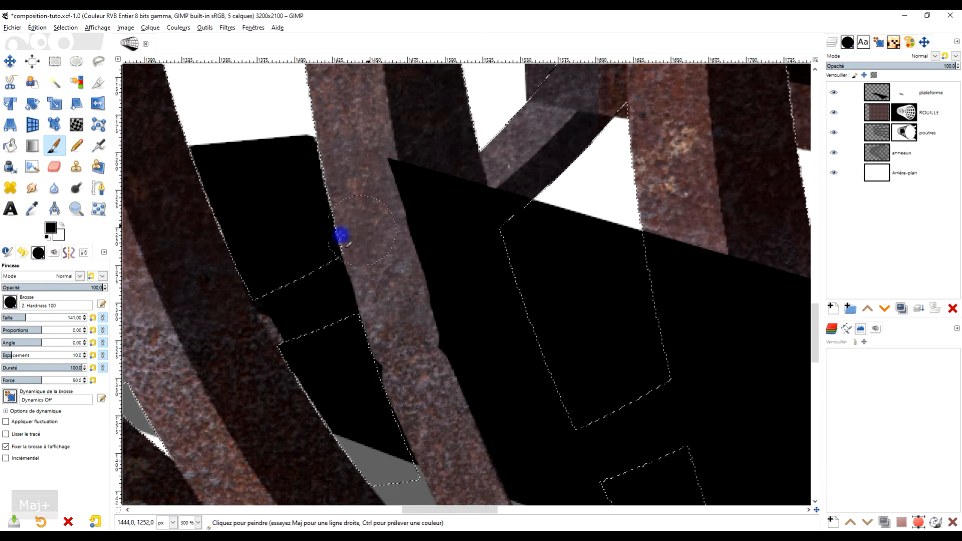
Mask the platform over the dark face of the fifth ring down past the grey edge.
{"action": "mouse_move", "coordinate": [387, 141]}
{"action": "left_mouse_down"}
{"action": "mouse_move", "coordinate": [417, 345]}
{"action": "mouse_move", "coordinate": [448, 437]}
{"action": "mouse_move", "coordinate": [431, 174]}
{"action": "mouse_move", "coordinate": [477, 386]}
{"action": "left_mouse_up"}
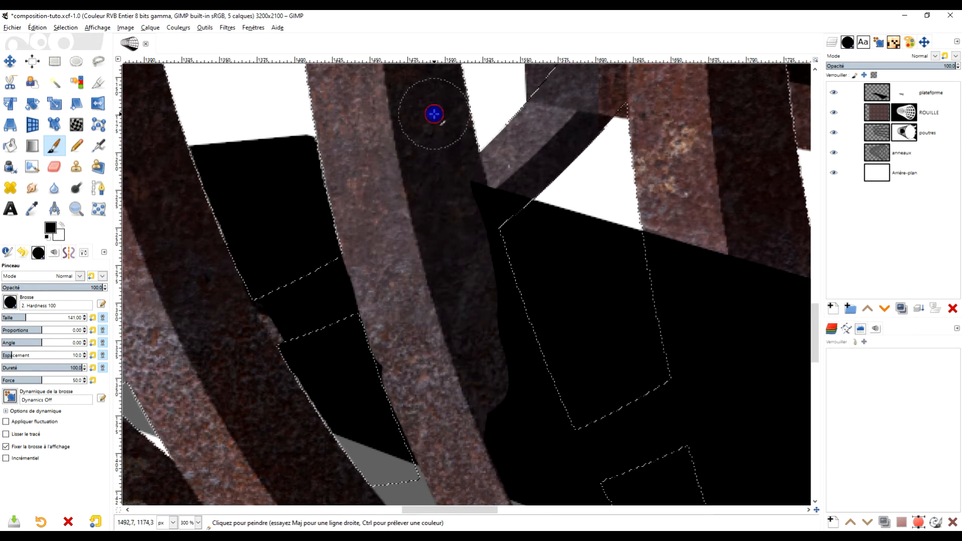
{"action": "left_click", "coordinate": [474, 269], "text": "shift"}
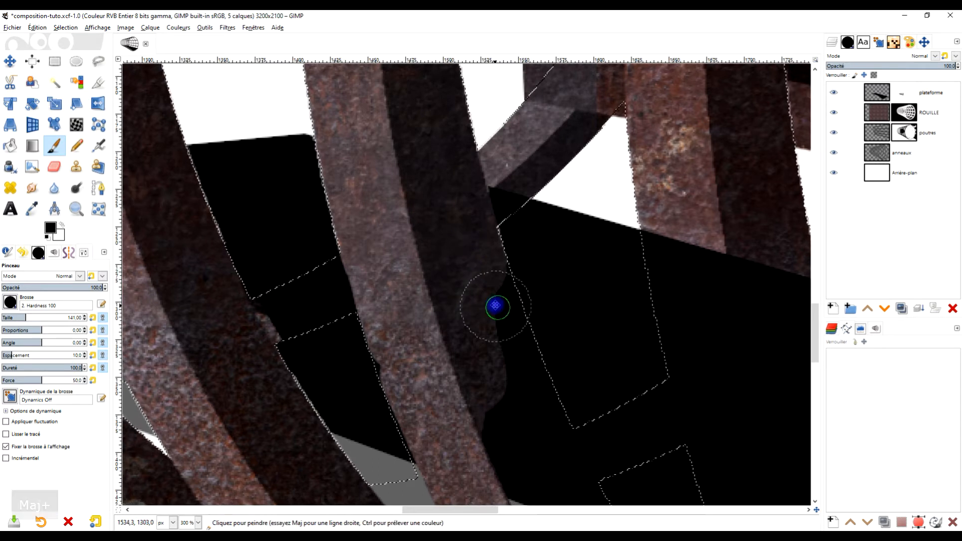
{"action": "left_click", "coordinate": [499, 171]}
{"action": "mouse_move", "coordinate": [489, 279]}
{"action": "left_mouse_down"}
{"action": "mouse_move", "coordinate": [433, 187]}
{"action": "mouse_move", "coordinate": [449, 272]}
{"action": "mouse_move", "coordinate": [476, 337]}
{"action": "mouse_move", "coordinate": [453, 374]}
{"action": "mouse_move", "coordinate": [480, 358]}
{"action": "mouse_move", "coordinate": [502, 429]}
{"action": "mouse_move", "coordinate": [440, 290]}
{"action": "mouse_move", "coordinate": [477, 384]}
{"action": "mouse_move", "coordinate": [468, 337]}
{"action": "mouse_move", "coordinate": [545, 425]}
{"action": "mouse_move", "coordinate": [527, 346]}
{"action": "mouse_move", "coordinate": [502, 342]}
{"action": "left_mouse_up"}
{"action": "left_click_drag", "start_coordinate": [564, 433], "coordinate": [521, 350]}
{"action": "left_click", "coordinate": [493, 339]}
{"action": "left_click", "coordinate": [419, 185], "text": "shift"}
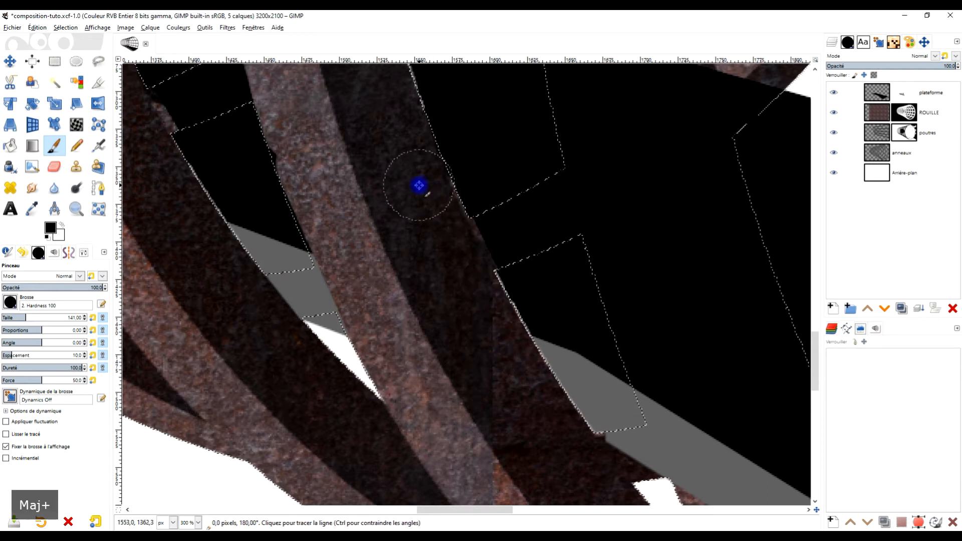
{"action": "left_click_drag", "start_coordinate": [421, 187], "coordinate": [564, 425]}
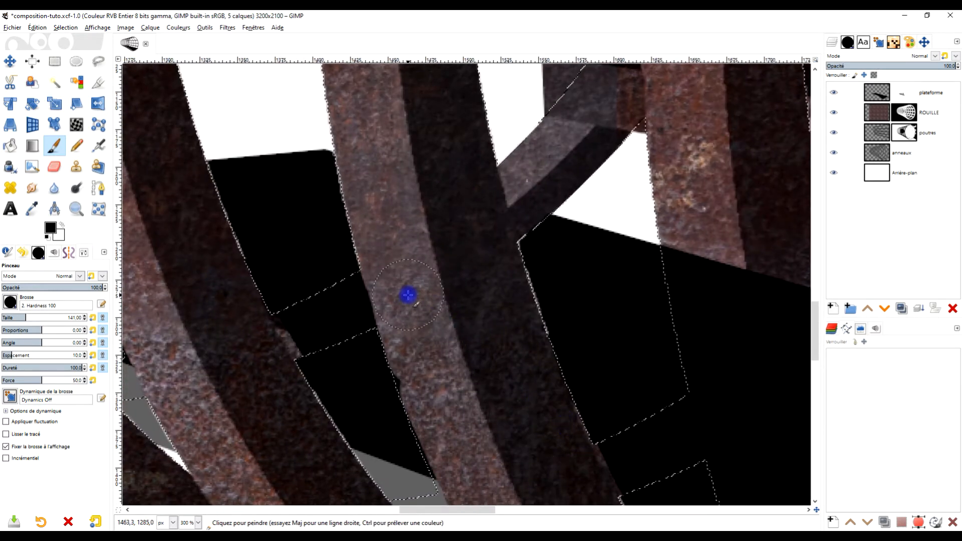
Switch the foreground to white and paint the platform back where the mask spilled beyond the fourth ring's dark edge.
{"action": "scroll", "coordinate": [408, 295], "scroll_direction": "down", "scroll_amount": 5}
{"action": "scroll", "coordinate": [382, 294], "scroll_direction": "up", "scroll_amount": 7}
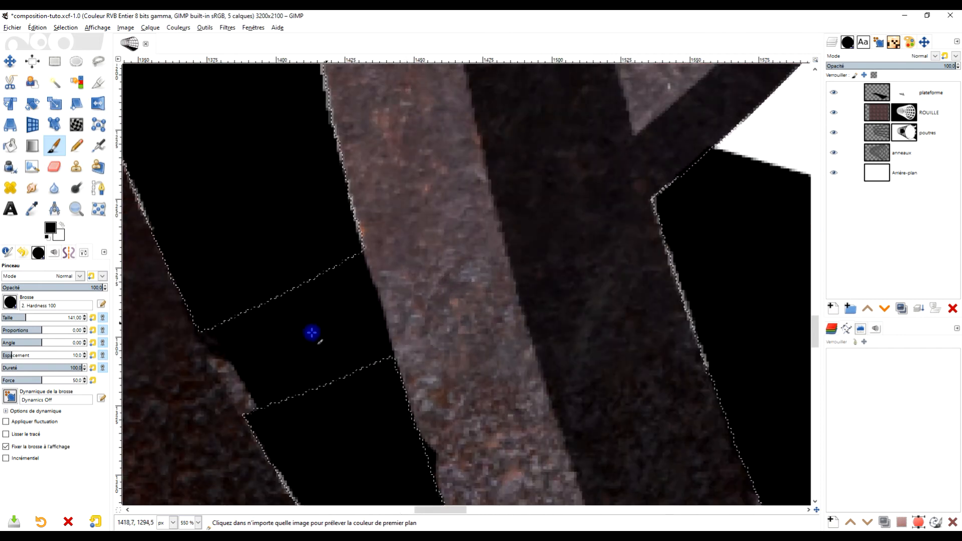
{"action": "left_click", "coordinate": [60, 226]}
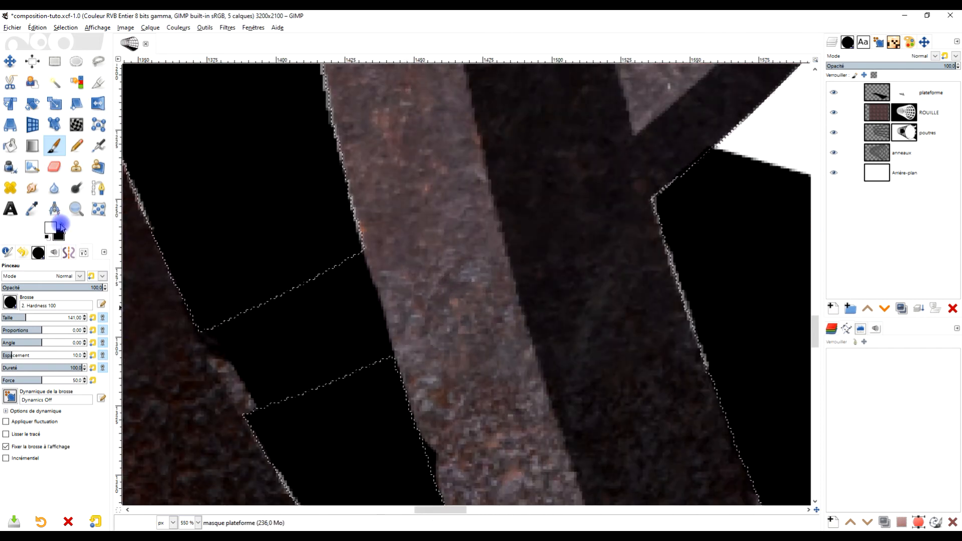
{"action": "scroll", "coordinate": [243, 373], "scroll_direction": "up", "scroll_amount": 1}
{"action": "mouse_move", "coordinate": [259, 271]}
{"action": "left_mouse_down"}
{"action": "mouse_move", "coordinate": [345, 360]}
{"action": "mouse_move", "coordinate": [418, 270]}
{"action": "left_mouse_up"}
{"action": "left_click_drag", "start_coordinate": [376, 335], "coordinate": [380, 325]}
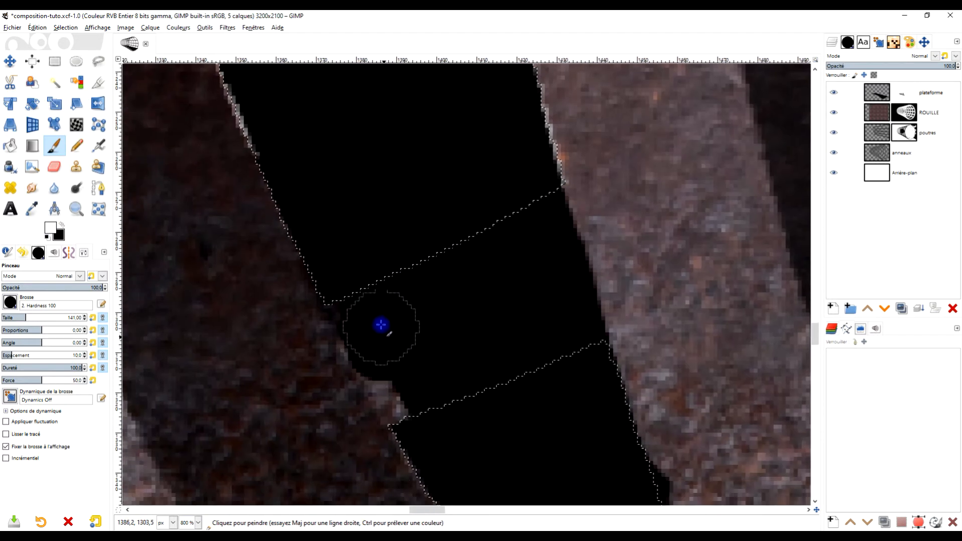
{"action": "left_click", "coordinate": [344, 266]}
{"action": "left_click", "coordinate": [431, 430], "text": "shift"}
Return the foreground to black and mask the platform over the light face of the sixth ring.
{"action": "scroll", "coordinate": [560, 386], "scroll_direction": "down", "scroll_amount": 5}
{"action": "left_click_drag", "start_coordinate": [588, 392], "coordinate": [497, 326]}
{"action": "left_click_drag", "start_coordinate": [619, 239], "coordinate": [571, 307]}
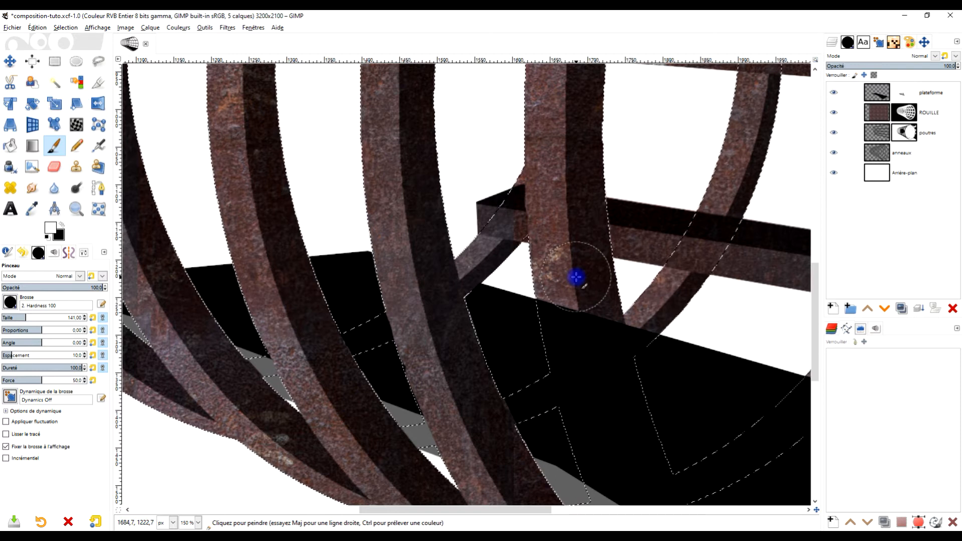
{"action": "scroll", "coordinate": [616, 365], "scroll_direction": "down", "scroll_amount": 2}
{"action": "scroll", "coordinate": [564, 350], "scroll_direction": "up", "scroll_amount": 4}
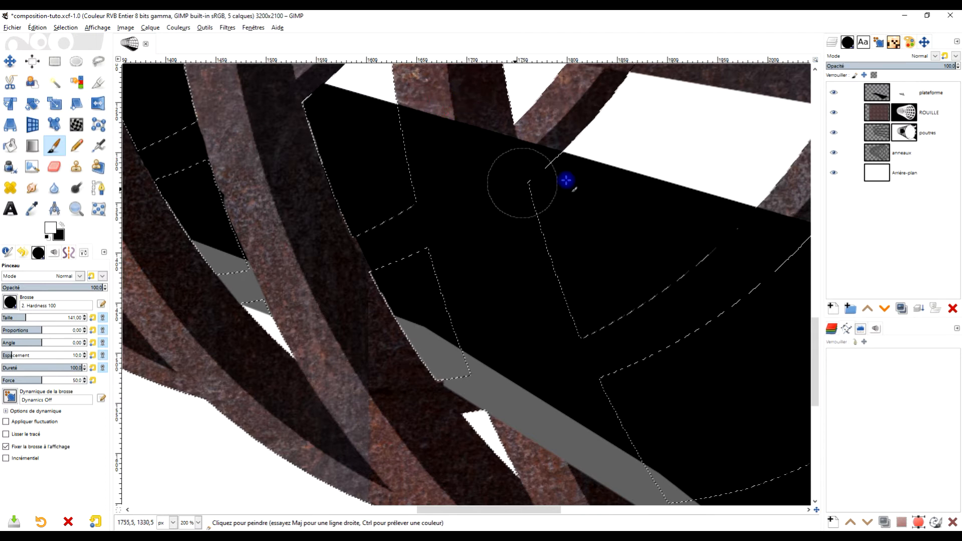
{"action": "left_click", "coordinate": [901, 92]}
{"action": "left_click", "coordinate": [60, 224]}
{"action": "left_click_drag", "start_coordinate": [442, 116], "coordinate": [464, 167]}
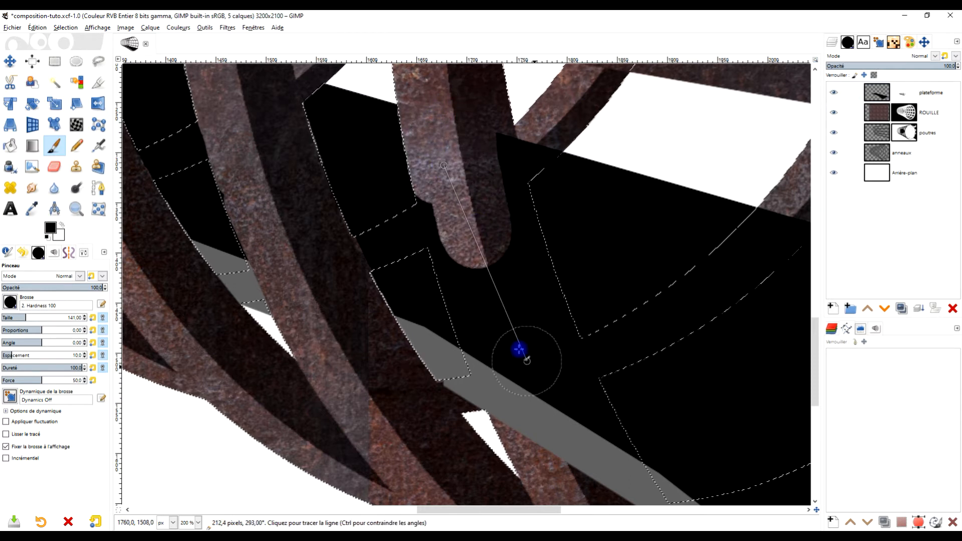
{"action": "left_click", "coordinate": [490, 329], "text": "shift"}
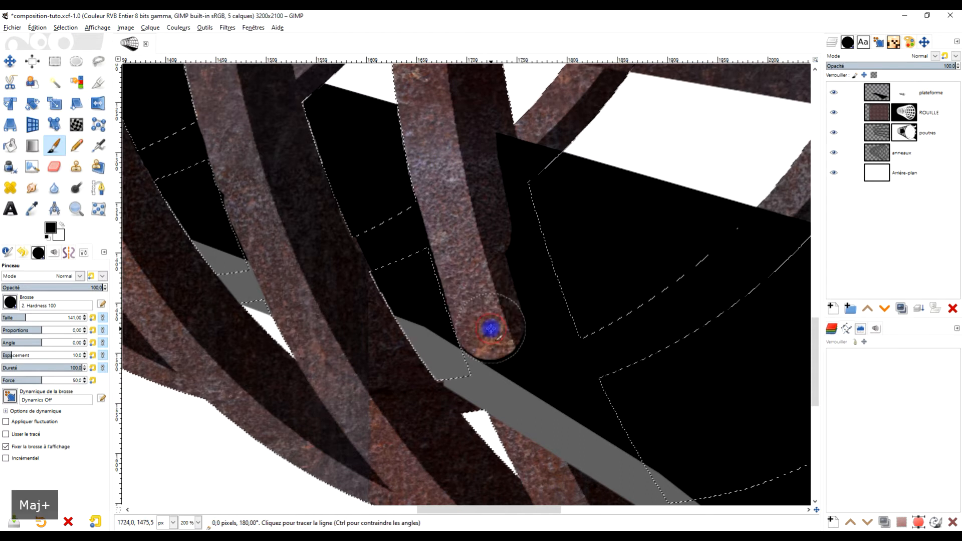
Mask the platform over the dark face of the sixth ring with straight black strokes down to the grey edge.
{"action": "left_click", "coordinate": [476, 109]}
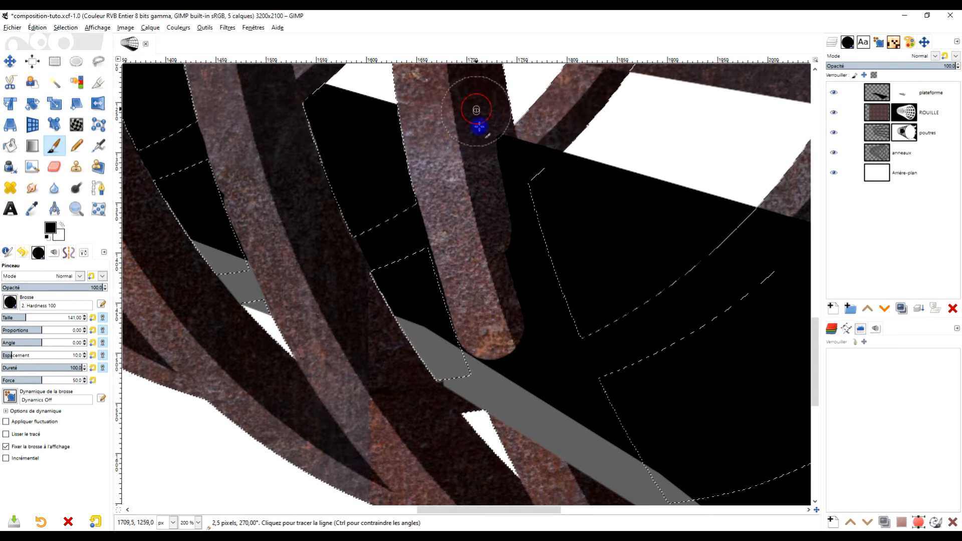
{"action": "left_click", "coordinate": [522, 285], "text": "shift"}
{"action": "left_click", "coordinate": [521, 331], "text": "shift"}
{"action": "left_click", "coordinate": [537, 374], "text": "shift"}
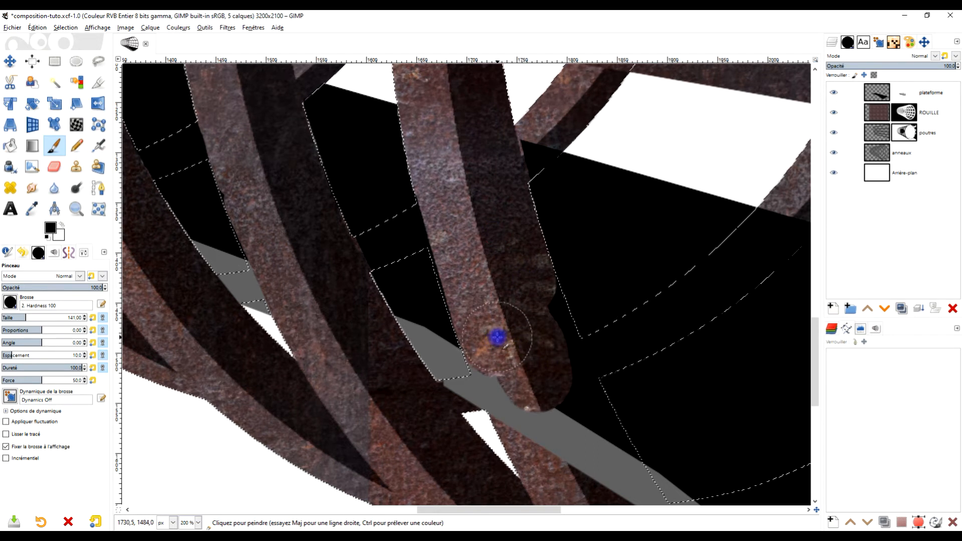
{"action": "left_click", "coordinate": [536, 433], "text": "shift"}
Complete the sixth ring's mask over the grey edge, along its dark outer side and at the platform's back edge.
{"action": "scroll", "coordinate": [501, 416], "scroll_direction": "down", "scroll_amount": 2}
{"action": "scroll", "coordinate": [468, 401], "scroll_direction": "right", "scroll_amount": 3}
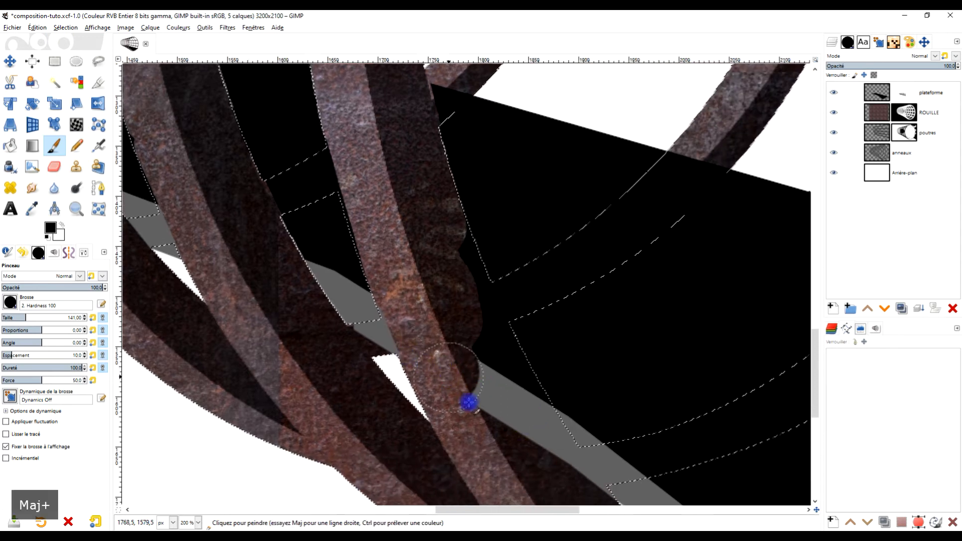
{"action": "left_click", "coordinate": [539, 452]}
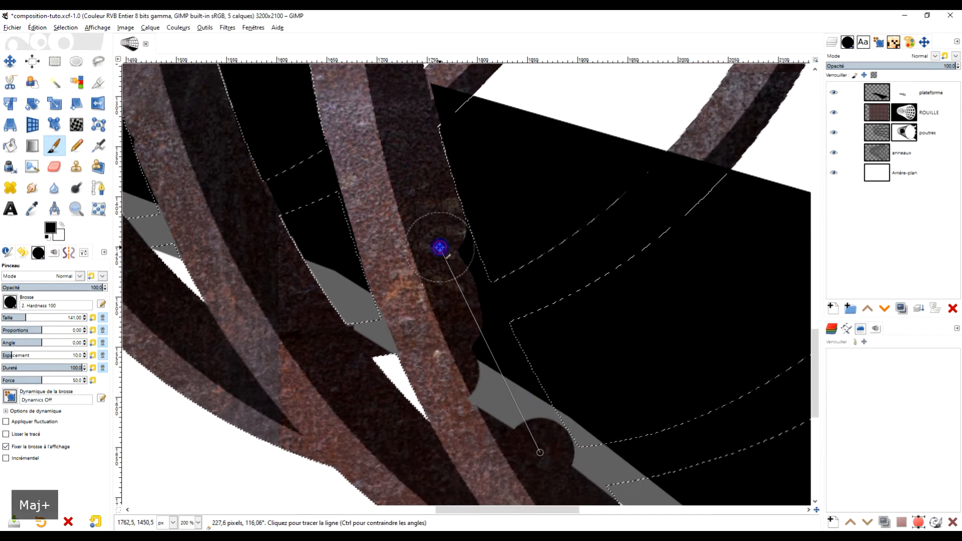
{"action": "left_click", "coordinate": [438, 235], "text": "shift"}
{"action": "scroll", "coordinate": [450, 250], "scroll_direction": "up", "scroll_amount": 4}
{"action": "scroll", "coordinate": [470, 216], "scroll_direction": "left", "scroll_amount": 2}
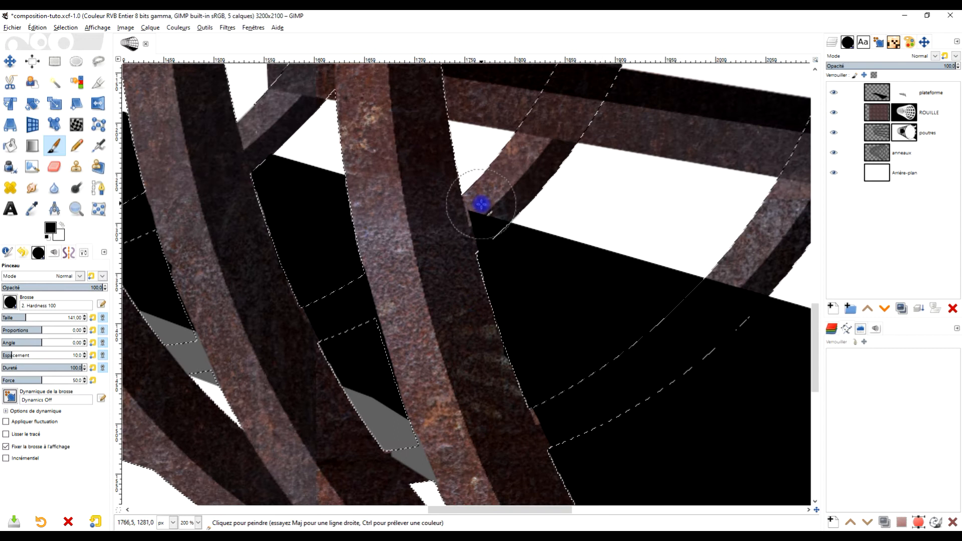
{"action": "left_click_drag", "start_coordinate": [480, 204], "coordinate": [465, 212]}
{"action": "scroll", "coordinate": [549, 301], "scroll_direction": "down", "scroll_amount": 2}
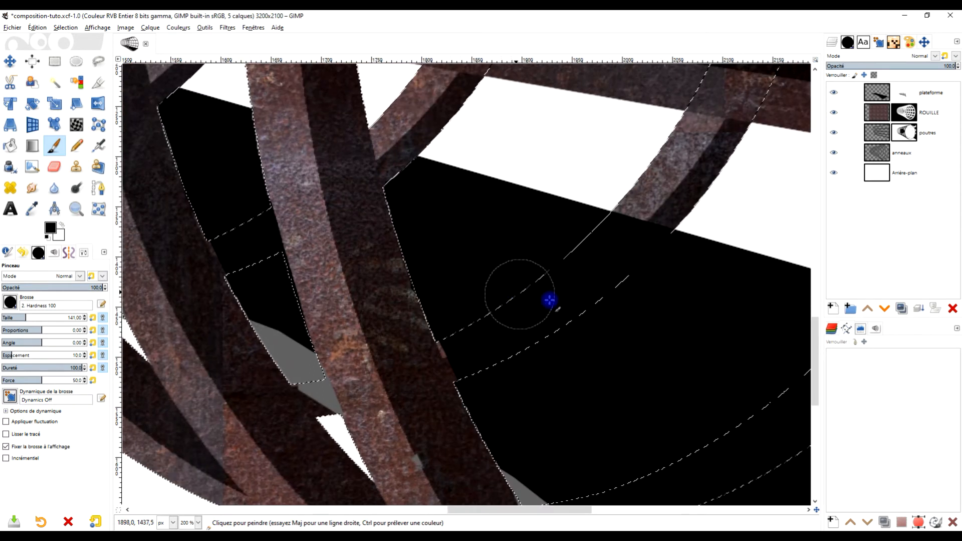
Look over the masked rings along the platform and clear the current selection.
{"action": "scroll", "coordinate": [584, 360], "scroll_direction": "up", "scroll_amount": 3}
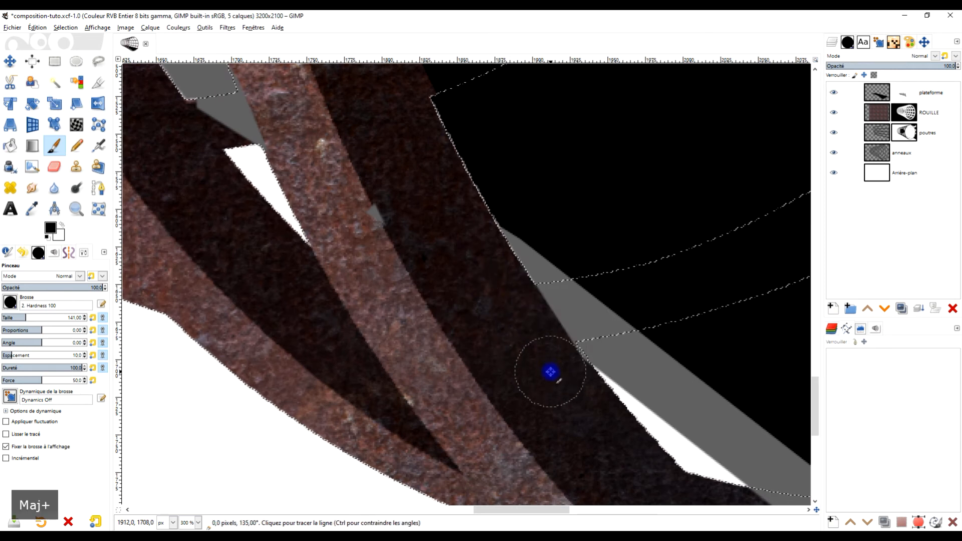
{"action": "scroll", "coordinate": [621, 376], "scroll_direction": "down", "scroll_amount": 1}
{"action": "scroll", "coordinate": [621, 376], "scroll_direction": "down", "scroll_amount": 3}
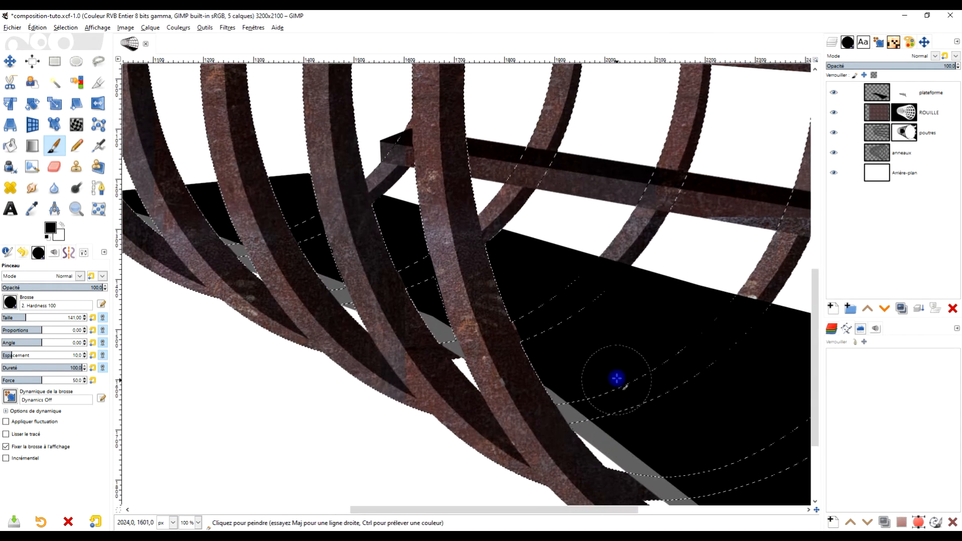
{"action": "mouse_move", "coordinate": [626, 366]}
{"action": "left_mouse_down"}
{"action": "mouse_move", "coordinate": [599, 370]}
{"action": "mouse_move", "coordinate": [528, 307]}
{"action": "mouse_move", "coordinate": [566, 318]}
{"action": "mouse_move", "coordinate": [525, 283]}
{"action": "left_mouse_up"}
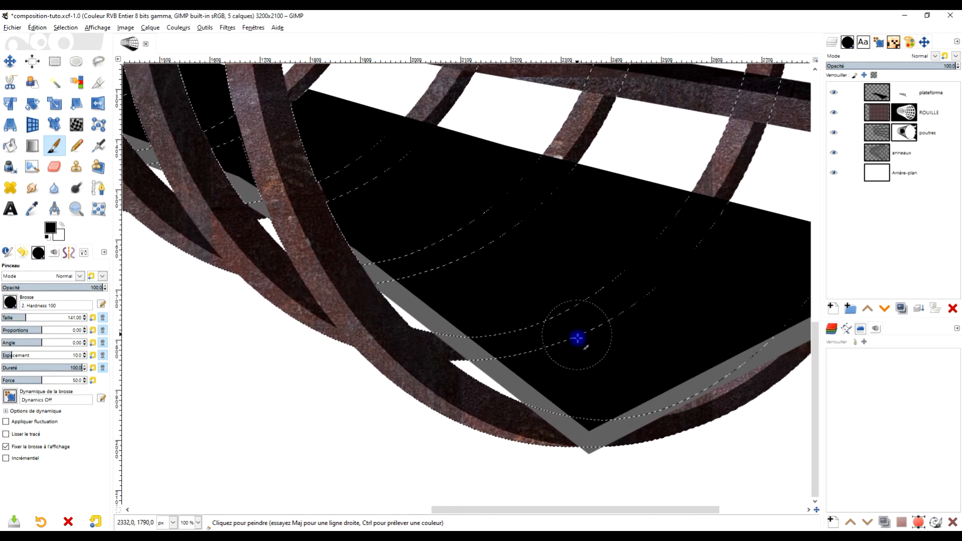
{"action": "key", "text": "ctrl"}
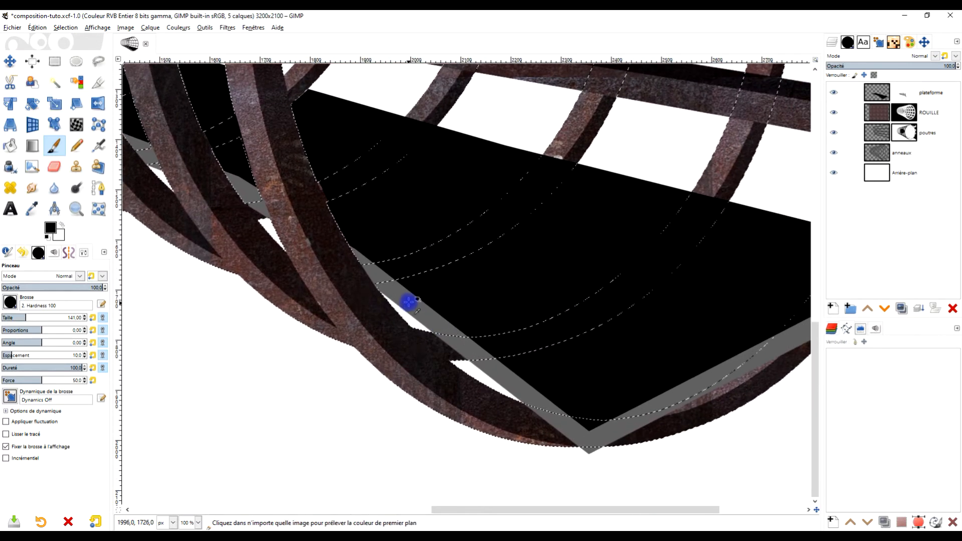
{"action": "scroll", "coordinate": [409, 301], "scroll_direction": "down", "scroll_amount": 4}
{"action": "scroll", "coordinate": [425, 266], "scroll_direction": "up", "scroll_amount": 3}
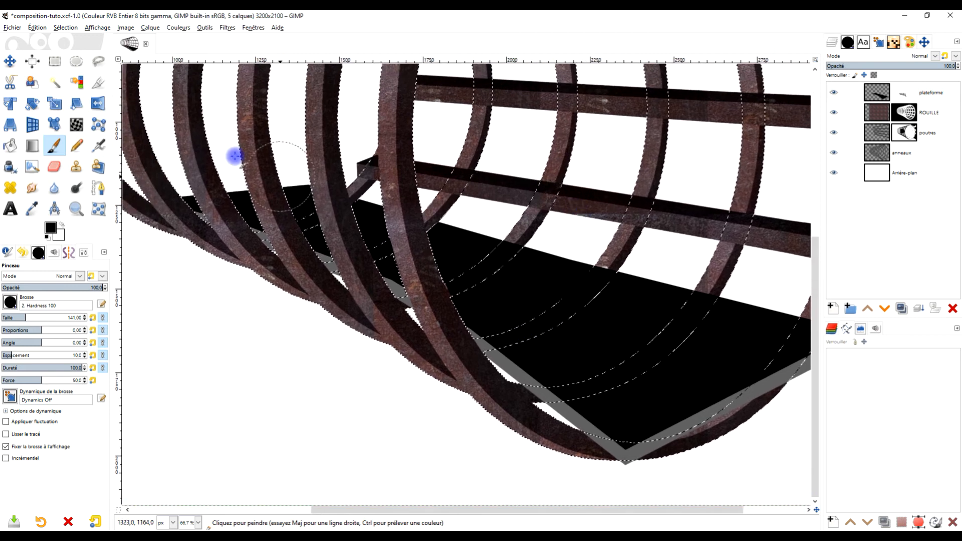
{"action": "scroll", "coordinate": [552, 288], "scroll_direction": "up", "scroll_amount": 3}
{"action": "scroll", "coordinate": [551, 287], "scroll_direction": "left", "scroll_amount": 2}
{"action": "left_click", "coordinate": [65, 27]}
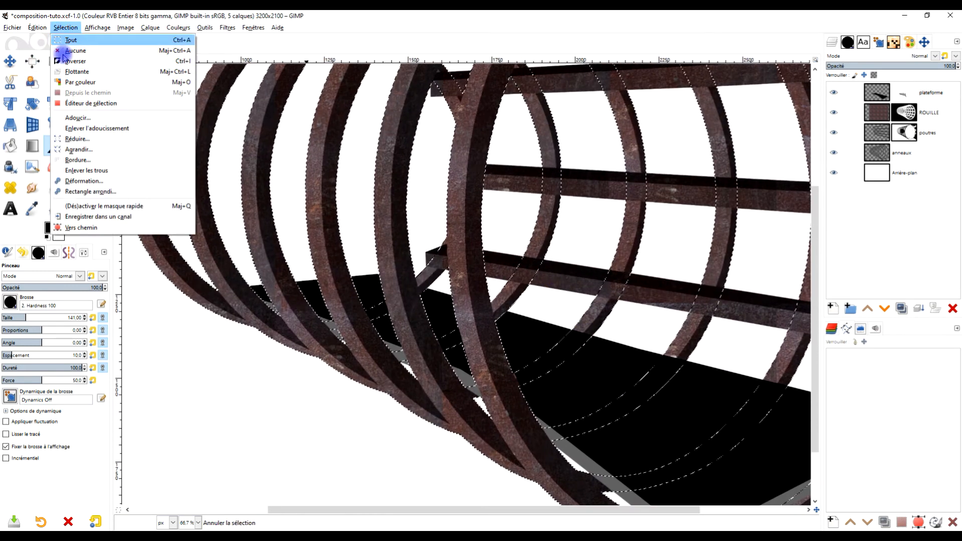
{"action": "left_click", "coordinate": [69, 51]}
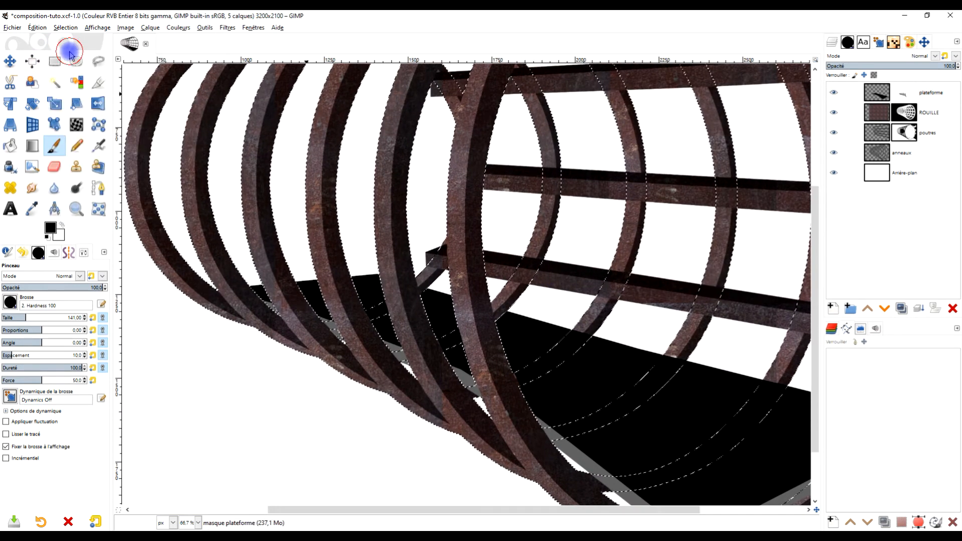
Switch the foreground to white and paint the platform back where its rear edge meets the sixth ring.
{"action": "scroll", "coordinate": [554, 272], "scroll_direction": "down", "scroll_amount": 4}
{"action": "scroll", "coordinate": [608, 305], "scroll_direction": "up", "scroll_amount": 4}
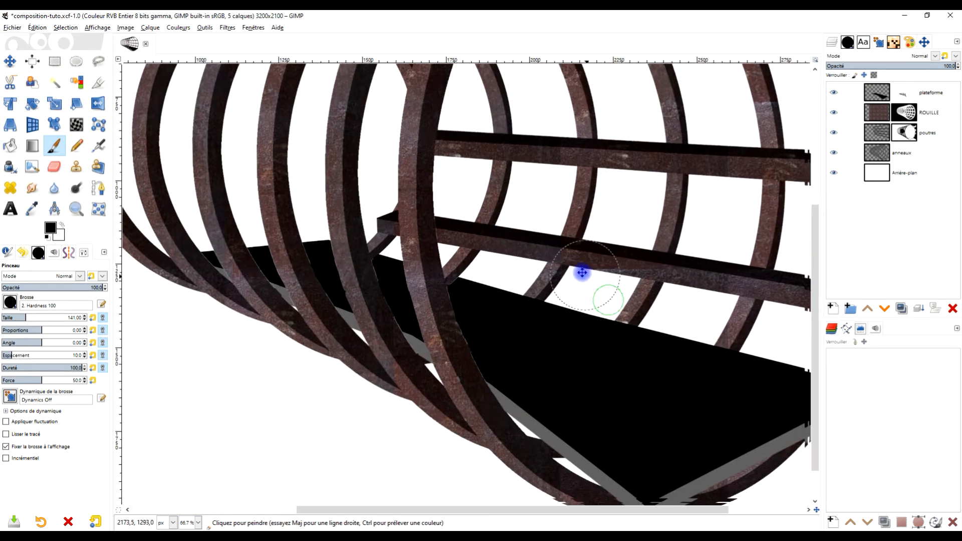
{"action": "scroll", "coordinate": [500, 272], "scroll_direction": "up", "scroll_amount": 2}
{"action": "scroll", "coordinate": [373, 286], "scroll_direction": "up", "scroll_amount": 2}
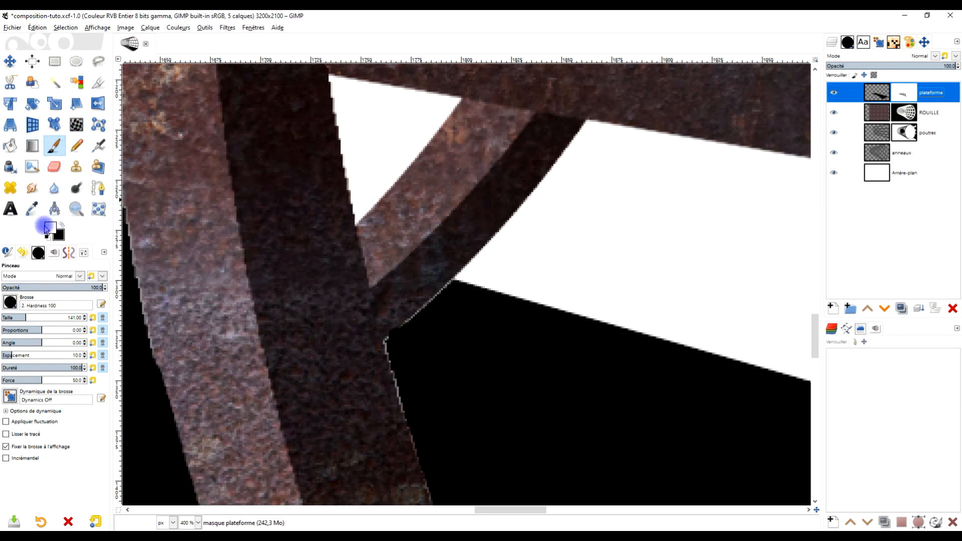
{"action": "scroll", "coordinate": [351, 220], "scroll_direction": "up", "scroll_amount": 1}
{"action": "mouse_move", "coordinate": [432, 358]}
{"action": "left_mouse_down"}
{"action": "mouse_move", "coordinate": [426, 330]}
{"action": "mouse_move", "coordinate": [466, 333]}
{"action": "left_mouse_up"}
{"action": "left_click_drag", "start_coordinate": [432, 300], "coordinate": [409, 280]}
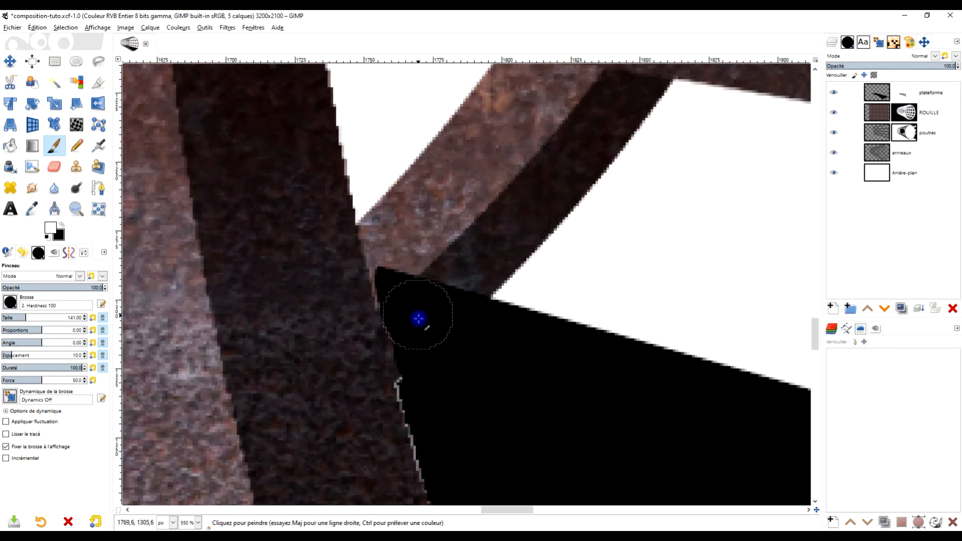
{"action": "left_click", "coordinate": [400, 256], "text": "shift"}
Remove the light fringe along the upper part of the sixth ring's dark edge with straight white strokes on the platform mask.
{"action": "scroll", "coordinate": [545, 319], "scroll_direction": "down", "scroll_amount": 5}
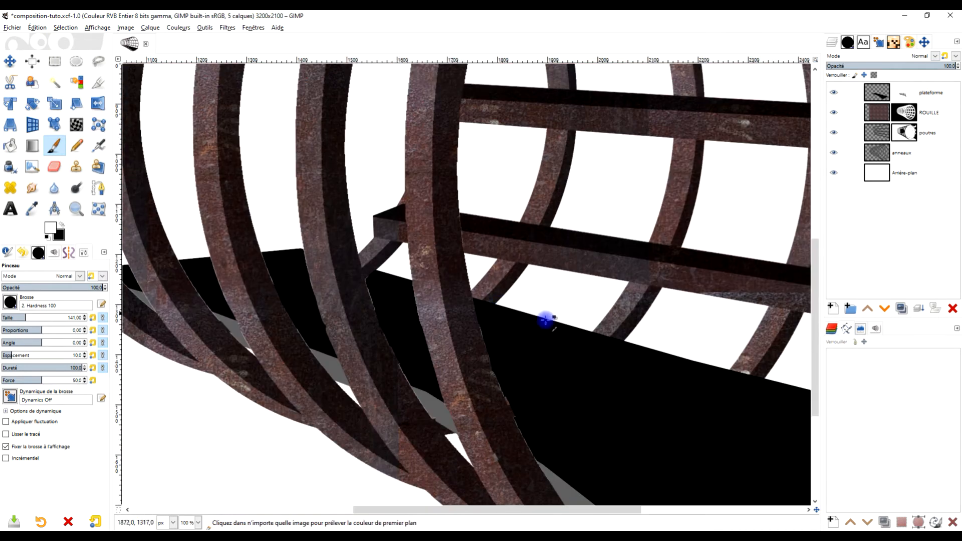
{"action": "scroll", "coordinate": [542, 362], "scroll_direction": "up", "scroll_amount": 4}
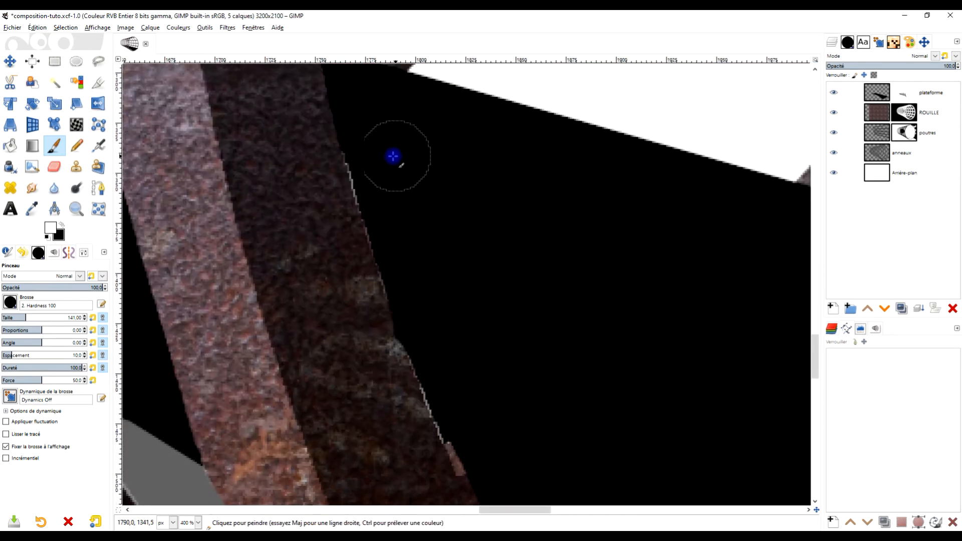
{"action": "left_click", "coordinate": [377, 149]}
{"action": "left_click", "coordinate": [395, 207], "text": "shift"}
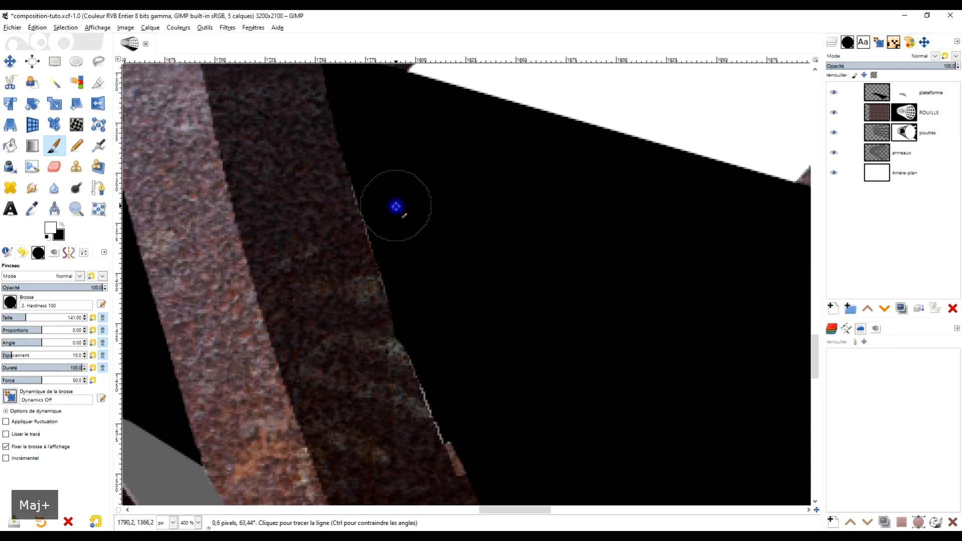
{"action": "left_click", "coordinate": [416, 277], "text": "shift"}
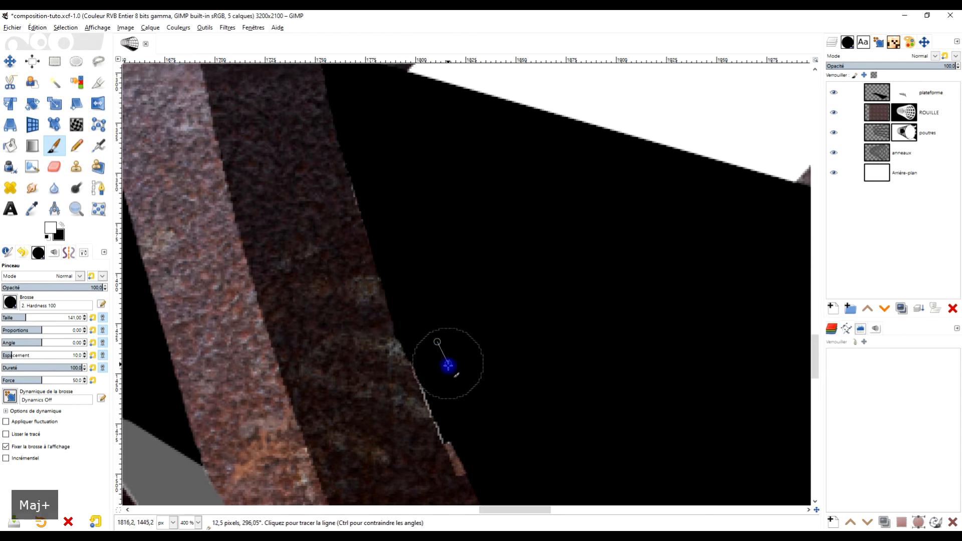
{"action": "left_click", "coordinate": [467, 418], "text": "shift"}
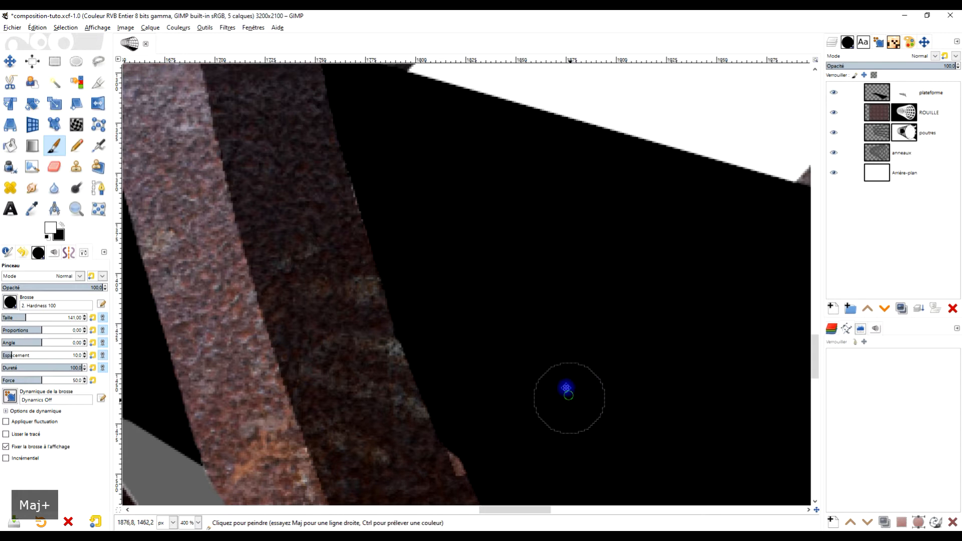
Continue the straight white strokes down the lower part of the sixth ring's dark edge toward the grey border.
{"action": "left_click_drag", "start_coordinate": [564, 388], "coordinate": [500, 135]}
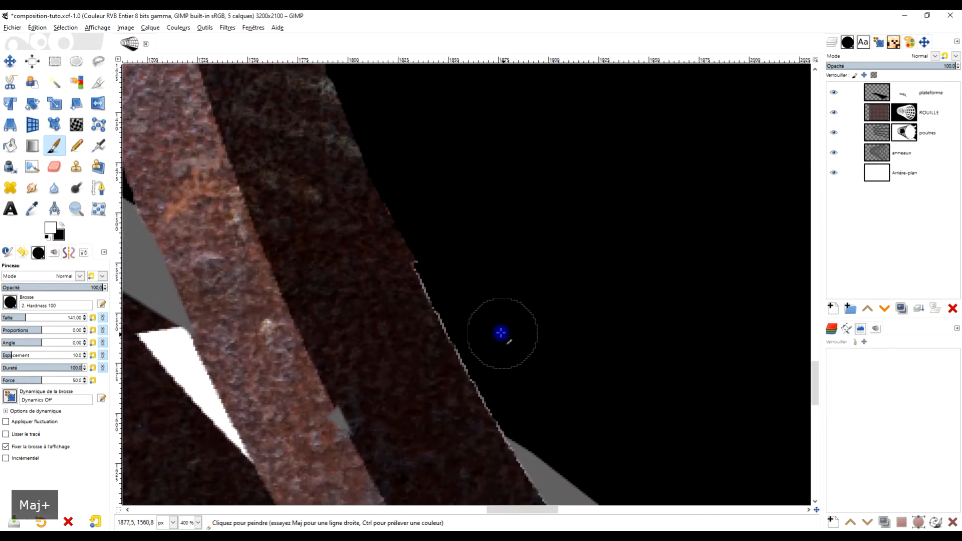
{"action": "left_click_drag", "start_coordinate": [502, 334], "coordinate": [492, 301]}
{"action": "left_click", "coordinate": [398, 139]}
{"action": "left_click", "coordinate": [436, 219], "text": "shift"}
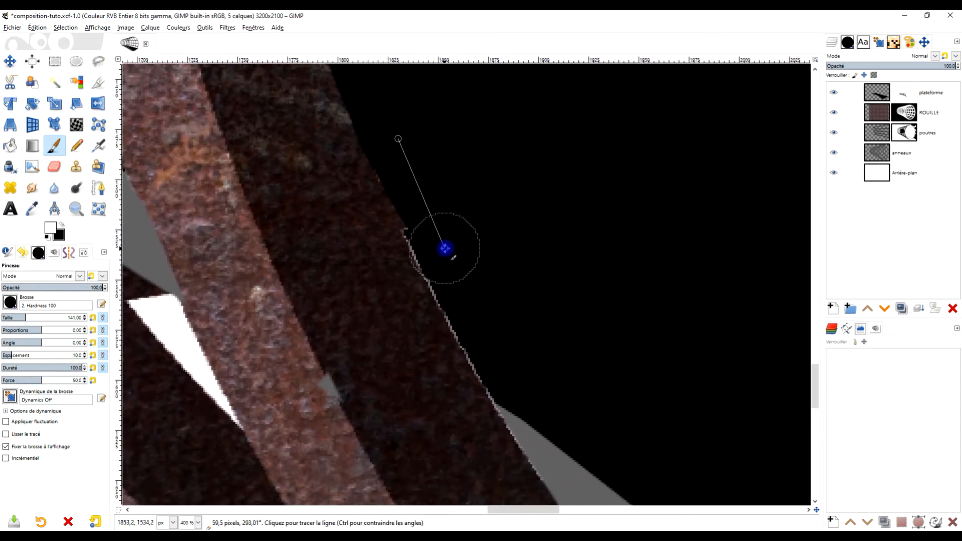
{"action": "left_click", "coordinate": [449, 249], "text": "shift"}
{"action": "left_click", "coordinate": [505, 351], "text": "shift"}
Paint the platform back in white along the upper part of the fifth ring's dark edge, starting at its rear corner.
{"action": "scroll", "coordinate": [515, 378], "scroll_direction": "down", "scroll_amount": 3}
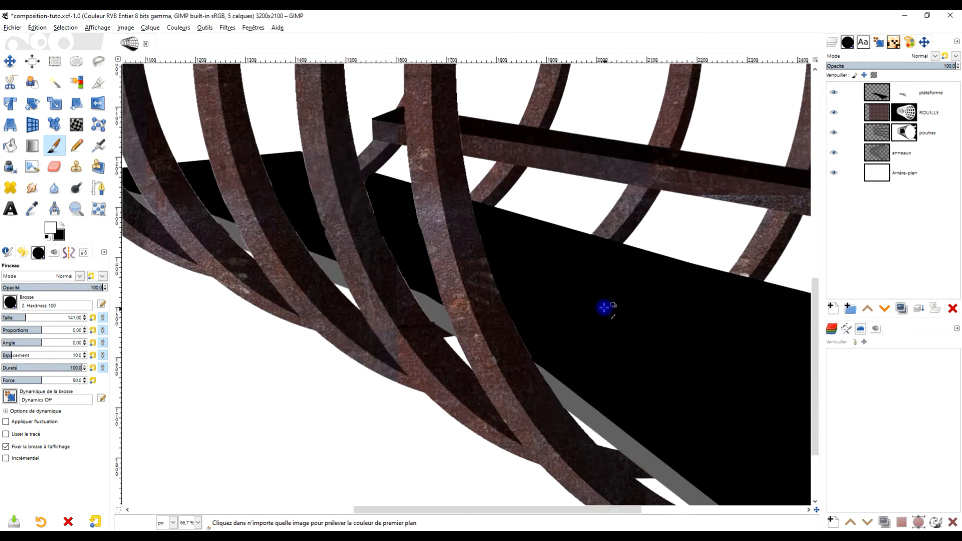
{"action": "scroll", "coordinate": [411, 204], "scroll_direction": "up", "scroll_amount": 3}
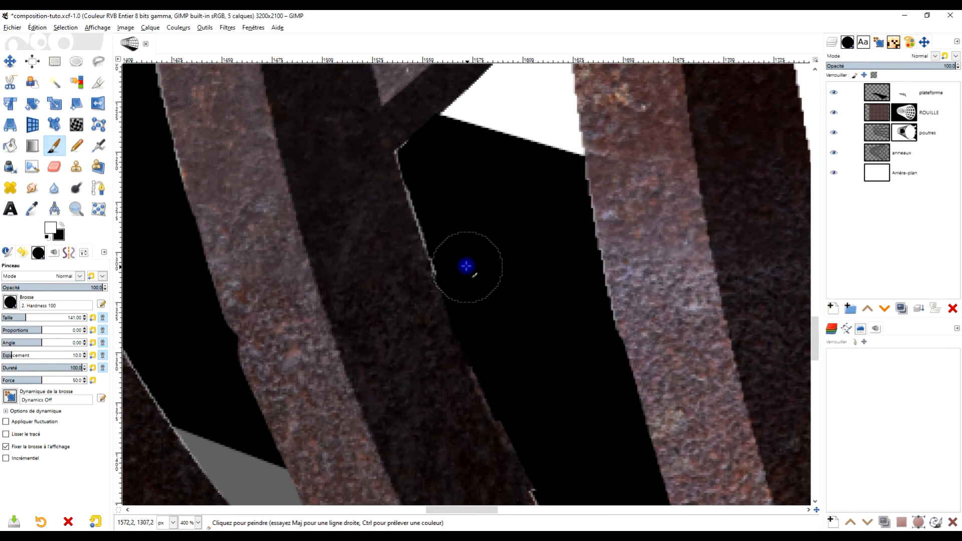
{"action": "left_click", "coordinate": [467, 262]}
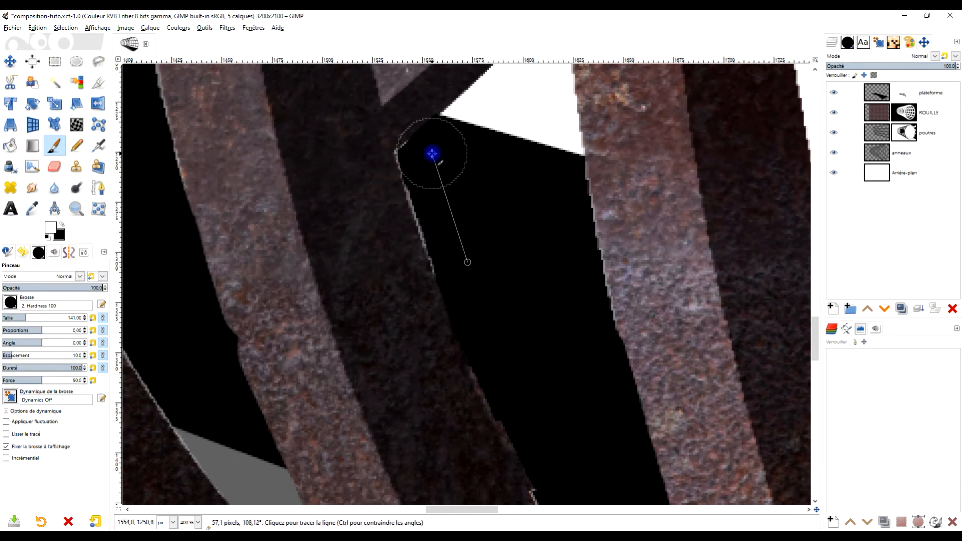
{"action": "scroll", "coordinate": [436, 182], "scroll_direction": "up", "scroll_amount": 2}
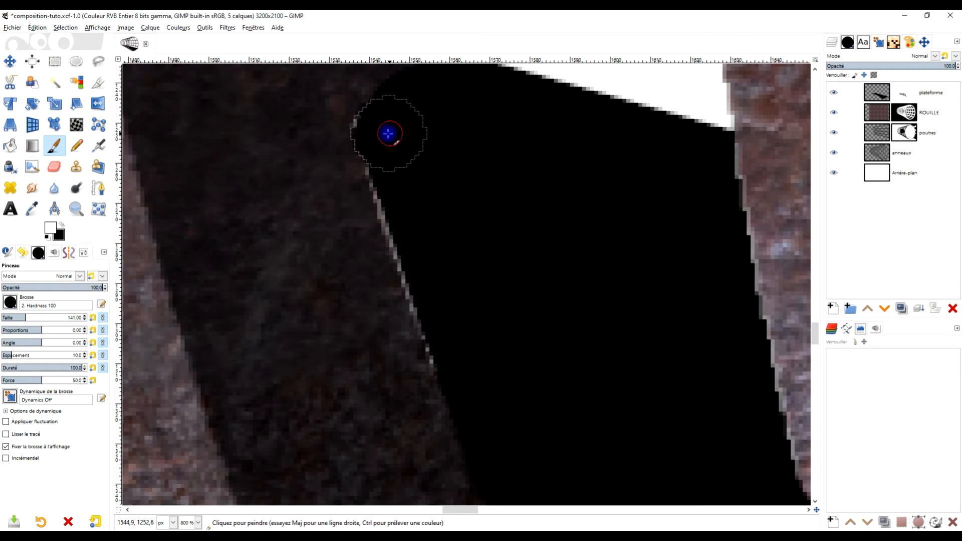
{"action": "left_click", "coordinate": [459, 339], "text": "shift"}
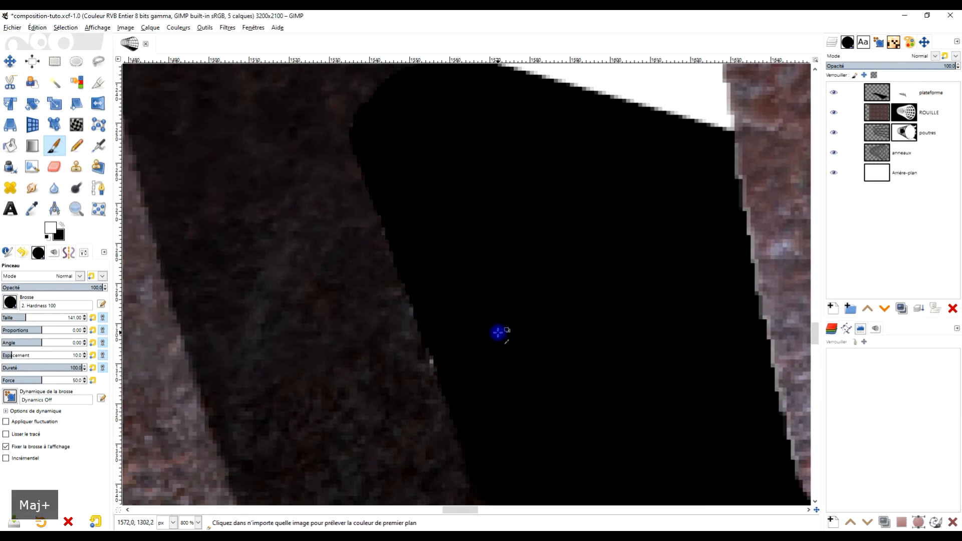
Clean the lower part of the fifth ring's dark edge with straight white strokes down to the grey border.
{"action": "scroll", "coordinate": [501, 333], "scroll_direction": "down", "scroll_amount": 5}
{"action": "scroll", "coordinate": [493, 266], "scroll_direction": "up", "scroll_amount": 3}
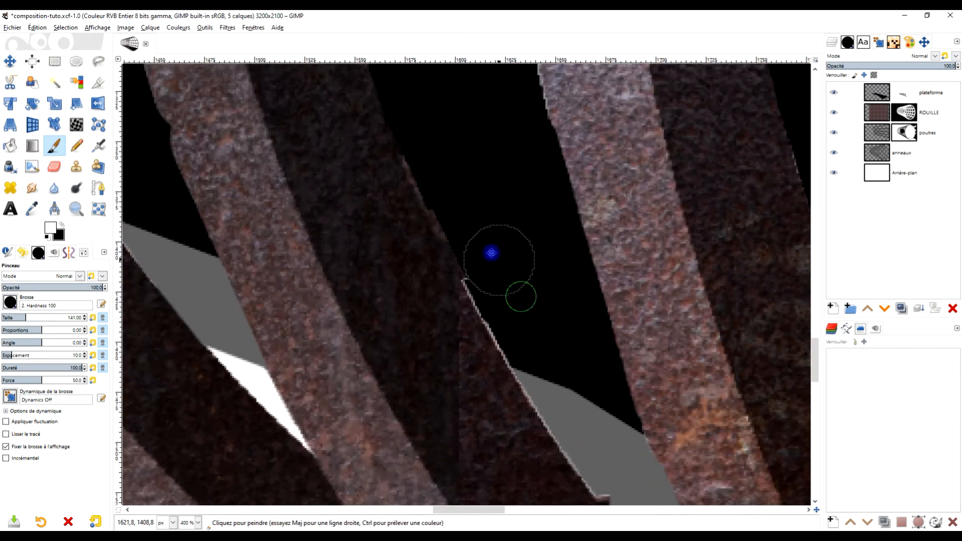
{"action": "left_click", "coordinate": [437, 151]}
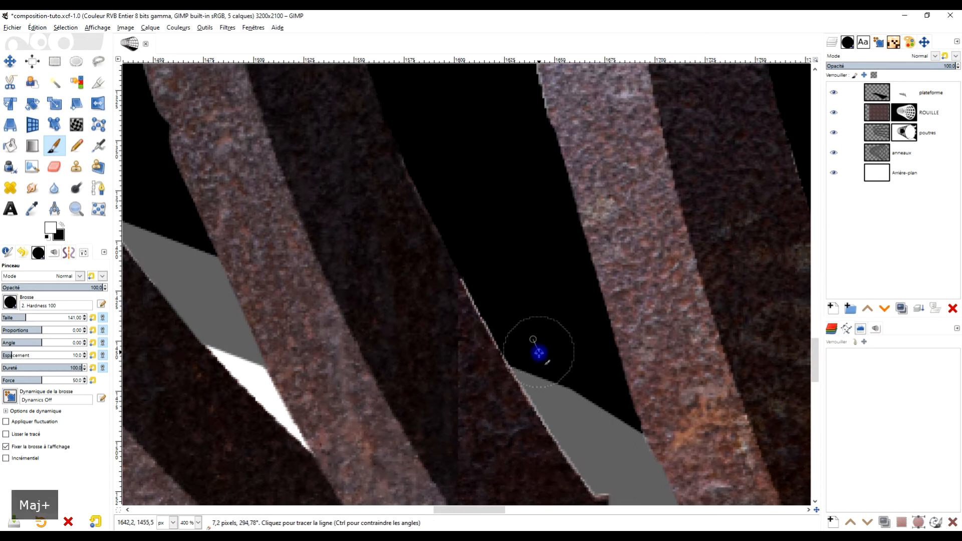
{"action": "scroll", "coordinate": [526, 346], "scroll_direction": "up", "scroll_amount": 2}
{"action": "left_click", "coordinate": [526, 353]}
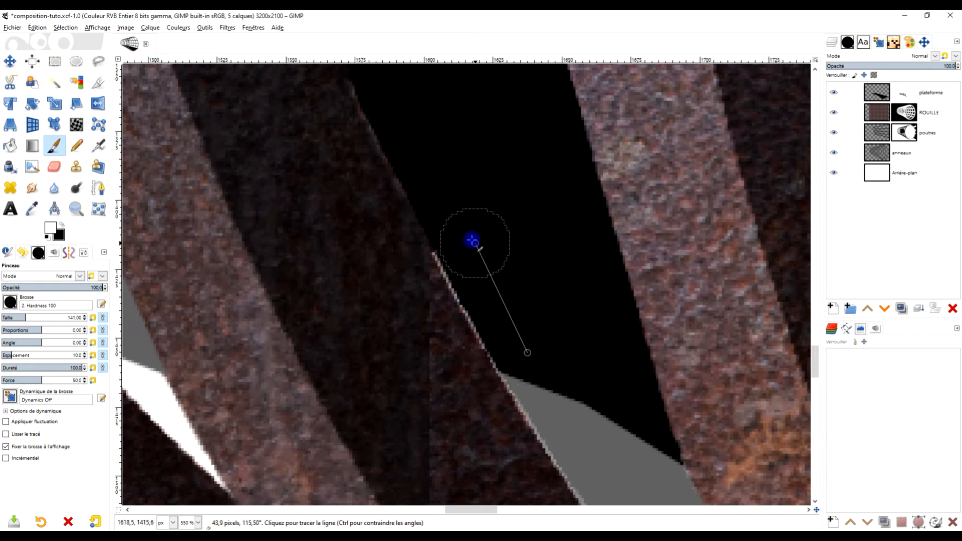
{"action": "left_click", "coordinate": [464, 245]}
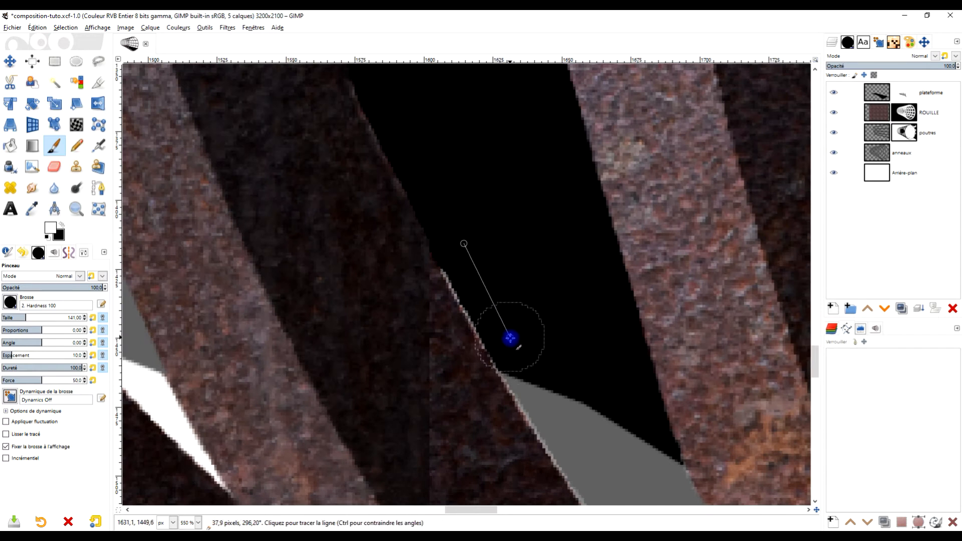
{"action": "left_click", "coordinate": [519, 345], "text": "shift"}
Remove the light fringe along the fourth ring's dark edge with straight white strokes from the platform's back edge.
{"action": "scroll", "coordinate": [558, 326], "scroll_direction": "down", "scroll_amount": 4}
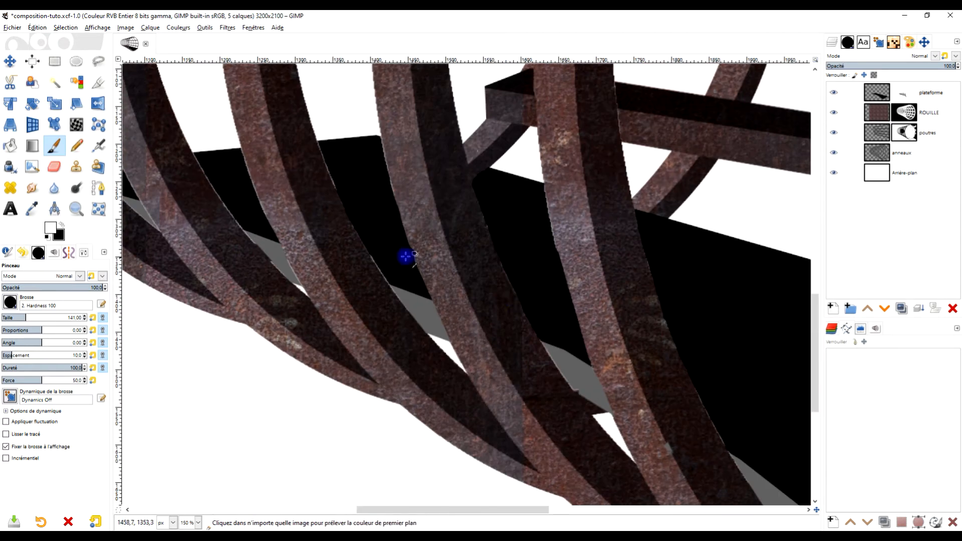
{"action": "scroll", "coordinate": [401, 257], "scroll_direction": "up", "scroll_amount": 4}
{"action": "left_click_drag", "start_coordinate": [347, 191], "coordinate": [456, 357]}
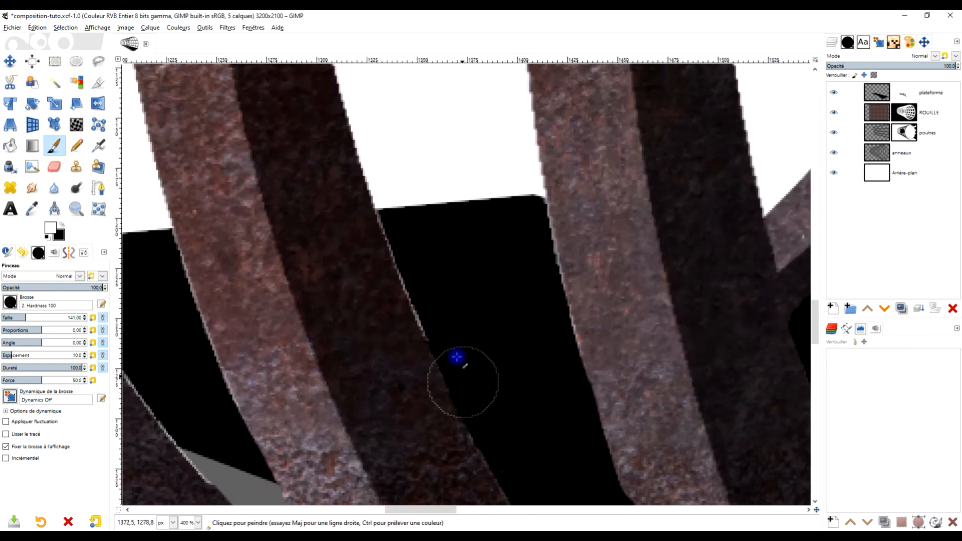
{"action": "left_click", "coordinate": [453, 316]}
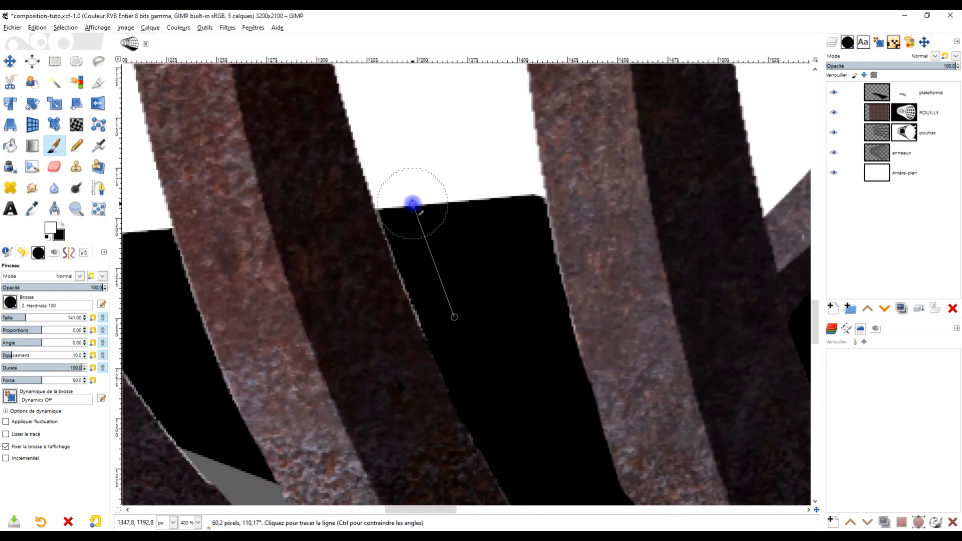
{"action": "left_click", "coordinate": [413, 214]}
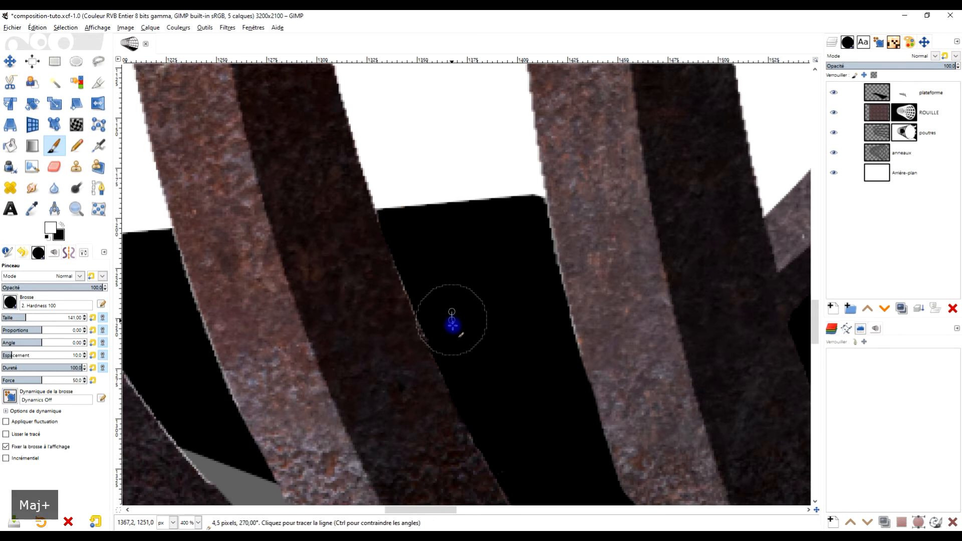
{"action": "key", "text": "shift"}
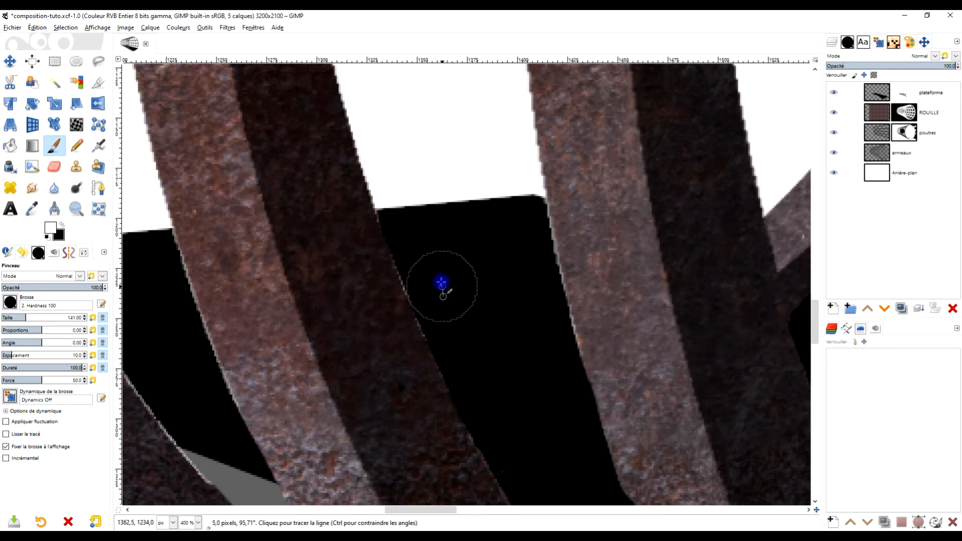
Paint straight white mask strokes up the third ring's dark edge, from the grey border toward the platform's back edge.
{"action": "scroll", "coordinate": [494, 289], "scroll_direction": "down", "scroll_amount": 3, "text": "ctrl"}
{"action": "scroll", "coordinate": [494, 289], "scroll_direction": "up", "scroll_amount": 4, "text": "ctrl"}
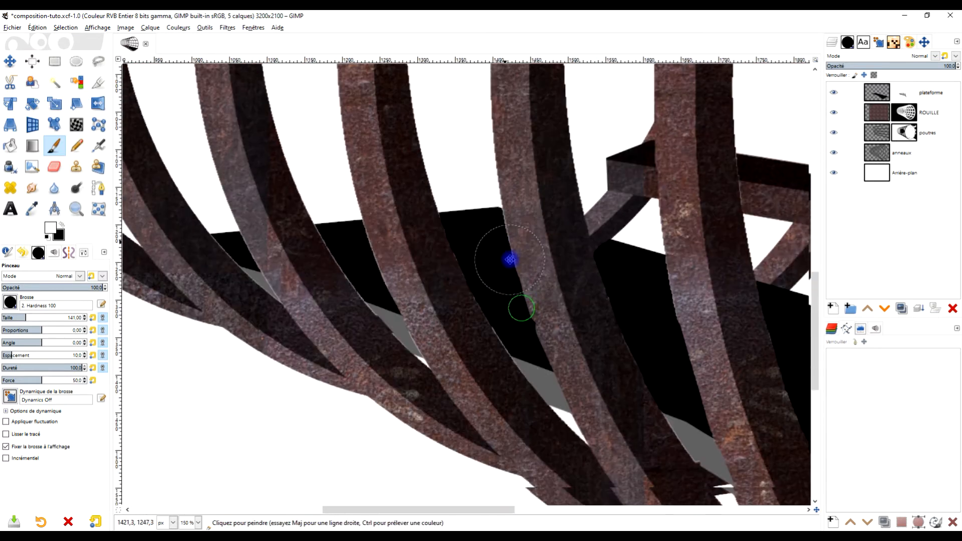
{"action": "scroll", "coordinate": [453, 362], "scroll_direction": "up", "scroll_amount": 2, "text": "ctrl"}
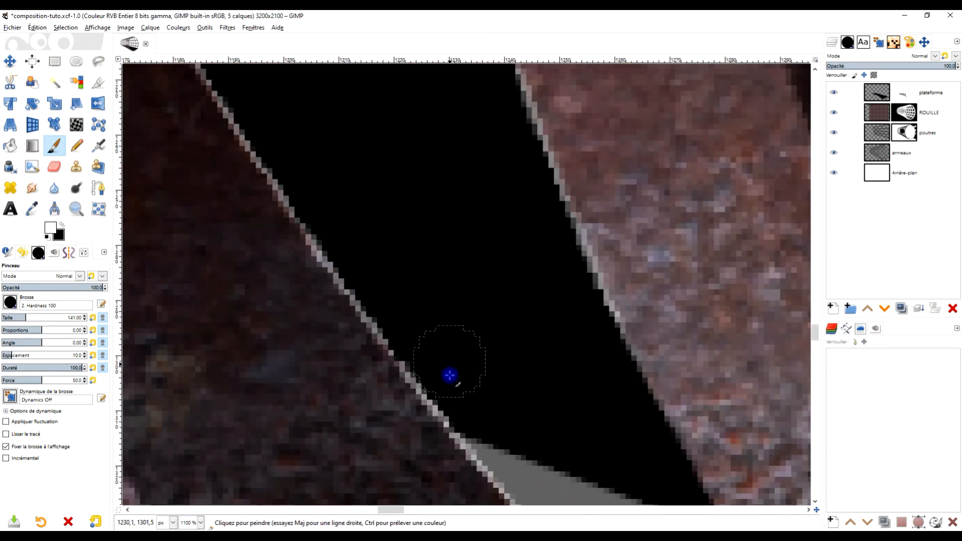
{"action": "left_click", "coordinate": [464, 393]}
{"action": "left_click", "coordinate": [314, 183], "text": "shift"}
{"action": "left_click_drag", "start_coordinate": [314, 183], "coordinate": [516, 350]}
{"action": "left_click", "coordinate": [411, 181], "text": "shift"}
{"action": "left_click_drag", "start_coordinate": [408, 165], "coordinate": [609, 397]}
{"action": "left_click", "coordinate": [498, 240], "text": "shift"}
Go back down the third ring's dark edge with straight white strokes to the start of the grey border.
{"action": "mouse_move", "coordinate": [607, 359]}
{"action": "left_mouse_down"}
{"action": "mouse_move", "coordinate": [541, 215]}
{"action": "mouse_move", "coordinate": [506, 190]}
{"action": "left_mouse_up"}
{"action": "left_click", "coordinate": [503, 199]}
{"action": "left_click", "coordinate": [660, 448], "text": "shift"}
{"action": "left_click_drag", "start_coordinate": [661, 446], "coordinate": [533, 203]}
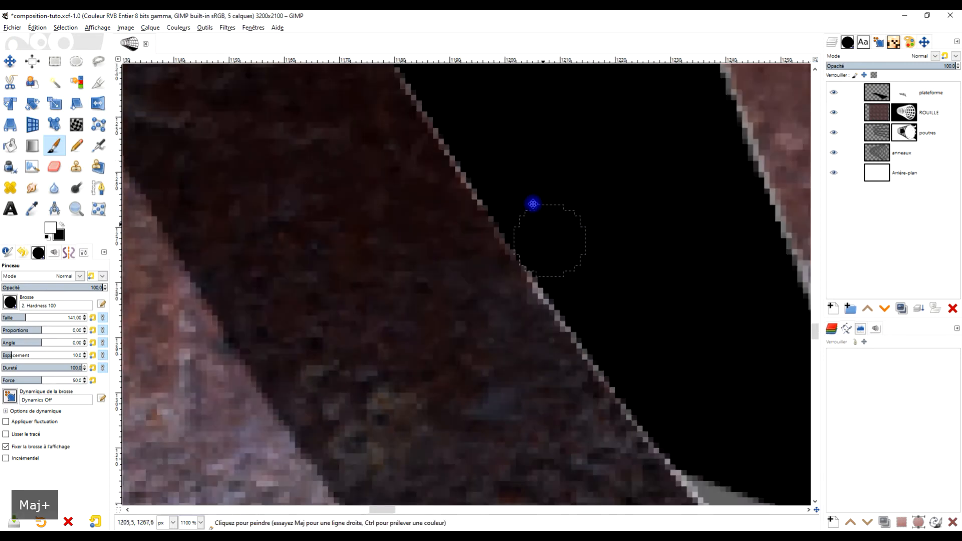
{"action": "left_click", "coordinate": [675, 412], "text": "shift"}
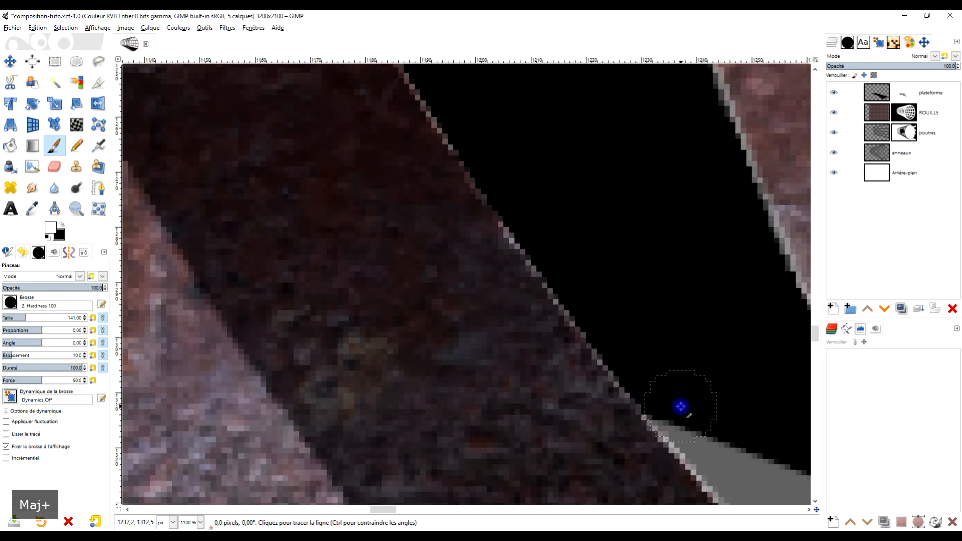
Paint the grey border back in white along the upper part of its contact with the third ring's dark edge.
{"action": "scroll", "coordinate": [678, 408], "scroll_direction": "down", "scroll_amount": 4}
{"action": "mouse_move", "coordinate": [680, 410]}
{"action": "left_mouse_down"}
{"action": "mouse_move", "coordinate": [575, 351]}
{"action": "mouse_move", "coordinate": [584, 311]}
{"action": "left_mouse_up"}
{"action": "scroll", "coordinate": [575, 350], "scroll_direction": "up", "scroll_amount": 2}
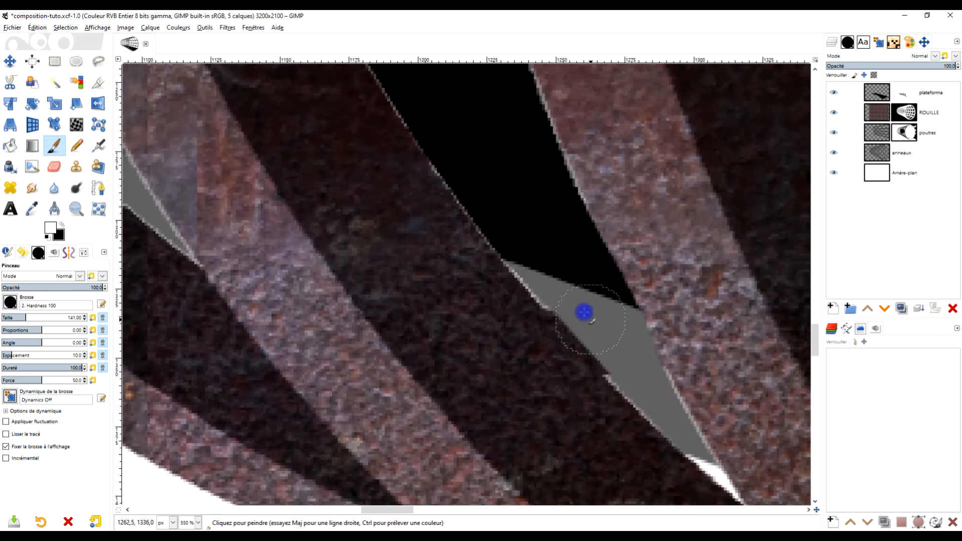
{"action": "left_click", "coordinate": [533, 242]}
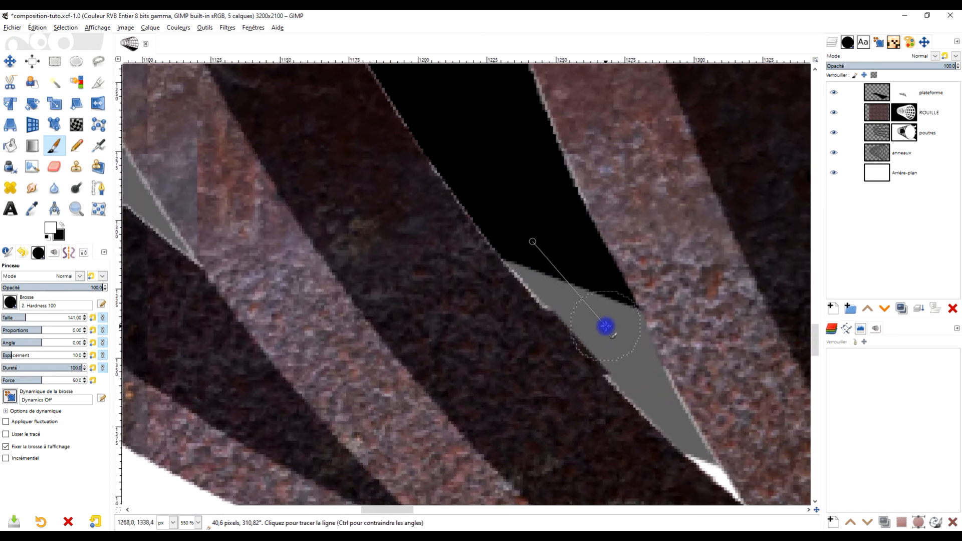
{"action": "left_click", "coordinate": [605, 326], "text": "shift"}
Clean the grey border's lower tip with straight white strokes along the third ring's dark edge and the fourth ring's rusty edge.
{"action": "scroll", "coordinate": [585, 332], "scroll_direction": "up", "scroll_amount": 2}
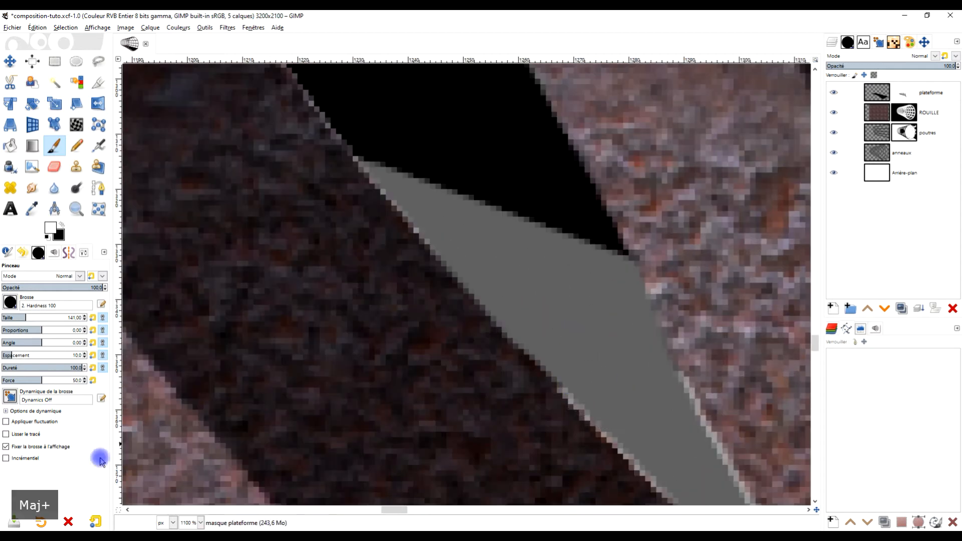
{"action": "left_click_drag", "start_coordinate": [607, 335], "coordinate": [513, 316]}
{"action": "scroll", "coordinate": [513, 316], "scroll_direction": "up", "scroll_amount": 1}
{"action": "left_click_drag", "start_coordinate": [581, 348], "coordinate": [441, 202]}
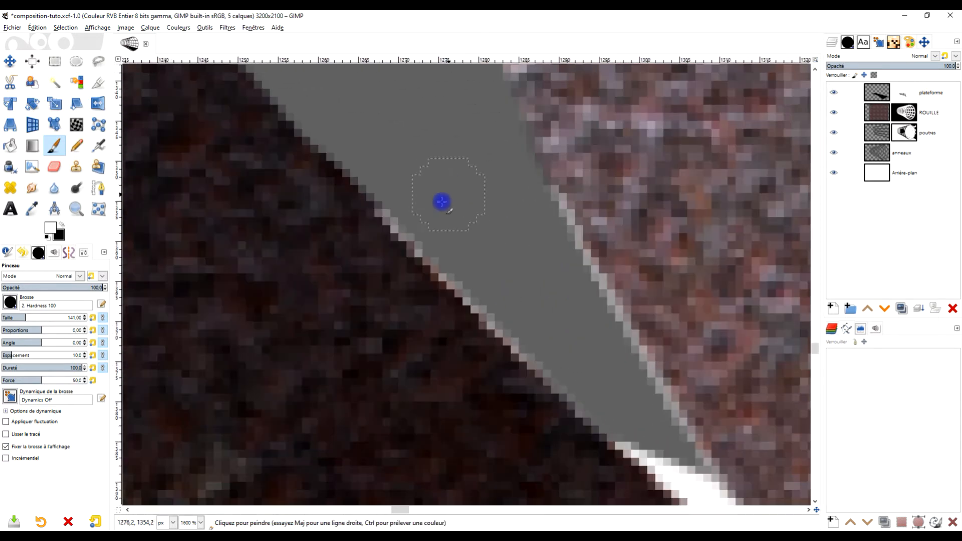
{"action": "left_click", "coordinate": [411, 198]}
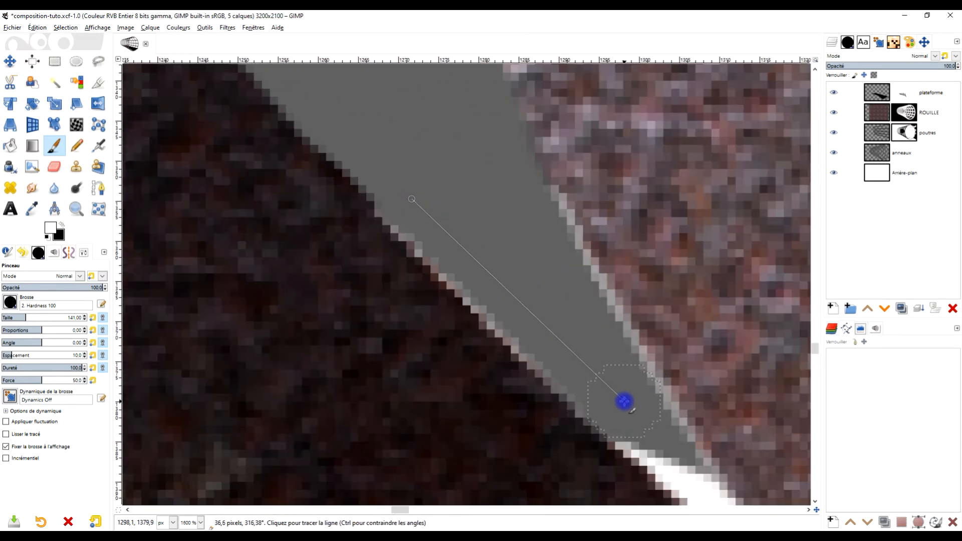
{"action": "left_click", "coordinate": [645, 423], "text": "shift"}
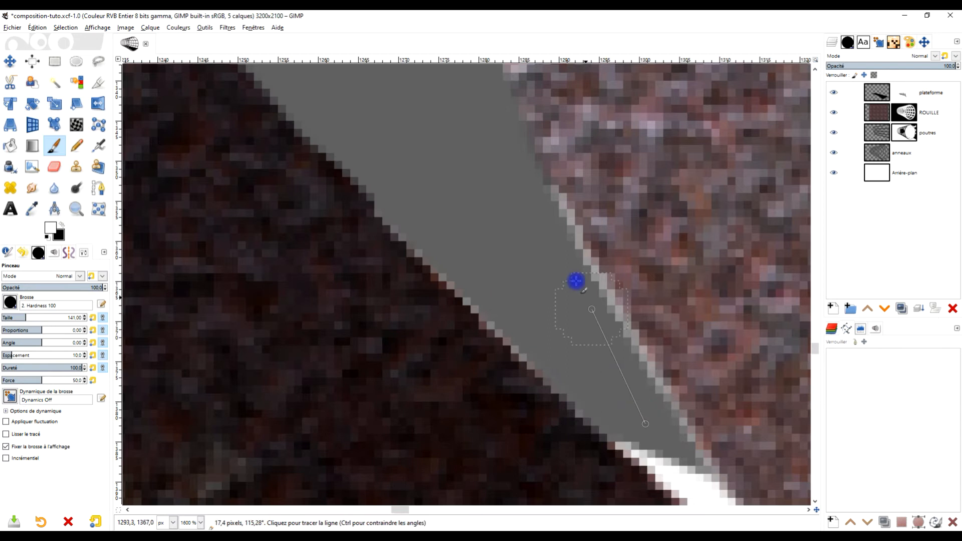
{"action": "left_click", "coordinate": [490, 168], "text": "shift"}
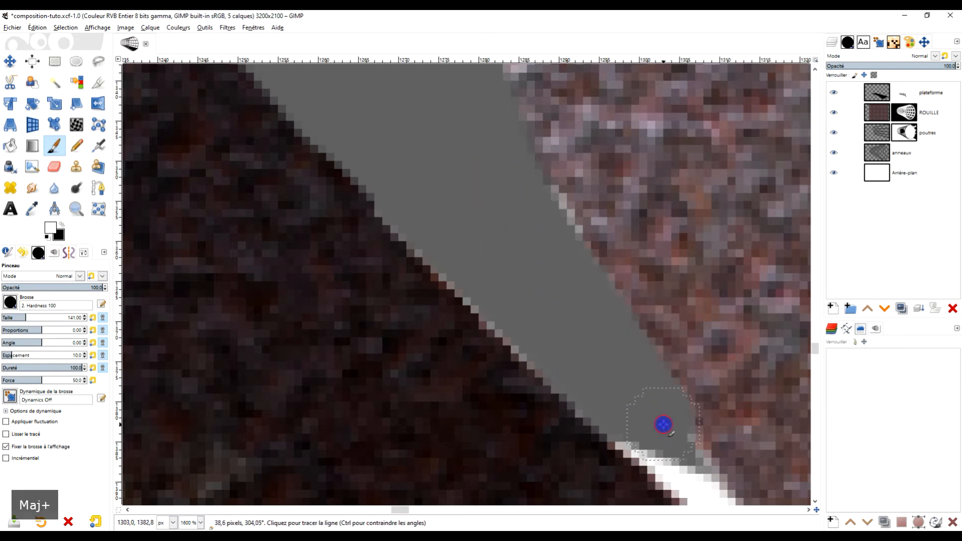
Remove the light fringe along the second ring's dark edge with straight white strokes between the platform's back edge and the grey border.
{"action": "scroll", "coordinate": [651, 370], "scroll_direction": "down", "scroll_amount": 5}
{"action": "scroll", "coordinate": [470, 311], "scroll_direction": "up", "scroll_amount": 4}
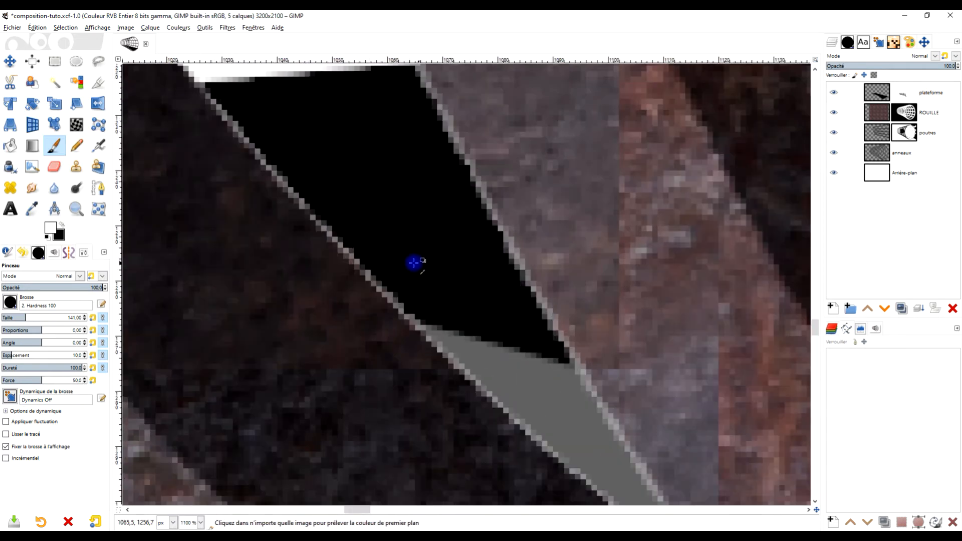
{"action": "left_click_drag", "start_coordinate": [349, 196], "coordinate": [430, 268]}
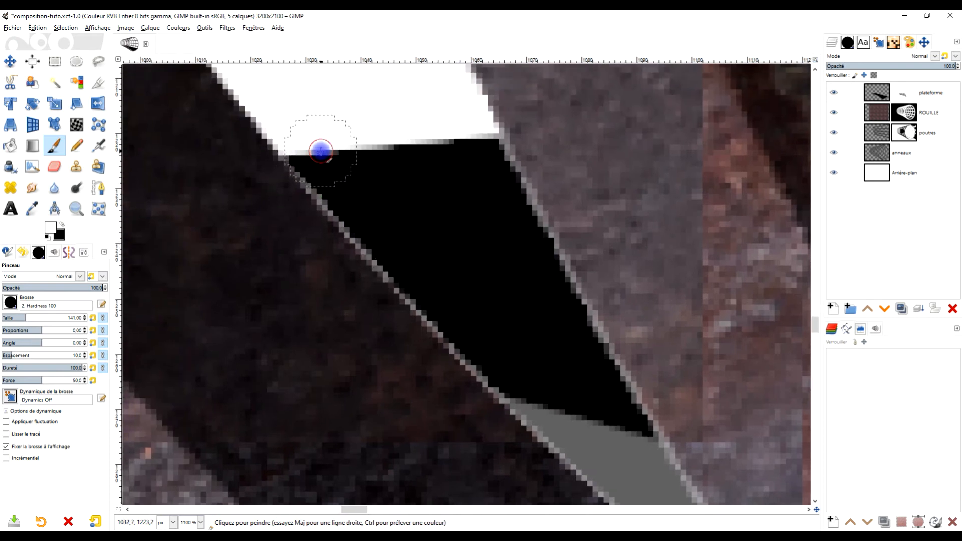
{"action": "left_click", "coordinate": [498, 354], "text": "shift"}
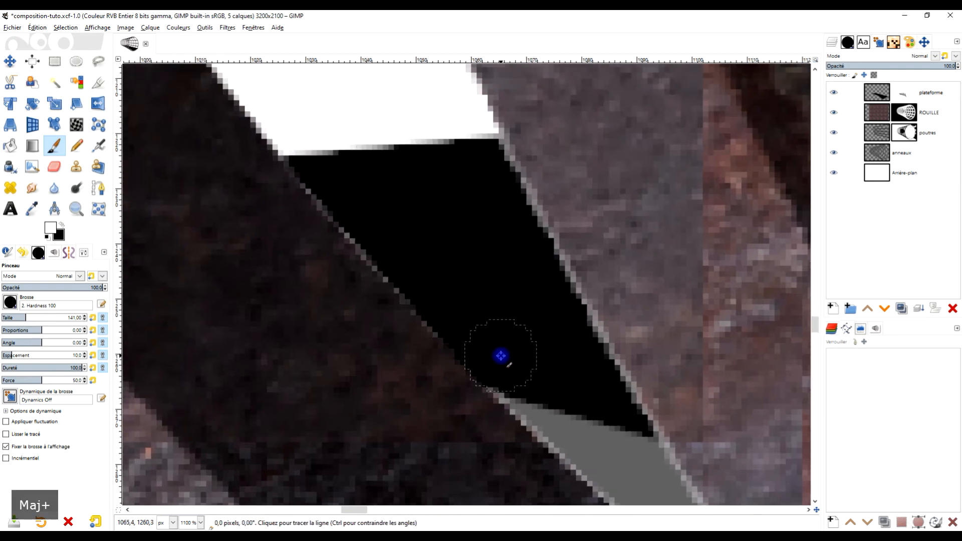
{"action": "left_click", "coordinate": [307, 145], "text": "shift"}
Touch up the fourth ring's rusty edge and the third ring's dark edge below the platform's back edge with straight white strokes.
{"action": "left_click_drag", "start_coordinate": [496, 334], "coordinate": [395, 160]}
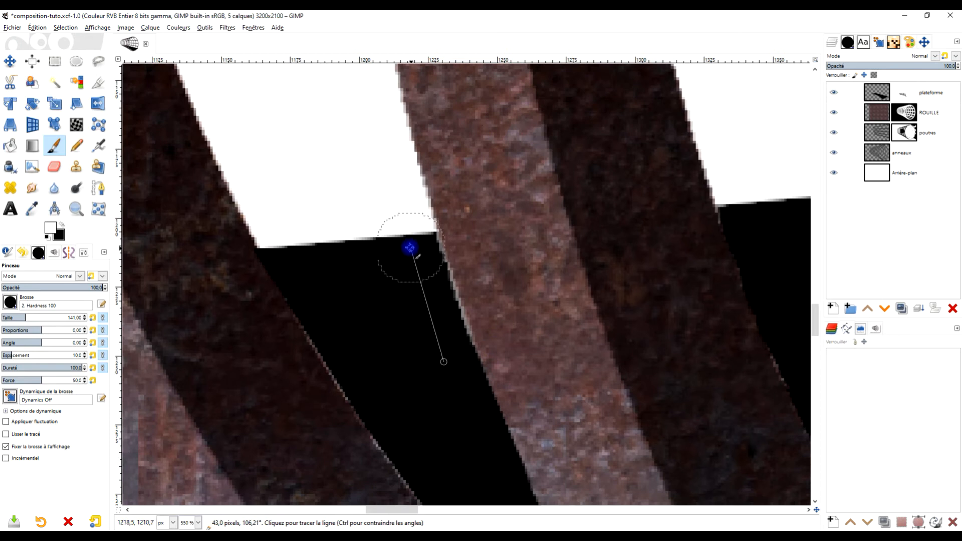
{"action": "left_click", "coordinate": [405, 247], "text": "shift"}
{"action": "left_click_drag", "start_coordinate": [601, 277], "coordinate": [509, 186]}
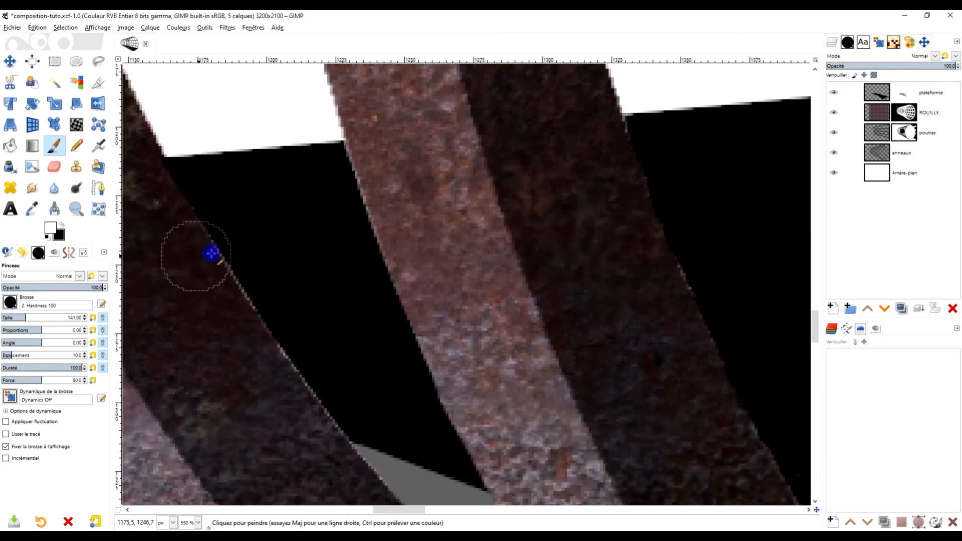
{"action": "left_click", "coordinate": [247, 230]}
{"action": "left_click", "coordinate": [320, 344], "text": "shift"}
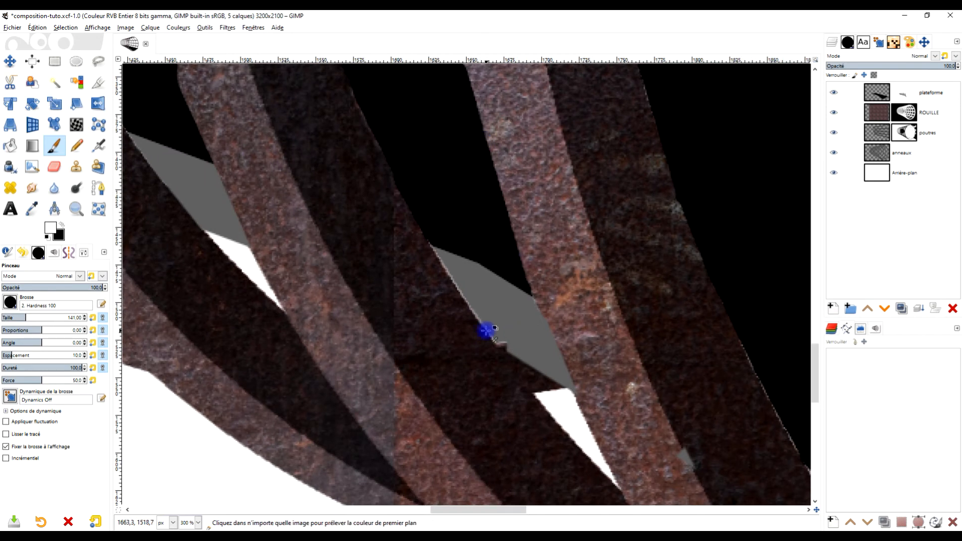
Clean the fifth ring's dark edge along the grey border with straight white strokes and touch up the sixth ring's dark edge.
{"action": "scroll", "coordinate": [487, 332], "scroll_direction": "up", "scroll_amount": 2}
{"action": "left_click", "coordinate": [516, 327]}
{"action": "left_click", "coordinate": [364, 86], "text": "shift"}
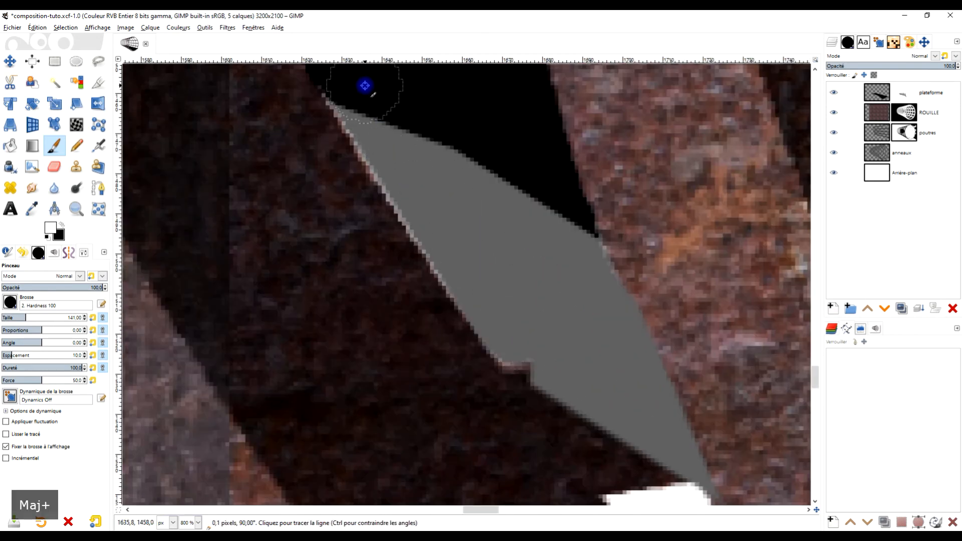
{"action": "left_click", "coordinate": [475, 272], "text": "shift"}
{"action": "scroll", "coordinate": [550, 314], "scroll_direction": "down", "scroll_amount": 4}
{"action": "scroll", "coordinate": [548, 312], "scroll_direction": "up", "scroll_amount": 5}
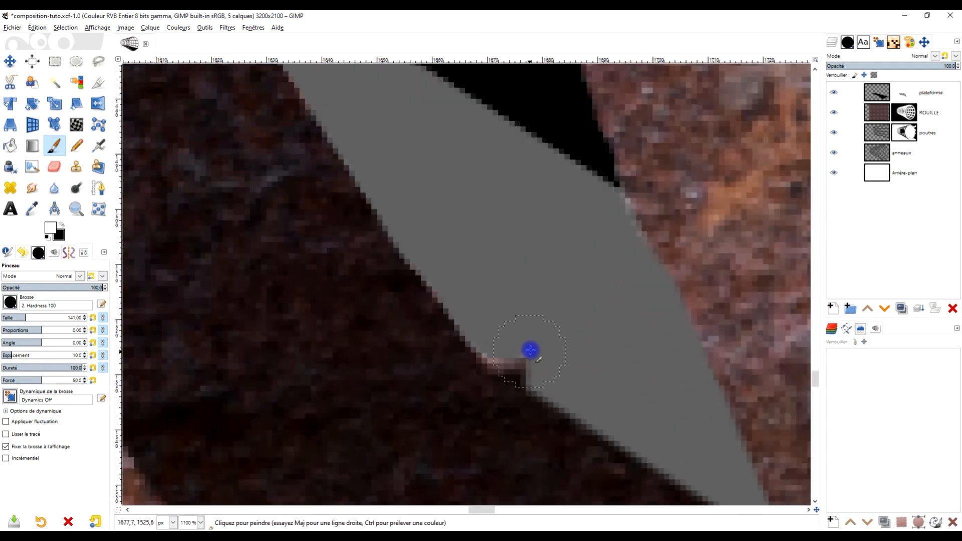
{"action": "scroll", "coordinate": [560, 359], "scroll_direction": "down", "scroll_amount": 6}
{"action": "scroll", "coordinate": [620, 350], "scroll_direction": "up", "scroll_amount": 4}
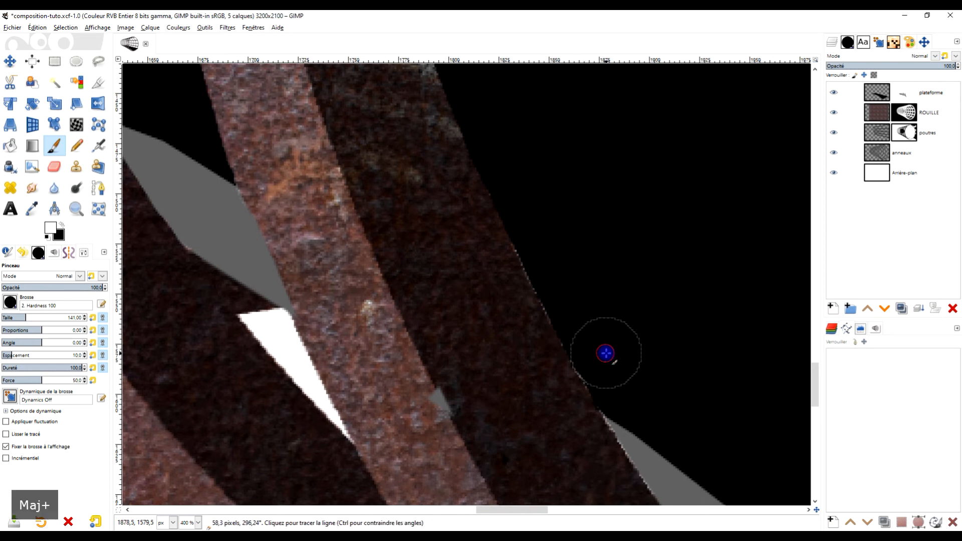
Examine the whole platform and the places where the rings cross in front of it.
{"action": "scroll", "coordinate": [608, 354], "scroll_direction": "down", "scroll_amount": 4}
{"action": "scroll", "coordinate": [544, 243], "scroll_direction": "down", "scroll_amount": 3}
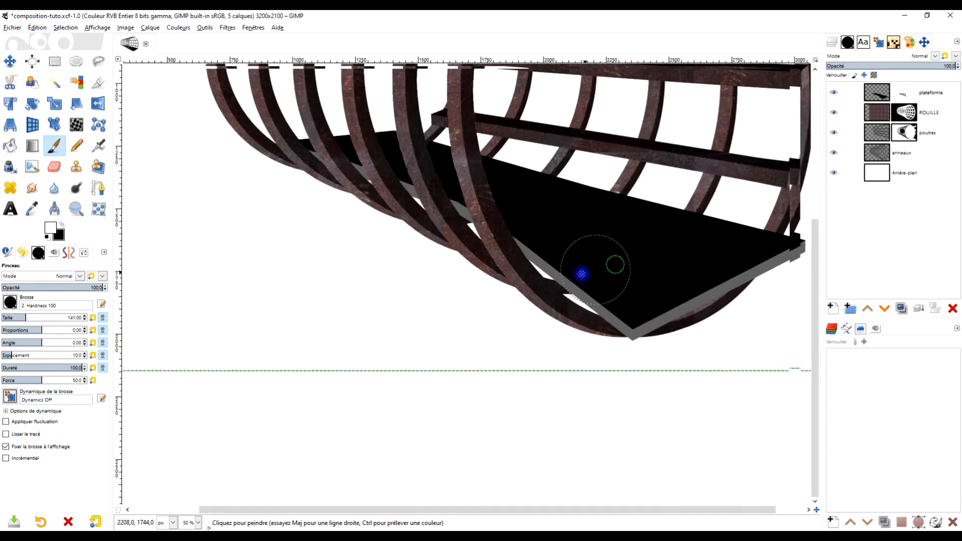
{"action": "scroll", "coordinate": [579, 273], "scroll_direction": "up", "scroll_amount": 1}
{"action": "scroll", "coordinate": [633, 318], "scroll_direction": "down", "scroll_amount": 1}
{"action": "scroll", "coordinate": [633, 318], "scroll_direction": "up", "scroll_amount": 1}
{"action": "scroll", "coordinate": [633, 317], "scroll_direction": "down", "scroll_amount": 1}
{"action": "scroll", "coordinate": [633, 317], "scroll_direction": "up", "scroll_amount": 1}
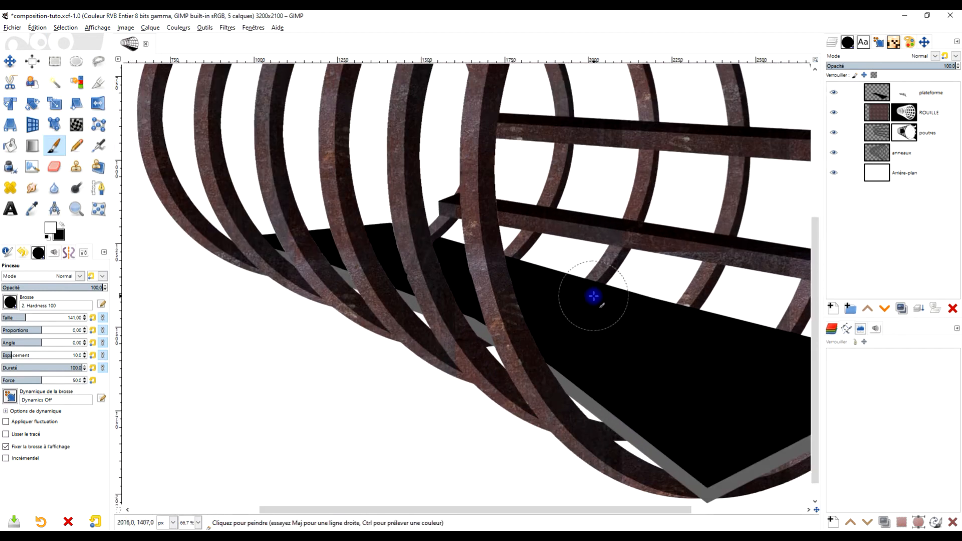
{"action": "scroll", "coordinate": [592, 296], "scroll_direction": "down", "scroll_amount": 1}
{"action": "scroll", "coordinate": [585, 327], "scroll_direction": "up", "scroll_amount": 1}
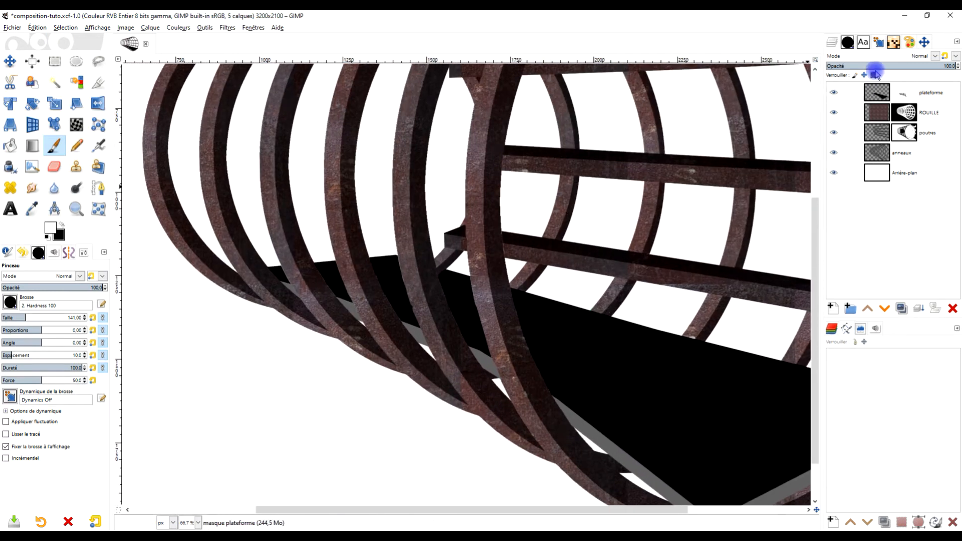
Save the composition-tuto.xcf project.
{"action": "left_click", "coordinate": [12, 26]}
{"action": "left_click", "coordinate": [20, 112]}
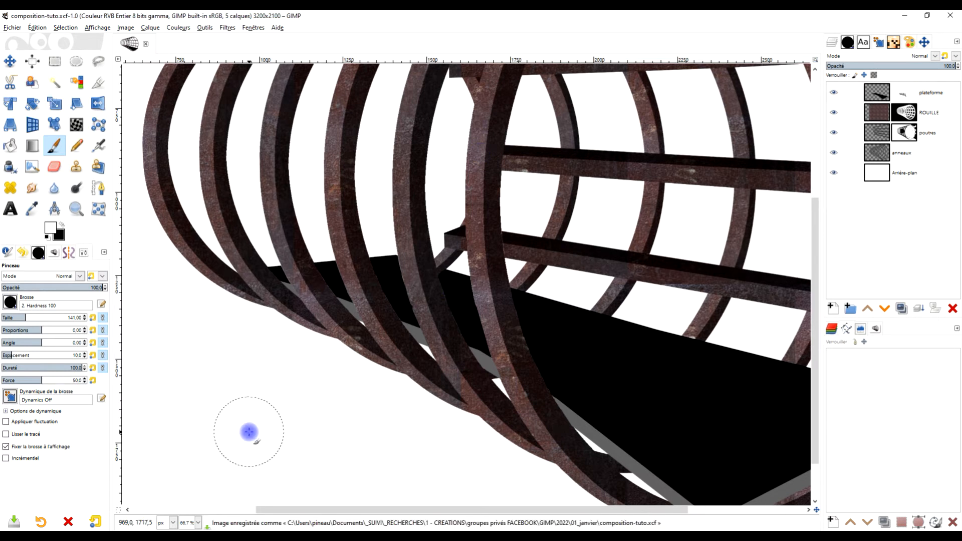
Switch to the Facebook post in the browser, open the metal floor photo and copy the image.
{"action": "left_click", "coordinate": [909, 19]}
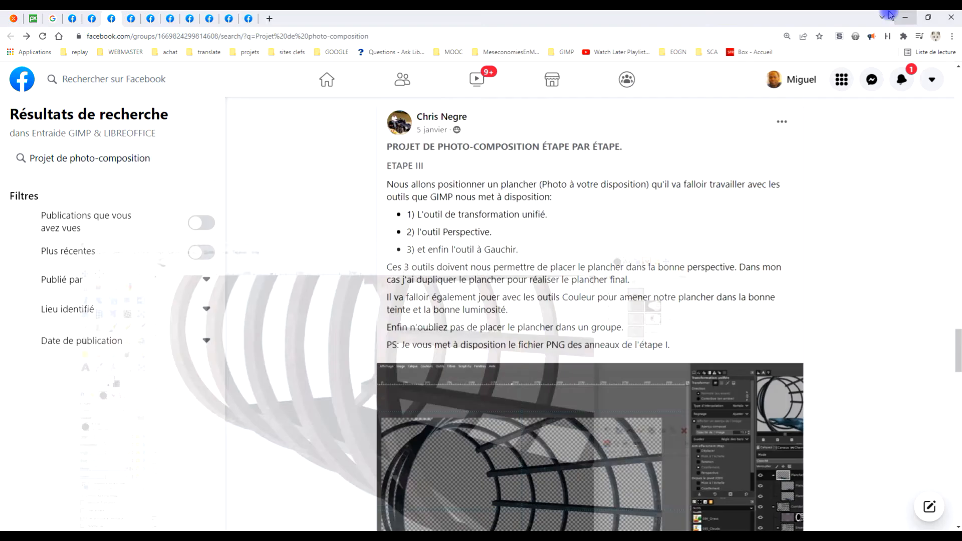
{"action": "scroll", "coordinate": [646, 285], "scroll_direction": "down", "scroll_amount": 5}
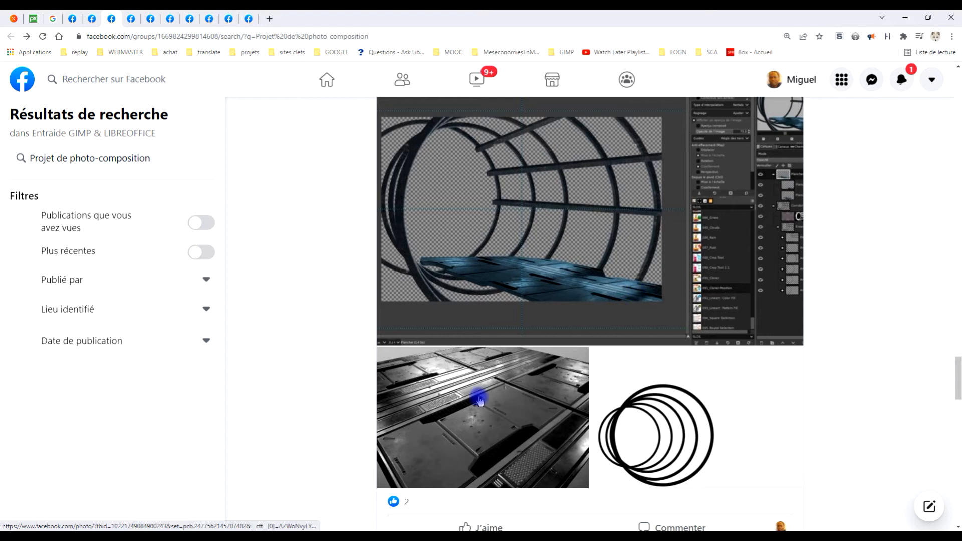
{"action": "left_click", "coordinate": [479, 399]}
{"action": "right_click", "coordinate": [371, 223]}
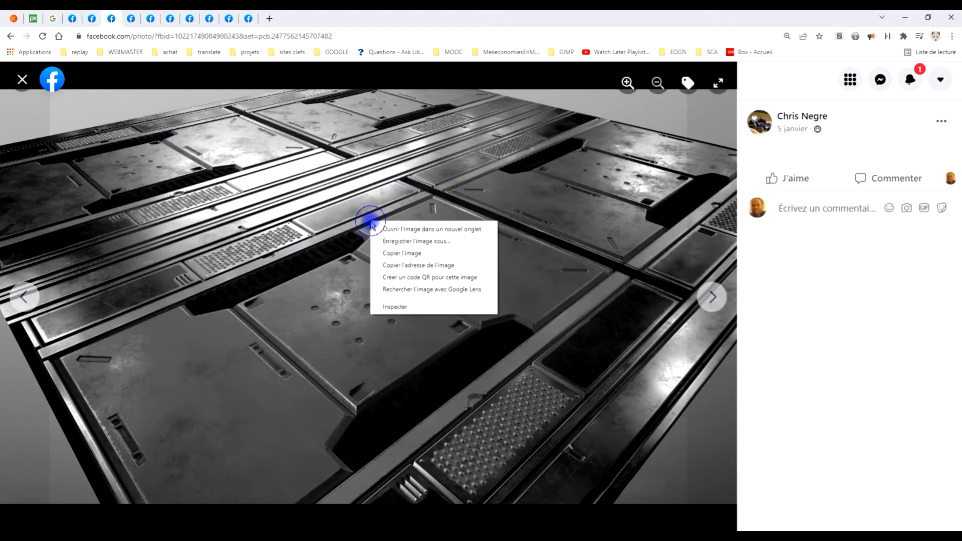
{"action": "left_click", "coordinate": [433, 254]}
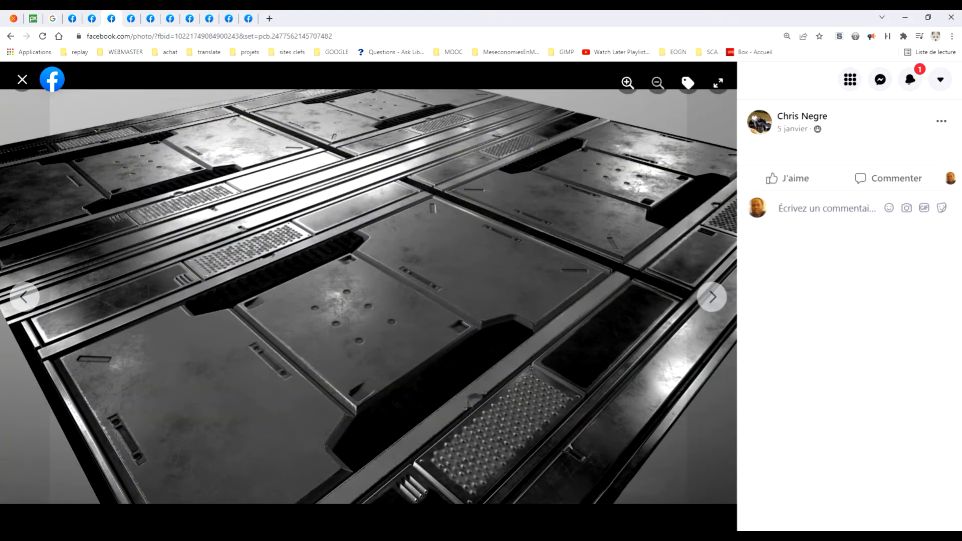
Return to GIMP and paste the copied floor photo as a new layer above the plateforme layer.
{"action": "key", "text": "alt+Tab"}
{"action": "left_click_drag", "start_coordinate": [554, 265], "coordinate": [543, 268]}
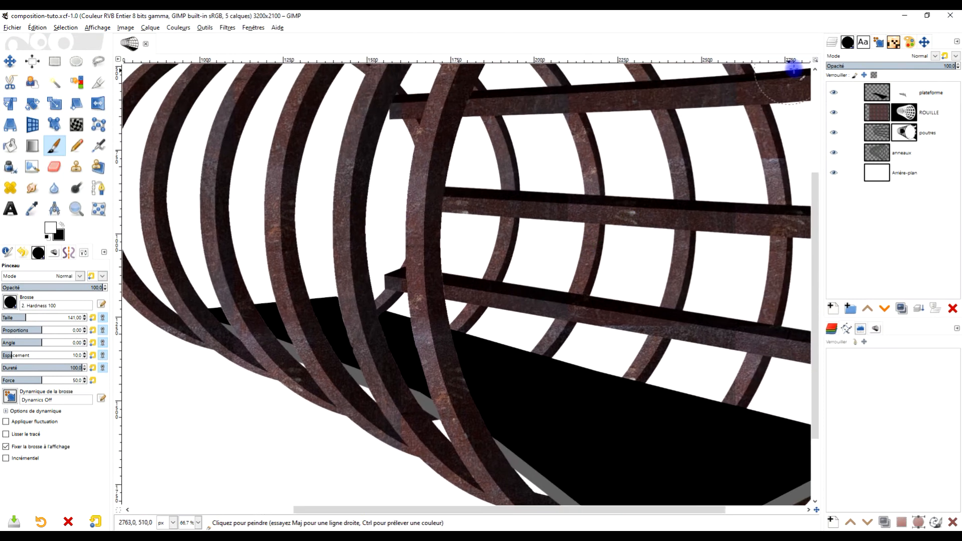
{"action": "left_click", "coordinate": [912, 100]}
{"action": "left_click", "coordinate": [43, 52]}
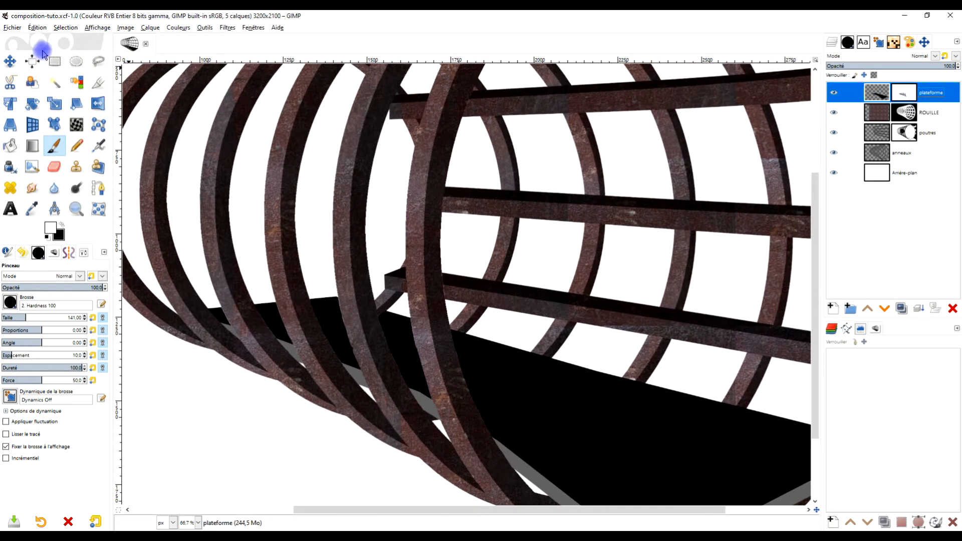
{"action": "left_click", "coordinate": [31, 27]}
{"action": "mouse_move", "coordinate": [129, 149]}
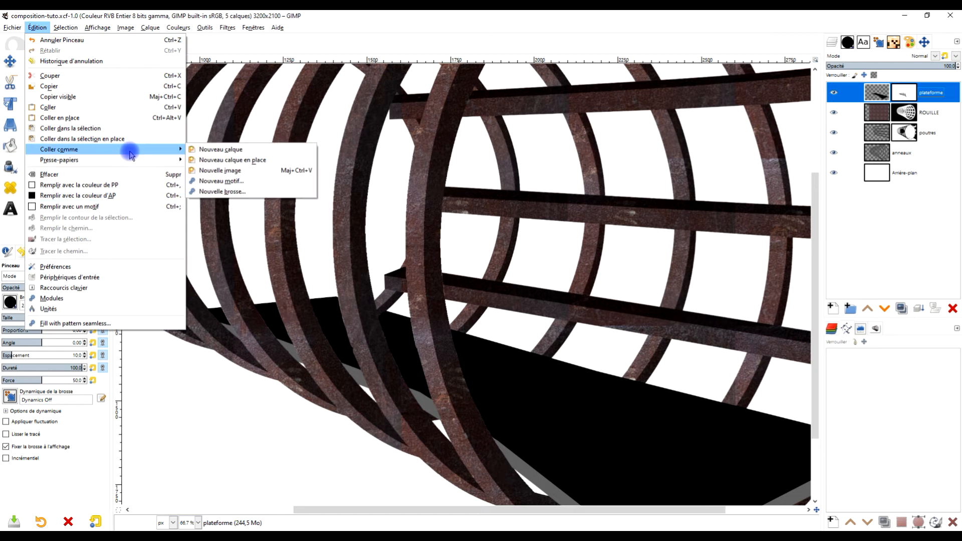
{"action": "left_click", "coordinate": [235, 150]}
{"action": "key", "text": "shift+ctrl+j"}
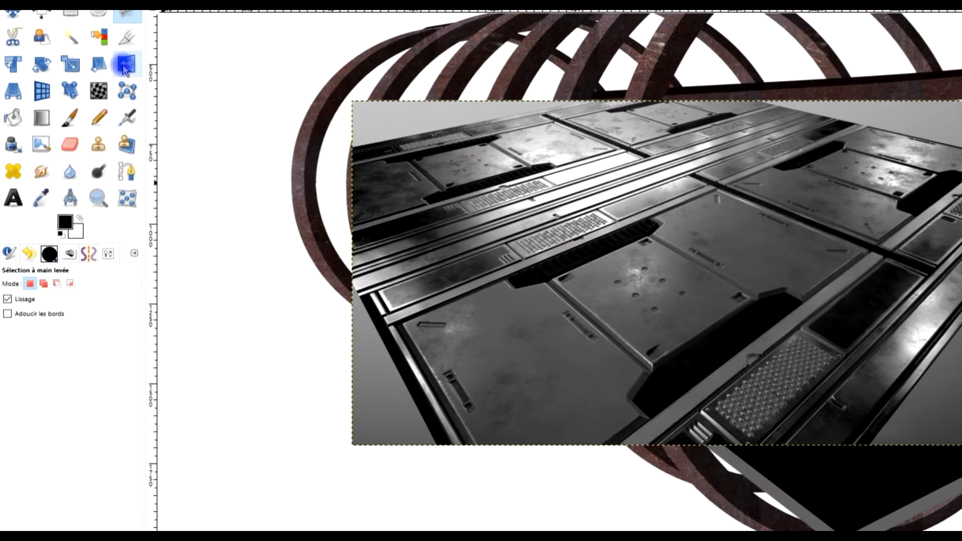
Flip the pasted floor photo layer horizontally.
{"action": "left_click", "coordinate": [97, 103]}
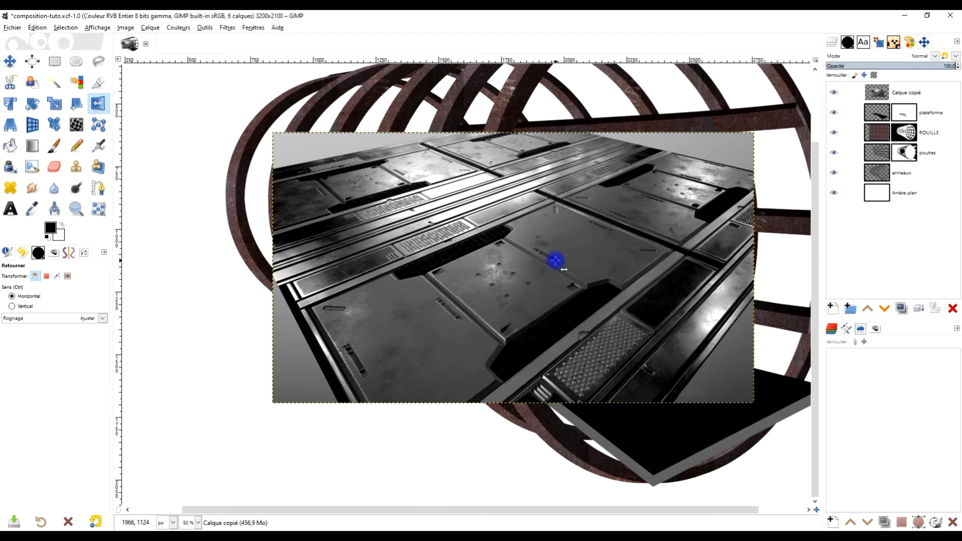
{"action": "left_click", "coordinate": [556, 260]}
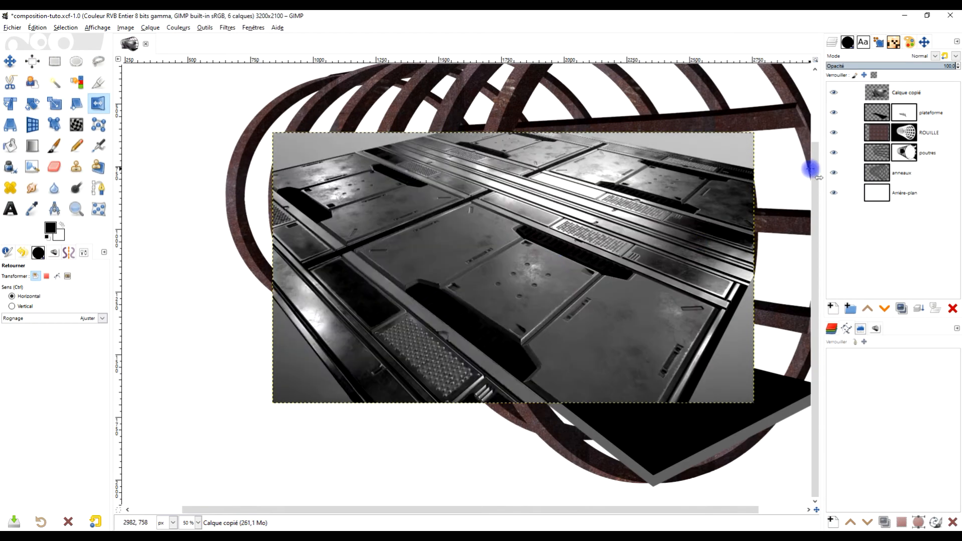
{"action": "scroll", "coordinate": [520, 225], "scroll_direction": "up", "scroll_amount": 1}
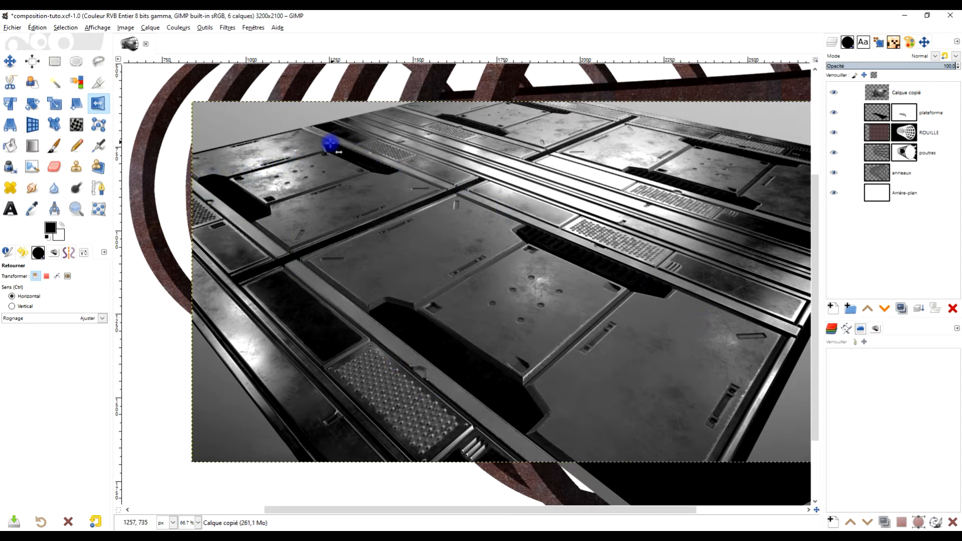
Start a Free Select outline on the floor photo at the corner of the dark recess beside the rear rail.
{"action": "left_click", "coordinate": [99, 61]}
{"action": "scroll", "coordinate": [195, 170], "scroll_direction": "up", "scroll_amount": 2}
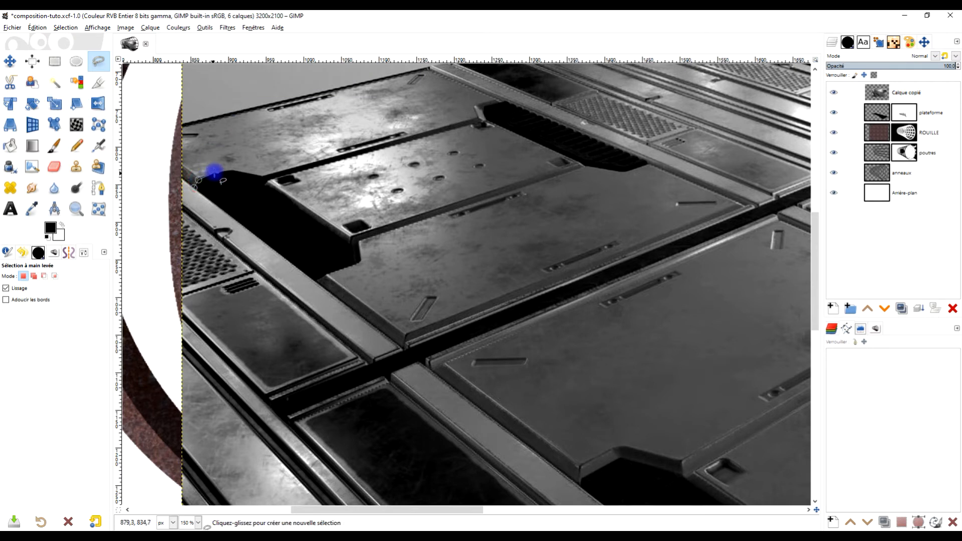
{"action": "left_click", "coordinate": [227, 169]}
{"action": "key", "text": "Escape"}
{"action": "left_click", "coordinate": [478, 118]}
{"action": "left_click", "coordinate": [475, 107]}
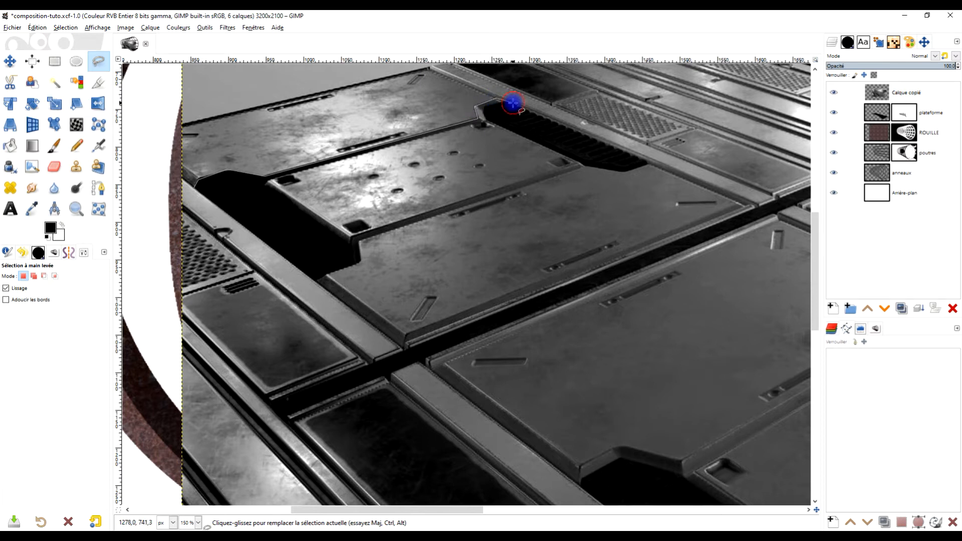
{"action": "scroll", "coordinate": [596, 144], "scroll_direction": "down", "scroll_amount": 1}
{"action": "scroll", "coordinate": [608, 135], "scroll_direction": "up", "scroll_amount": 2}
{"action": "scroll", "coordinate": [586, 260], "scroll_direction": "up", "scroll_amount": 3}
{"action": "left_click", "coordinate": [459, 222]}
{"action": "scroll", "coordinate": [506, 227], "scroll_direction": "down", "scroll_amount": 3}
{"action": "scroll", "coordinate": [350, 140], "scroll_direction": "up", "scroll_amount": 2}
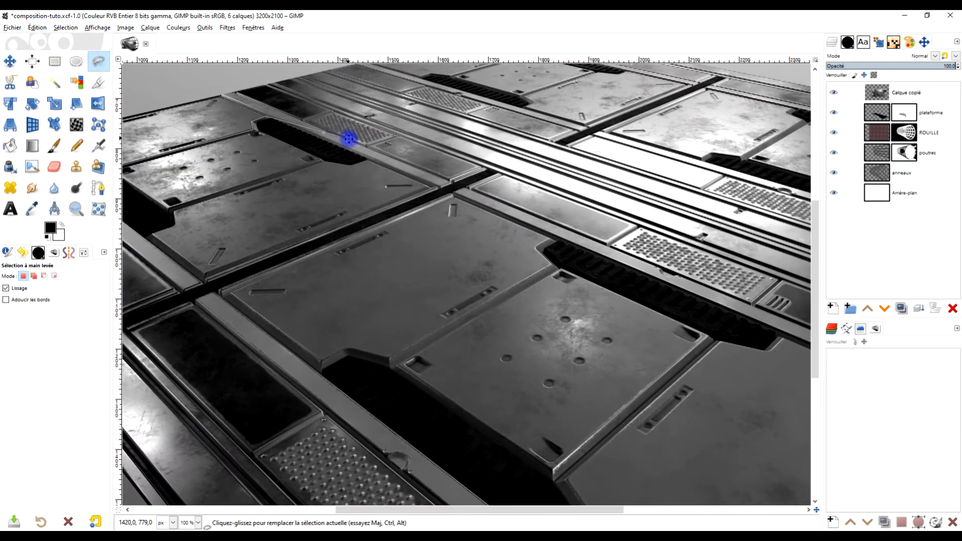
Extend the Free Select outline along the rear rail up to the far end of the nearer perforated grating.
{"action": "scroll", "coordinate": [392, 183], "scroll_direction": "down", "scroll_amount": 3}
{"action": "scroll", "coordinate": [392, 182], "scroll_direction": "up", "scroll_amount": 1}
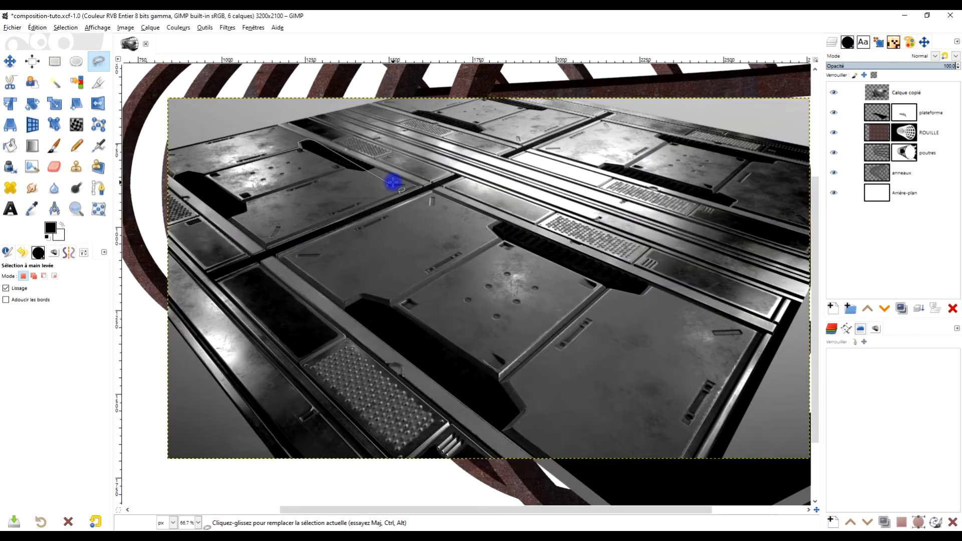
{"action": "scroll", "coordinate": [344, 149], "scroll_direction": "up", "scroll_amount": 2}
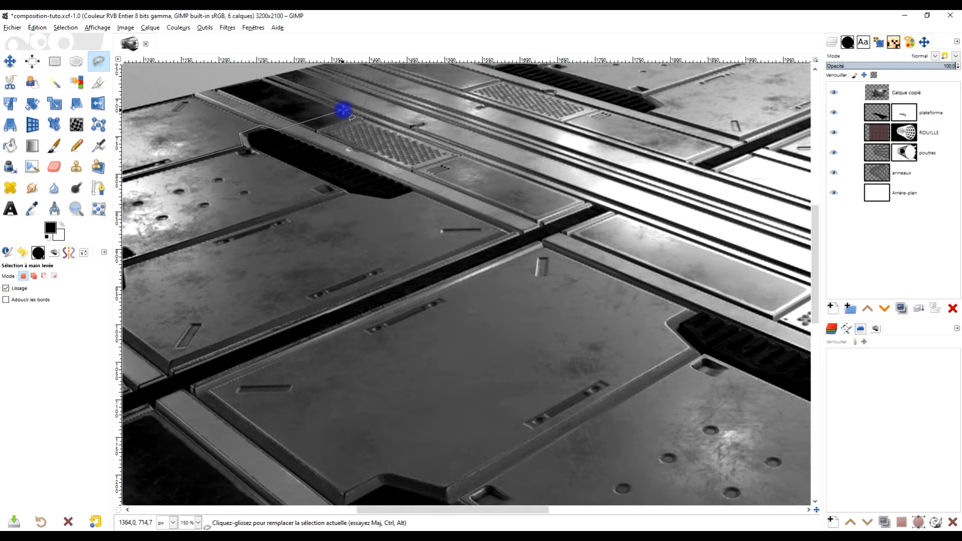
{"action": "scroll", "coordinate": [348, 111], "scroll_direction": "down", "scroll_amount": 4}
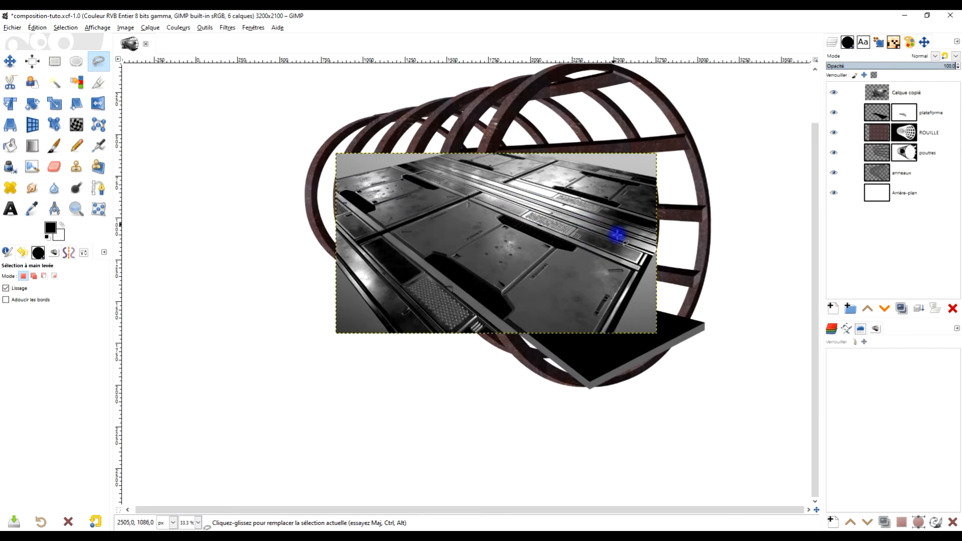
{"action": "scroll", "coordinate": [557, 222], "scroll_direction": "up", "scroll_amount": 2}
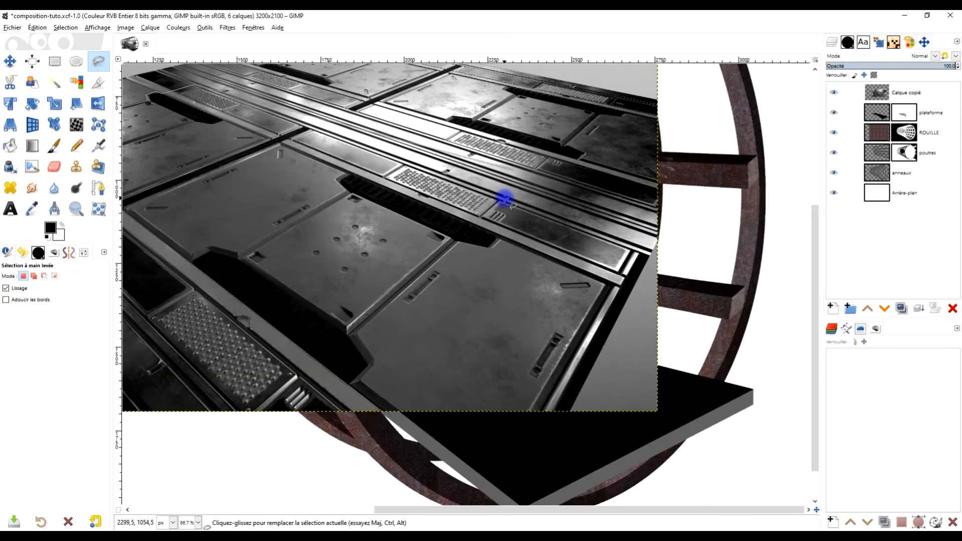
{"action": "scroll", "coordinate": [504, 199], "scroll_direction": "up", "scroll_amount": 2}
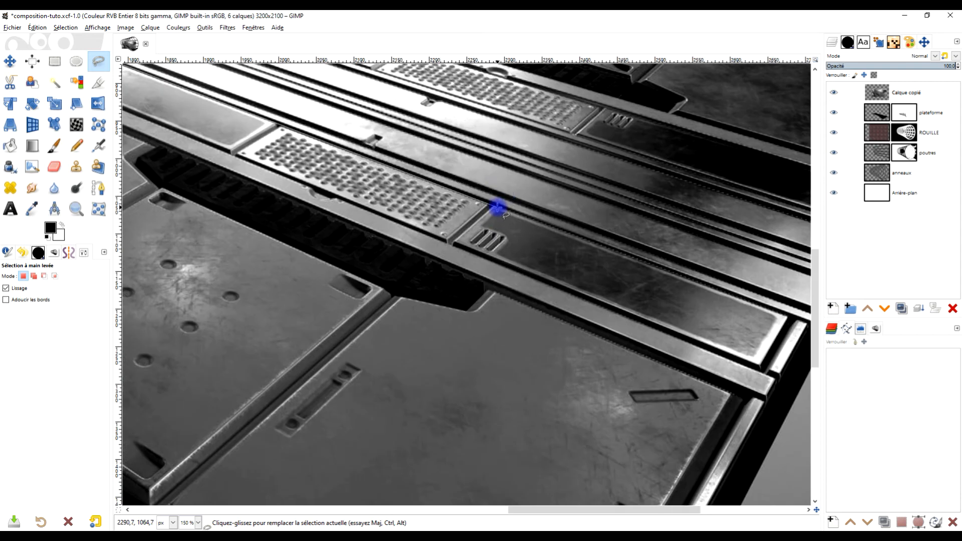
{"action": "left_click", "coordinate": [495, 206]}
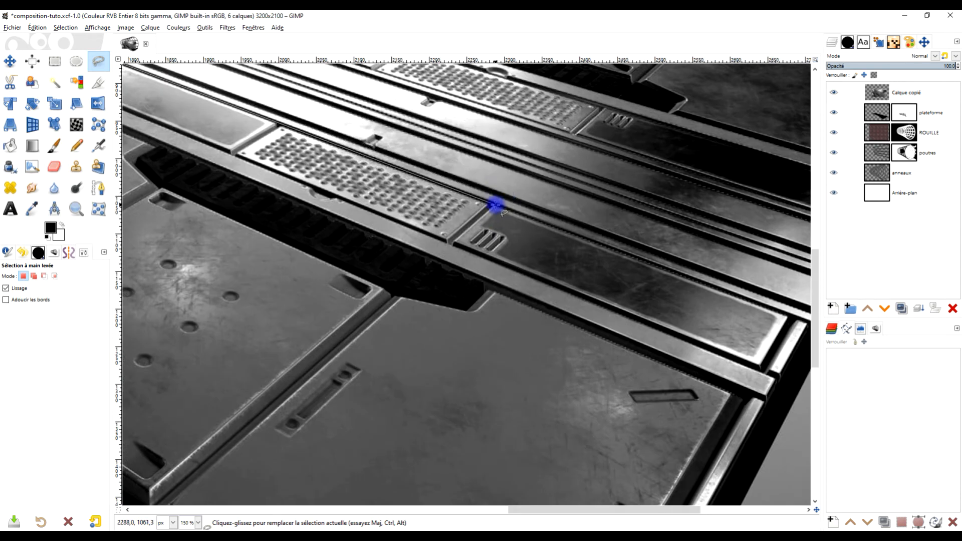
Trace the outline down the grating's end, across the rail and around the angled end of the dark recess to the panel seam.
{"action": "left_click", "coordinate": [450, 242]}
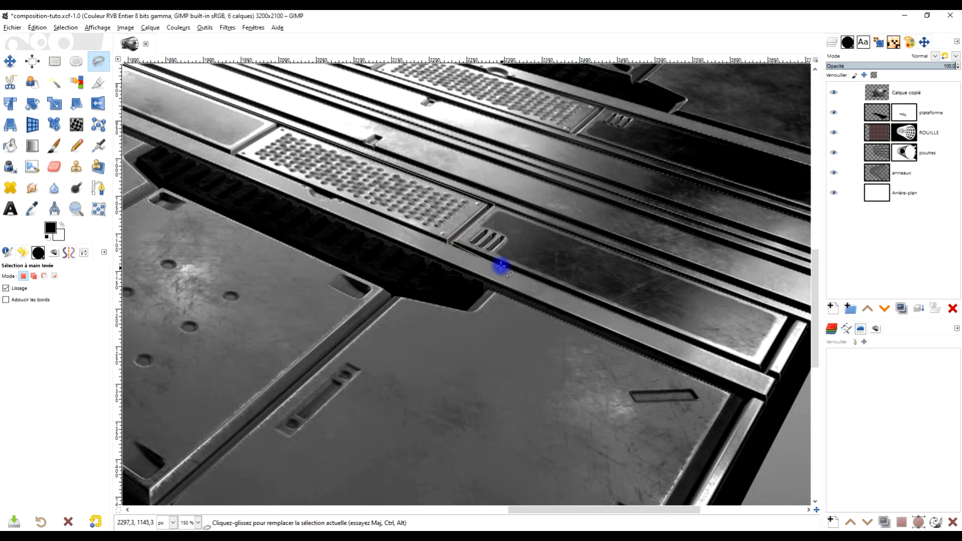
{"action": "left_click", "coordinate": [504, 264]}
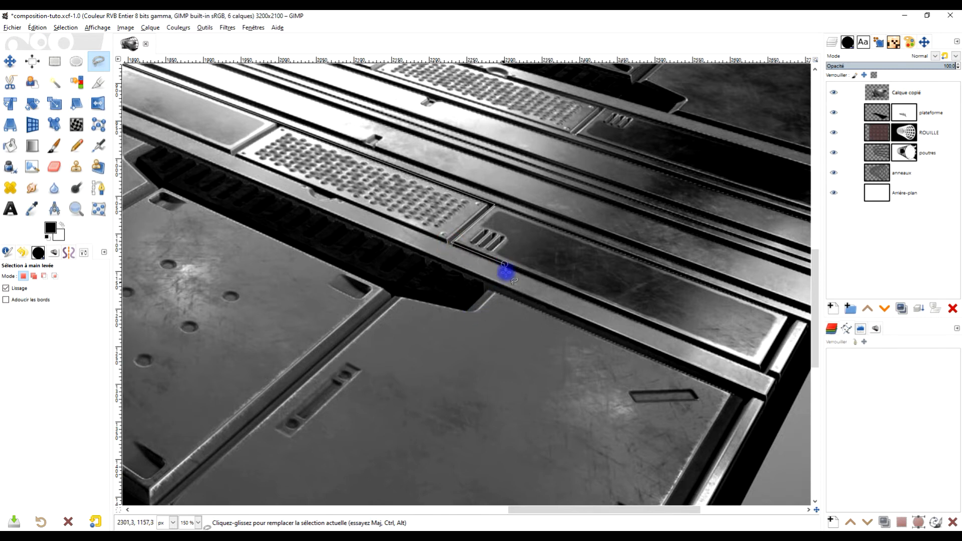
{"action": "left_click", "coordinate": [475, 309]}
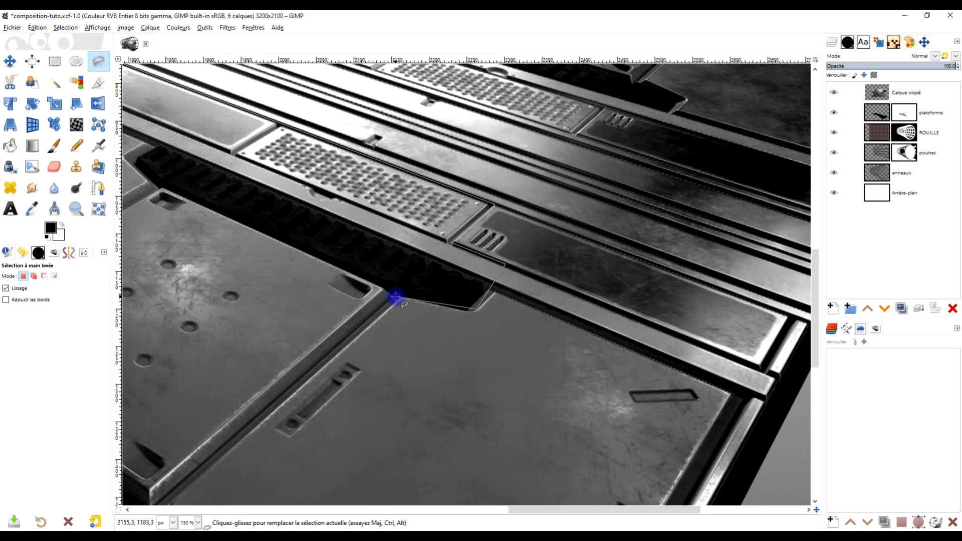
{"action": "left_click", "coordinate": [395, 298]}
Trace the outline along the panel seam, around the front recess and back along the front edge, closing the selection at its start.
{"action": "scroll", "coordinate": [381, 326], "scroll_direction": "down", "scroll_amount": 3}
{"action": "scroll", "coordinate": [380, 326], "scroll_direction": "left", "scroll_amount": 5}
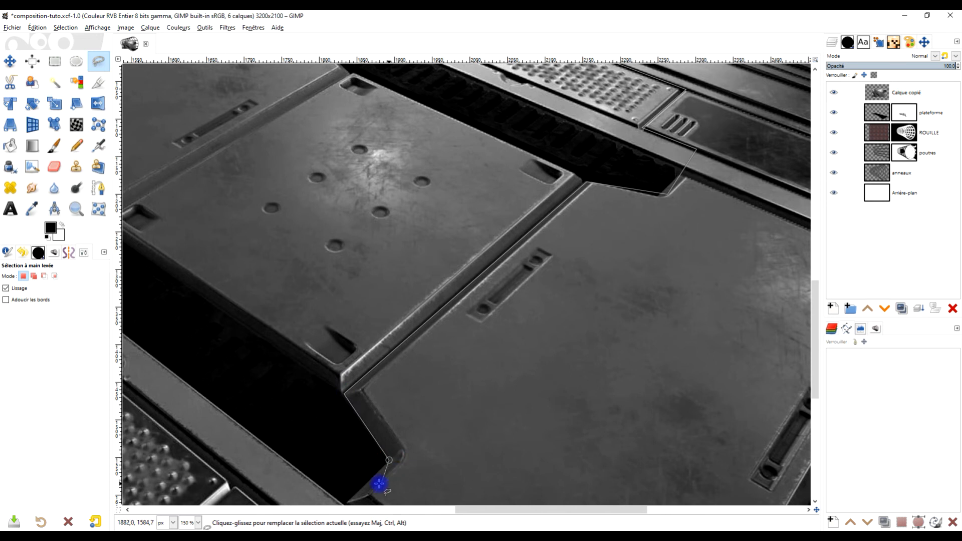
{"action": "left_click_drag", "start_coordinate": [377, 472], "coordinate": [447, 326]}
{"action": "scroll", "coordinate": [416, 360], "scroll_direction": "down", "scroll_amount": 3}
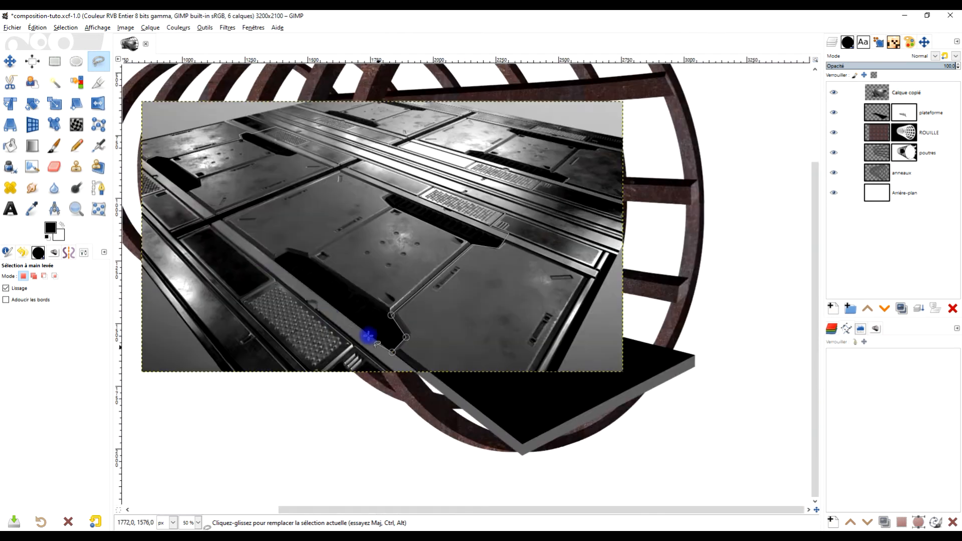
{"action": "scroll", "coordinate": [369, 333], "scroll_direction": "up", "scroll_amount": 2}
{"action": "scroll", "coordinate": [371, 310], "scroll_direction": "up", "scroll_amount": 3}
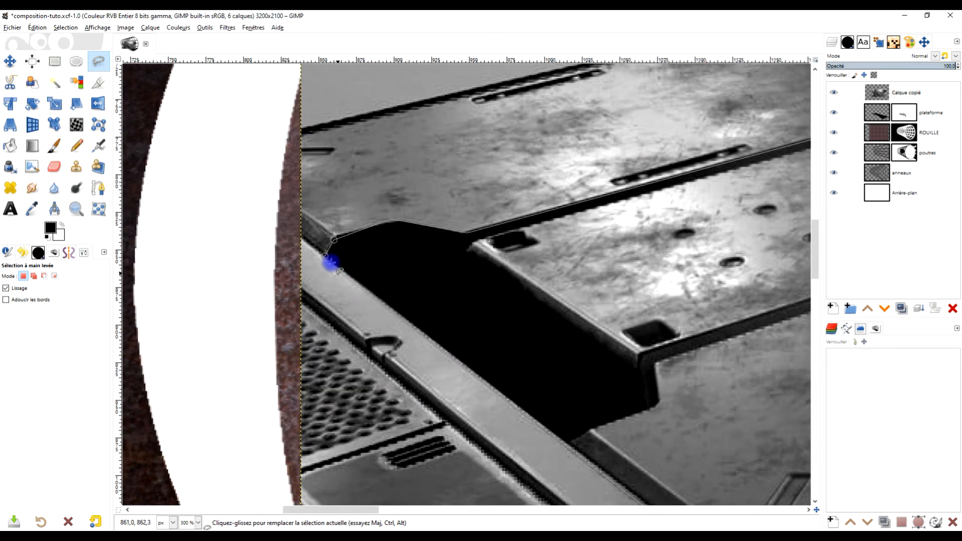
{"action": "scroll", "coordinate": [507, 259], "scroll_direction": "down", "scroll_amount": 3}
{"action": "scroll", "coordinate": [507, 259], "scroll_direction": "down", "scroll_amount": 3}
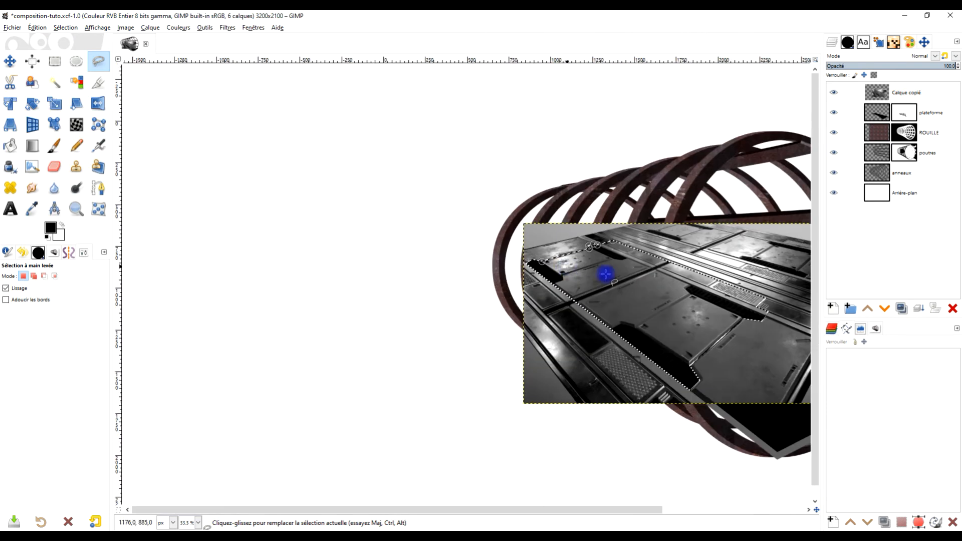
Copy the selected floor section onto a new layer and hide the original floor photo layer, Calque copié.
{"action": "key", "text": "ctrl+c"}
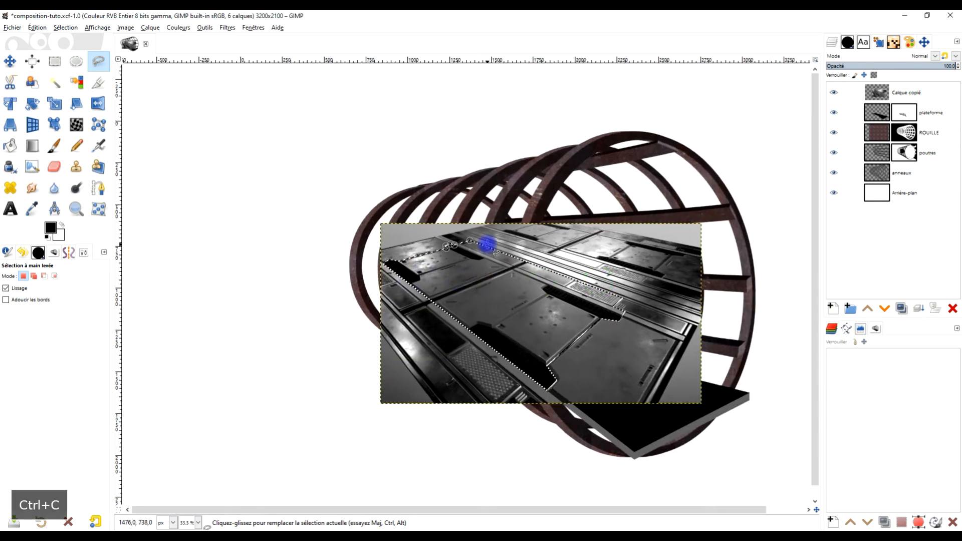
{"action": "key", "text": "ctrl+v"}
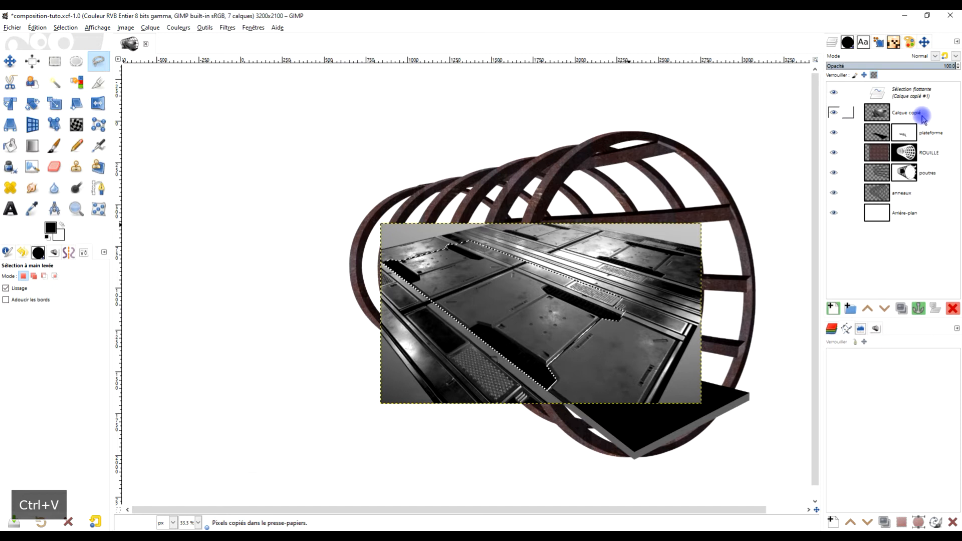
{"action": "left_click", "coordinate": [832, 308]}
{"action": "left_click", "coordinate": [833, 112]}
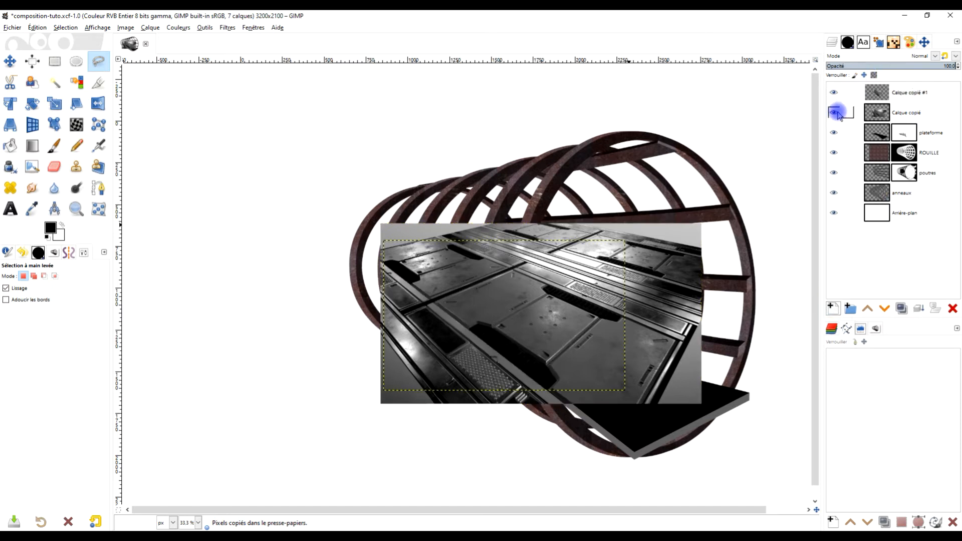
Rename the new floor section layer to plancher.
{"action": "left_click", "coordinate": [916, 95]}
{"action": "double_click", "coordinate": [925, 94]}
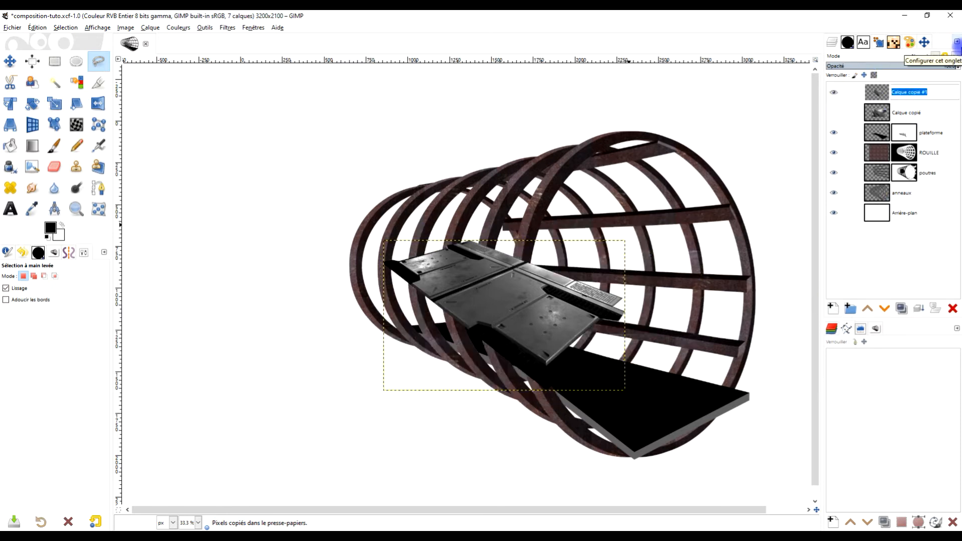
{"action": "type", "text": "planche"}
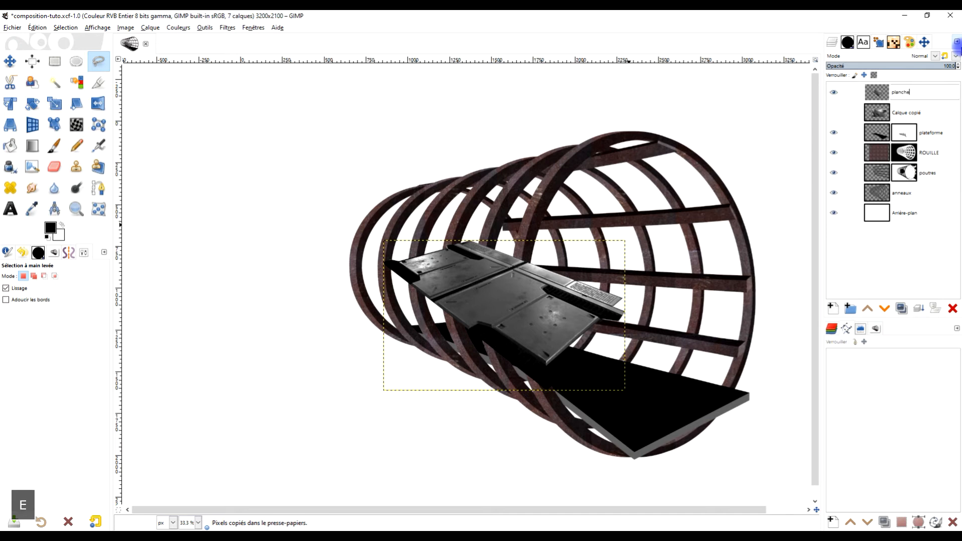
{"action": "type", "text": "r"}
{"action": "key", "text": "Return"}
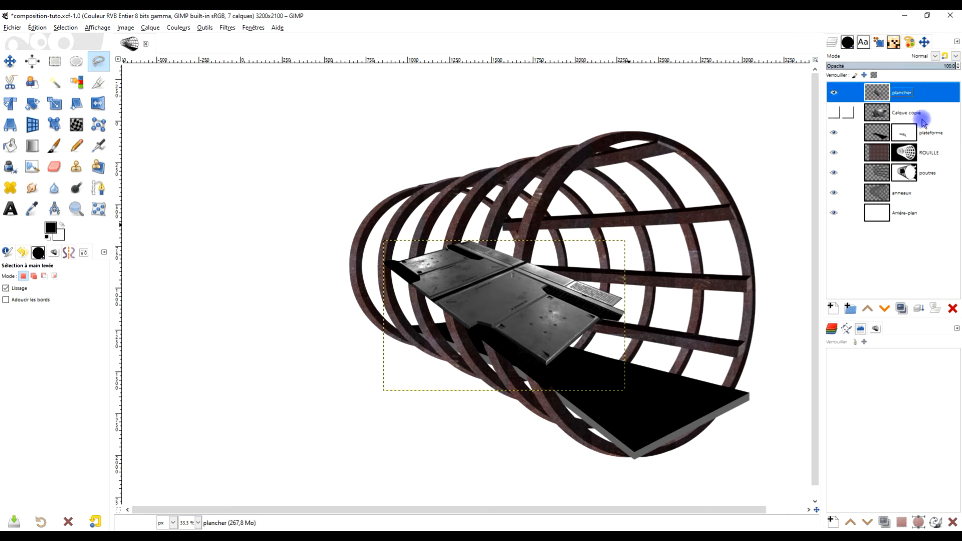
Move the hidden Calque copié layer below Arrière-plan and make plancher the active layer.
{"action": "left_click", "coordinate": [876, 115]}
{"action": "left_click_drag", "start_coordinate": [891, 114], "coordinate": [897, 215]}
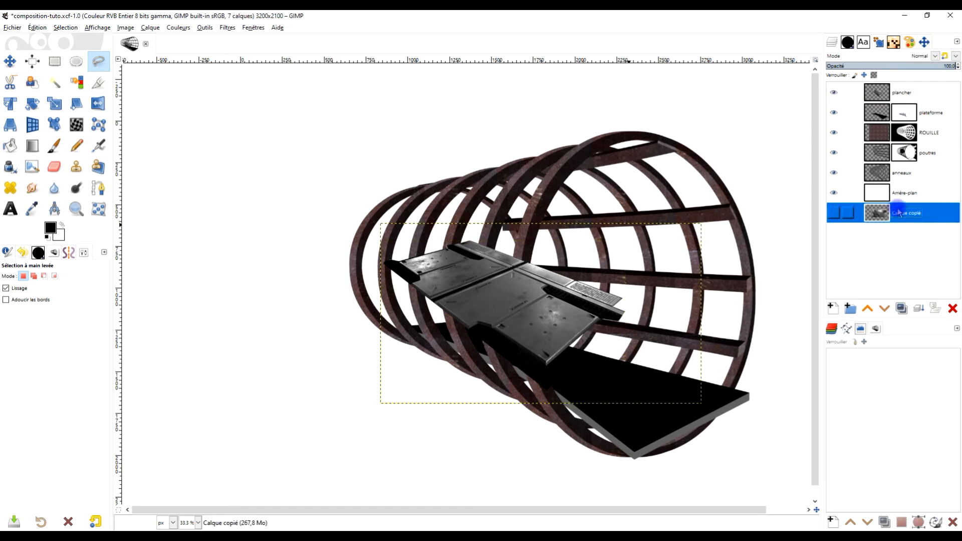
{"action": "left_click", "coordinate": [903, 95]}
Examine how the floor cutout's shape and perspective compare with the black platform inside the ring tunnel.
{"action": "scroll", "coordinate": [541, 301], "scroll_direction": "up", "scroll_amount": 2}
{"action": "scroll", "coordinate": [547, 301], "scroll_direction": "down", "scroll_amount": 1}
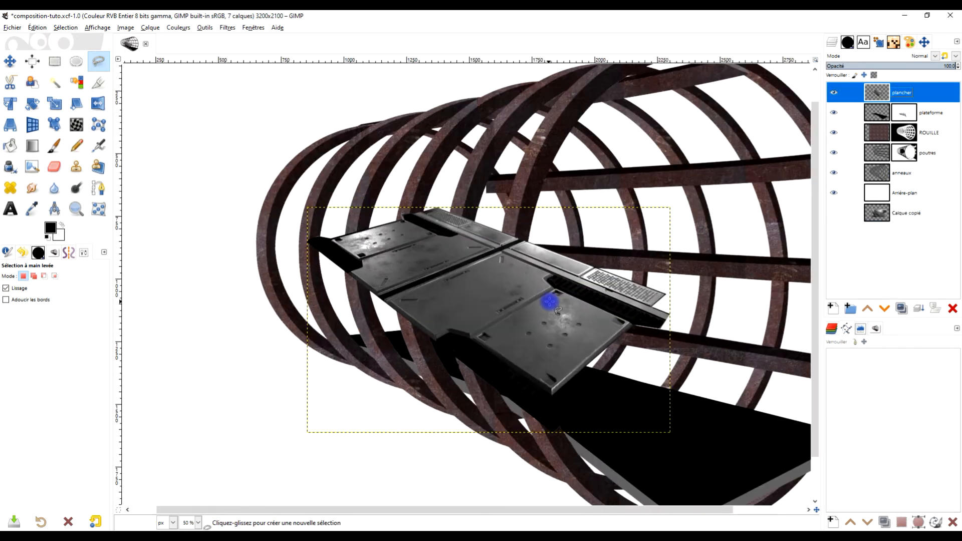
{"action": "scroll", "coordinate": [548, 300], "scroll_direction": "up", "scroll_amount": 1}
{"action": "scroll", "coordinate": [613, 319], "scroll_direction": "down", "scroll_amount": 2}
{"action": "scroll", "coordinate": [646, 326], "scroll_direction": "up", "scroll_amount": 1}
{"action": "scroll", "coordinate": [584, 307], "scroll_direction": "down", "scroll_amount": 1}
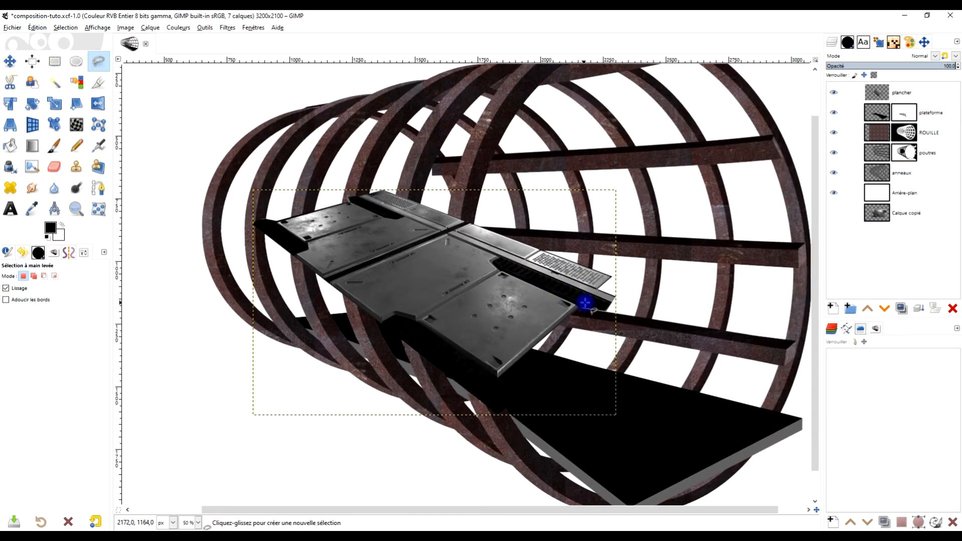
{"action": "scroll", "coordinate": [616, 307], "scroll_direction": "up", "scroll_amount": 2}
{"action": "scroll", "coordinate": [601, 236], "scroll_direction": "down", "scroll_amount": 1}
{"action": "scroll", "coordinate": [601, 236], "scroll_direction": "down", "scroll_amount": 2}
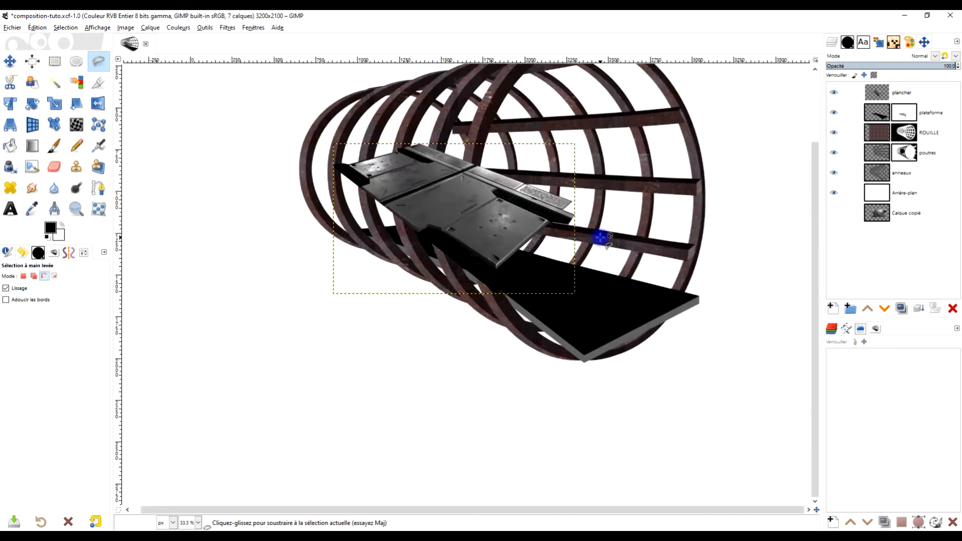
{"action": "scroll", "coordinate": [601, 236], "scroll_direction": "up", "scroll_amount": 2}
{"action": "scroll", "coordinate": [600, 236], "scroll_direction": "down", "scroll_amount": 1}
{"action": "scroll", "coordinate": [599, 236], "scroll_direction": "down", "scroll_amount": 1}
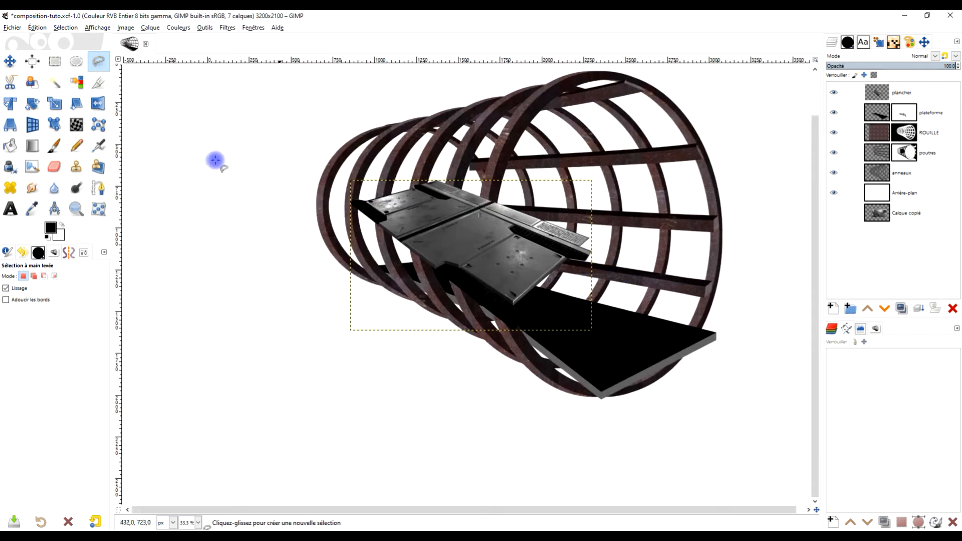
Start a Perspective transformation of the plancher layer.
{"action": "left_click", "coordinate": [11, 127]}
{"action": "left_click", "coordinate": [458, 231]}
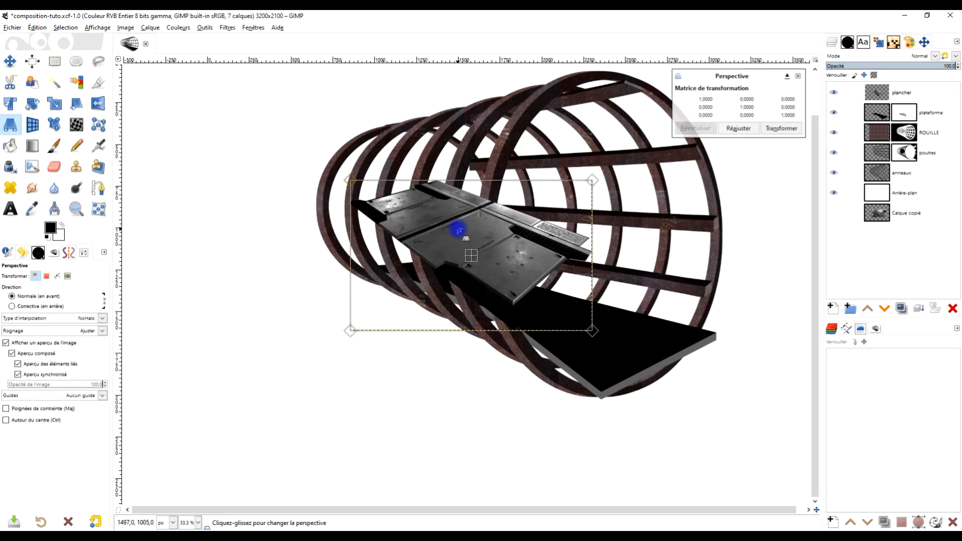
{"action": "left_click_drag", "start_coordinate": [474, 260], "coordinate": [615, 340]}
{"action": "scroll", "coordinate": [694, 361], "scroll_direction": "up", "scroll_amount": 2}
{"action": "left_click_drag", "start_coordinate": [734, 262], "coordinate": [703, 285]}
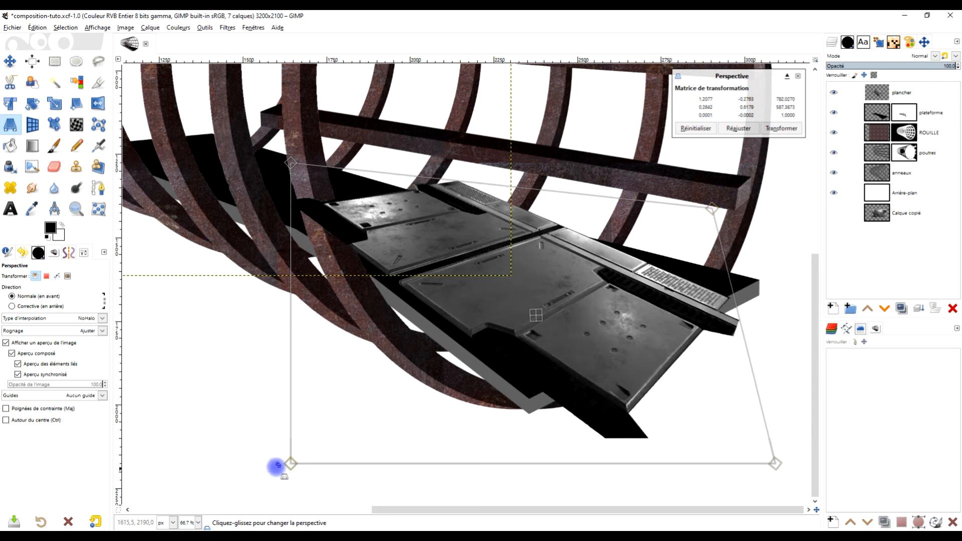
{"action": "left_click_drag", "start_coordinate": [294, 464], "coordinate": [327, 417]}
{"action": "left_click", "coordinate": [695, 128]}
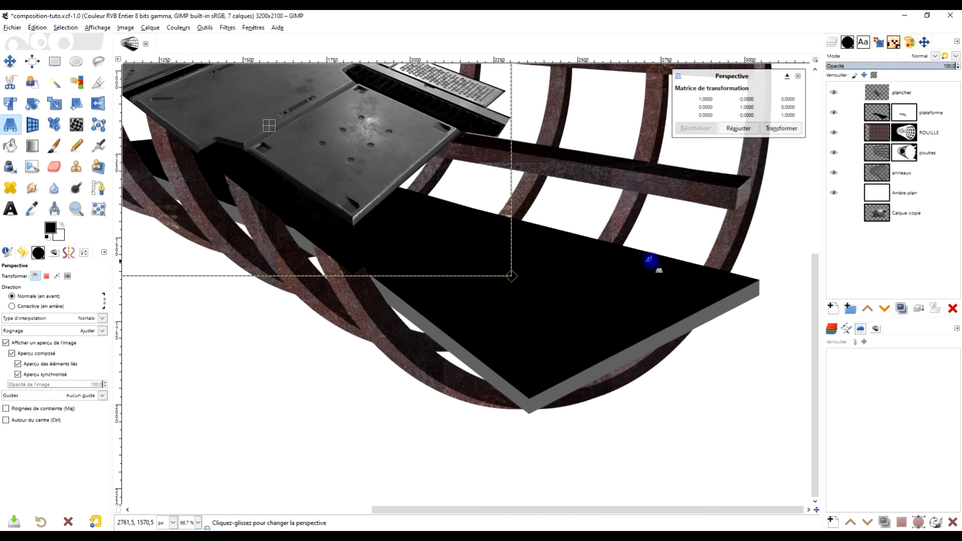
{"action": "left_click_drag", "start_coordinate": [277, 122], "coordinate": [594, 299]}
{"action": "left_click_drag", "start_coordinate": [774, 152], "coordinate": [717, 163]}
{"action": "left_click_drag", "start_coordinate": [776, 454], "coordinate": [766, 399]}
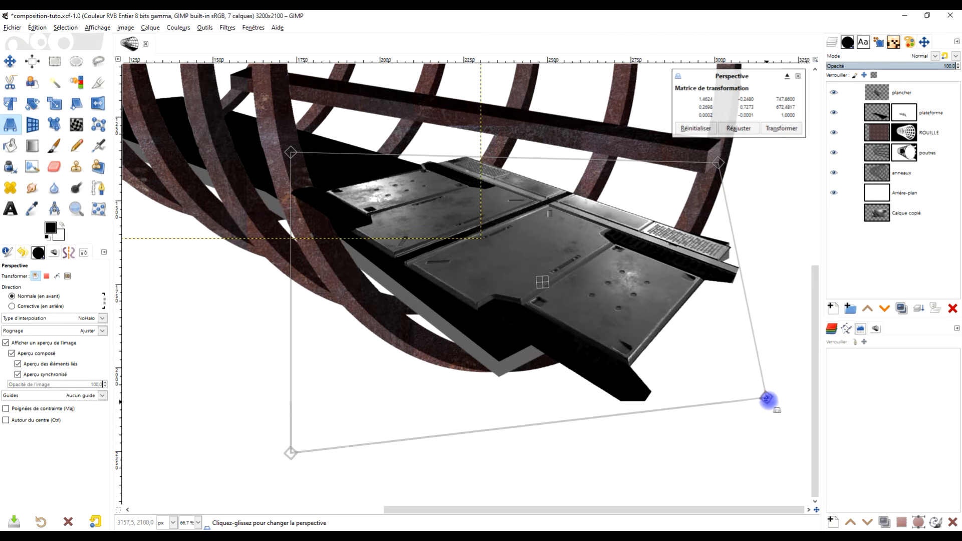
{"action": "left_click_drag", "start_coordinate": [293, 454], "coordinate": [269, 439]}
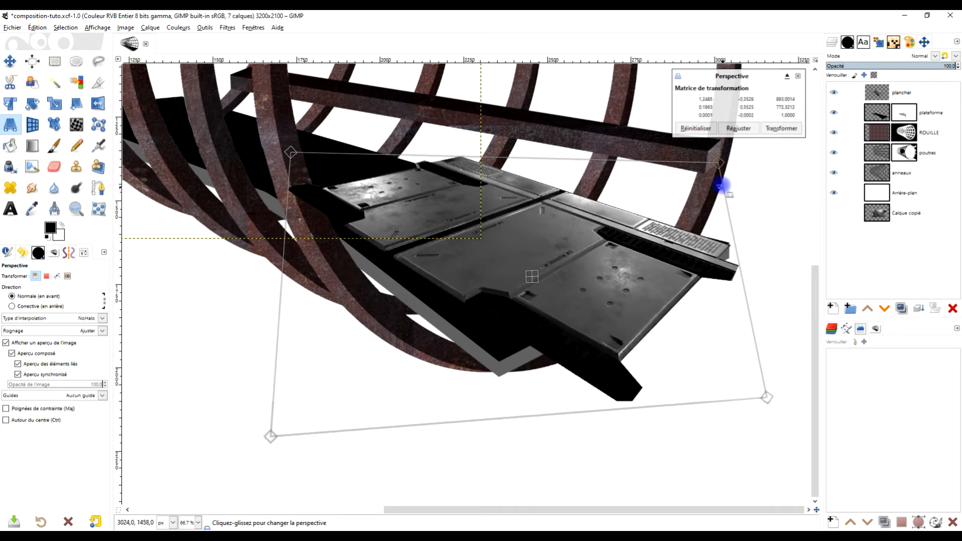
{"action": "left_click", "coordinate": [695, 128]}
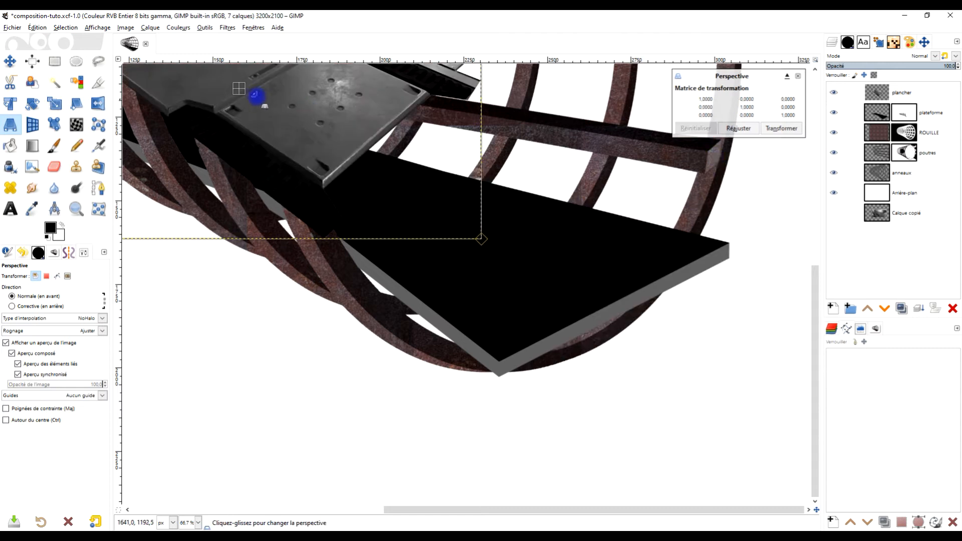
{"action": "left_click_drag", "start_coordinate": [304, 145], "coordinate": [445, 239]}
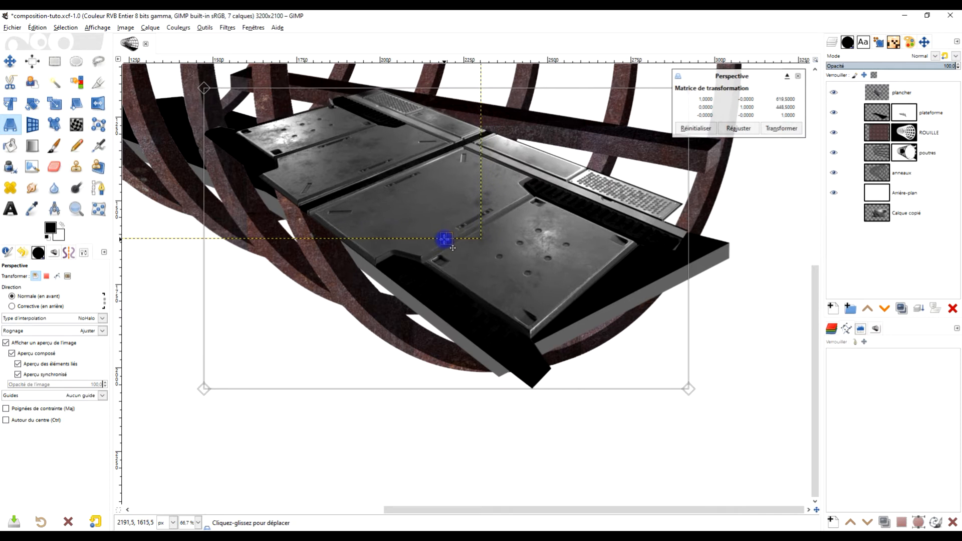
{"action": "left_click_drag", "start_coordinate": [520, 231], "coordinate": [591, 326]}
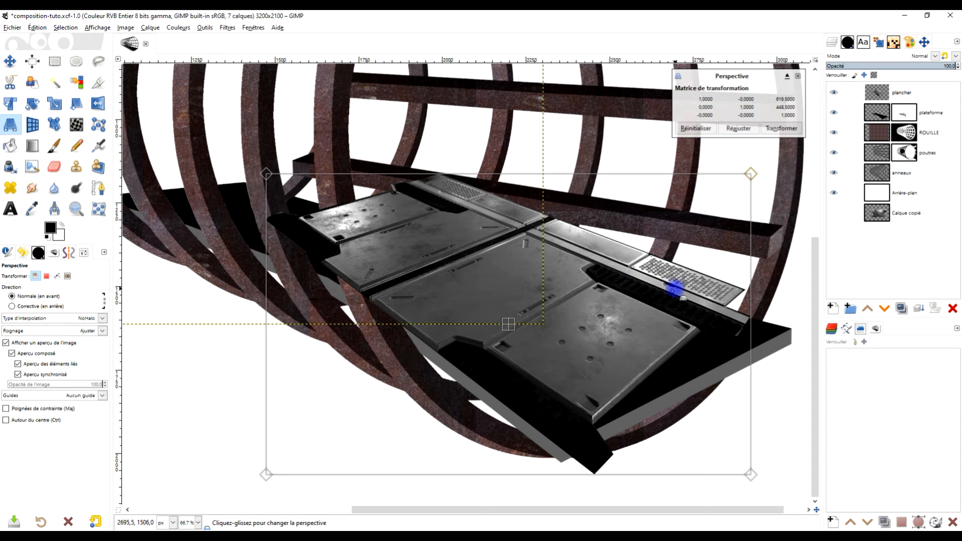
{"action": "left_click", "coordinate": [833, 92]}
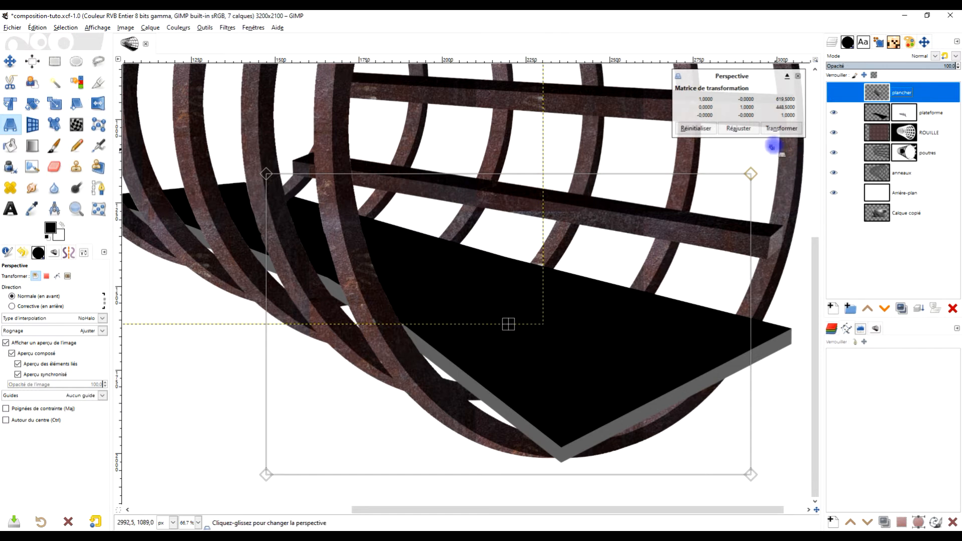
{"action": "left_click", "coordinate": [797, 76]}
Examine the full metal floor picture by raising the Calque copié layer above the others, and return it below Arrière-plan.
{"action": "left_click_drag", "start_coordinate": [833, 214], "coordinate": [844, 100]}
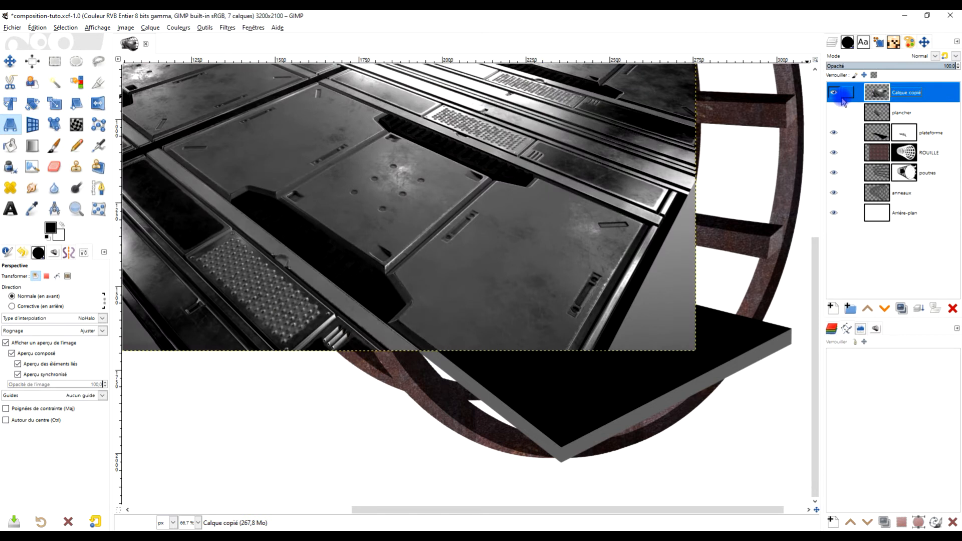
{"action": "left_click_drag", "start_coordinate": [470, 238], "coordinate": [672, 363]}
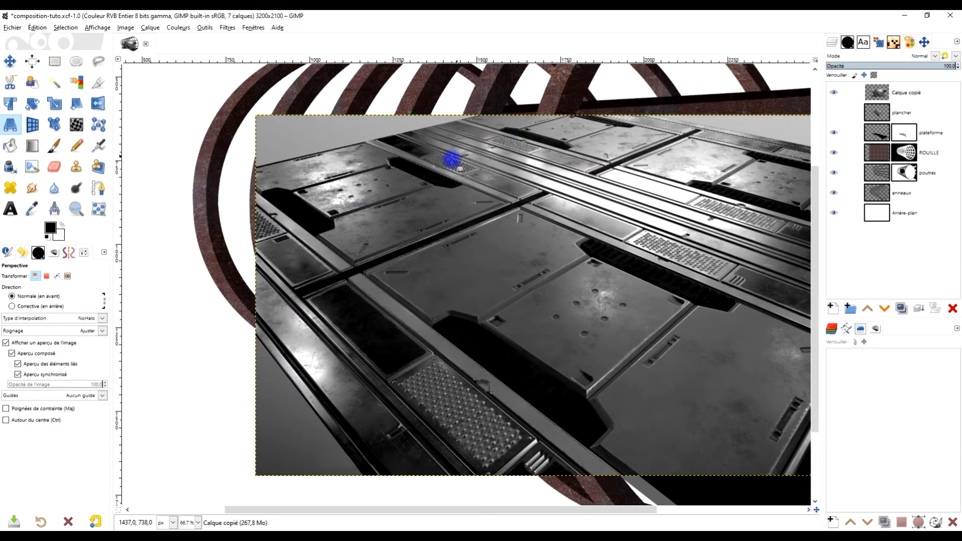
{"action": "left_click_drag", "start_coordinate": [670, 294], "coordinate": [603, 239]}
{"action": "left_click_drag", "start_coordinate": [871, 94], "coordinate": [897, 225]}
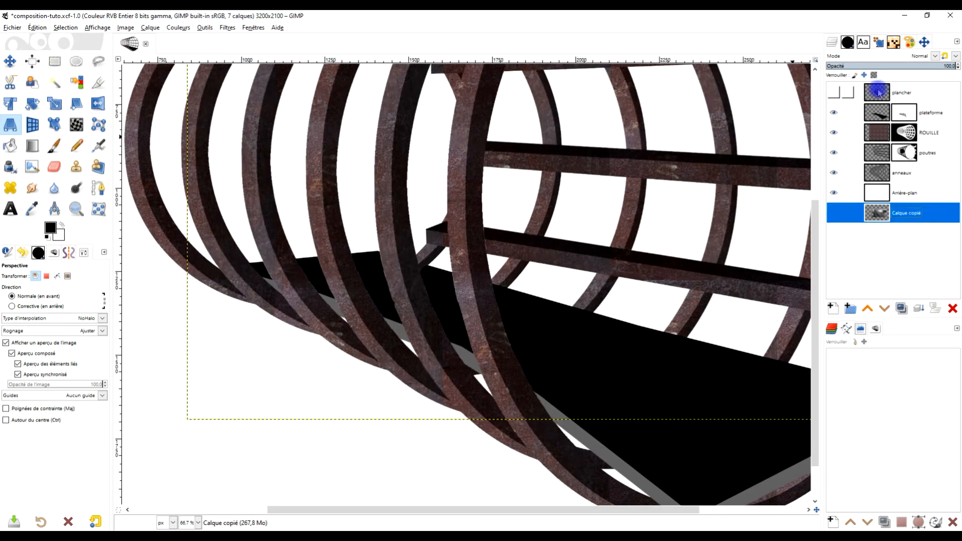
Show the plancher layer and crop its boundary to its content.
{"action": "left_click", "coordinate": [836, 93]}
{"action": "left_click_drag", "start_coordinate": [664, 258], "coordinate": [616, 302]}
{"action": "left_click", "coordinate": [150, 28]}
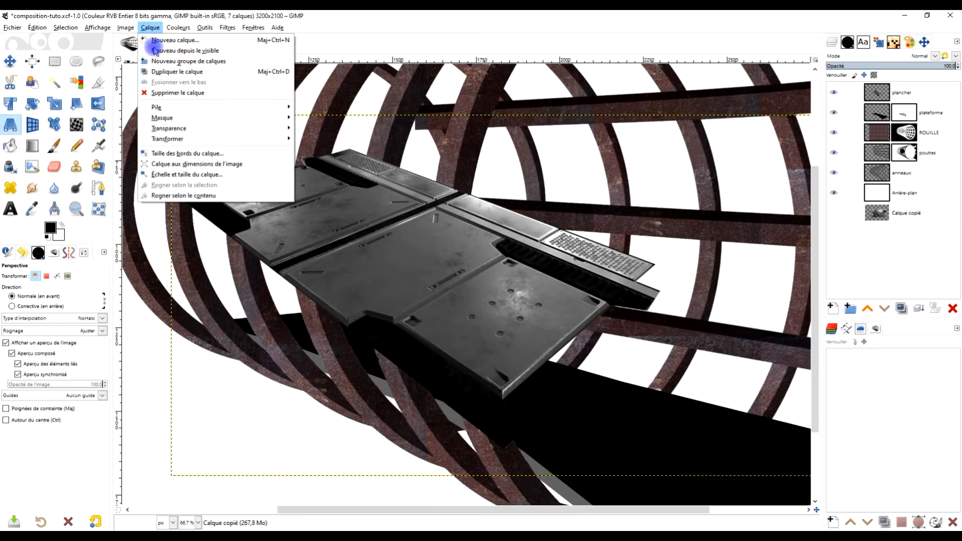
{"action": "left_click", "coordinate": [196, 190]}
{"action": "left_click", "coordinate": [536, 311]}
{"action": "left_click", "coordinate": [909, 92]}
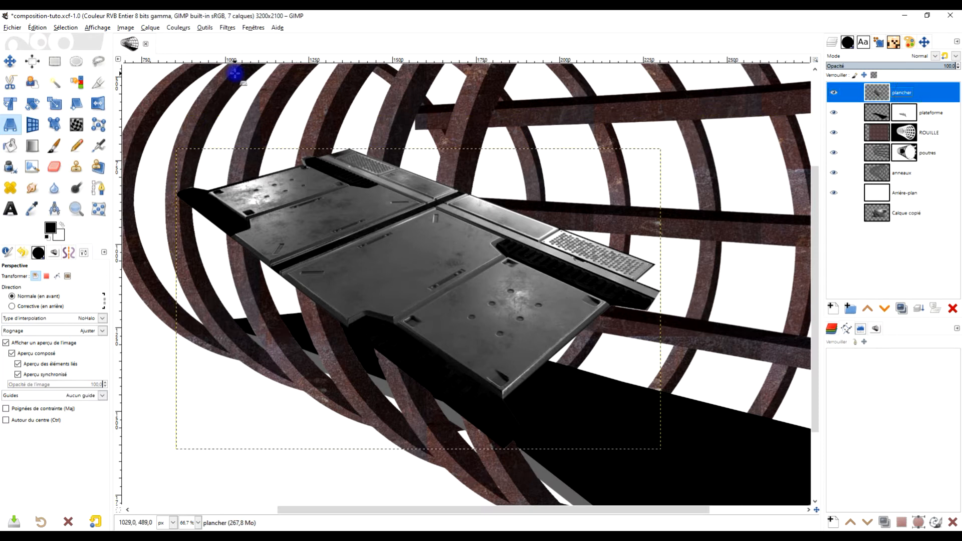
Move the plancher layer over the front part of the black platform with the Perspective tool and apply the transformation.
{"action": "left_click", "coordinate": [399, 246]}
{"action": "left_click_drag", "start_coordinate": [603, 341], "coordinate": [520, 228]}
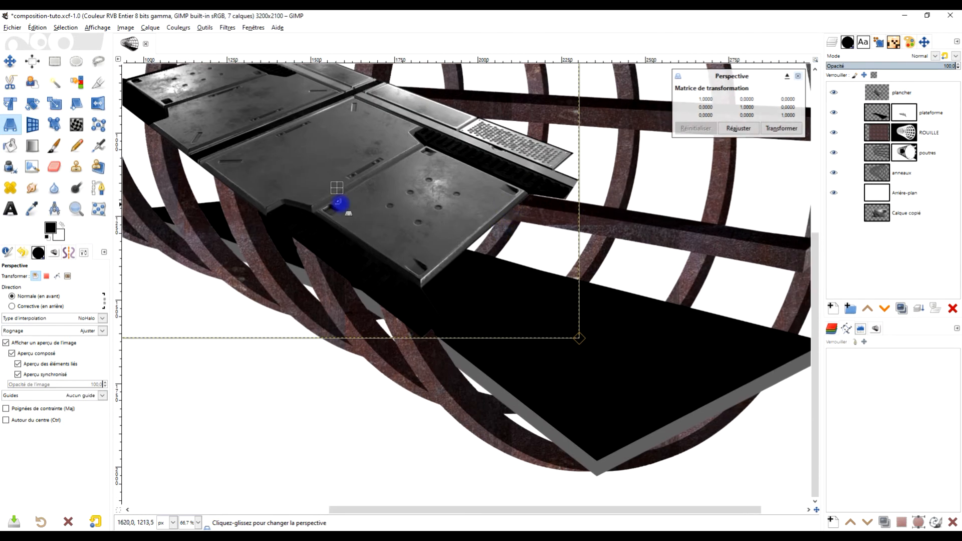
{"action": "left_click_drag", "start_coordinate": [344, 199], "coordinate": [582, 367]}
{"action": "left_click_drag", "start_coordinate": [647, 300], "coordinate": [551, 230]}
{"action": "left_click", "coordinate": [778, 129]}
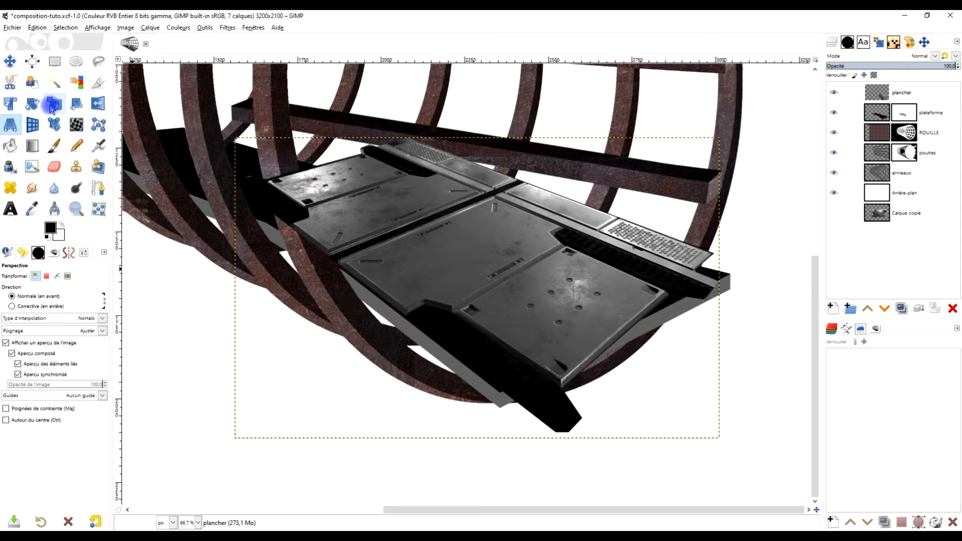
{"action": "left_click", "coordinate": [54, 124]}
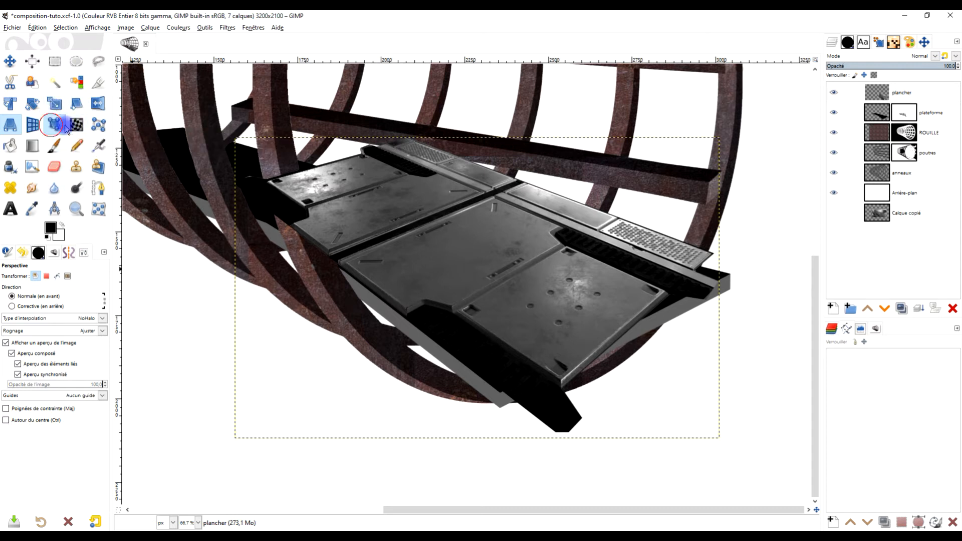
{"action": "left_click", "coordinate": [245, 179]}
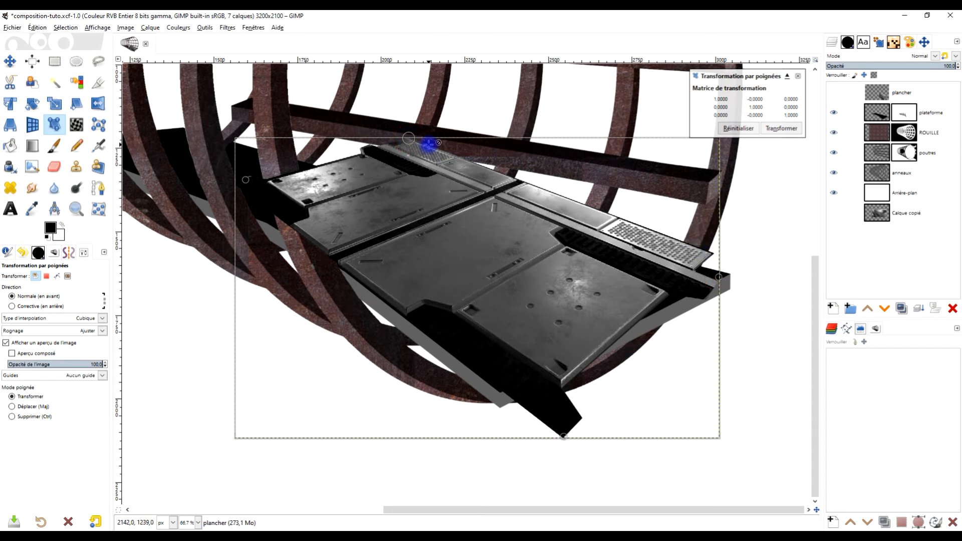
{"action": "left_click_drag", "start_coordinate": [408, 138], "coordinate": [388, 175]}
{"action": "left_click_drag", "start_coordinate": [721, 278], "coordinate": [751, 295]}
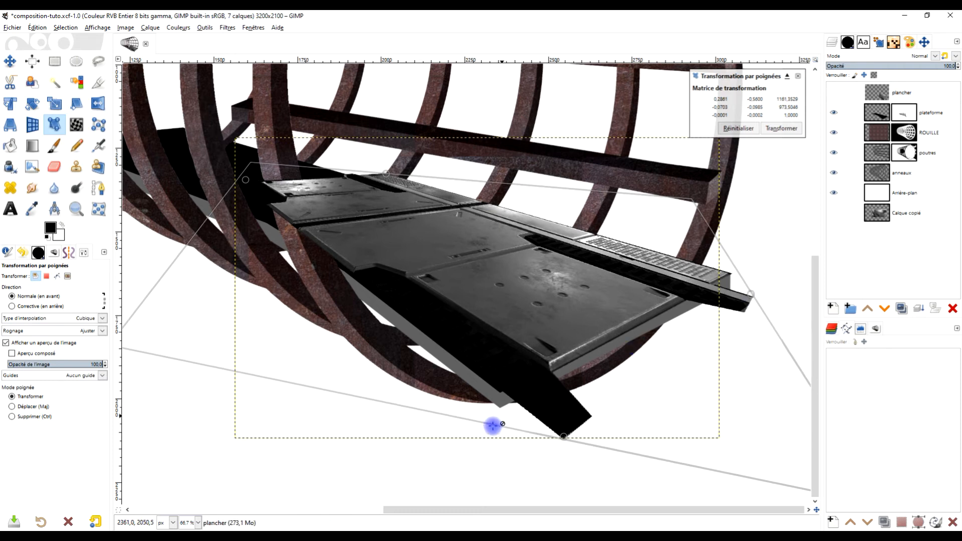
{"action": "mouse_move", "coordinate": [562, 441]}
{"action": "left_mouse_down"}
{"action": "mouse_move", "coordinate": [589, 413]}
{"action": "mouse_move", "coordinate": [556, 437]}
{"action": "left_mouse_up"}
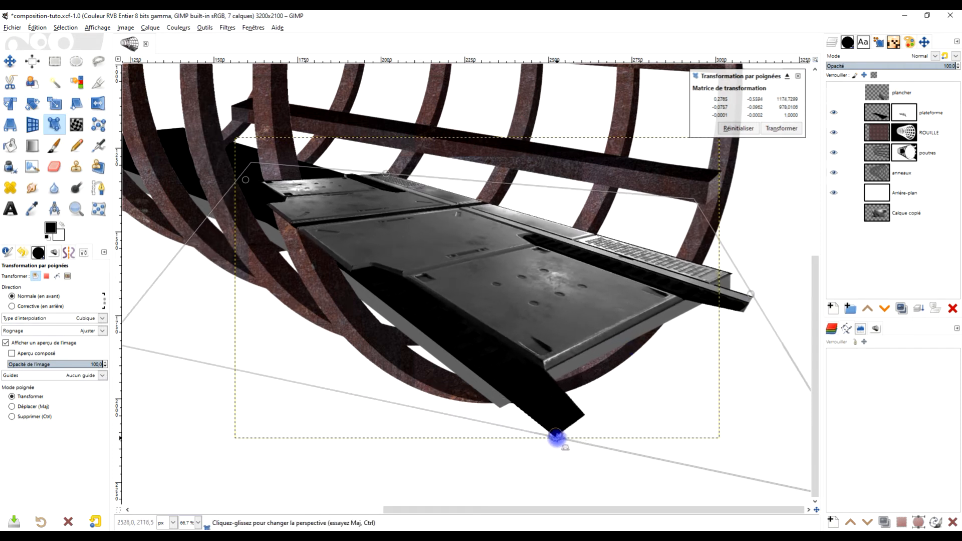
{"action": "left_click_drag", "start_coordinate": [247, 179], "coordinate": [251, 193]}
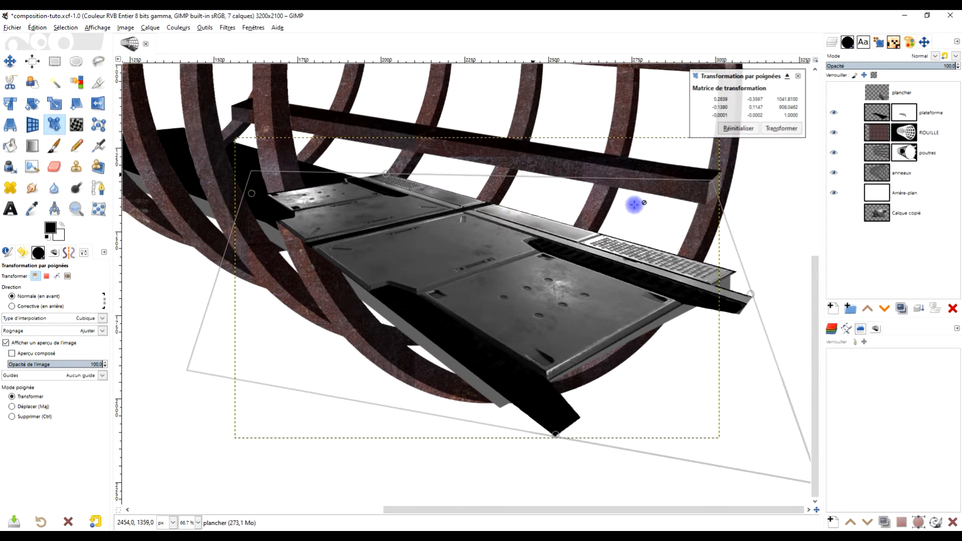
{"action": "left_click_drag", "start_coordinate": [746, 294], "coordinate": [752, 292]}
{"action": "mouse_move", "coordinate": [554, 435]}
{"action": "left_mouse_down"}
{"action": "mouse_move", "coordinate": [569, 421]}
{"action": "mouse_move", "coordinate": [556, 435]}
{"action": "left_mouse_up"}
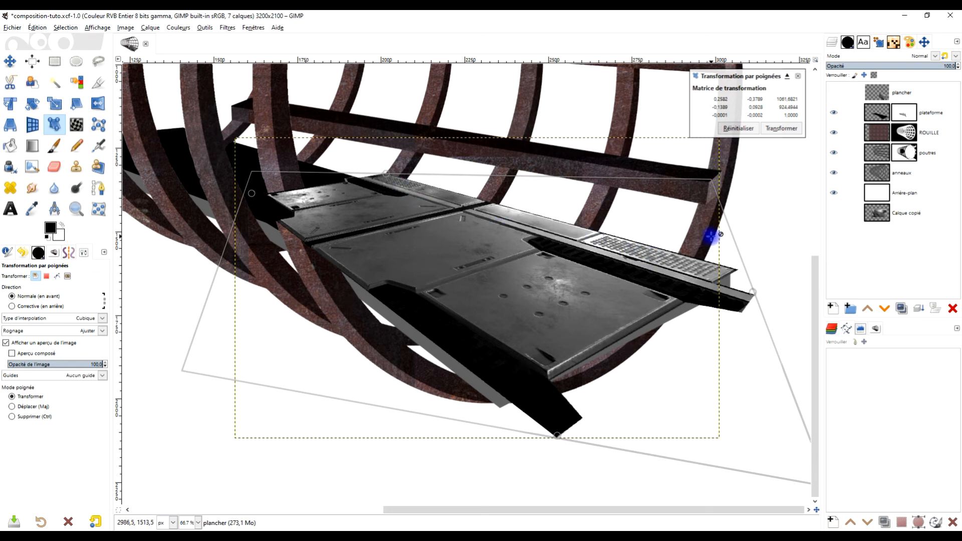
{"action": "left_click", "coordinate": [797, 78]}
Outline the grated strip along the floor section's far long edge with a straight-sided Free Select, delete it and clear the selection.
{"action": "left_click", "coordinate": [100, 70]}
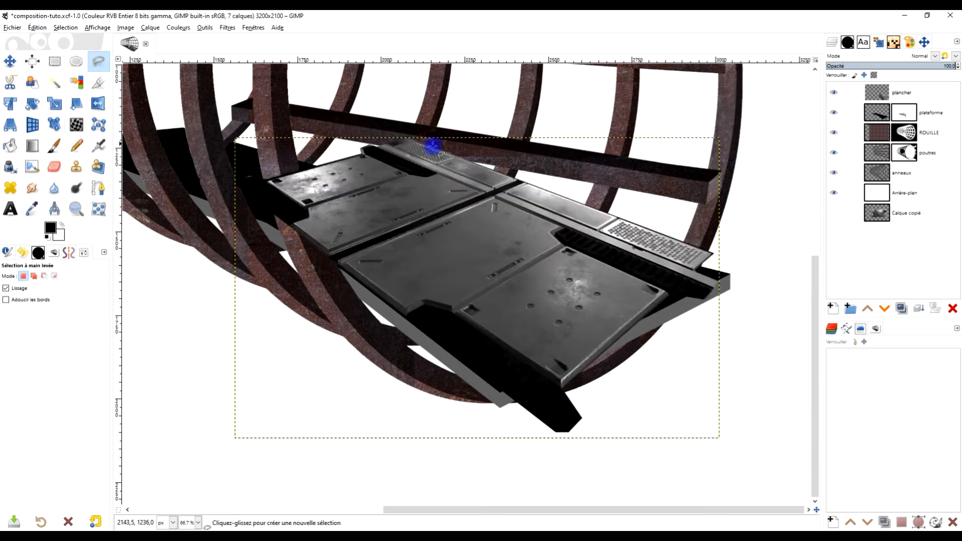
{"action": "key", "text": "2"}
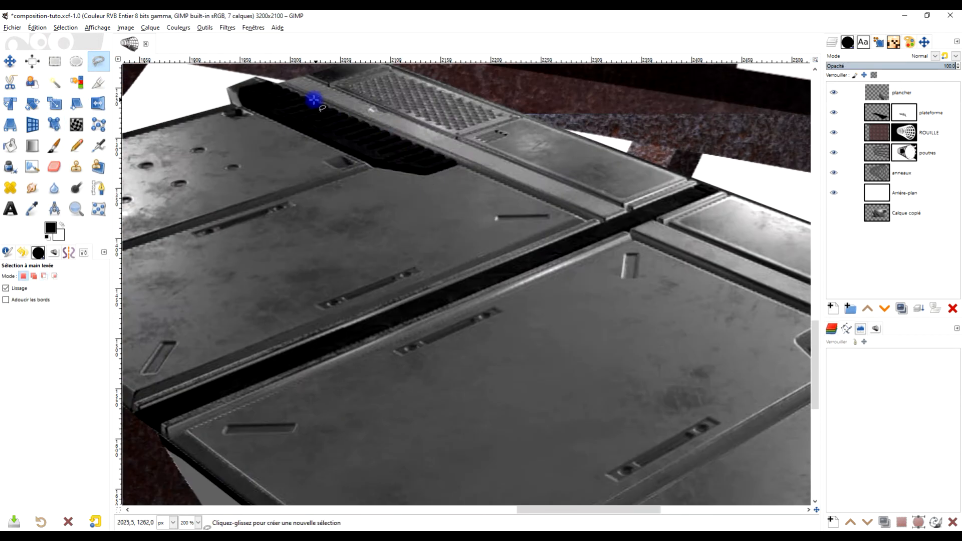
{"action": "key", "text": "1"}
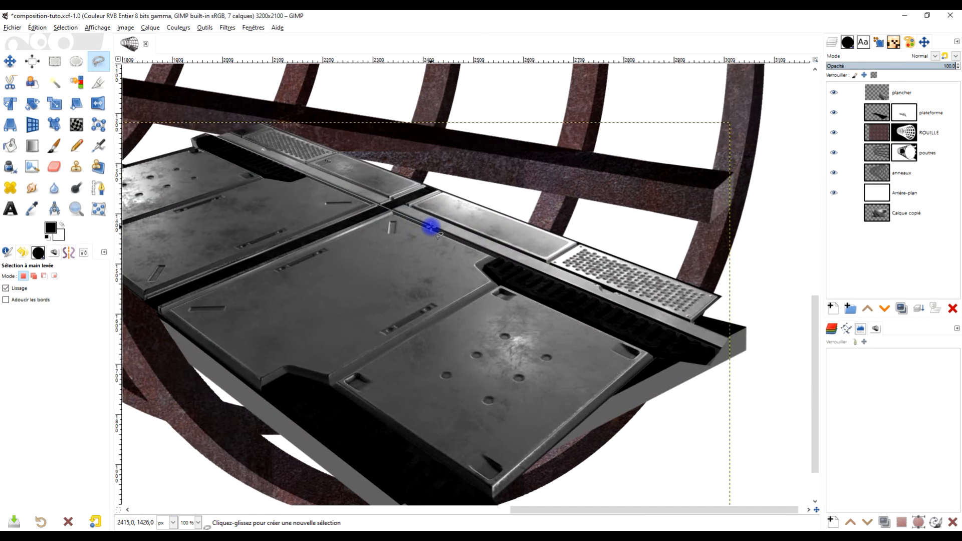
{"action": "left_click", "coordinate": [728, 350]}
{"action": "left_click", "coordinate": [748, 281]}
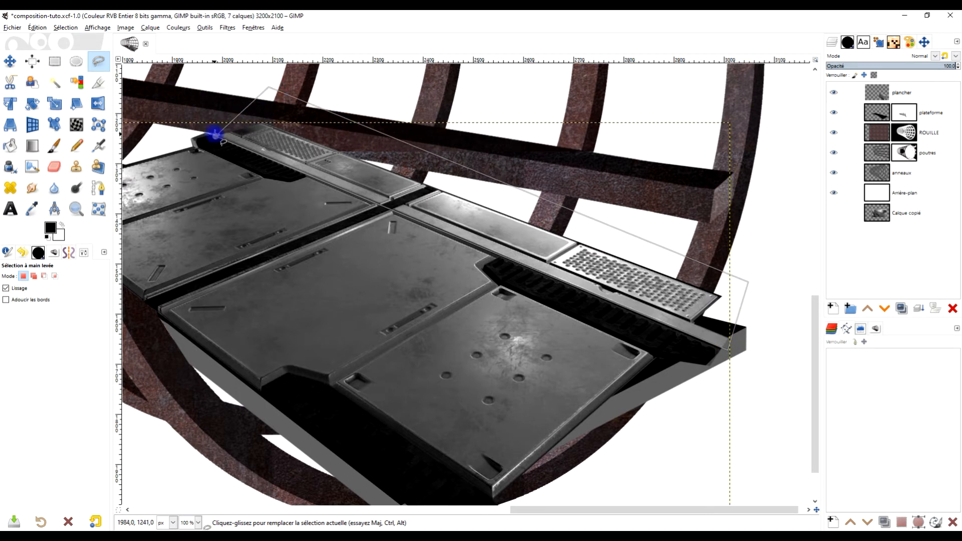
{"action": "key", "text": "Return"}
{"action": "key", "text": "Delete"}
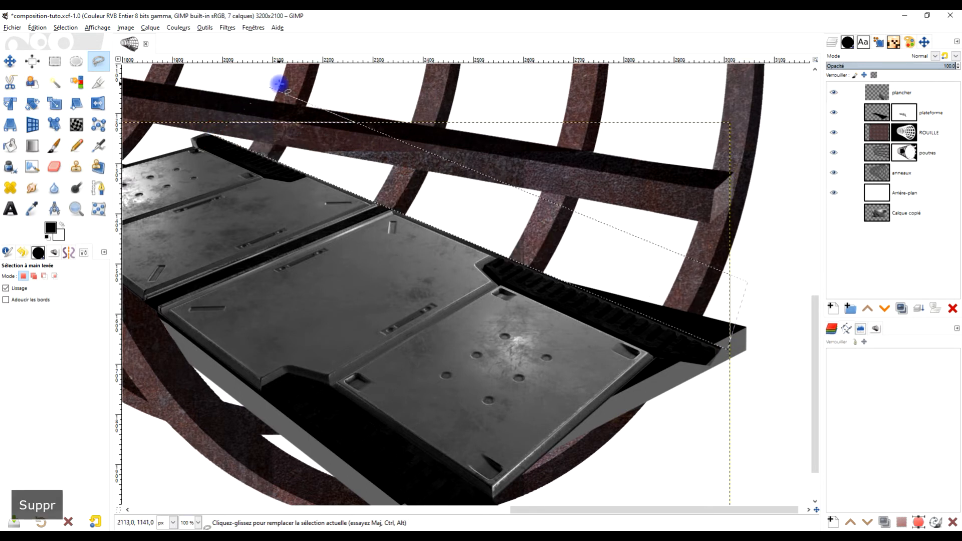
{"action": "scroll", "coordinate": [533, 253], "scroll_direction": "down", "scroll_amount": 1}
{"action": "scroll", "coordinate": [532, 253], "scroll_direction": "down", "scroll_amount": 2}
{"action": "scroll", "coordinate": [522, 262], "scroll_direction": "up", "scroll_amount": 2}
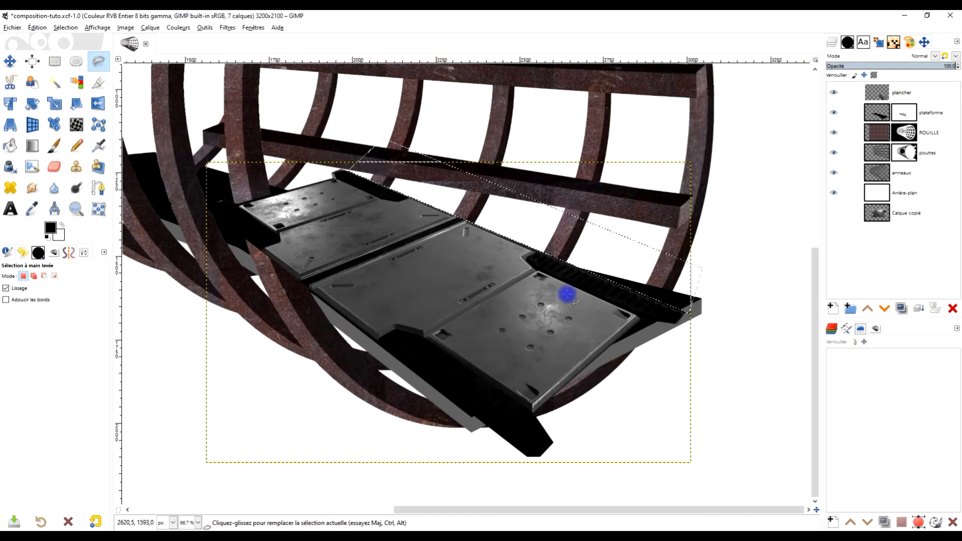
{"action": "scroll", "coordinate": [564, 294], "scroll_direction": "down", "scroll_amount": 1}
{"action": "left_click", "coordinate": [66, 27]}
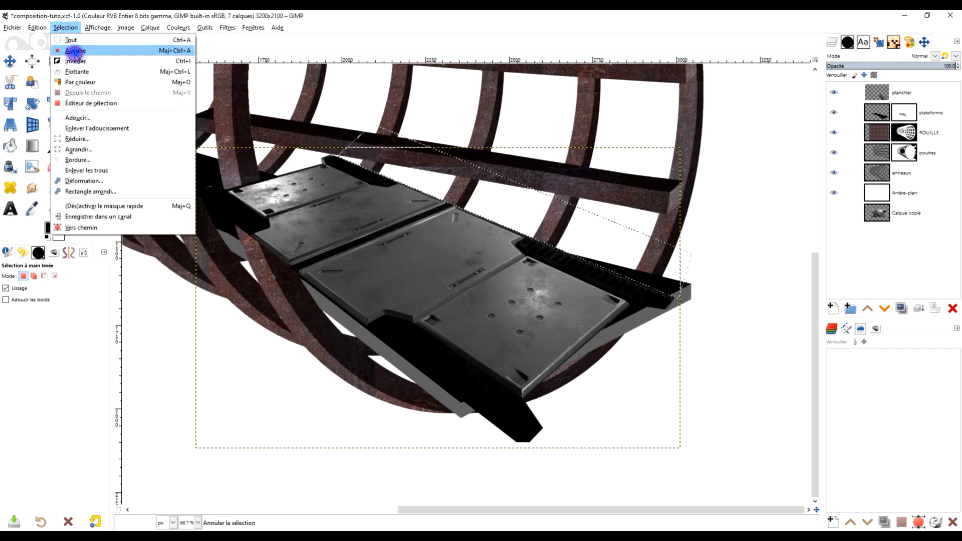
{"action": "left_click", "coordinate": [71, 52]}
Start a Handle Transform on the plancher layer and place four handles at the outer corners of the floor section.
{"action": "left_click", "coordinate": [54, 124]}
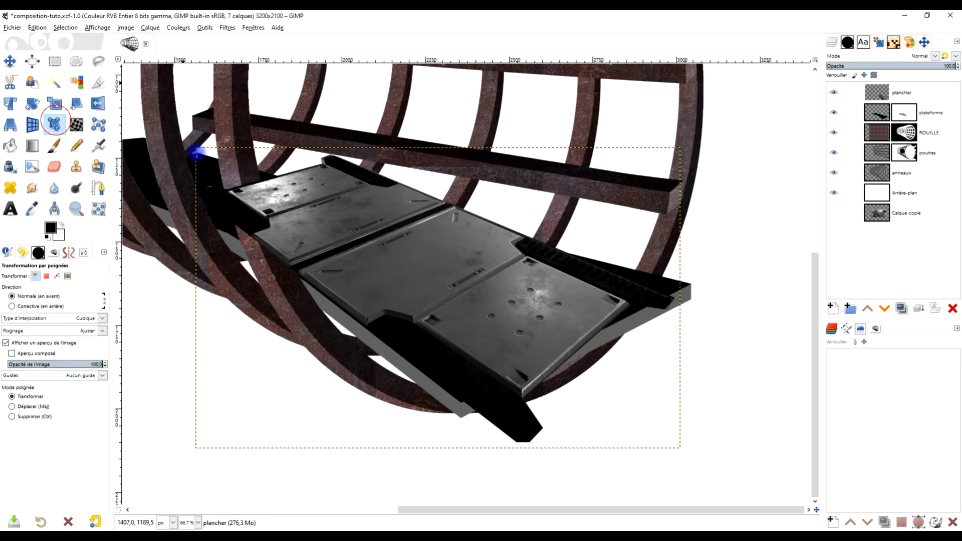
{"action": "scroll", "coordinate": [223, 200], "scroll_direction": "up", "scroll_amount": 4}
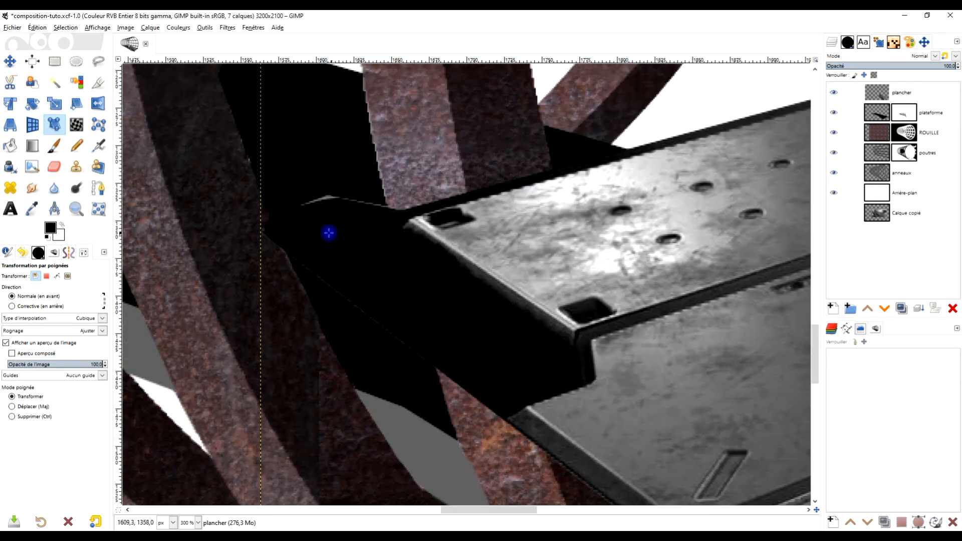
{"action": "left_click", "coordinate": [269, 224]}
{"action": "scroll", "coordinate": [414, 210], "scroll_direction": "down", "scroll_amount": 3}
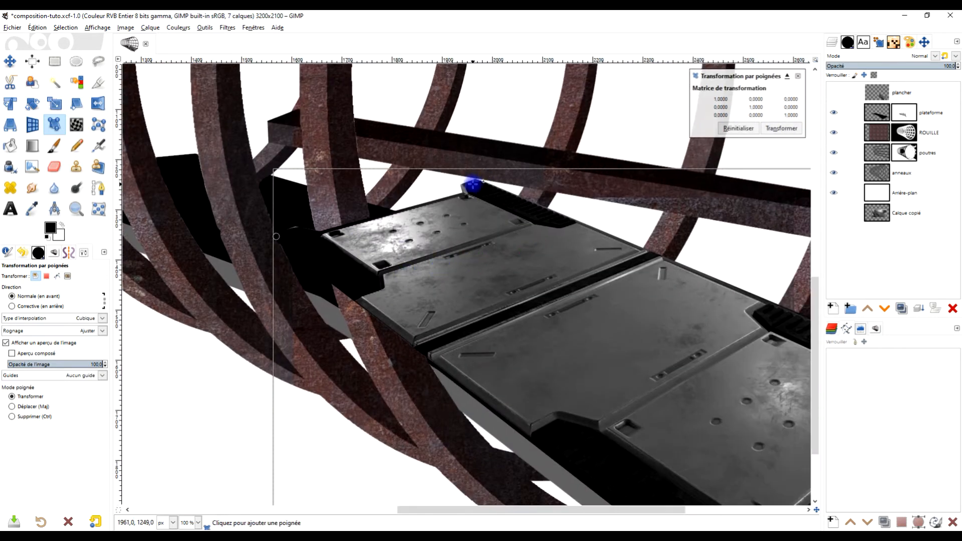
{"action": "left_click", "coordinate": [475, 182]}
{"action": "scroll", "coordinate": [545, 233], "scroll_direction": "down", "scroll_amount": 2}
{"action": "scroll", "coordinate": [671, 303], "scroll_direction": "up", "scroll_amount": 2}
{"action": "left_click_drag", "start_coordinate": [648, 310], "coordinate": [444, 229]}
{"action": "left_click_drag", "start_coordinate": [424, 347], "coordinate": [561, 278]}
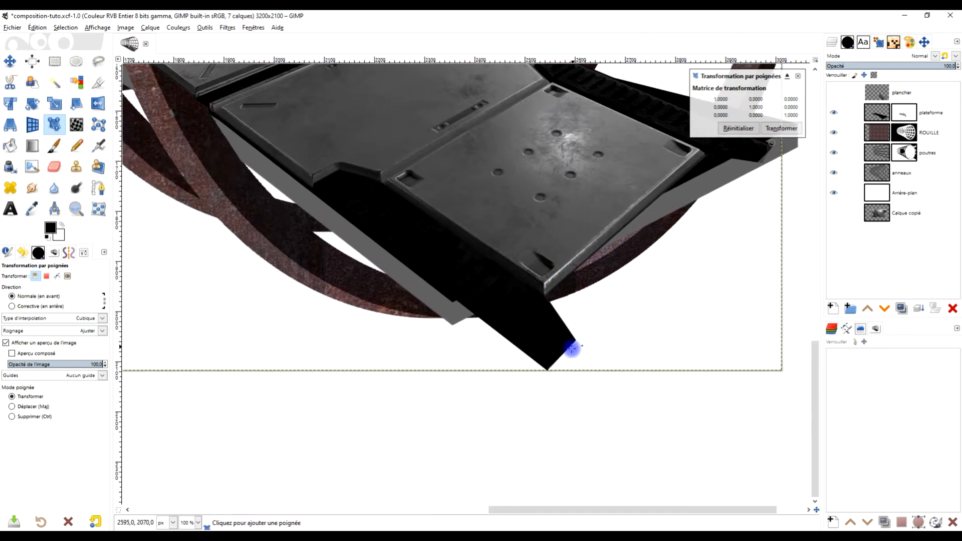
{"action": "left_click", "coordinate": [547, 368]}
{"action": "scroll", "coordinate": [547, 367], "scroll_direction": "down", "scroll_amount": 2}
{"action": "left_click", "coordinate": [751, 317]}
Reposition the four handles to match the floor section to the platform's perspective, and apply the transformation.
{"action": "left_click_drag", "start_coordinate": [748, 317], "coordinate": [767, 313]}
{"action": "left_click_drag", "start_coordinate": [631, 430], "coordinate": [619, 426]}
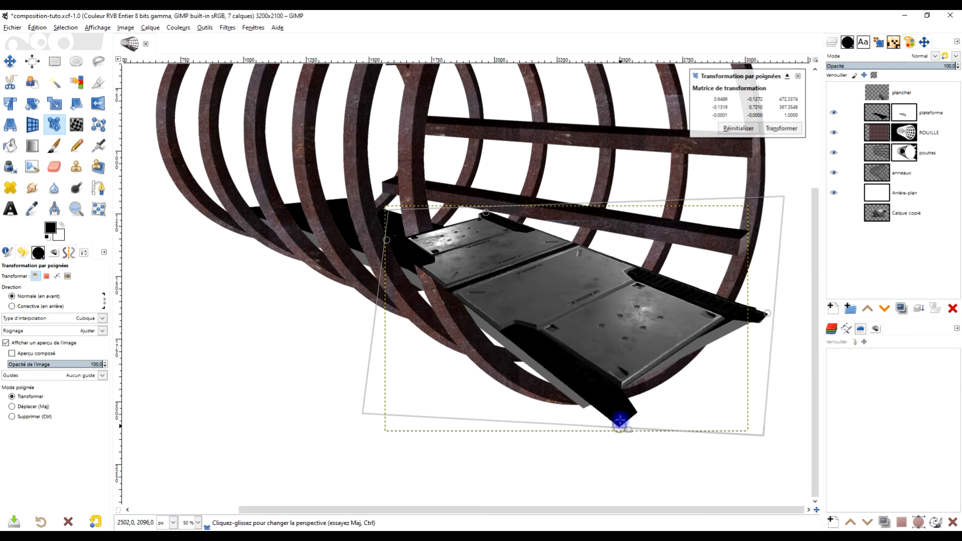
{"action": "left_click_drag", "start_coordinate": [487, 216], "coordinate": [473, 237]}
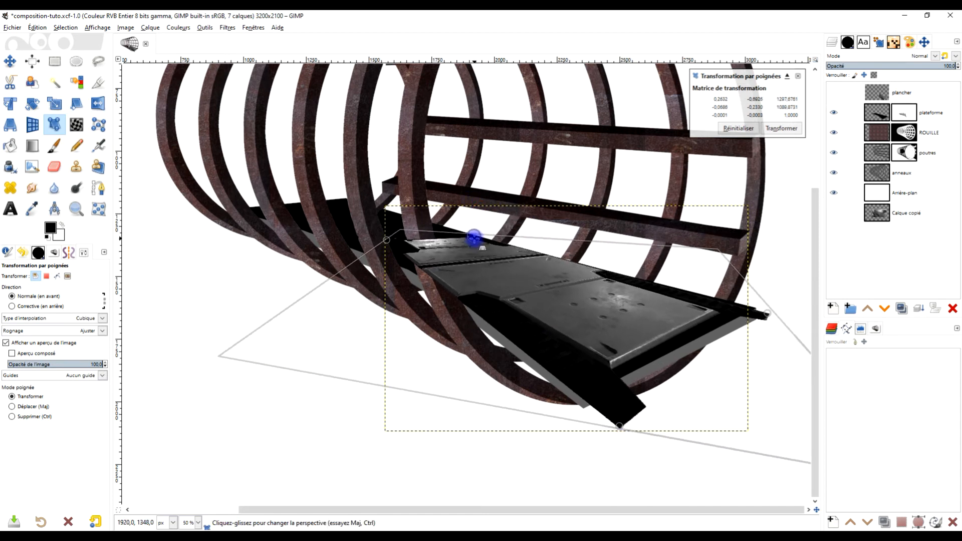
{"action": "mouse_move", "coordinate": [386, 241]}
{"action": "left_mouse_down"}
{"action": "mouse_move", "coordinate": [401, 268]}
{"action": "mouse_move", "coordinate": [419, 264]}
{"action": "mouse_move", "coordinate": [420, 272]}
{"action": "mouse_move", "coordinate": [376, 250]}
{"action": "mouse_move", "coordinate": [385, 248]}
{"action": "left_mouse_up"}
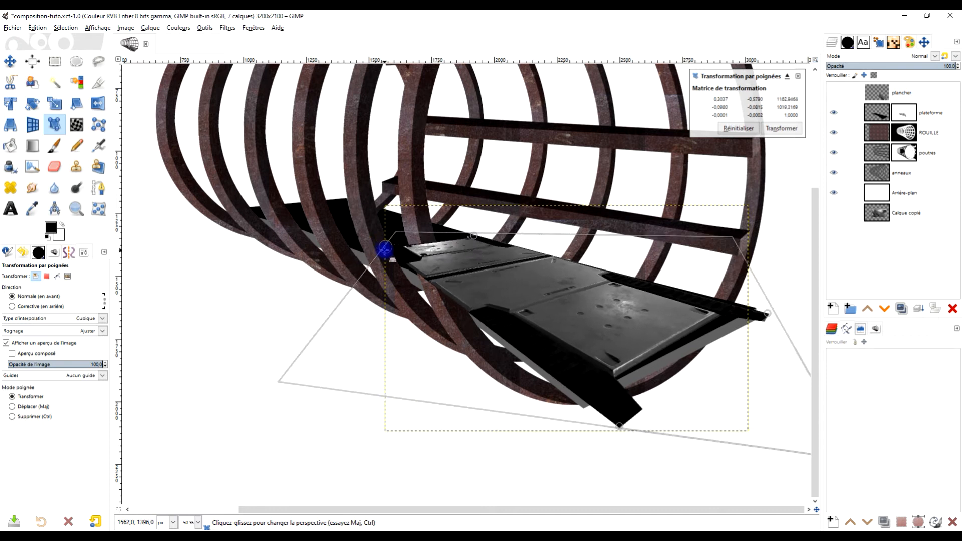
{"action": "mouse_move", "coordinate": [619, 425]}
{"action": "left_mouse_down"}
{"action": "mouse_move", "coordinate": [622, 408]}
{"action": "mouse_move", "coordinate": [613, 421]}
{"action": "left_mouse_up"}
{"action": "left_click_drag", "start_coordinate": [766, 314], "coordinate": [786, 318]}
{"action": "left_click", "coordinate": [790, 129]}
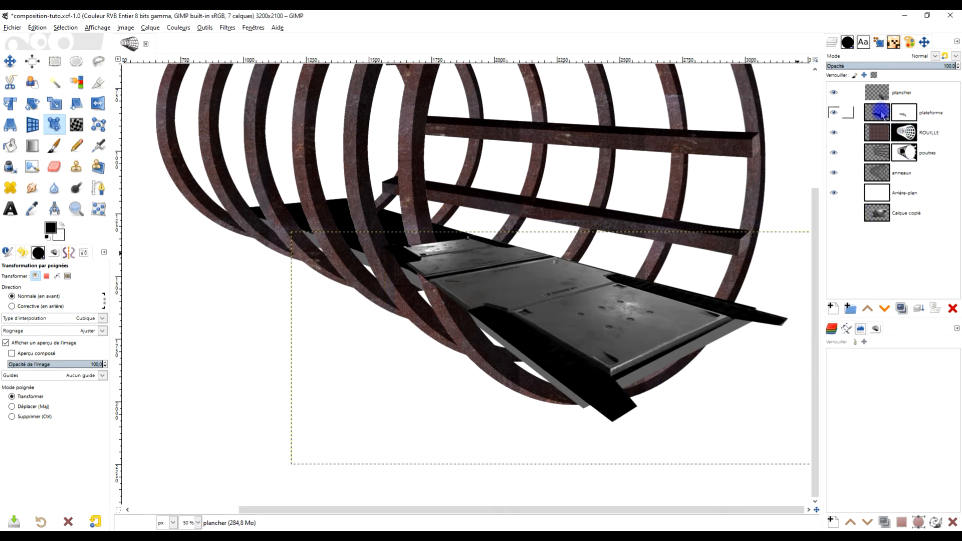
Resize the plancher and plateforme layers to the image size.
{"action": "right_click", "coordinate": [875, 93]}
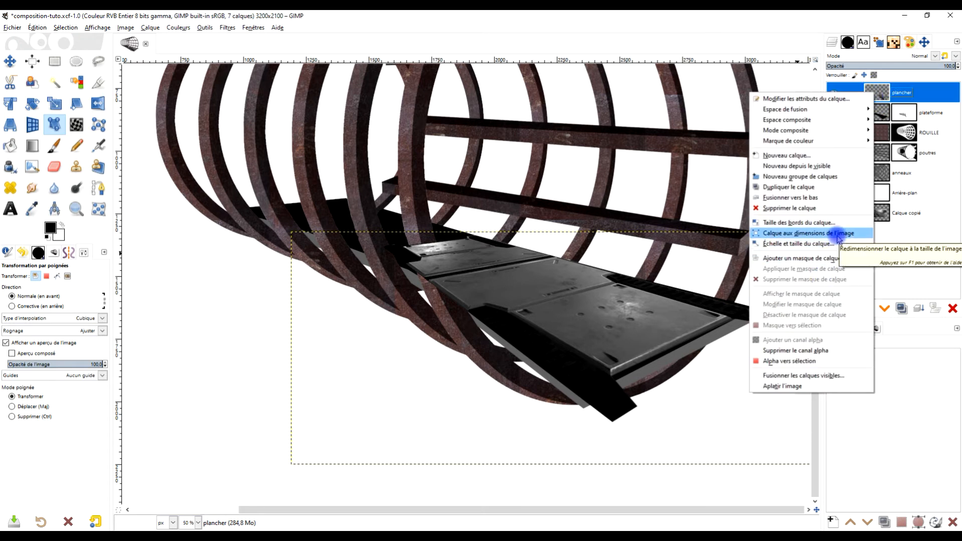
{"action": "left_click", "coordinate": [837, 239]}
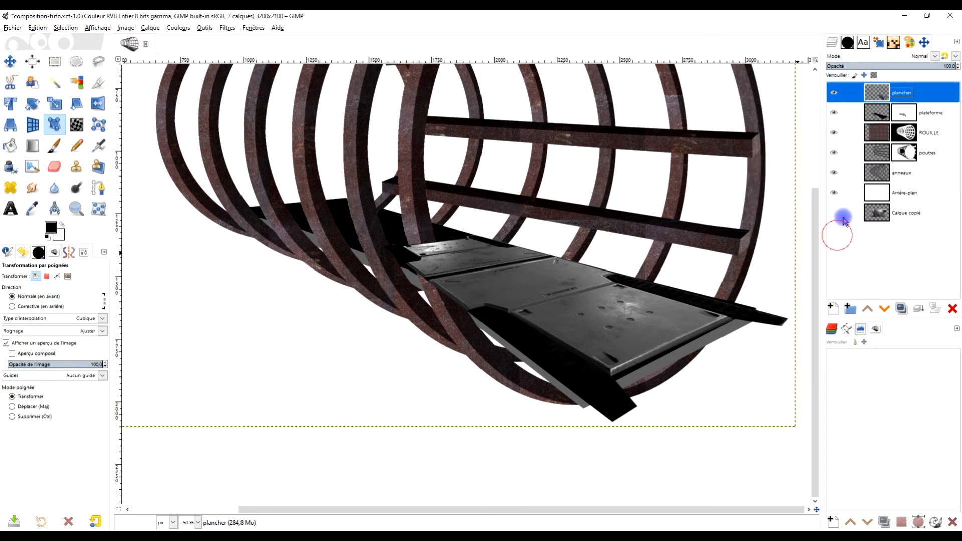
{"action": "right_click", "coordinate": [871, 116]}
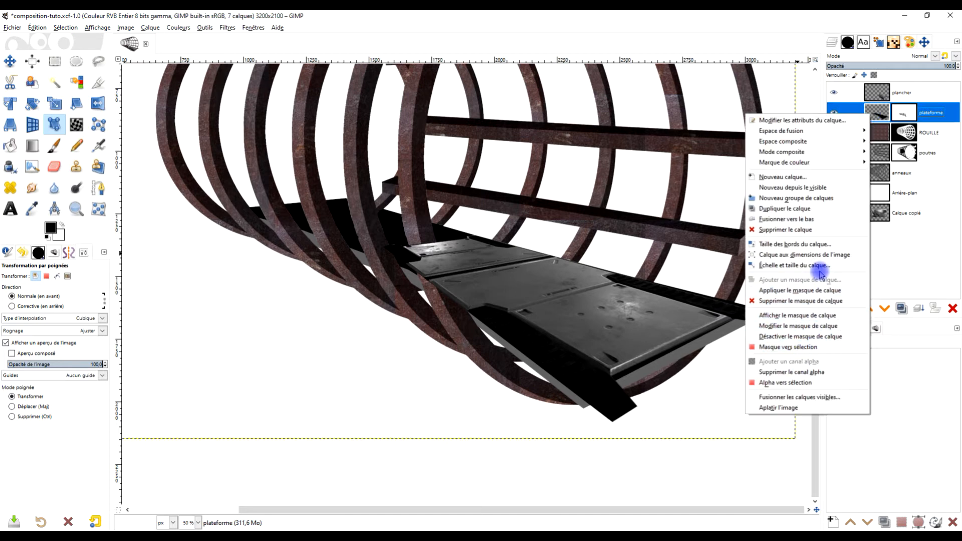
{"action": "left_click", "coordinate": [837, 255]}
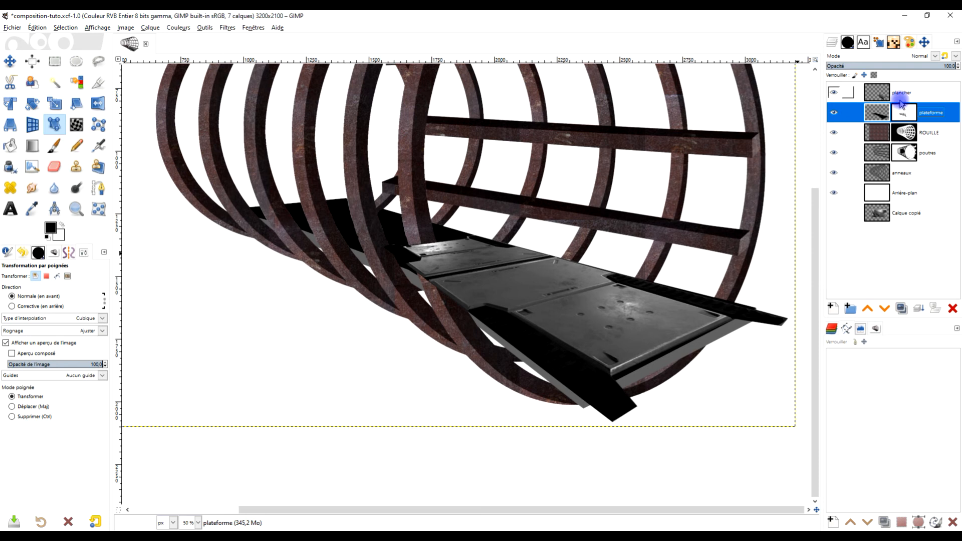
Copy the contents of the plateforme layer's mask.
{"action": "left_click", "coordinate": [904, 117]}
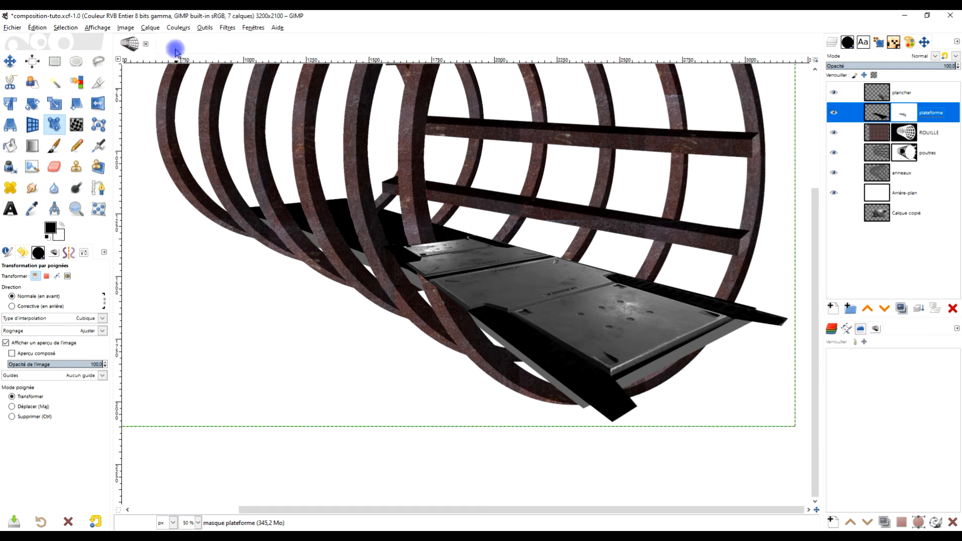
{"action": "left_click", "coordinate": [42, 30]}
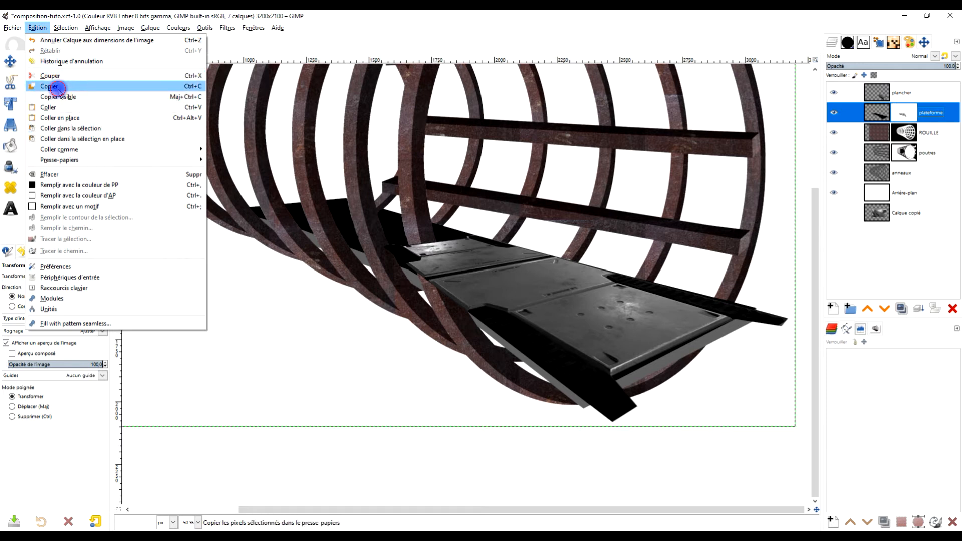
{"action": "left_click", "coordinate": [61, 86]}
Add a white, full-opacity mask to the plancher layer, and paste and anchor the copied mask content in it.
{"action": "left_click", "coordinate": [881, 95]}
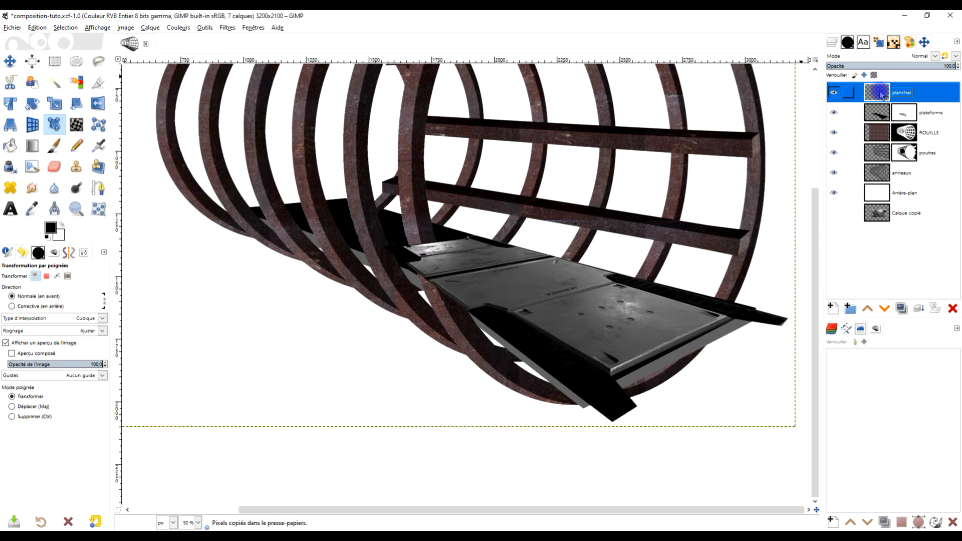
{"action": "right_click", "coordinate": [880, 95]}
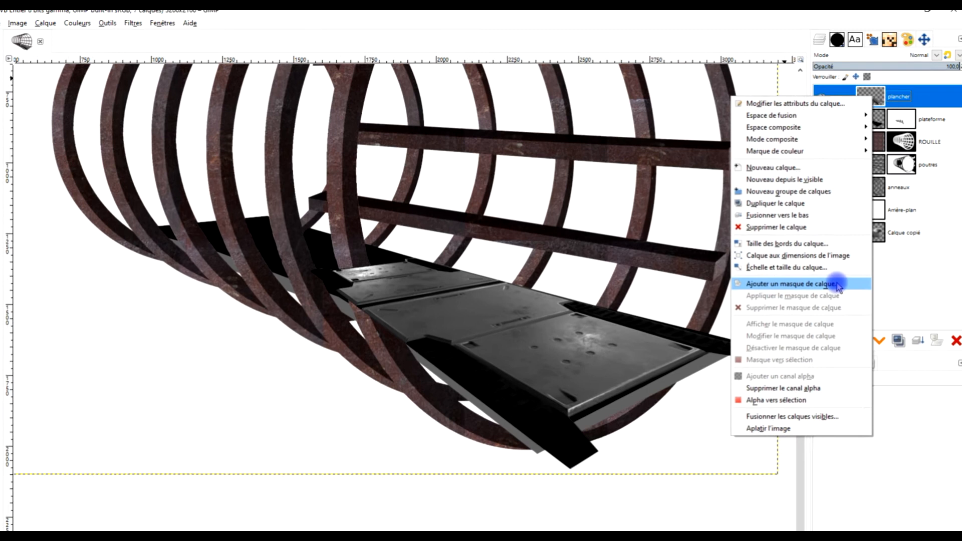
{"action": "left_click", "coordinate": [808, 258]}
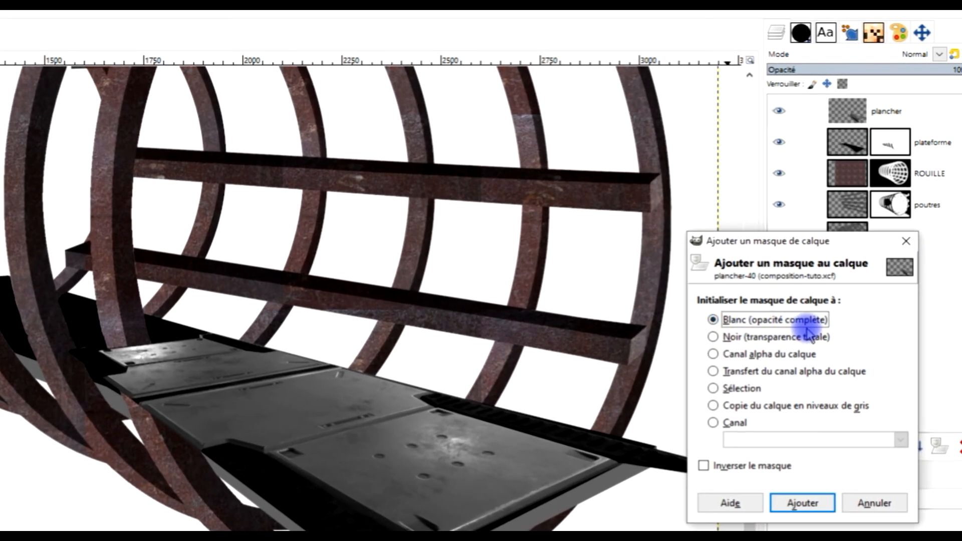
{"action": "left_click", "coordinate": [799, 501]}
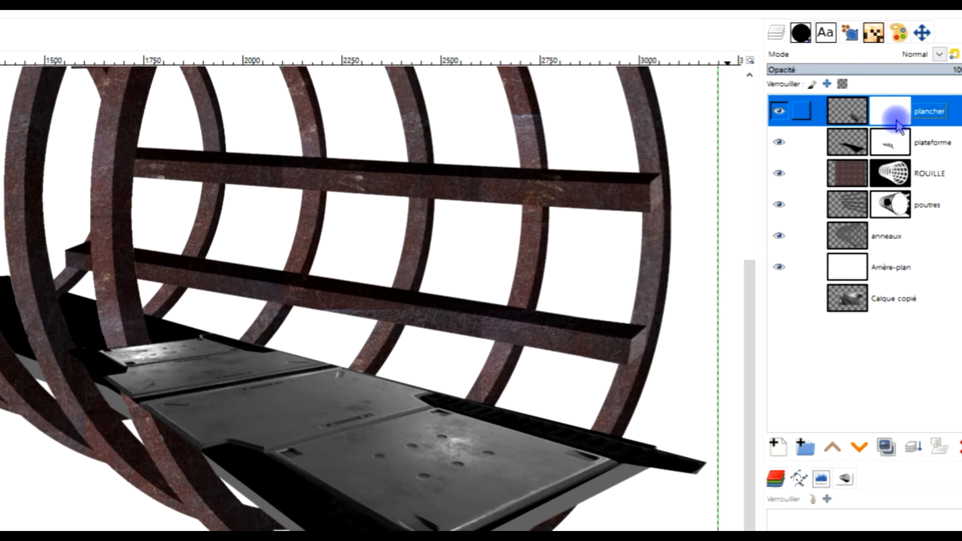
{"action": "key", "text": "ctrl+v"}
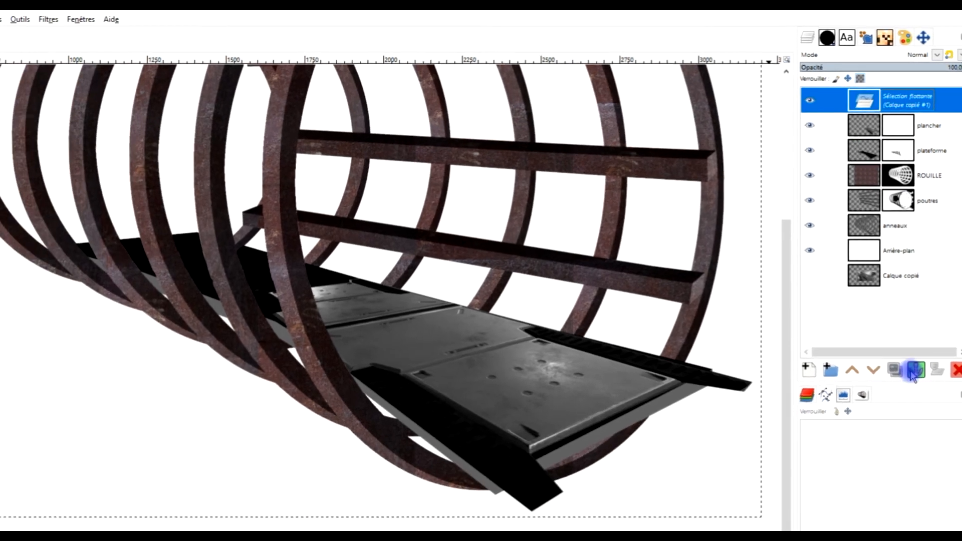
{"action": "left_click", "coordinate": [912, 373]}
Show the Calque copié layer at the top of the stack and outline its rear floor section with Free Select.
{"action": "left_click", "coordinate": [900, 275]}
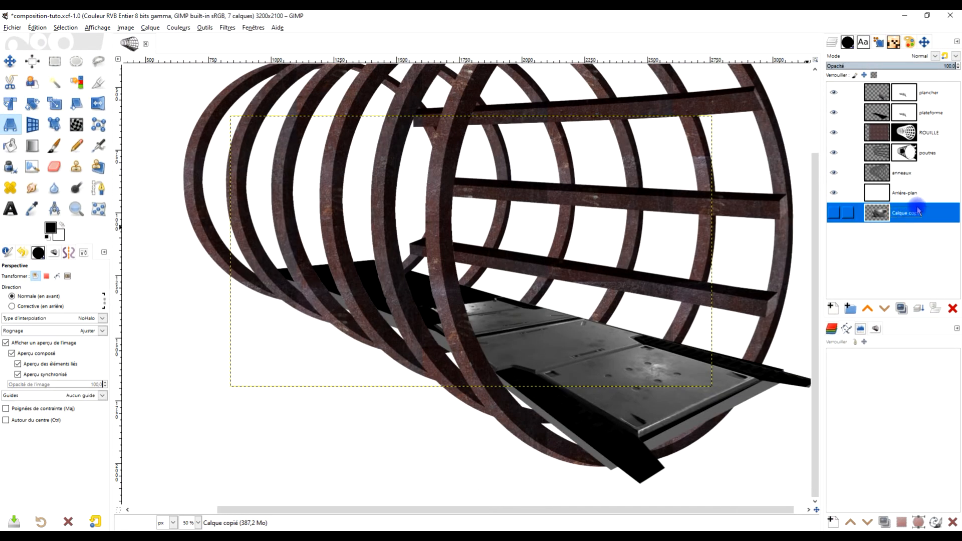
{"action": "left_click_drag", "start_coordinate": [836, 214], "coordinate": [896, 92]}
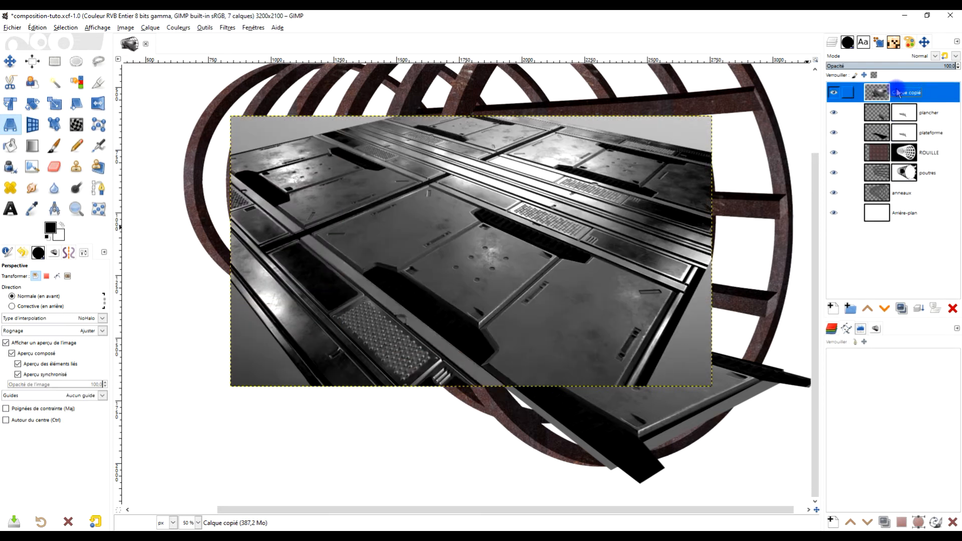
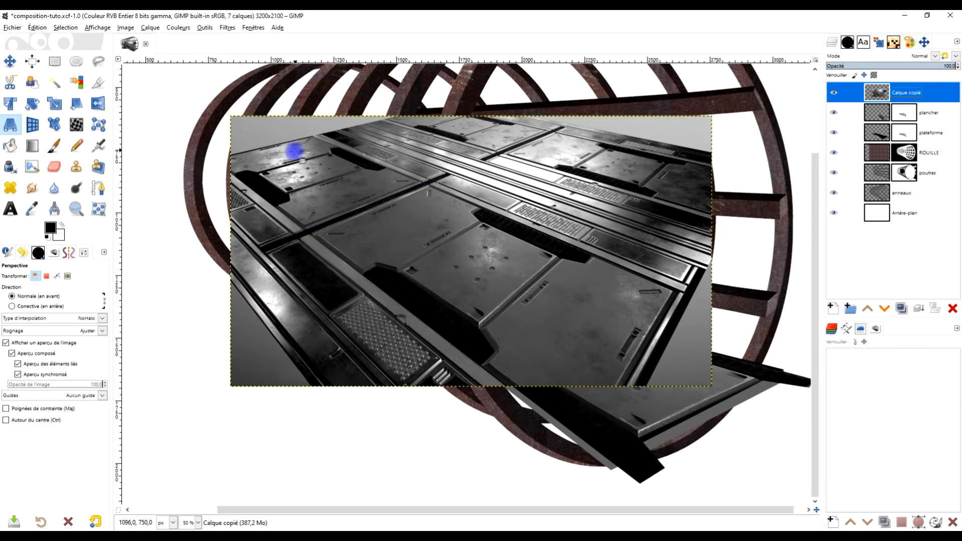
{"action": "left_click", "coordinate": [93, 61]}
{"action": "scroll", "coordinate": [327, 209], "scroll_direction": "up", "scroll_amount": 2}
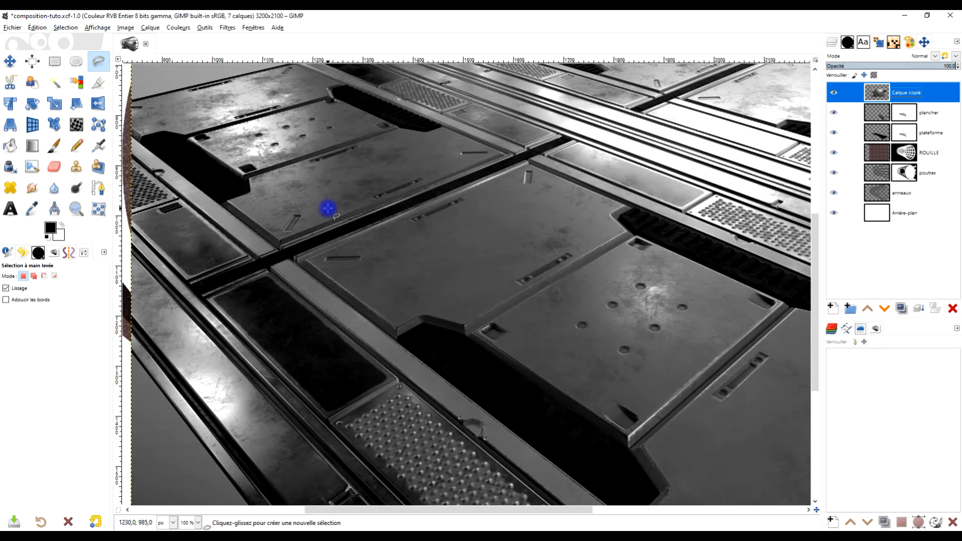
{"action": "left_click", "coordinate": [261, 266]}
{"action": "left_click", "coordinate": [535, 151]}
{"action": "left_click_drag", "start_coordinate": [339, 92], "coordinate": [394, 156]}
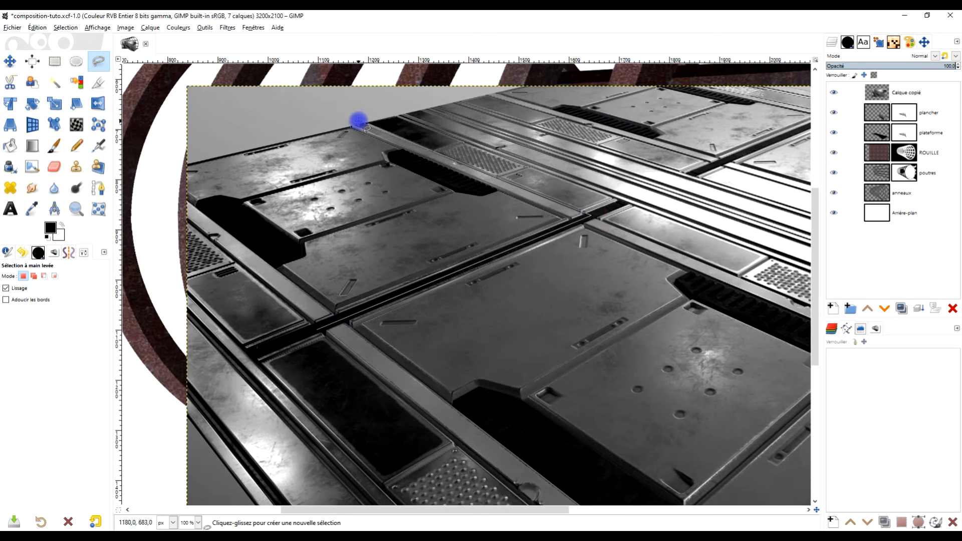
{"action": "mouse_move", "coordinate": [361, 120]}
{"action": "left_mouse_down"}
{"action": "mouse_move", "coordinate": [374, 136]}
{"action": "mouse_move", "coordinate": [383, 129]}
{"action": "mouse_move", "coordinate": [368, 121]}
{"action": "mouse_move", "coordinate": [224, 146]}
{"action": "mouse_move", "coordinate": [180, 165]}
{"action": "left_mouse_up"}
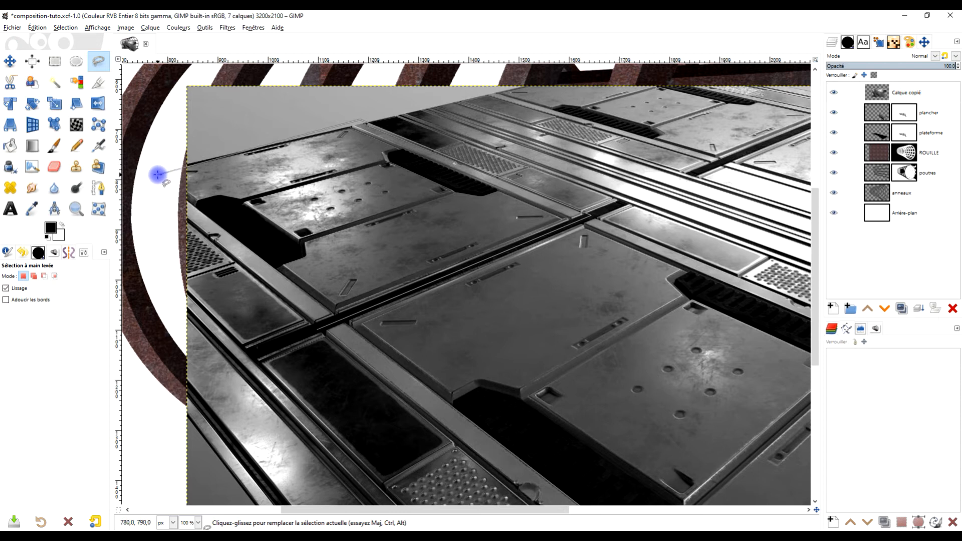
{"action": "mouse_move", "coordinate": [158, 175]}
{"action": "left_mouse_down"}
{"action": "mouse_move", "coordinate": [288, 314]}
{"action": "mouse_move", "coordinate": [309, 320]}
{"action": "mouse_move", "coordinate": [187, 233]}
{"action": "mouse_move", "coordinate": [189, 193]}
{"action": "mouse_move", "coordinate": [158, 173]}
{"action": "mouse_move", "coordinate": [144, 184]}
{"action": "mouse_move", "coordinate": [207, 250]}
{"action": "mouse_move", "coordinate": [134, 174]}
{"action": "left_mouse_up"}
{"action": "mouse_move", "coordinate": [211, 237]}
{"action": "left_mouse_down"}
{"action": "mouse_move", "coordinate": [317, 328]}
{"action": "mouse_move", "coordinate": [440, 277]}
{"action": "mouse_move", "coordinate": [496, 232]}
{"action": "left_mouse_up"}
{"action": "key", "text": "Return"}
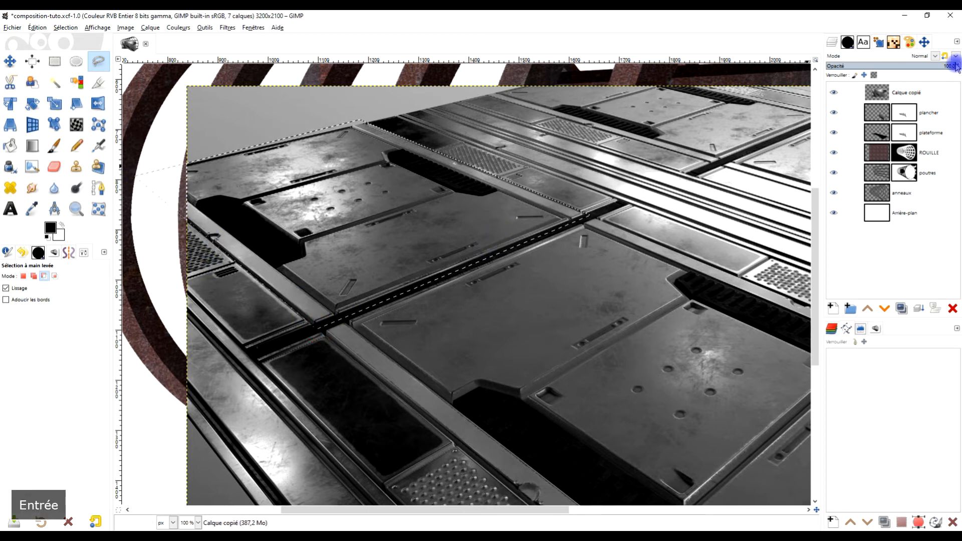
Copy the selected floor section to a new layer and hide the Calque copié layer.
{"action": "key", "text": "ctrl+c"}
{"action": "key", "text": "ctrl+v"}
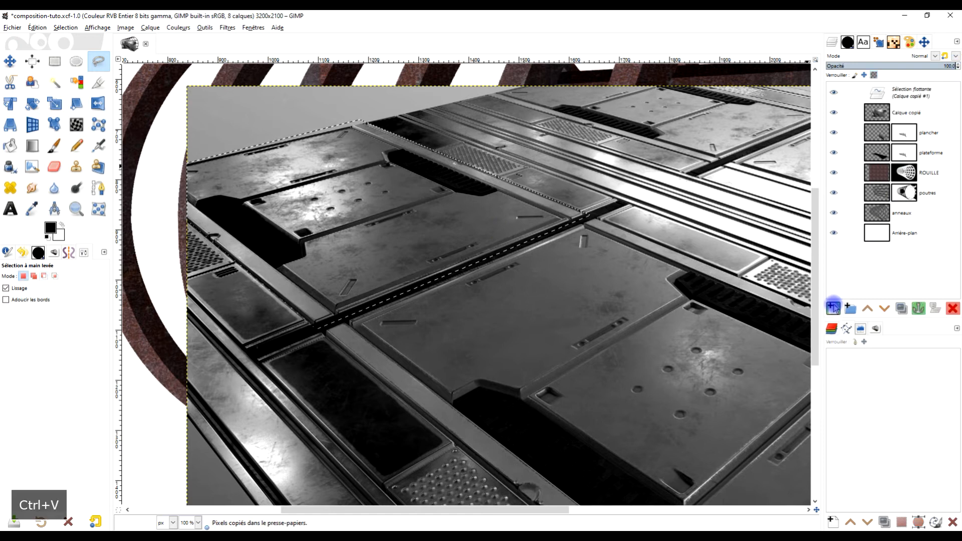
{"action": "left_click", "coordinate": [833, 307]}
{"action": "left_click", "coordinate": [833, 112]}
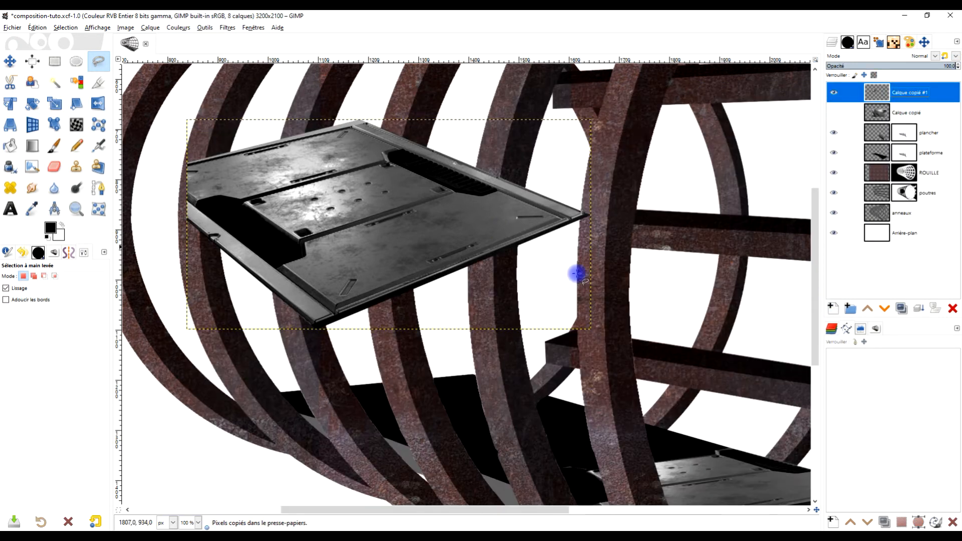
Move the copied floor section down over the rear part of the platform.
{"action": "scroll", "coordinate": [576, 273], "scroll_direction": "down", "scroll_amount": 2}
{"action": "scroll", "coordinate": [522, 294], "scroll_direction": "up", "scroll_amount": 1}
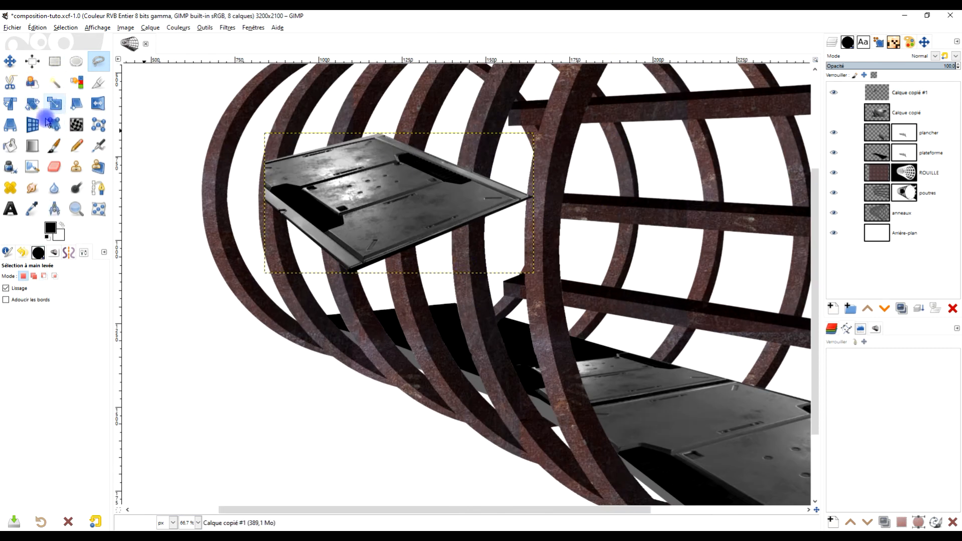
{"action": "left_click", "coordinate": [10, 60]}
{"action": "left_click_drag", "start_coordinate": [381, 210], "coordinate": [445, 336]}
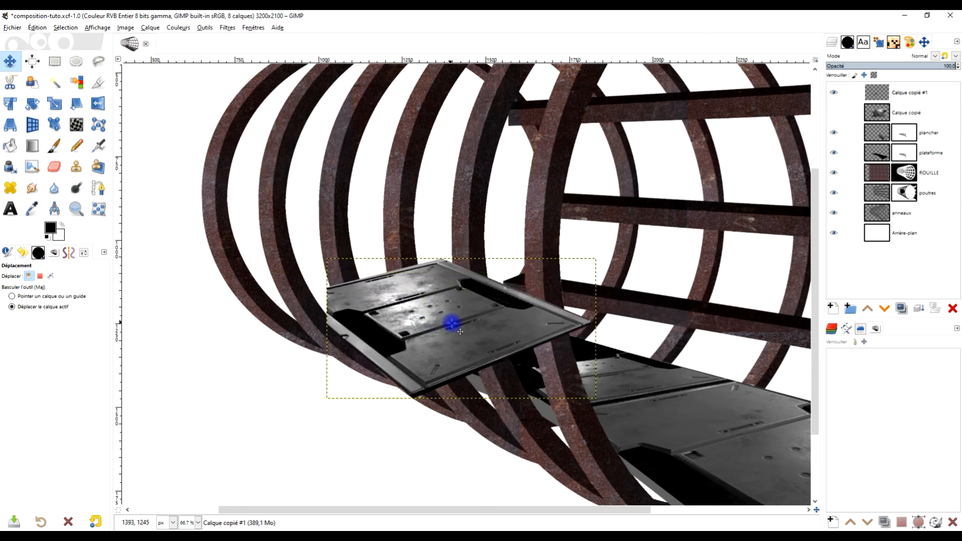
Start a Handle Transform on the copied floor section and place four handles at its corners.
{"action": "left_click", "coordinate": [55, 126]}
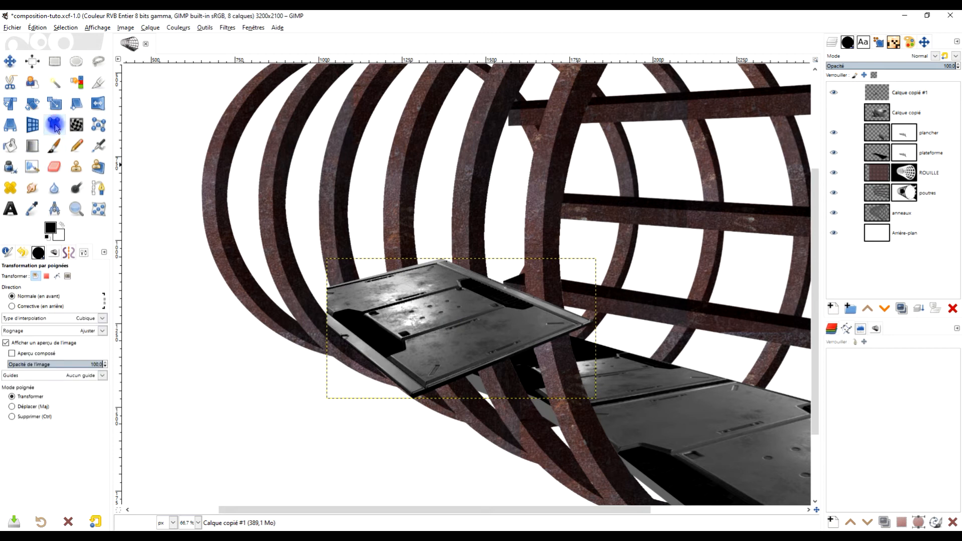
{"action": "left_click", "coordinate": [328, 297]}
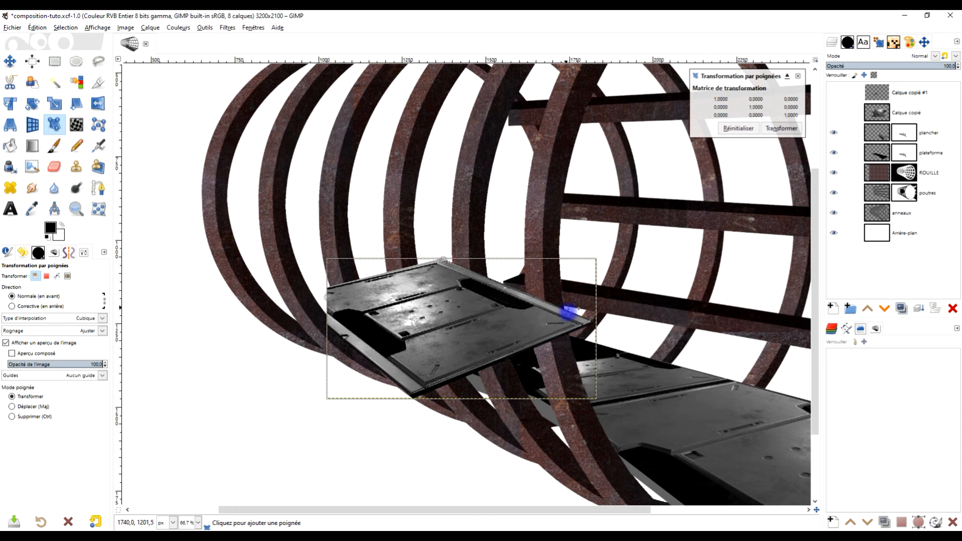
{"action": "left_click", "coordinate": [414, 396]}
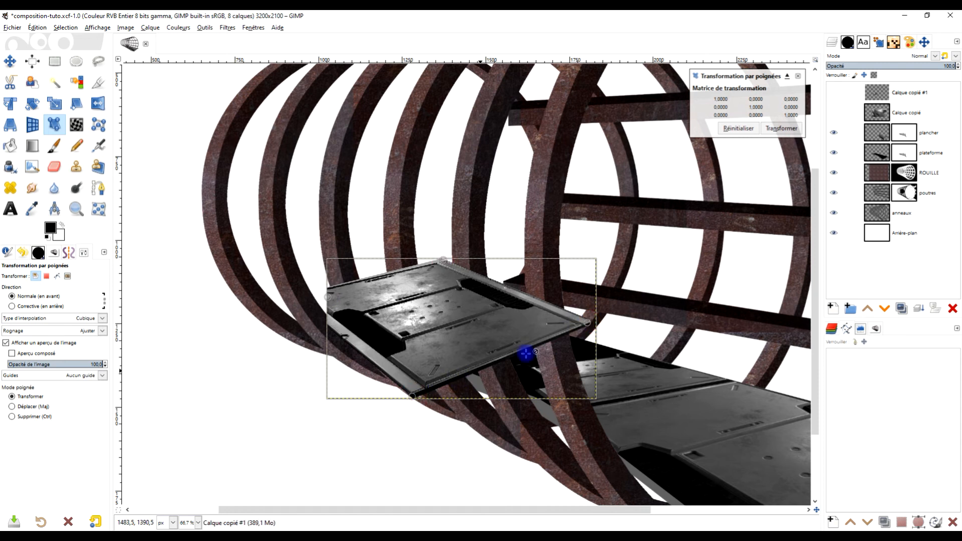
Reposition the four handles so the section follows the rear platform's perspective and meets the front floor, and apply the transformation.
{"action": "left_click_drag", "start_coordinate": [414, 396], "coordinate": [480, 375]}
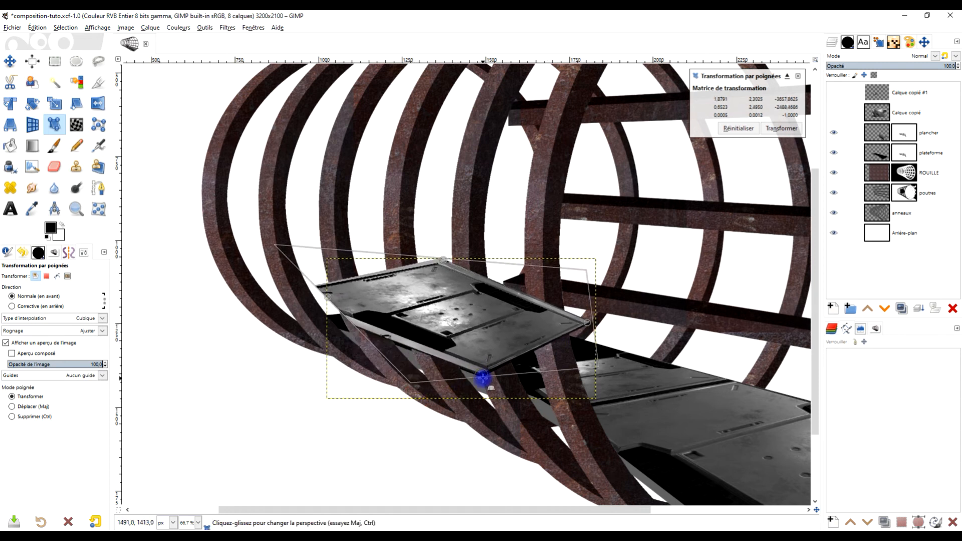
{"action": "left_click_drag", "start_coordinate": [333, 299], "coordinate": [333, 329]}
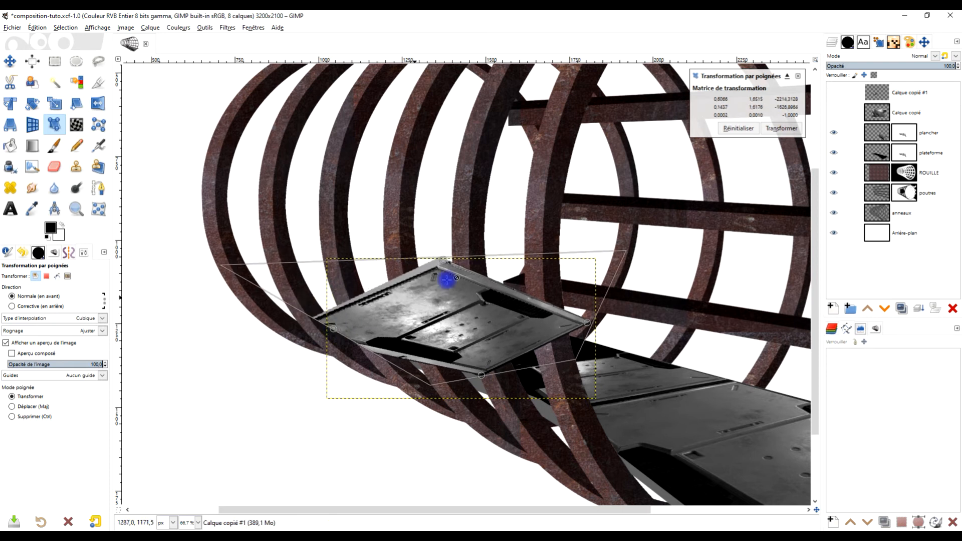
{"action": "left_click_drag", "start_coordinate": [443, 261], "coordinate": [459, 303]}
{"action": "left_click_drag", "start_coordinate": [585, 324], "coordinate": [610, 350]}
{"action": "mouse_move", "coordinate": [333, 330]}
{"action": "left_mouse_down"}
{"action": "mouse_move", "coordinate": [344, 337]}
{"action": "mouse_move", "coordinate": [332, 324]}
{"action": "left_mouse_up"}
{"action": "left_click_drag", "start_coordinate": [482, 374], "coordinate": [468, 373]}
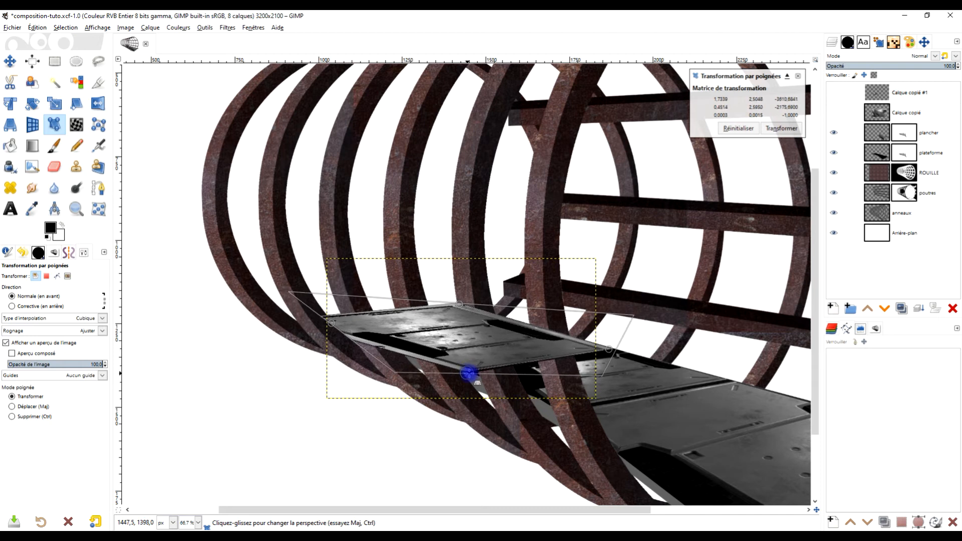
{"action": "mouse_move", "coordinate": [461, 307]}
{"action": "left_mouse_down"}
{"action": "mouse_move", "coordinate": [466, 322]}
{"action": "mouse_move", "coordinate": [461, 307]}
{"action": "left_mouse_up"}
{"action": "mouse_move", "coordinate": [333, 328]}
{"action": "left_mouse_down"}
{"action": "mouse_move", "coordinate": [346, 328]}
{"action": "mouse_move", "coordinate": [343, 320]}
{"action": "left_mouse_up"}
{"action": "mouse_move", "coordinate": [472, 373]}
{"action": "left_mouse_down"}
{"action": "mouse_move", "coordinate": [488, 378]}
{"action": "mouse_move", "coordinate": [458, 380]}
{"action": "mouse_move", "coordinate": [483, 373]}
{"action": "left_mouse_up"}
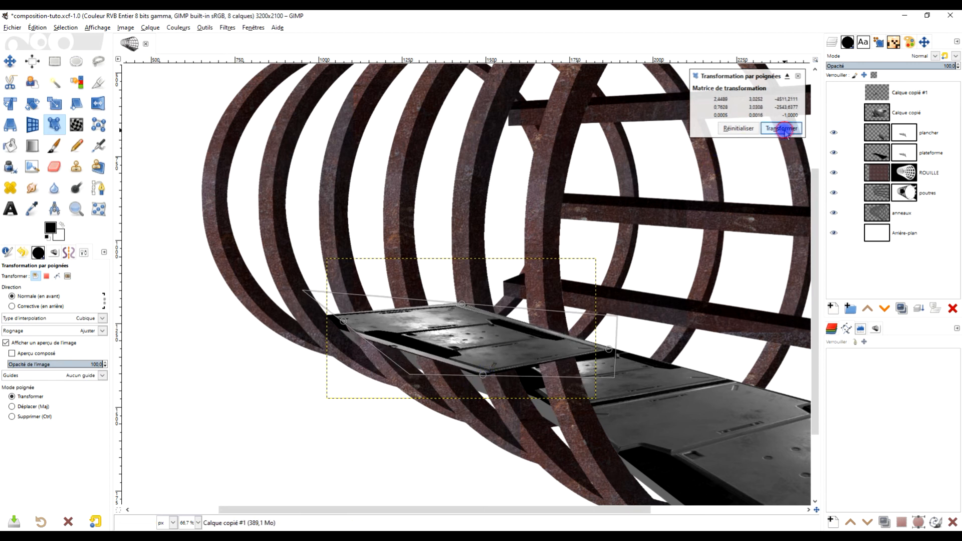
{"action": "left_click", "coordinate": [782, 128]}
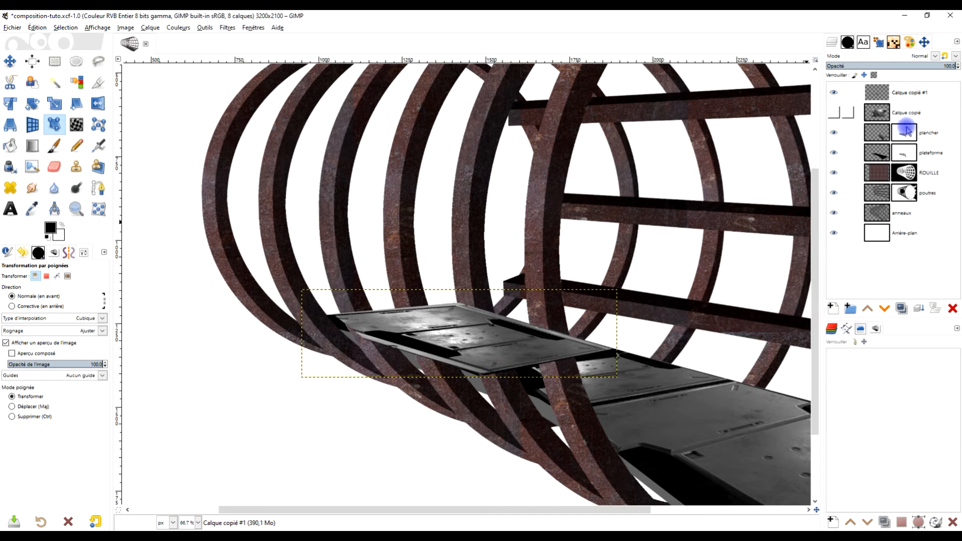
Move the Calque copié layer to the bottom of the stack and copy the plancher layer's mask content.
{"action": "left_click_drag", "start_coordinate": [879, 115], "coordinate": [891, 239]}
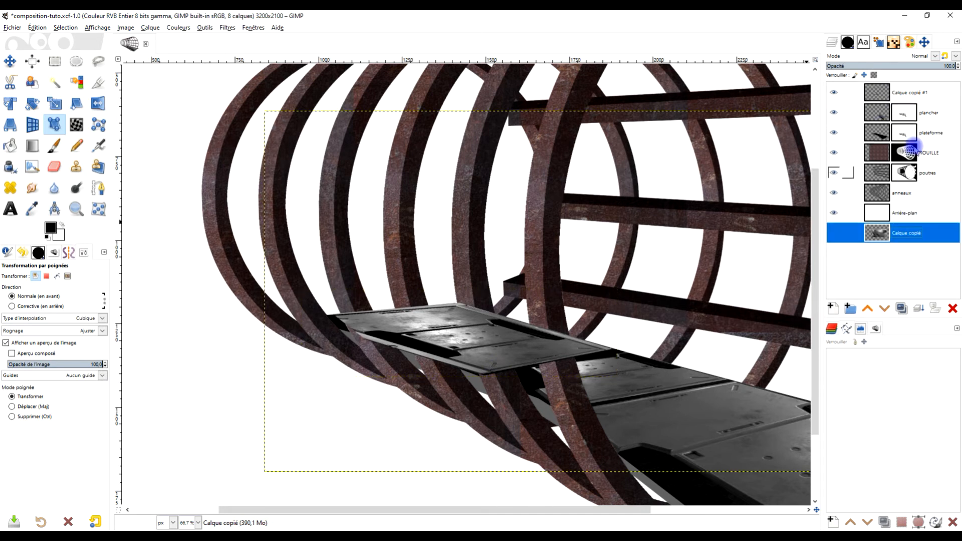
{"action": "left_click", "coordinate": [904, 115]}
{"action": "key", "text": "ctrl+c"}
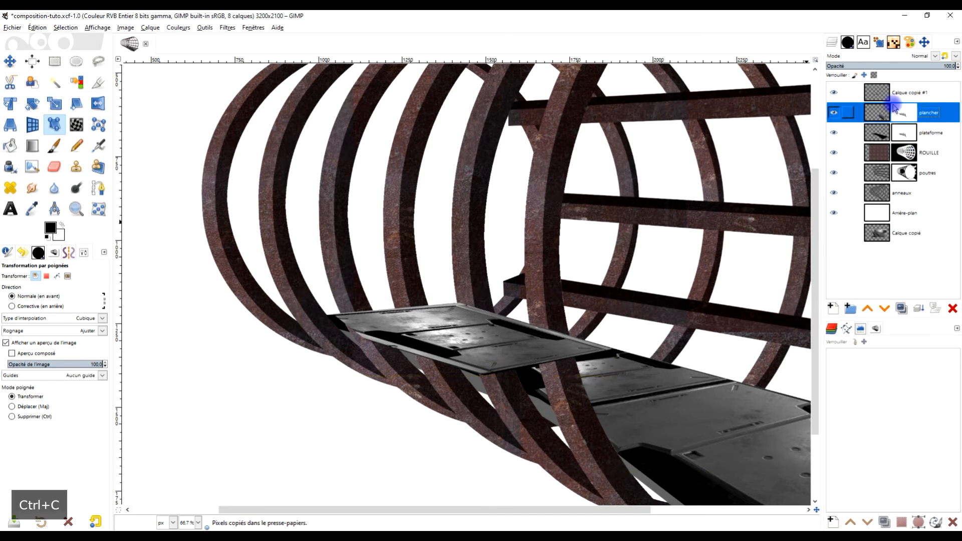
{"action": "left_click", "coordinate": [880, 94]}
{"action": "right_click", "coordinate": [880, 94]}
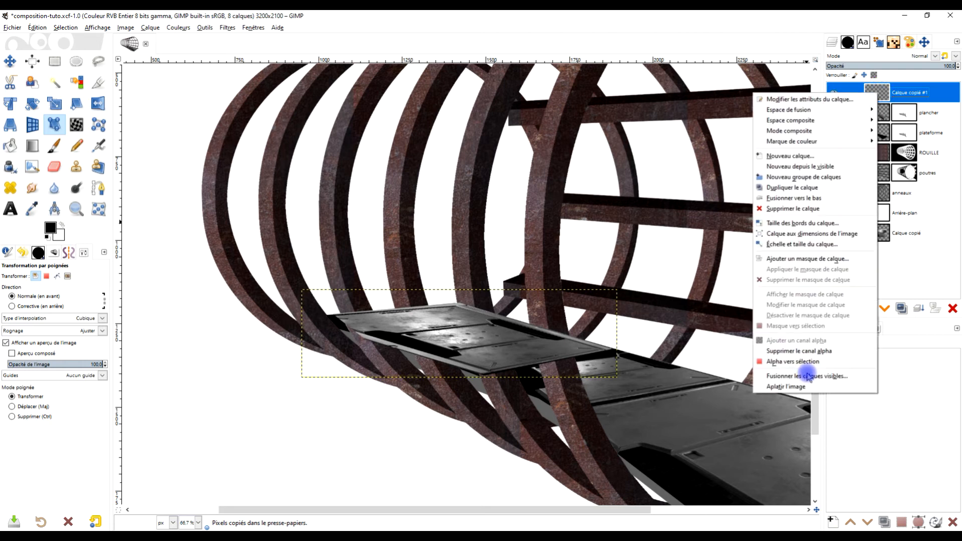
{"action": "left_click", "coordinate": [823, 260]}
{"action": "left_click", "coordinate": [877, 347]}
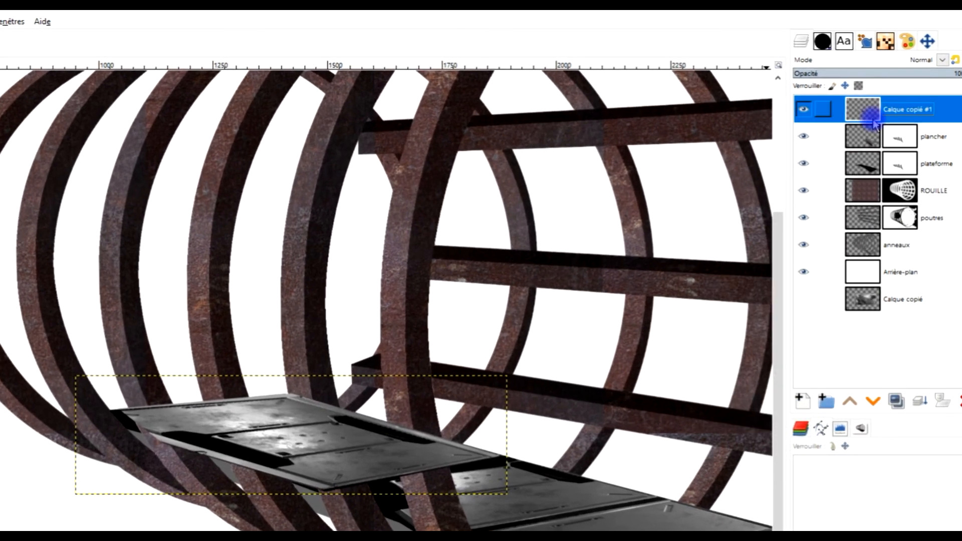
Resize the Calque copié #1 layer to the image size.
{"action": "right_click", "coordinate": [873, 121]}
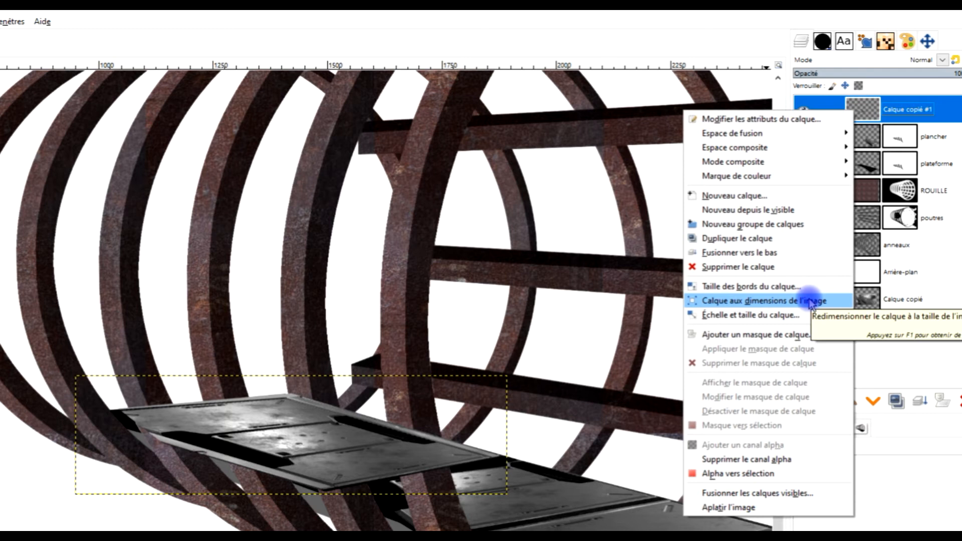
{"action": "left_click", "coordinate": [810, 301]}
Add a white, full-opacity mask to the Calque copié #1 layer, paste the copied plancher mask into it and anchor it.
{"action": "right_click", "coordinate": [859, 105]}
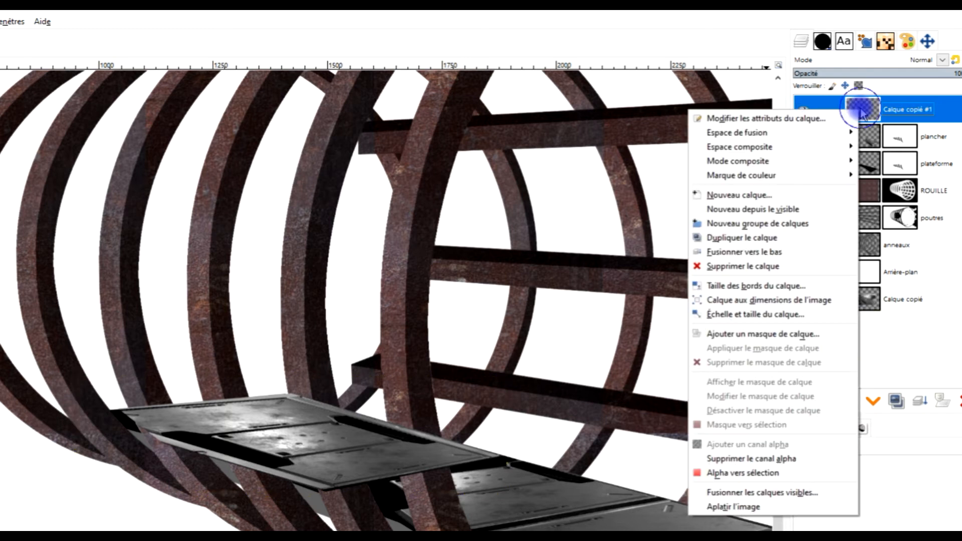
{"action": "left_click", "coordinate": [801, 334]}
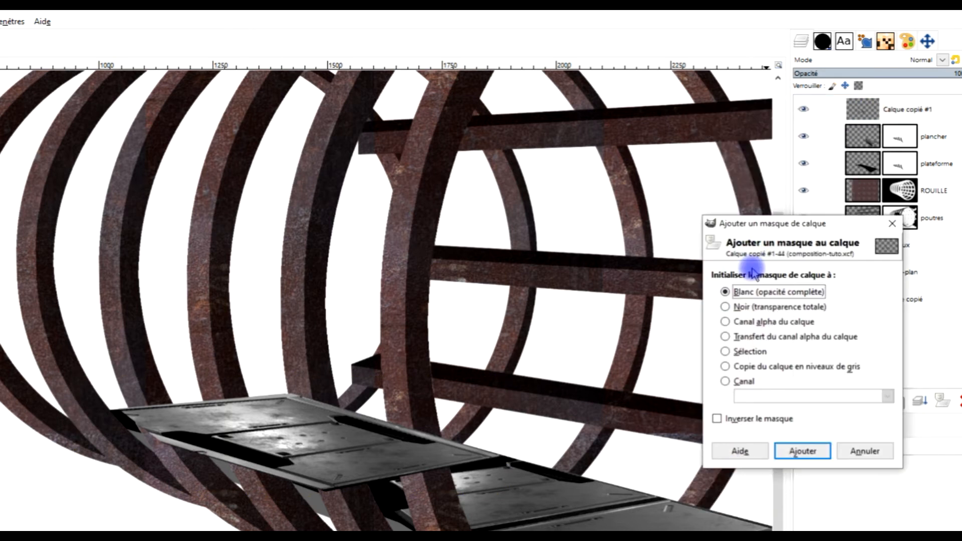
{"action": "left_click", "coordinate": [801, 450]}
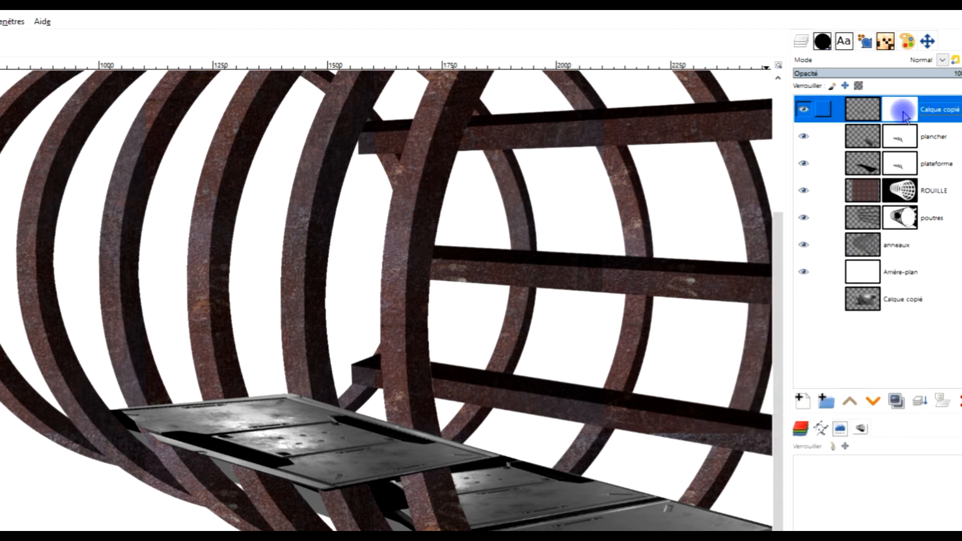
{"action": "key", "text": "ctrl+v"}
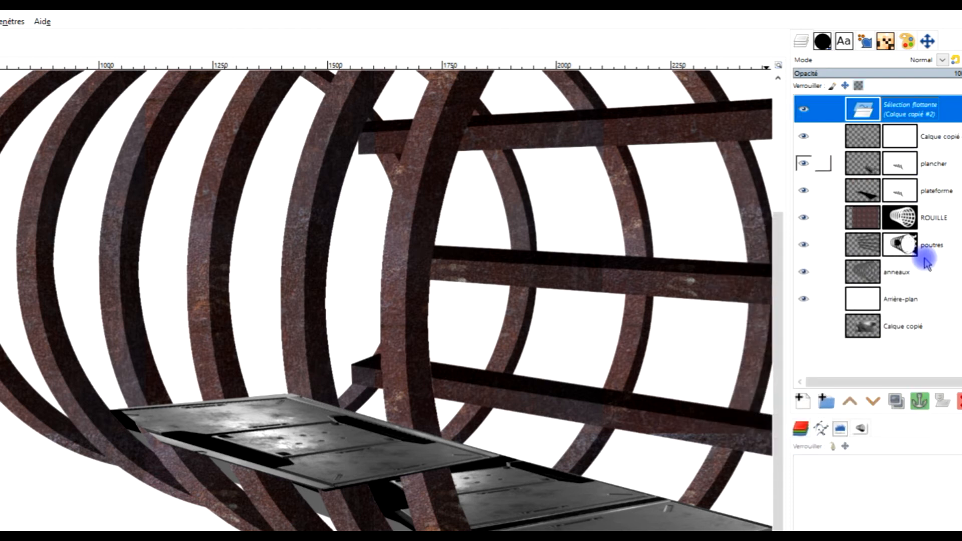
{"action": "left_click", "coordinate": [862, 403]}
{"action": "key", "text": "ctrl+h"}
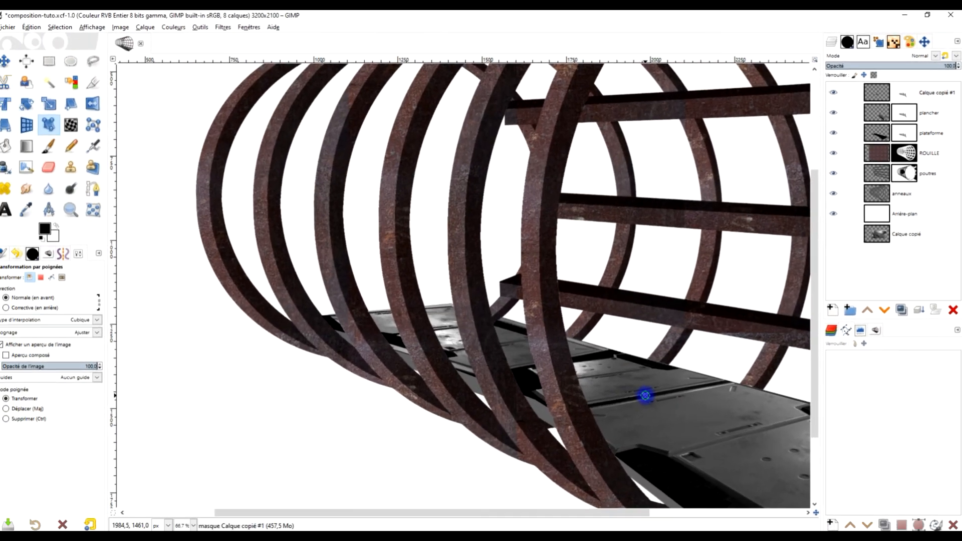
Duplicate the plancher layer and delete the layer mask from the duplicate.
{"action": "key", "text": "1"}
{"action": "left_click", "coordinate": [873, 115]}
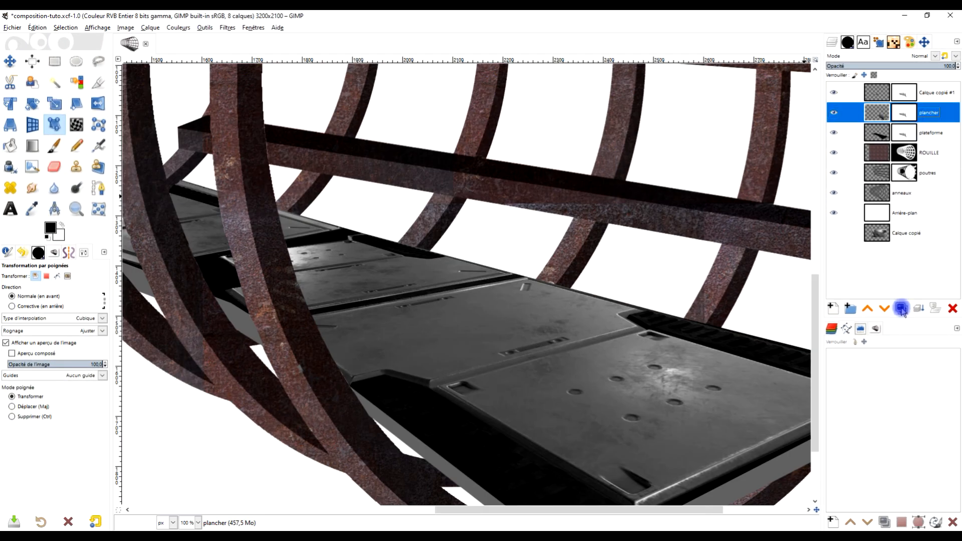
{"action": "left_click", "coordinate": [900, 309]}
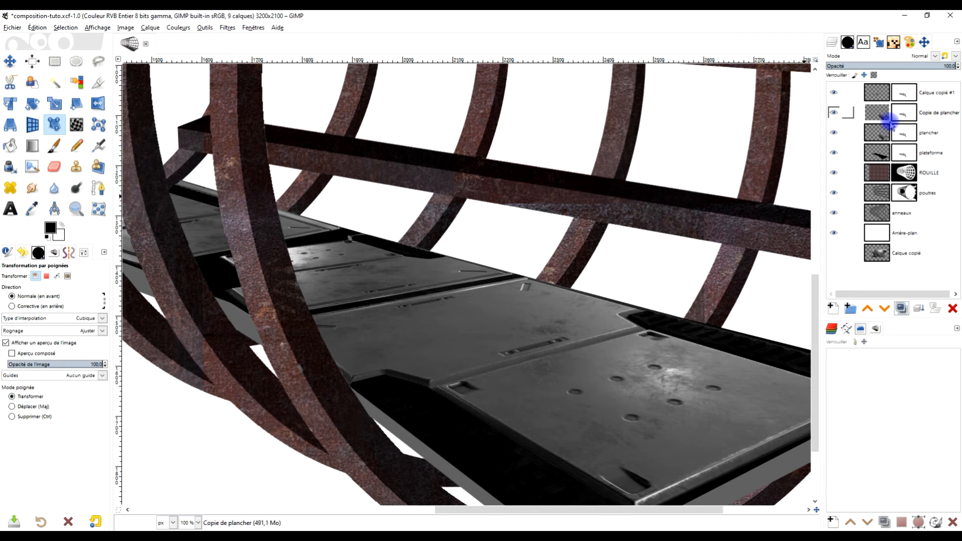
{"action": "right_click", "coordinate": [899, 115]}
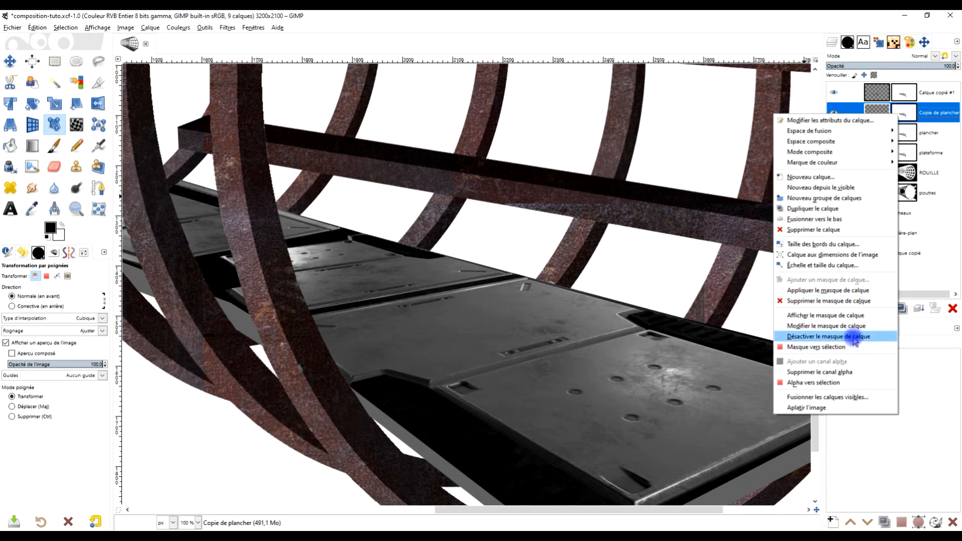
{"action": "left_click", "coordinate": [853, 338]}
{"action": "scroll", "coordinate": [507, 224], "scroll_direction": "down", "scroll_amount": 2}
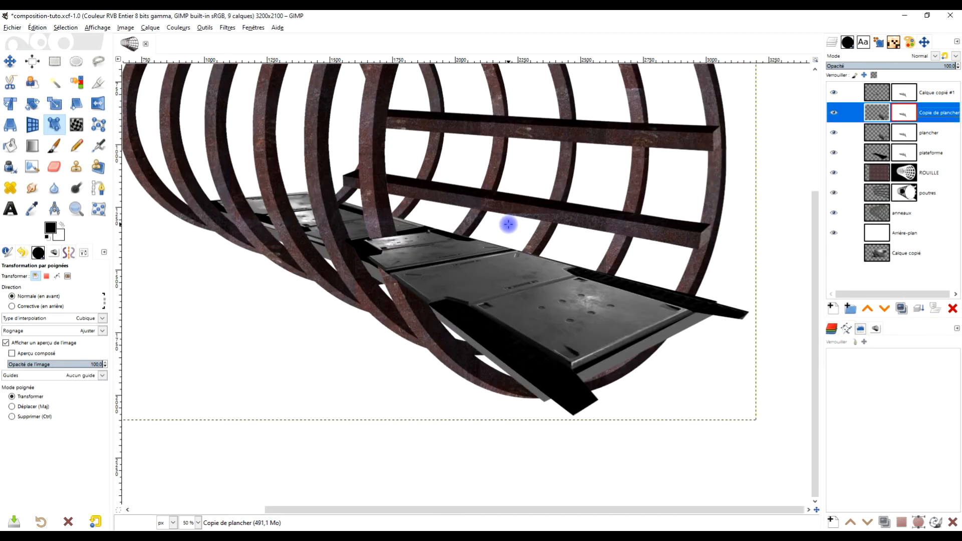
{"action": "scroll", "coordinate": [508, 224], "scroll_direction": "up", "scroll_amount": 1}
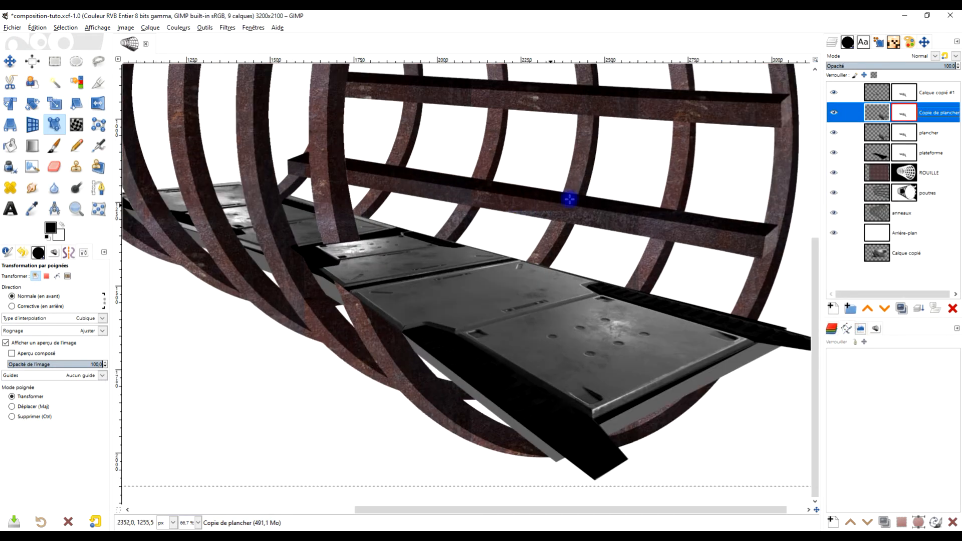
{"action": "right_click", "coordinate": [904, 113]}
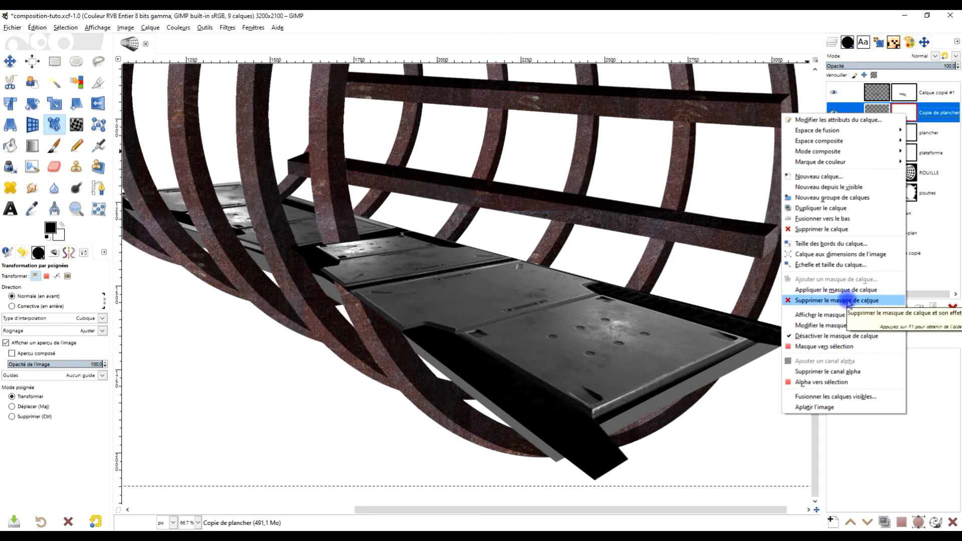
{"action": "left_click", "coordinate": [847, 300]}
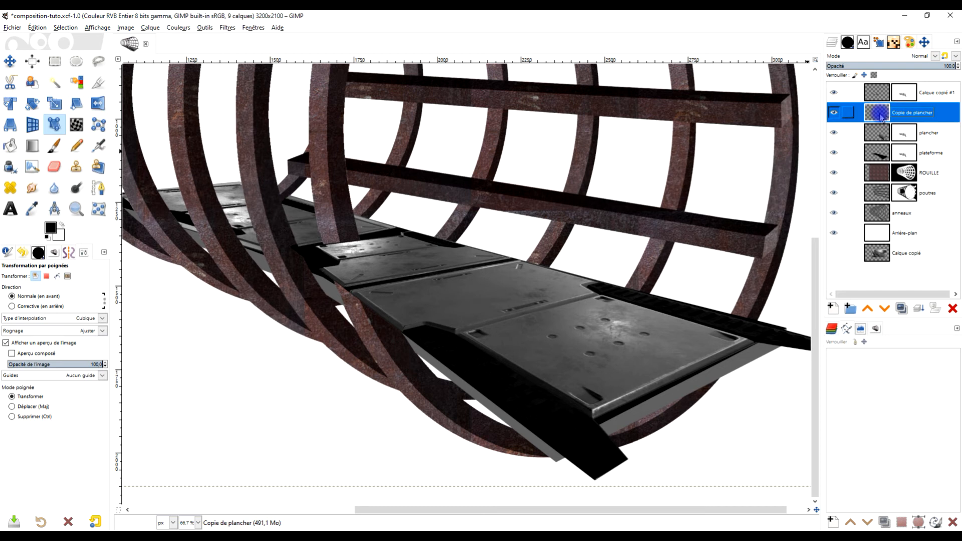
Crop the Copie de plancher layer to its content and place four Handle Transform handles at the corners of its rear panels.
{"action": "left_click", "coordinate": [150, 27]}
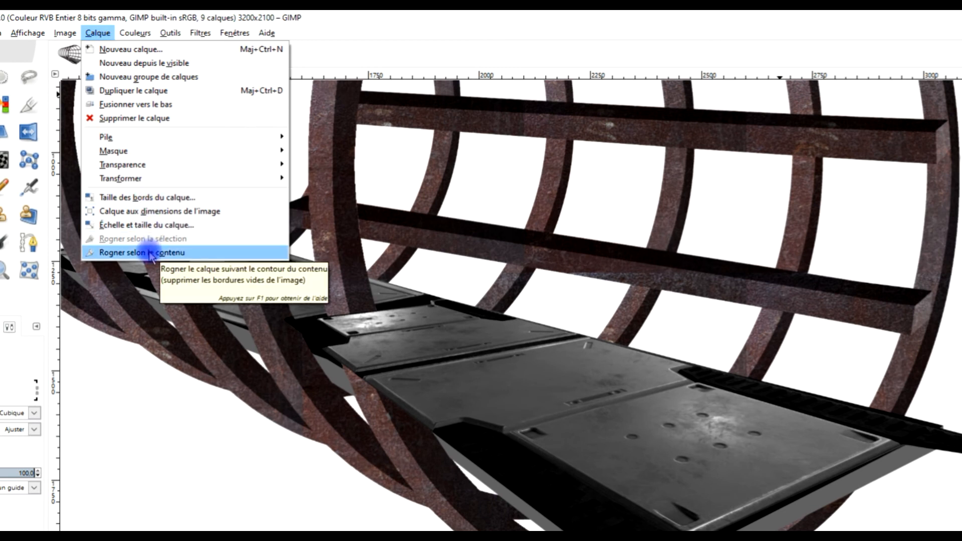
{"action": "left_click", "coordinate": [150, 253]}
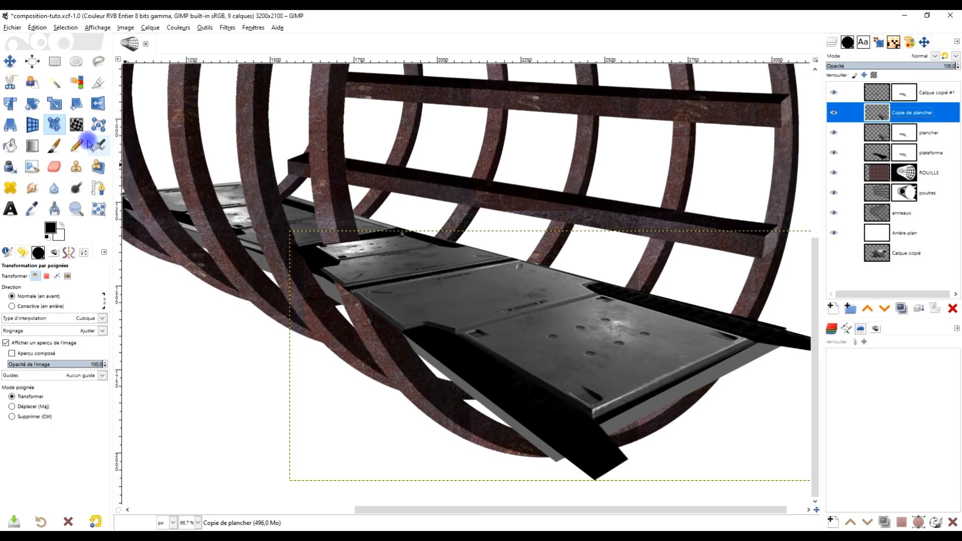
{"action": "left_click", "coordinate": [53, 123]}
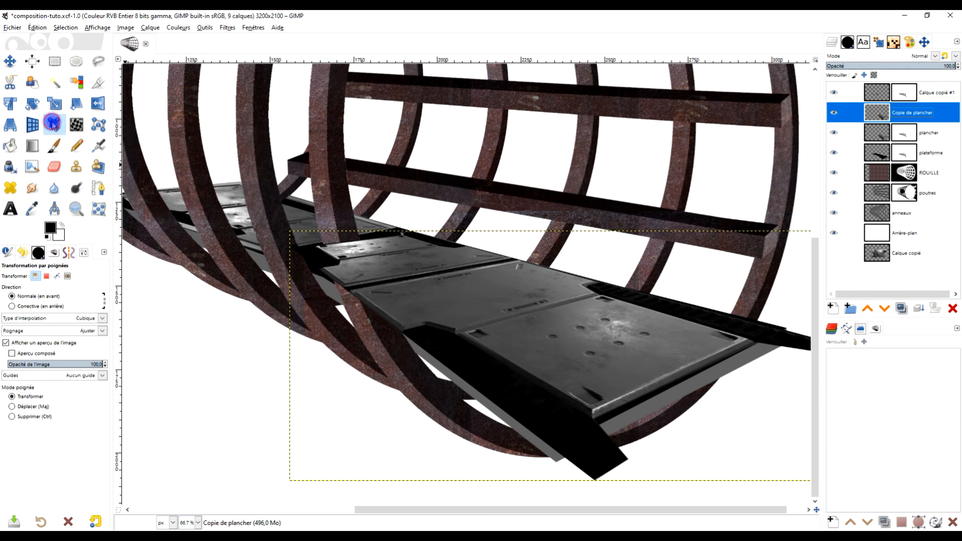
{"action": "scroll", "coordinate": [323, 252], "scroll_direction": "up", "scroll_amount": 2}
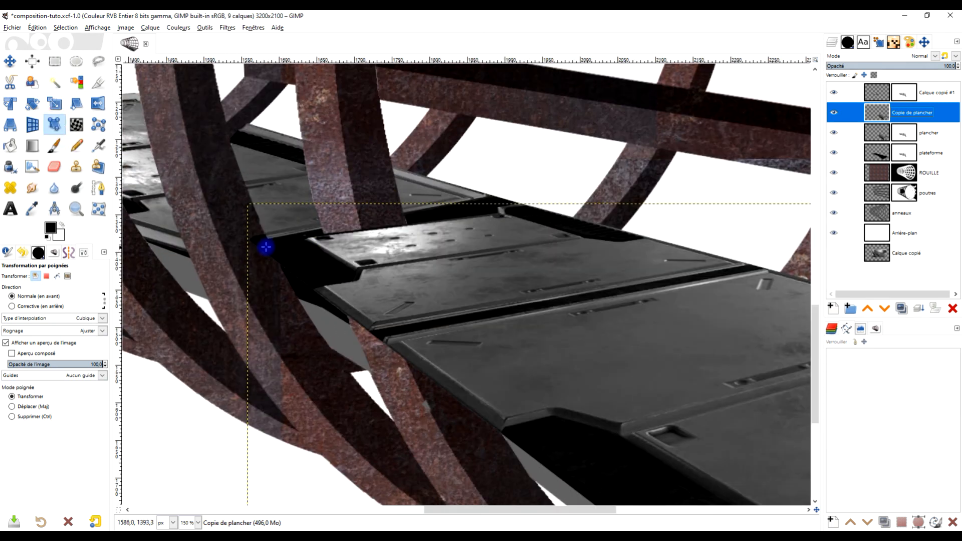
{"action": "left_click", "coordinate": [258, 244]}
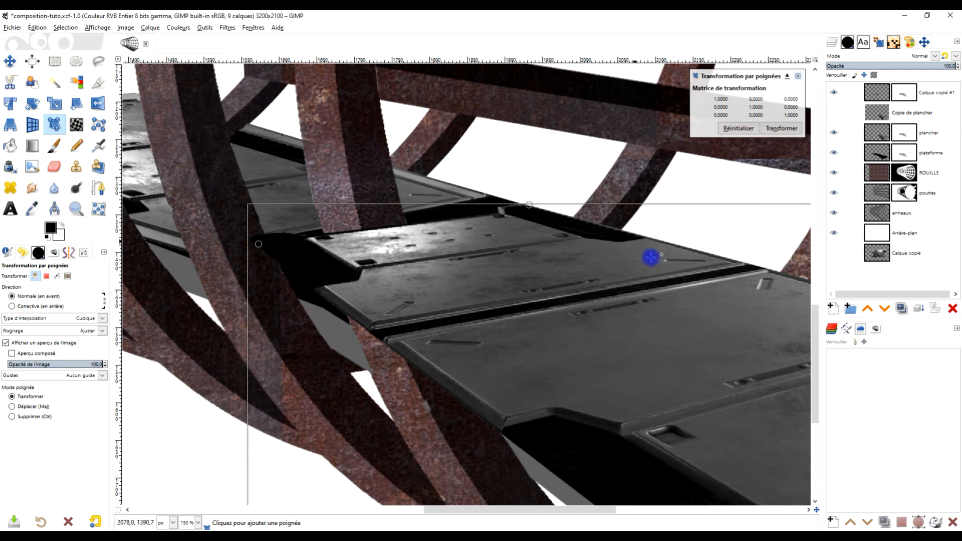
{"action": "scroll", "coordinate": [781, 273], "scroll_direction": "right", "scroll_amount": 3}
{"action": "scroll", "coordinate": [781, 273], "scroll_direction": "down", "scroll_amount": 2}
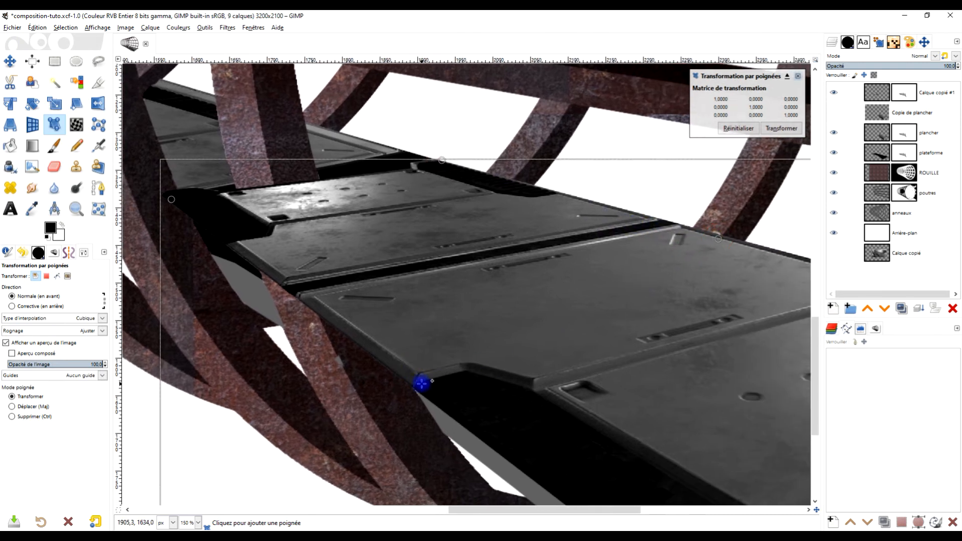
Reposition the handles to widen and shift the copied floor's rear end toward the section behind it, and apply the transformation.
{"action": "left_click_drag", "start_coordinate": [441, 160], "coordinate": [406, 153]}
{"action": "mouse_move", "coordinate": [171, 199]}
{"action": "left_mouse_down"}
{"action": "mouse_move", "coordinate": [167, 214]}
{"action": "mouse_move", "coordinate": [160, 209]}
{"action": "left_mouse_up"}
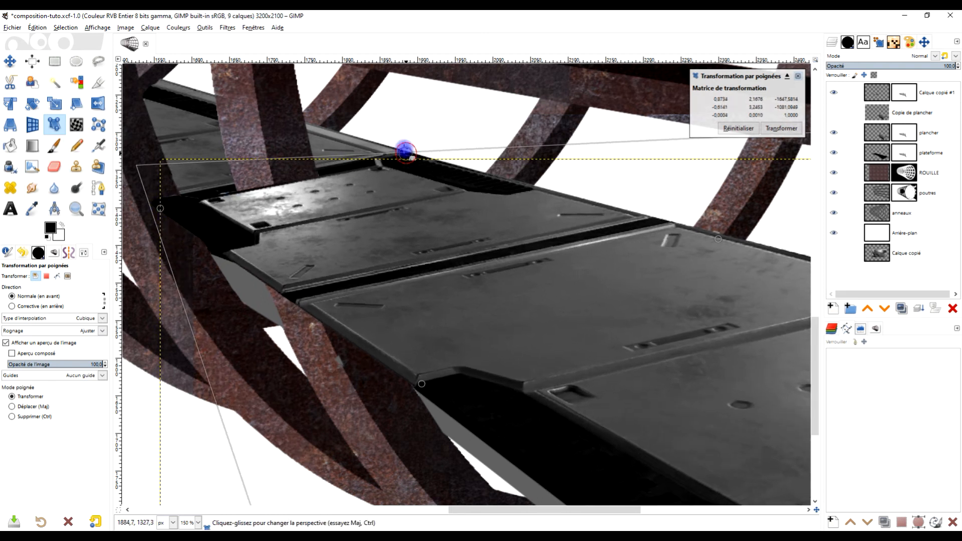
{"action": "left_click_drag", "start_coordinate": [405, 153], "coordinate": [396, 145]}
{"action": "left_click", "coordinate": [665, 223]}
{"action": "left_click_drag", "start_coordinate": [722, 239], "coordinate": [724, 232]}
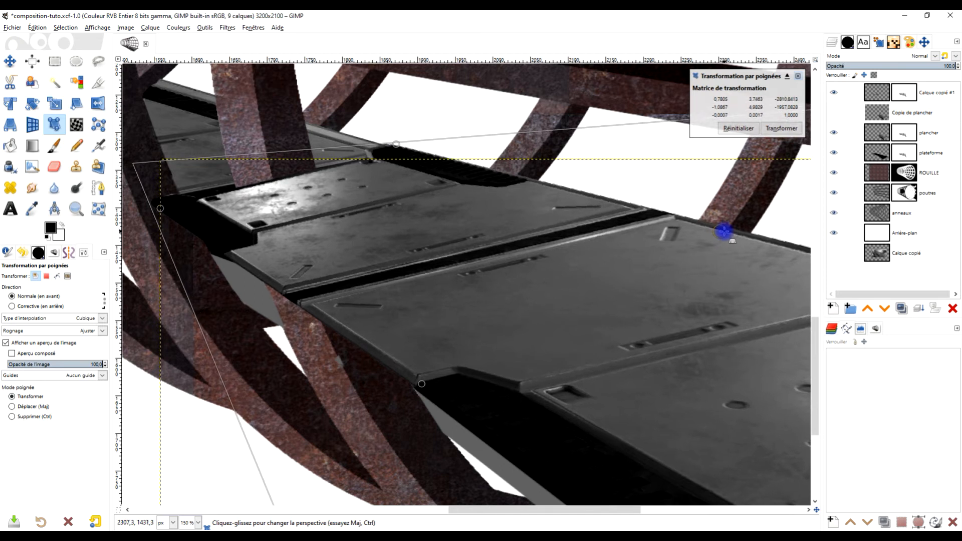
{"action": "left_click_drag", "start_coordinate": [160, 208], "coordinate": [157, 204]}
{"action": "left_click", "coordinate": [779, 129]}
Toggle the Copie de plancher layer's visibility to compare the transformed floor with the original.
{"action": "scroll", "coordinate": [650, 266], "scroll_direction": "down", "scroll_amount": 3}
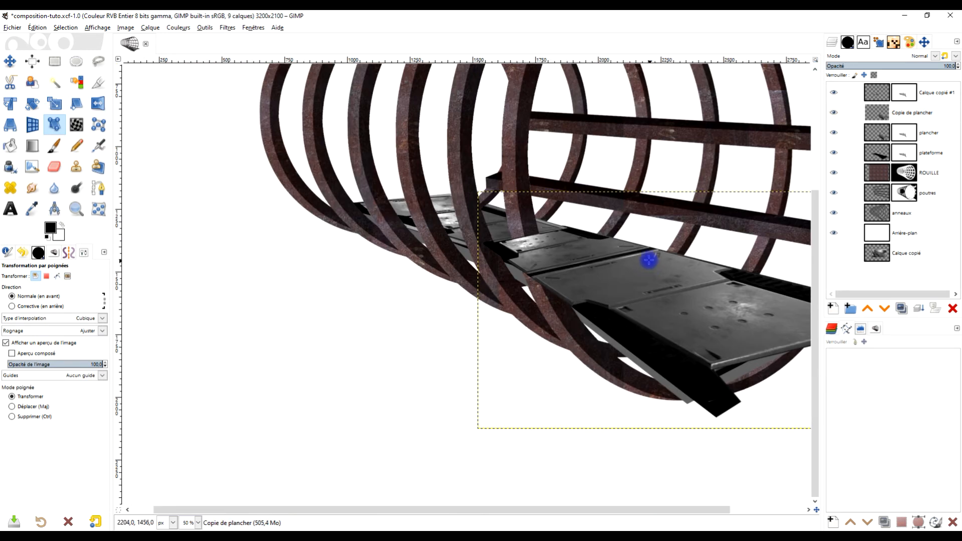
{"action": "scroll", "coordinate": [648, 260], "scroll_direction": "up", "scroll_amount": 2}
{"action": "left_click_drag", "start_coordinate": [693, 243], "coordinate": [619, 239]}
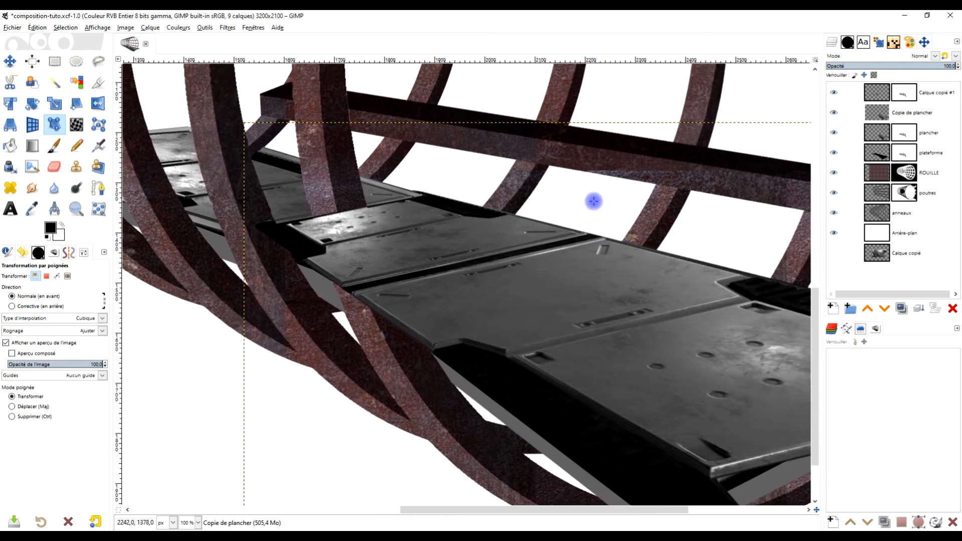
{"action": "left_click", "coordinate": [836, 114]}
{"action": "left_click", "coordinate": [835, 114]}
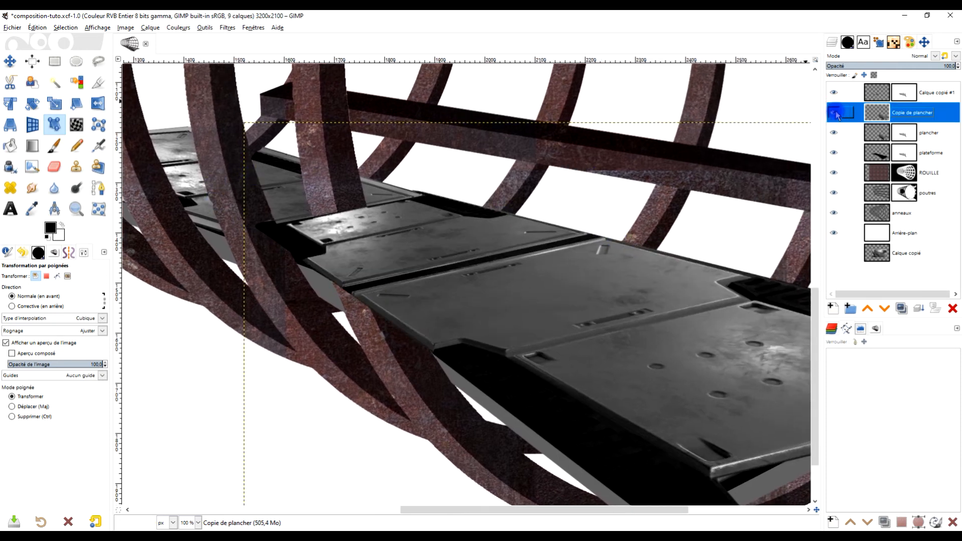
{"action": "scroll", "coordinate": [368, 246], "scroll_direction": "down", "scroll_amount": 2}
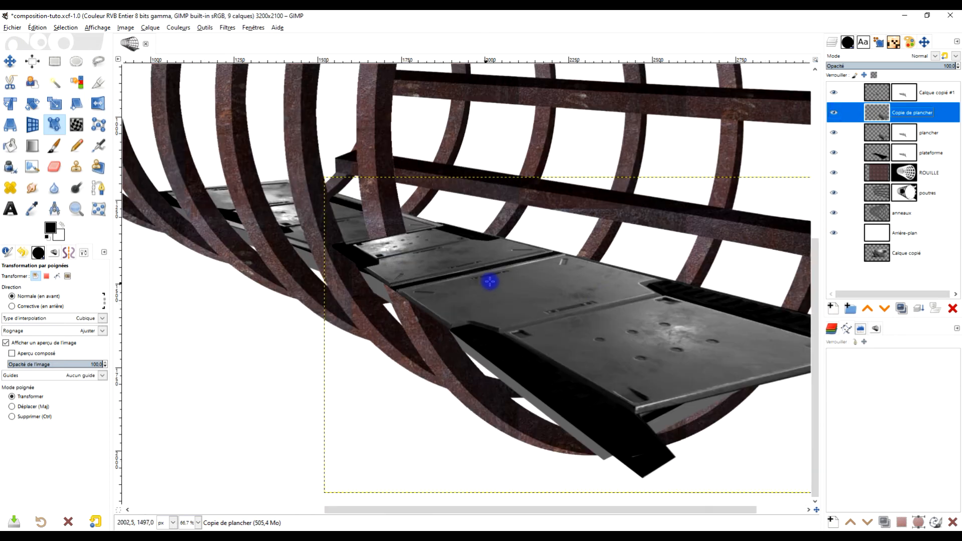
{"action": "scroll", "coordinate": [489, 279], "scroll_direction": "up", "scroll_amount": 1}
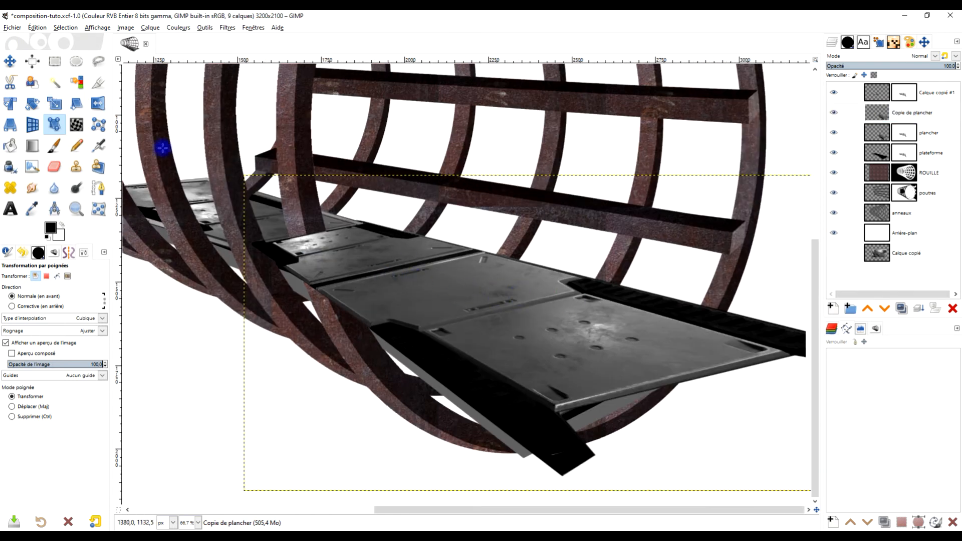
Switch to the Free Select tool and add a white, full-opacity layer mask to the Copie de plancher layer.
{"action": "left_click", "coordinate": [98, 60]}
{"action": "right_click", "coordinate": [871, 113]}
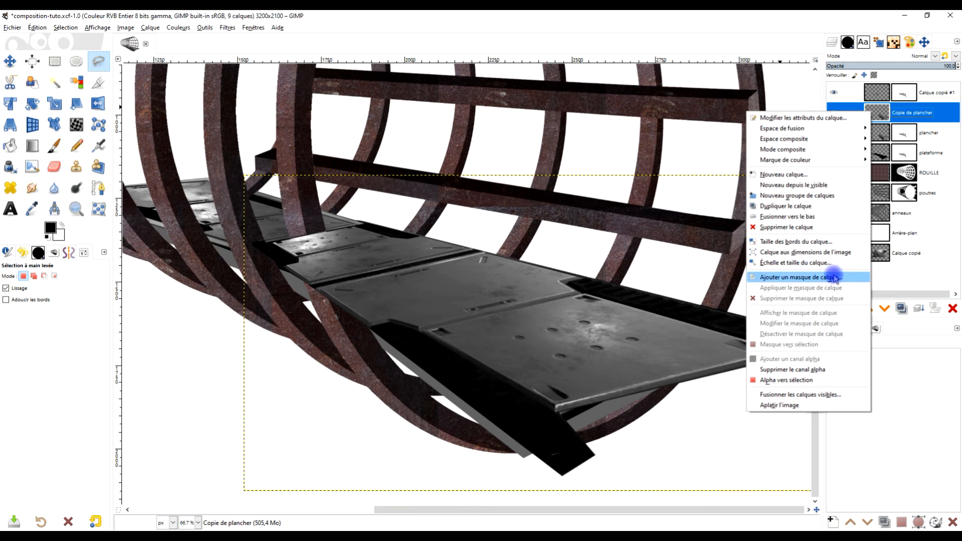
{"action": "left_click", "coordinate": [834, 276]}
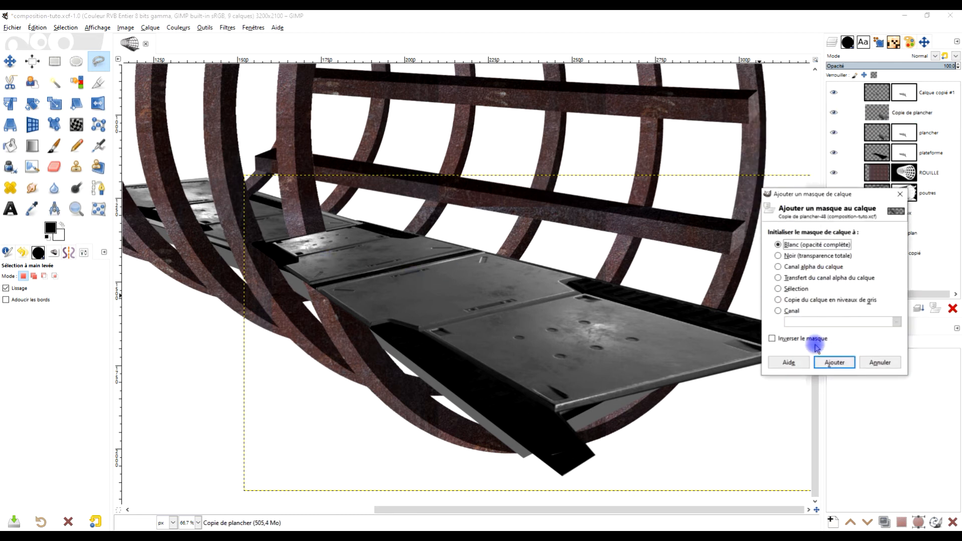
{"action": "left_click", "coordinate": [834, 362]}
Lasso the front part of the platform, fill it with black on the Copie de plancher mask, and clear the selection.
{"action": "left_click", "coordinate": [325, 319]}
{"action": "left_click", "coordinate": [558, 246]}
{"action": "left_click", "coordinate": [781, 263]}
{"action": "left_click", "coordinate": [498, 468]}
{"action": "left_click", "coordinate": [215, 254]}
{"action": "key", "text": "Return"}
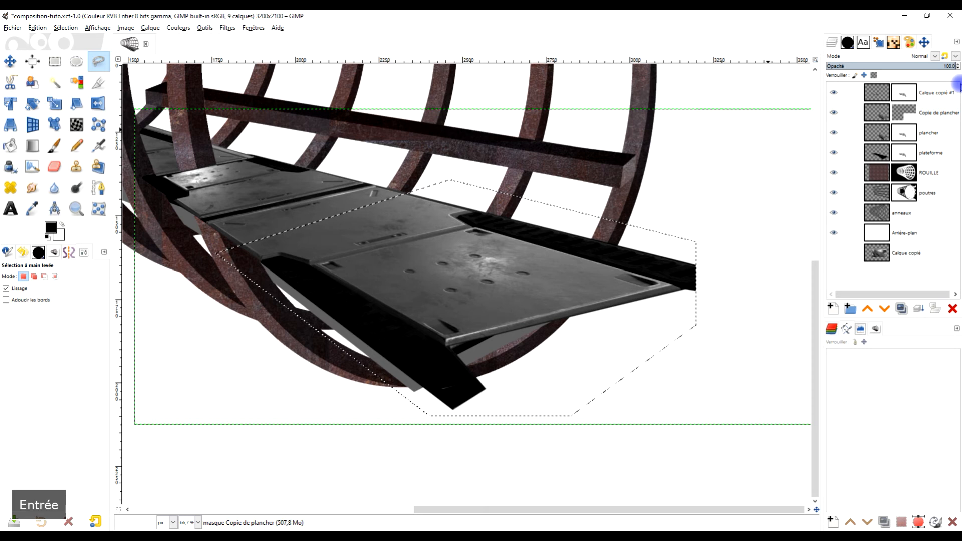
{"action": "left_click", "coordinate": [904, 112]}
{"action": "left_click_drag", "start_coordinate": [50, 228], "coordinate": [422, 254]}
{"action": "left_click_drag", "start_coordinate": [402, 185], "coordinate": [499, 217]}
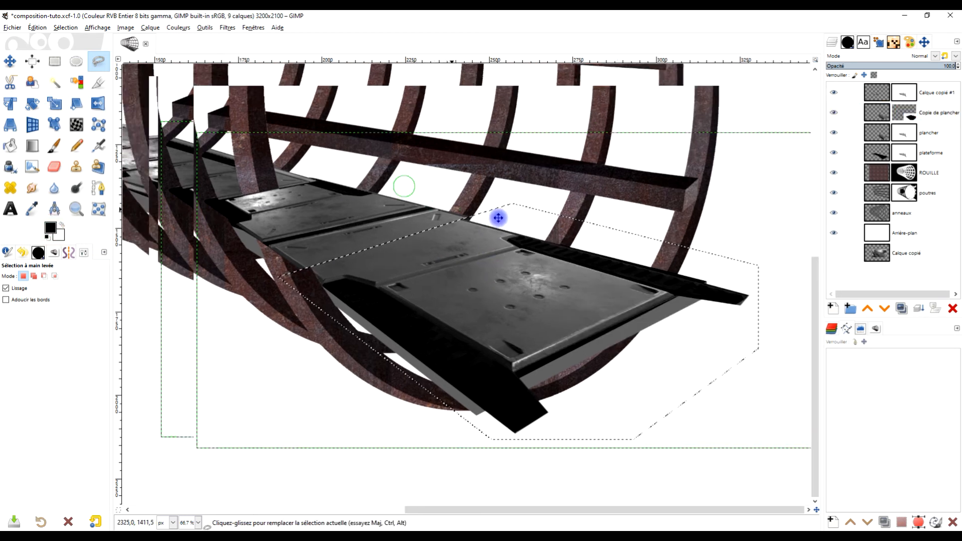
{"action": "left_click", "coordinate": [76, 60]}
{"action": "left_click_drag", "start_coordinate": [336, 118], "coordinate": [340, 121]}
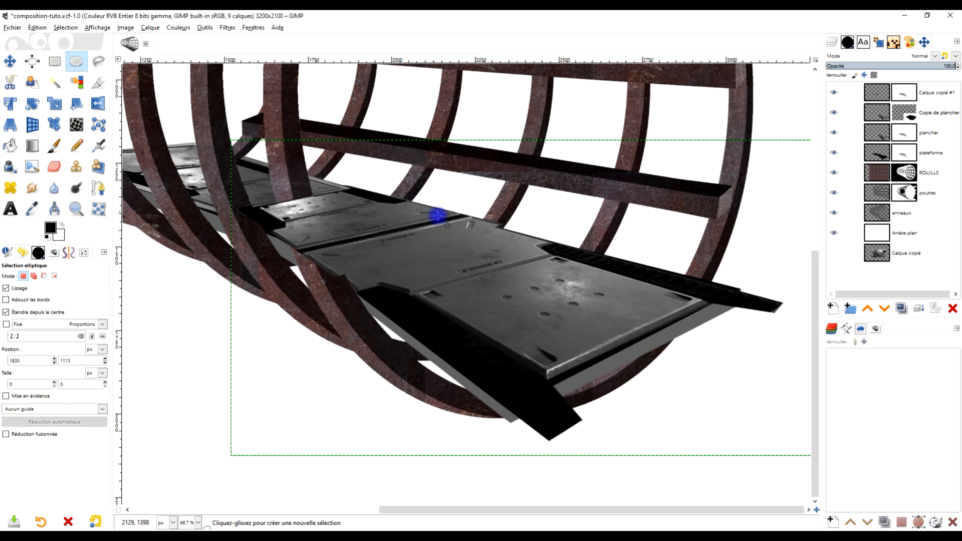
Toggle the Copie de plancher layer's visibility to check its seam with the front floor, and resize the layer to the image size.
{"action": "scroll", "coordinate": [431, 246], "scroll_direction": "up", "scroll_amount": 2}
{"action": "scroll", "coordinate": [437, 244], "scroll_direction": "down", "scroll_amount": 1}
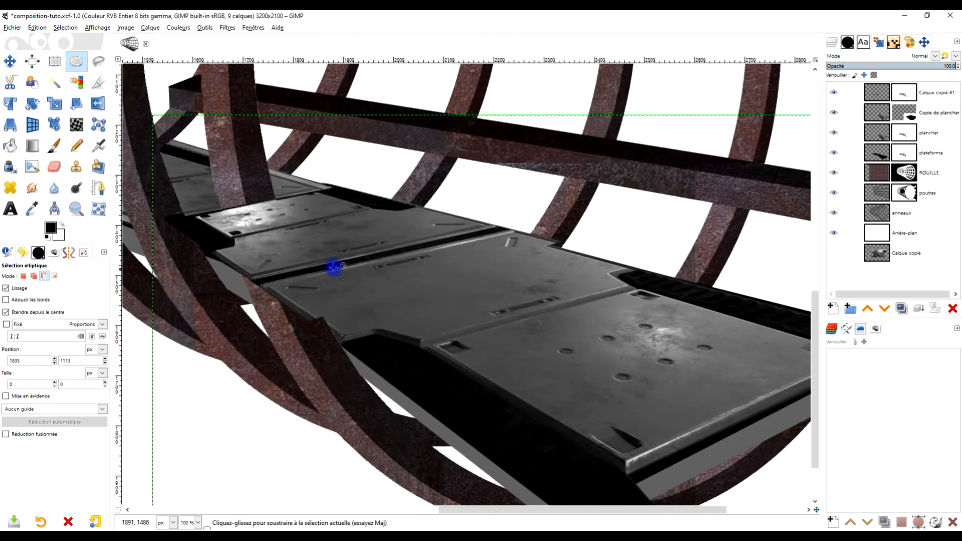
{"action": "left_click_drag", "start_coordinate": [317, 257], "coordinate": [468, 296]}
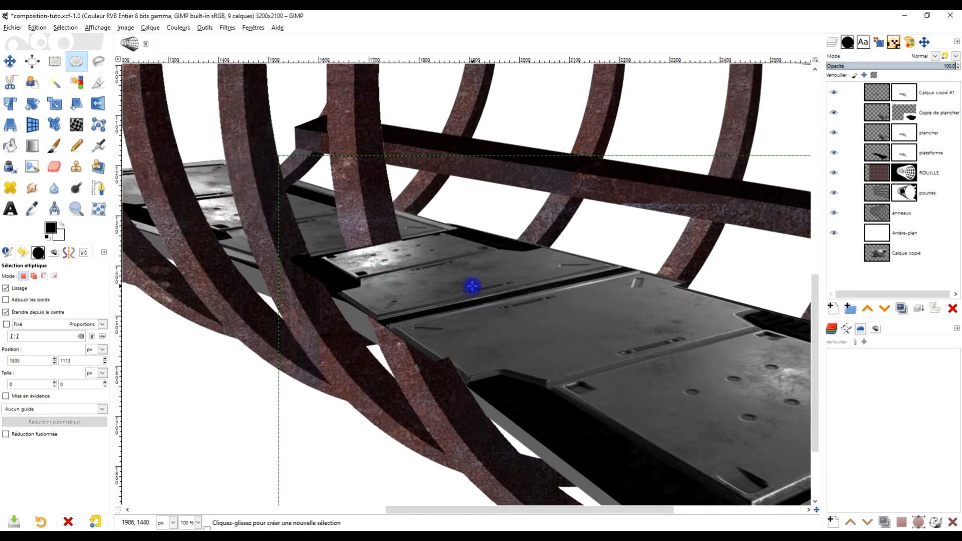
{"action": "left_click_drag", "start_coordinate": [594, 350], "coordinate": [548, 341]}
{"action": "mouse_move", "coordinate": [599, 363]}
{"action": "left_mouse_down"}
{"action": "mouse_move", "coordinate": [526, 284]}
{"action": "mouse_move", "coordinate": [528, 300]}
{"action": "left_mouse_up"}
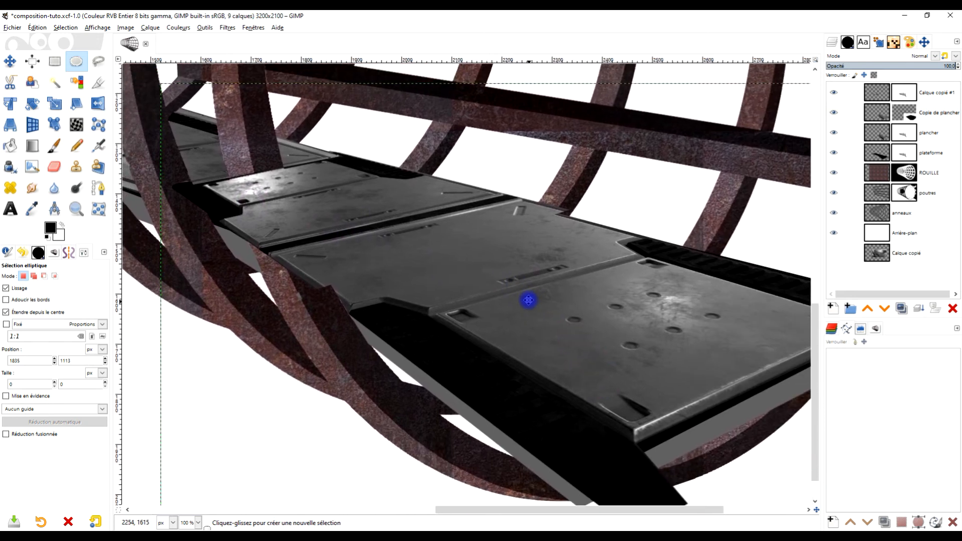
{"action": "left_click", "coordinate": [834, 113]}
{"action": "left_click", "coordinate": [835, 114]}
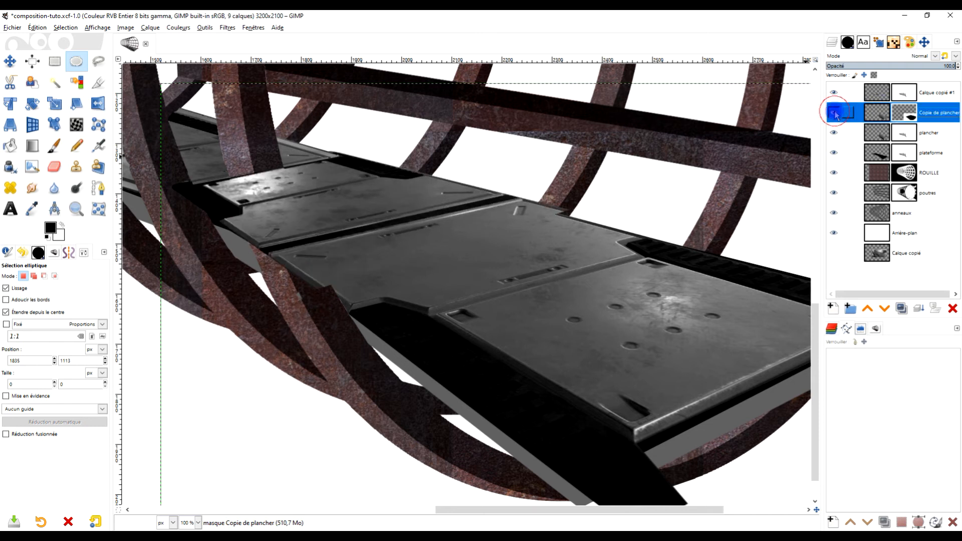
{"action": "right_click", "coordinate": [874, 114]}
{"action": "left_click", "coordinate": [833, 258]}
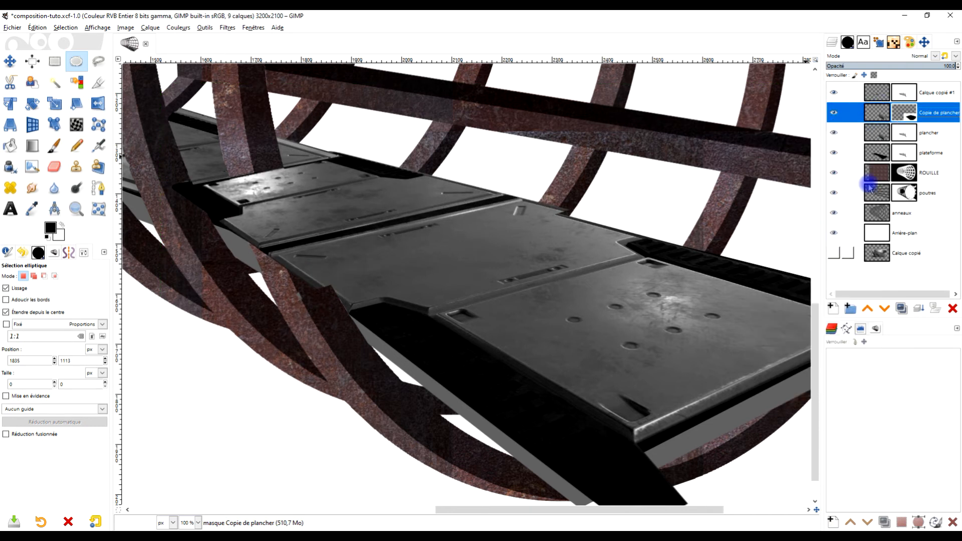
Load the plancher layer's mask area as a selection and invert it, with the Copie de plancher mask active for the Paintbrush.
{"action": "right_click", "coordinate": [906, 137]}
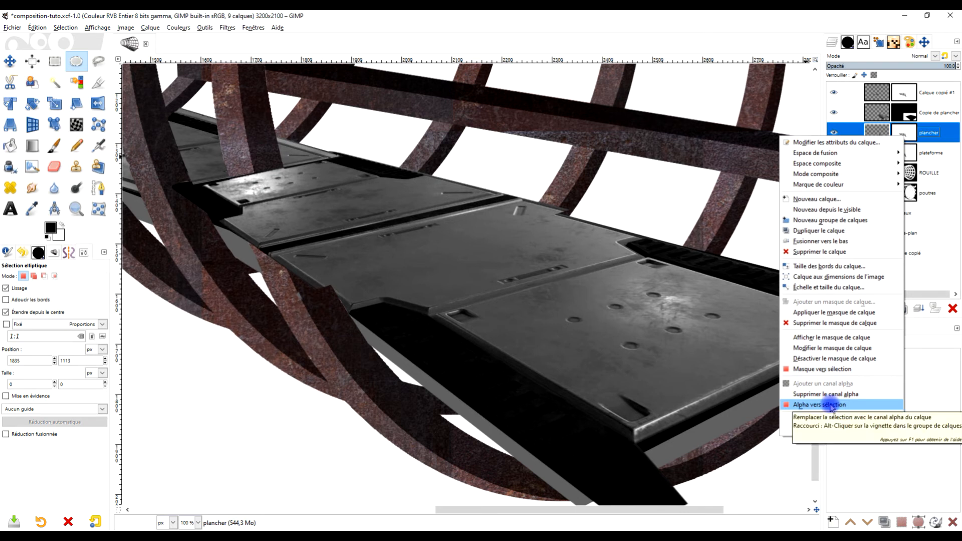
{"action": "left_click", "coordinate": [832, 406]}
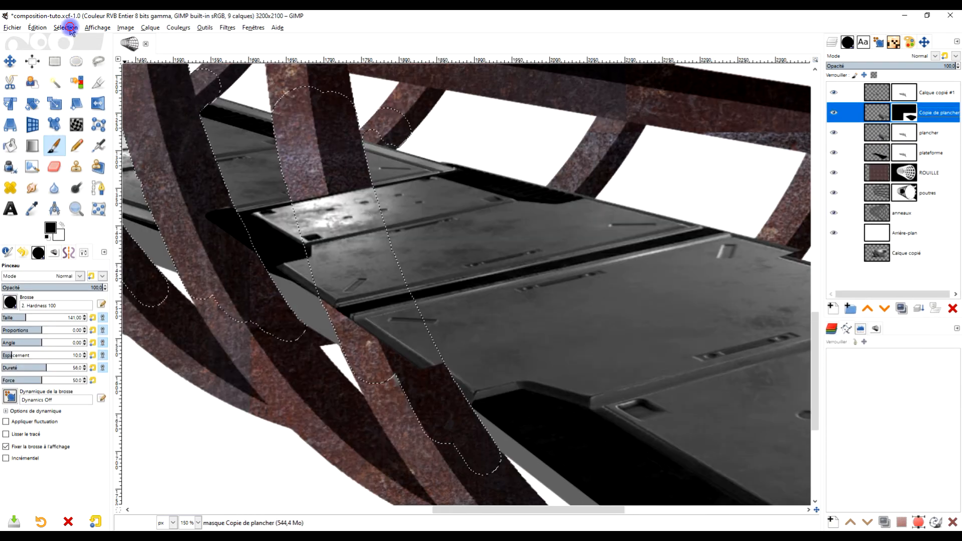
{"action": "left_click", "coordinate": [66, 27]}
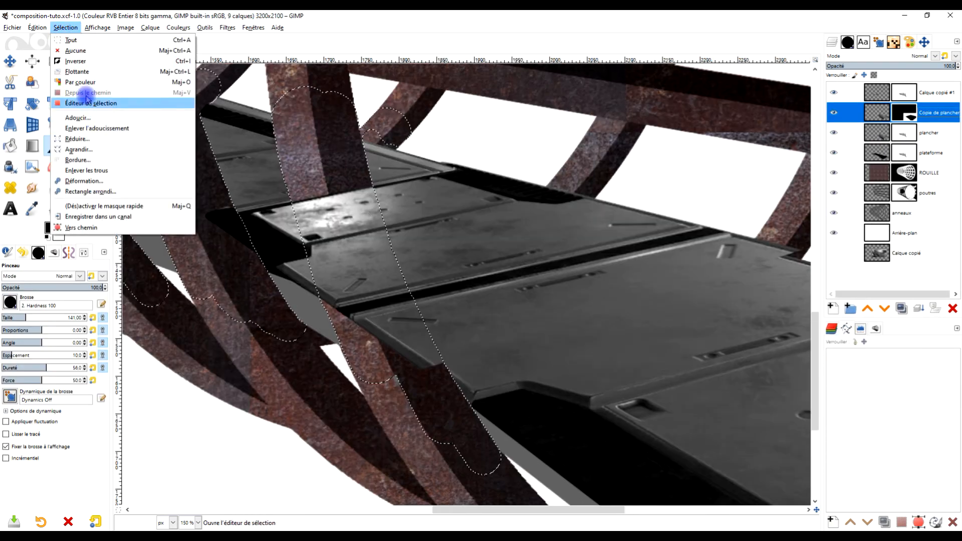
{"action": "left_click", "coordinate": [85, 65]}
Paint the selected ring areas black on the Copie de plancher mask where the rings cross the floor, and clear the selection.
{"action": "mouse_move", "coordinate": [294, 217]}
{"action": "left_mouse_down"}
{"action": "mouse_move", "coordinate": [308, 187]}
{"action": "mouse_move", "coordinate": [327, 206]}
{"action": "mouse_move", "coordinate": [380, 368]}
{"action": "mouse_move", "coordinate": [366, 259]}
{"action": "mouse_move", "coordinate": [345, 190]}
{"action": "mouse_move", "coordinate": [414, 373]}
{"action": "mouse_move", "coordinate": [333, 182]}
{"action": "mouse_move", "coordinate": [325, 228]}
{"action": "mouse_move", "coordinate": [301, 191]}
{"action": "mouse_move", "coordinate": [361, 375]}
{"action": "mouse_move", "coordinate": [225, 290]}
{"action": "mouse_move", "coordinate": [205, 211]}
{"action": "mouse_move", "coordinate": [263, 347]}
{"action": "mouse_move", "coordinate": [354, 416]}
{"action": "mouse_move", "coordinate": [385, 365]}
{"action": "mouse_move", "coordinate": [366, 262]}
{"action": "mouse_move", "coordinate": [437, 385]}
{"action": "mouse_move", "coordinate": [367, 208]}
{"action": "left_mouse_up"}
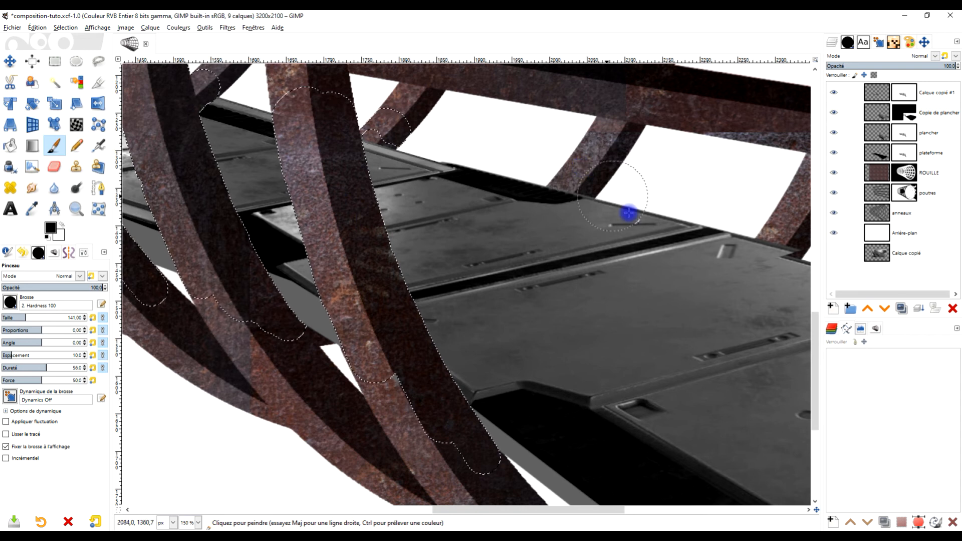
{"action": "scroll", "coordinate": [630, 245], "scroll_direction": "down", "scroll_amount": 2}
{"action": "scroll", "coordinate": [634, 252], "scroll_direction": "up", "scroll_amount": 1}
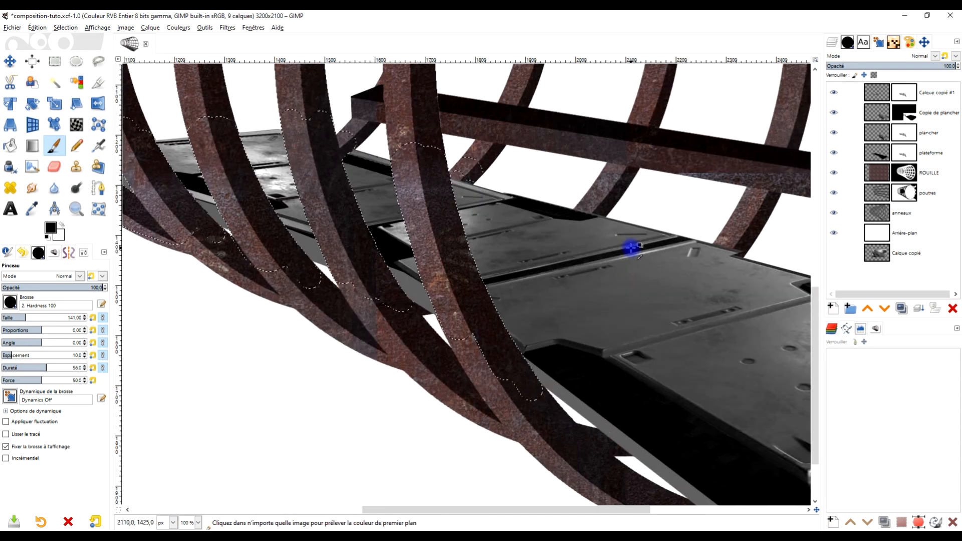
{"action": "scroll", "coordinate": [631, 247], "scroll_direction": "up", "scroll_amount": 1}
{"action": "scroll", "coordinate": [591, 326], "scroll_direction": "up", "scroll_amount": 1}
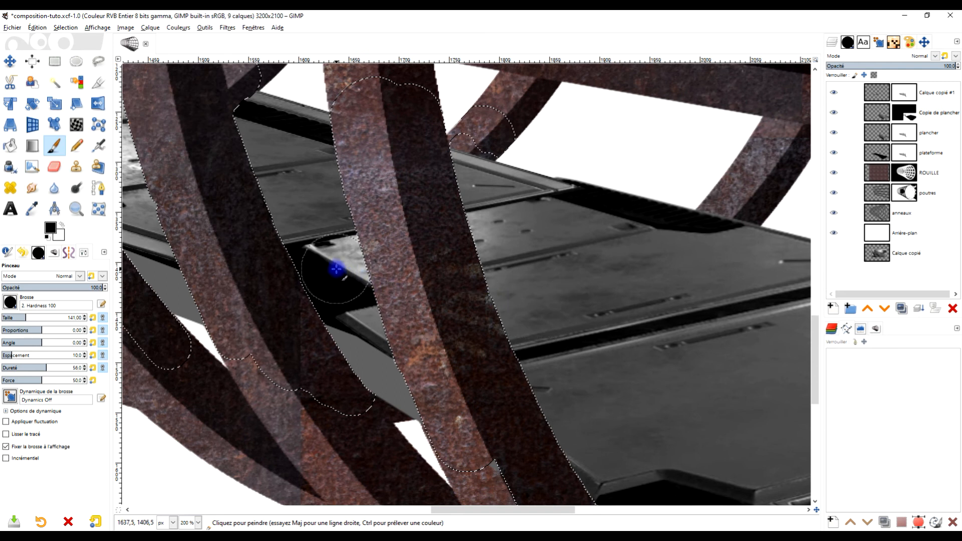
{"action": "left_click", "coordinate": [65, 27]}
{"action": "left_click", "coordinate": [70, 44]}
Toggle the Copie de plancher layer's visibility to check the floor around the masked ring.
{"action": "scroll", "coordinate": [401, 260], "scroll_direction": "down", "scroll_amount": 2}
{"action": "scroll", "coordinate": [389, 290], "scroll_direction": "up", "scroll_amount": 3}
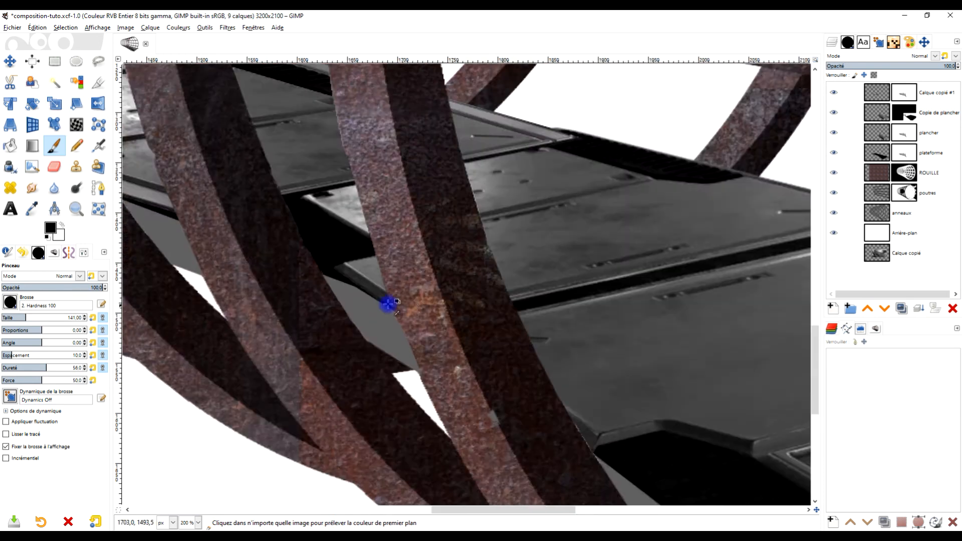
{"action": "left_click", "coordinate": [834, 114]}
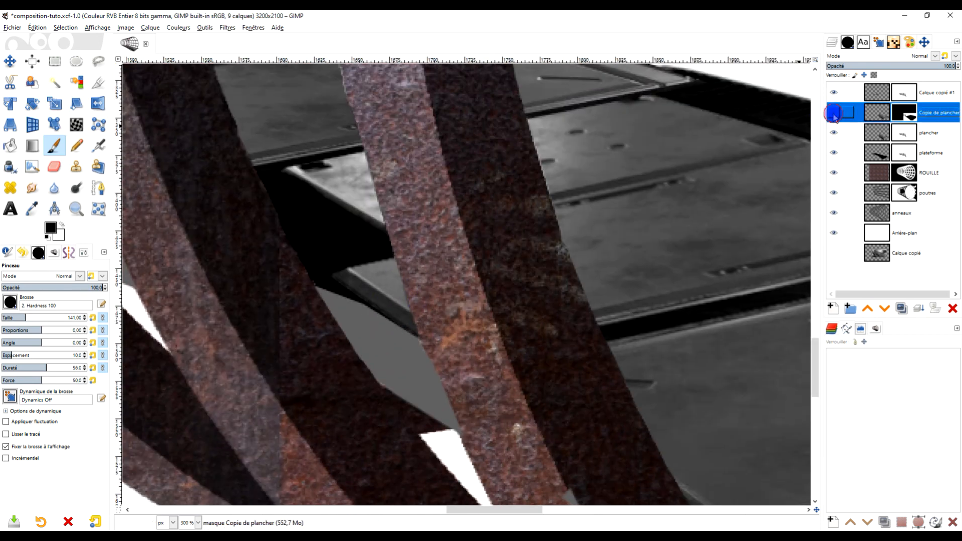
{"action": "left_click", "coordinate": [833, 114]}
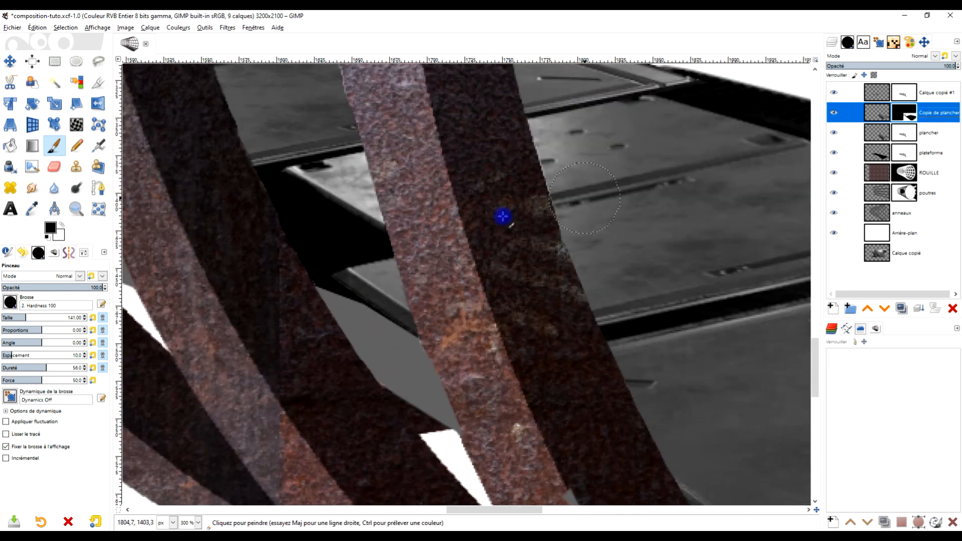
Try to trim the floor's corner between the two front rings with black brush strokes on the Copie de plancher mask.
{"action": "left_click_drag", "start_coordinate": [335, 254], "coordinate": [334, 284]}
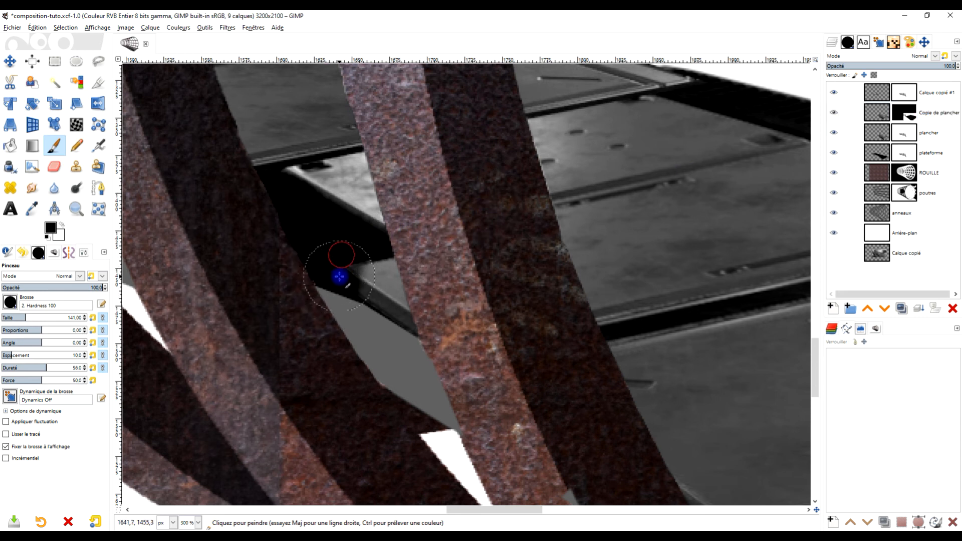
{"action": "scroll", "coordinate": [332, 280], "scroll_direction": "up", "scroll_amount": 1, "text": "ctrl"}
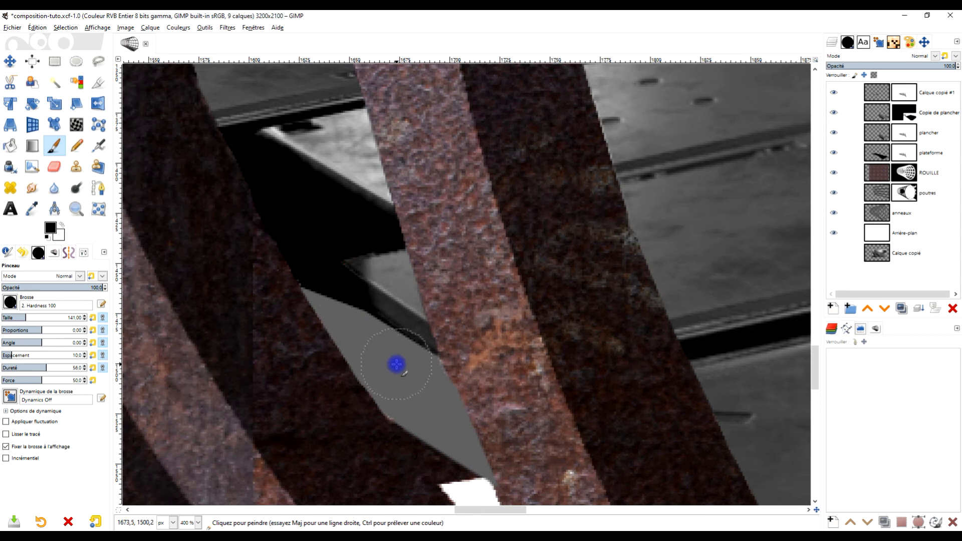
{"action": "left_click_drag", "start_coordinate": [400, 341], "coordinate": [375, 328]}
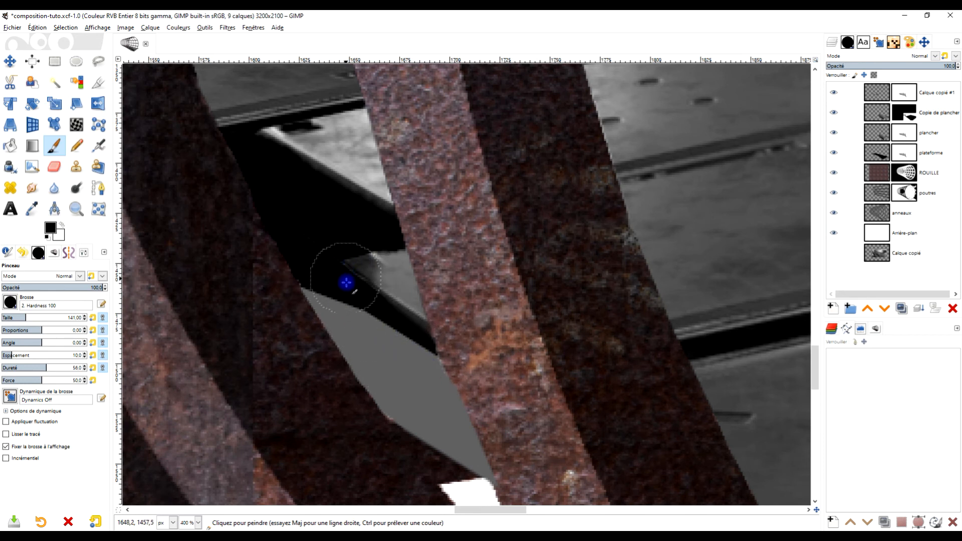
{"action": "scroll", "coordinate": [522, 347], "scroll_direction": "down", "scroll_amount": 2, "text": "ctrl"}
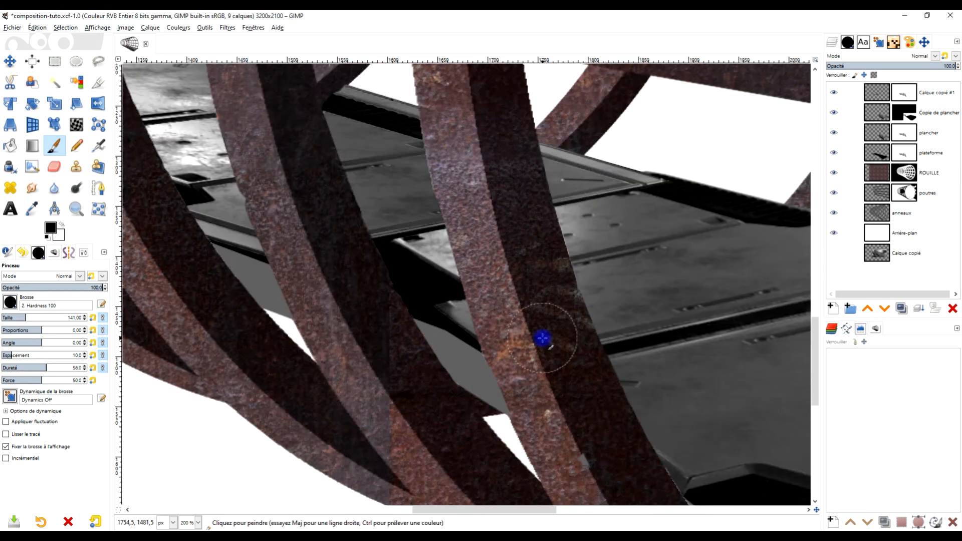
{"action": "left_click_drag", "start_coordinate": [542, 338], "coordinate": [508, 345]}
{"action": "scroll", "coordinate": [579, 322], "scroll_direction": "down", "scroll_amount": 2, "text": "ctrl"}
{"action": "scroll", "coordinate": [576, 322], "scroll_direction": "up", "scroll_amount": 3, "text": "ctrl"}
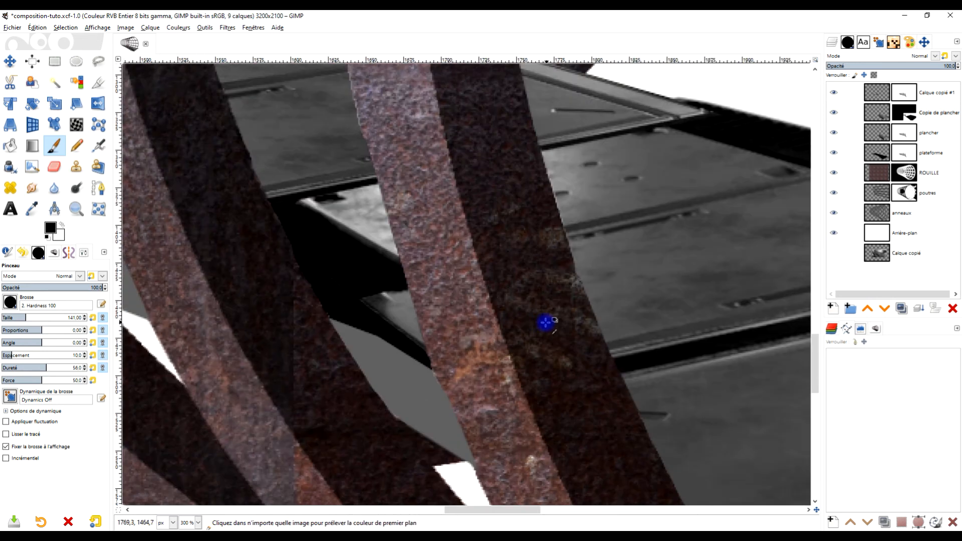
{"action": "left_click_drag", "start_coordinate": [375, 294], "coordinate": [435, 329]}
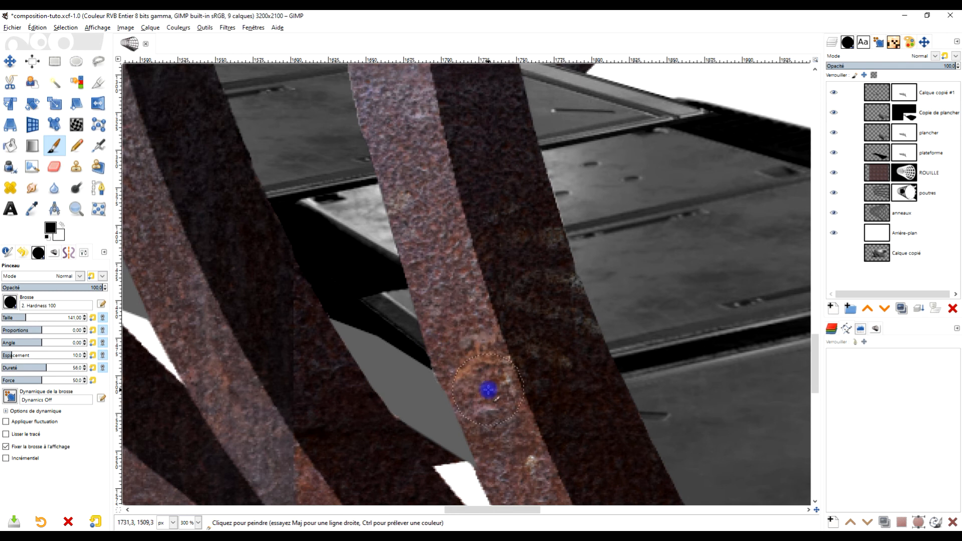
{"action": "scroll", "coordinate": [497, 350], "scroll_direction": "down", "scroll_amount": 2, "text": "ctrl"}
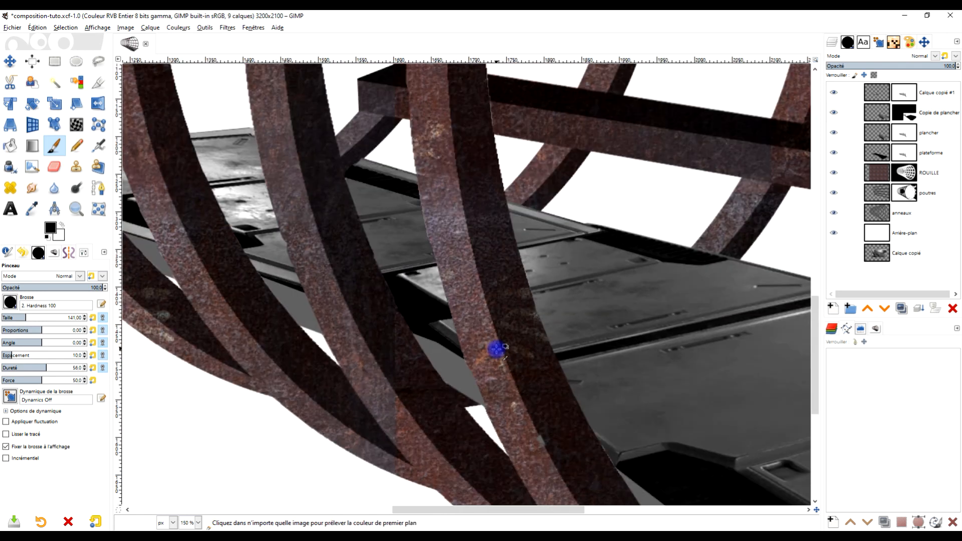
{"action": "scroll", "coordinate": [496, 349], "scroll_direction": "down", "scroll_amount": 1}
{"action": "scroll", "coordinate": [498, 348], "scroll_direction": "up", "scroll_amount": 4}
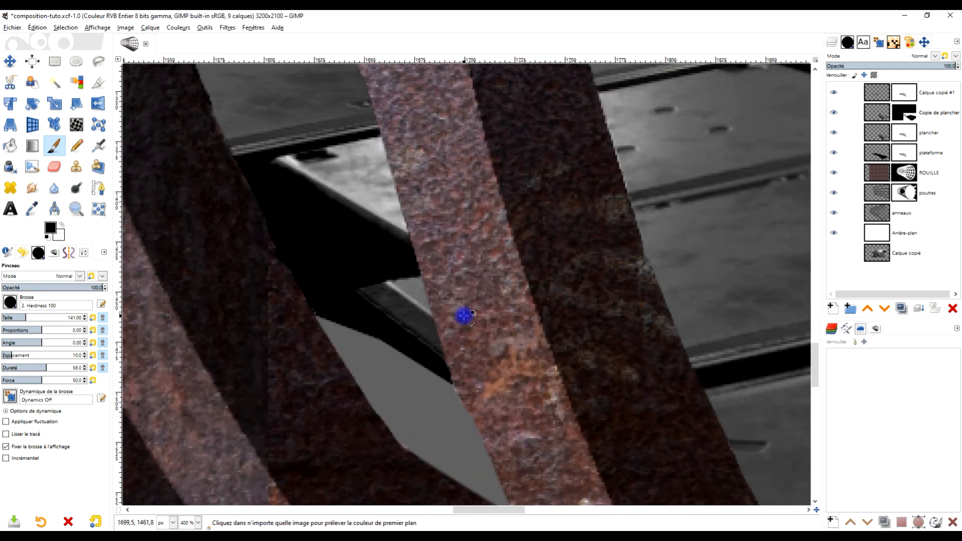
Undo the last brush strokes on the Copie de plancher mask.
{"action": "key", "text": "ctrl+z"}
{"action": "key", "text": "ctrl+z"}
{"action": "key", "text": "ctrl+z"}
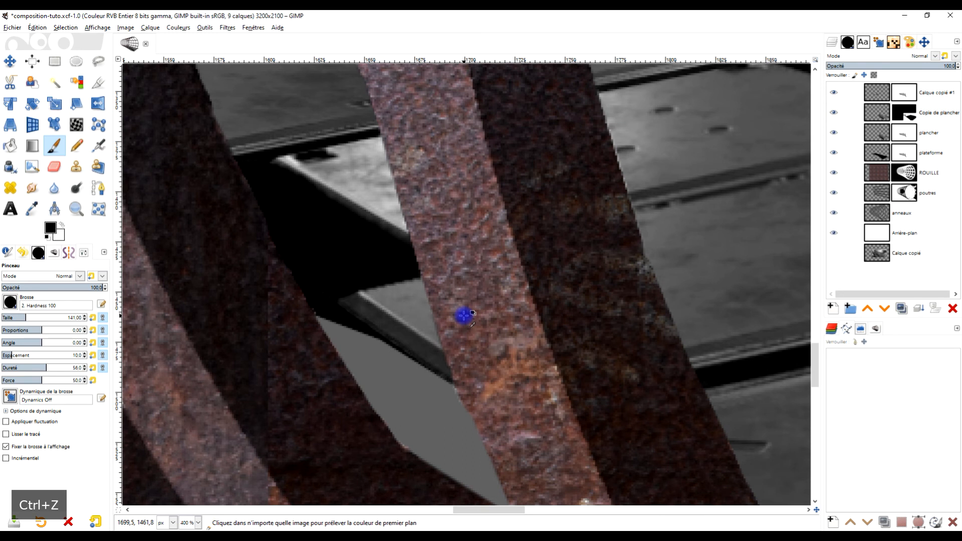
{"action": "scroll", "coordinate": [463, 315], "scroll_direction": "down", "scroll_amount": 2}
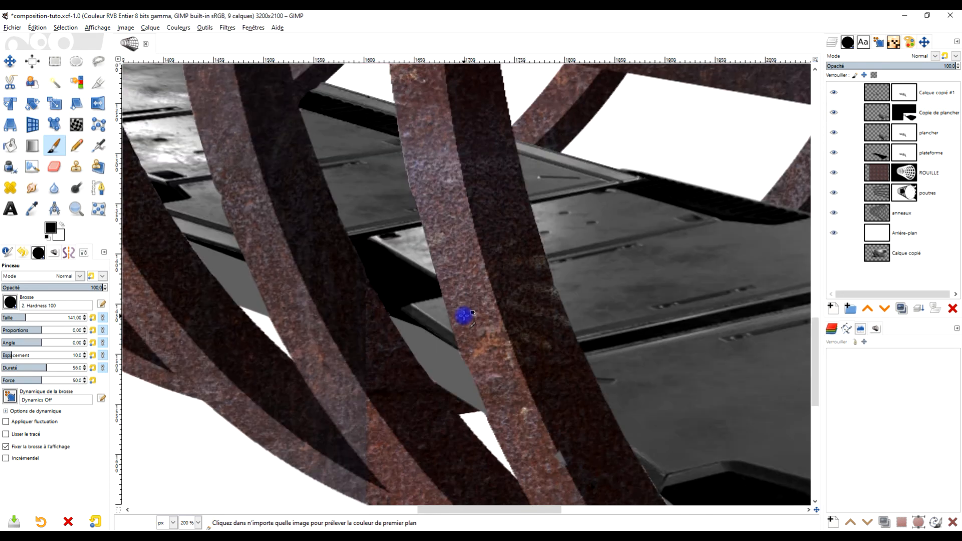
Toggle the visibility of the plancher and plateforme layers to compare their parts of the floor.
{"action": "left_click", "coordinate": [835, 133]}
{"action": "left_click", "coordinate": [837, 140]}
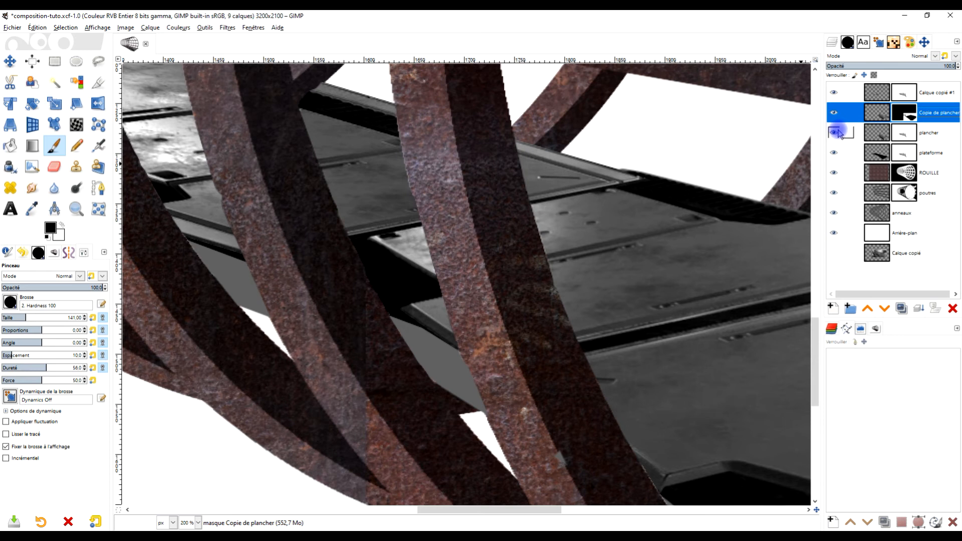
{"action": "left_click", "coordinate": [833, 151]}
{"action": "left_click", "coordinate": [834, 152]}
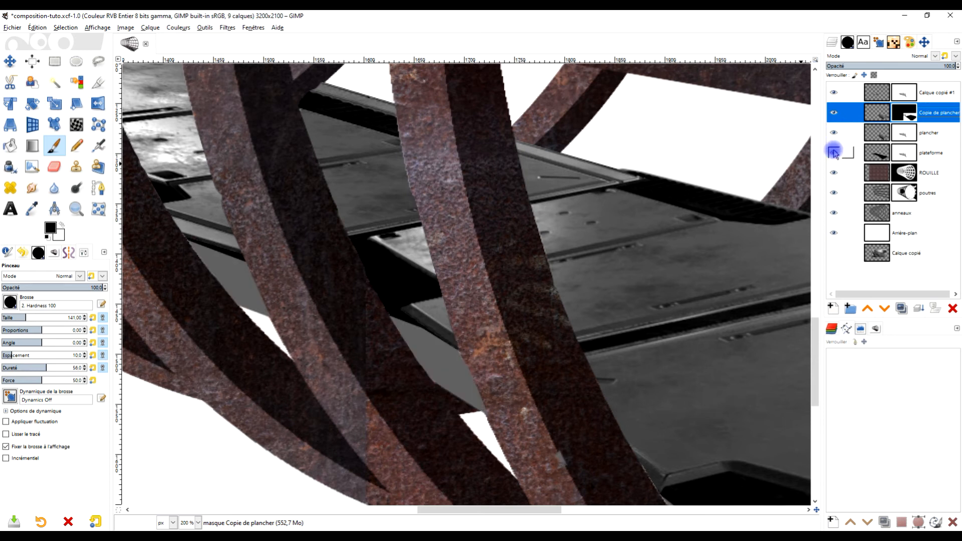
{"action": "left_click", "coordinate": [833, 152]}
Inspect the floor sections along the platform and save the image composition-tuto.xcf.
{"action": "scroll", "coordinate": [633, 297], "scroll_direction": "down", "scroll_amount": 2}
{"action": "scroll", "coordinate": [633, 297], "scroll_direction": "up", "scroll_amount": 2}
{"action": "scroll", "coordinate": [633, 296], "scroll_direction": "down", "scroll_amount": 2}
{"action": "left_click_drag", "start_coordinate": [633, 296], "coordinate": [537, 283]}
{"action": "scroll", "coordinate": [581, 294], "scroll_direction": "down", "scroll_amount": 1}
{"action": "scroll", "coordinate": [582, 294], "scroll_direction": "up", "scroll_amount": 1}
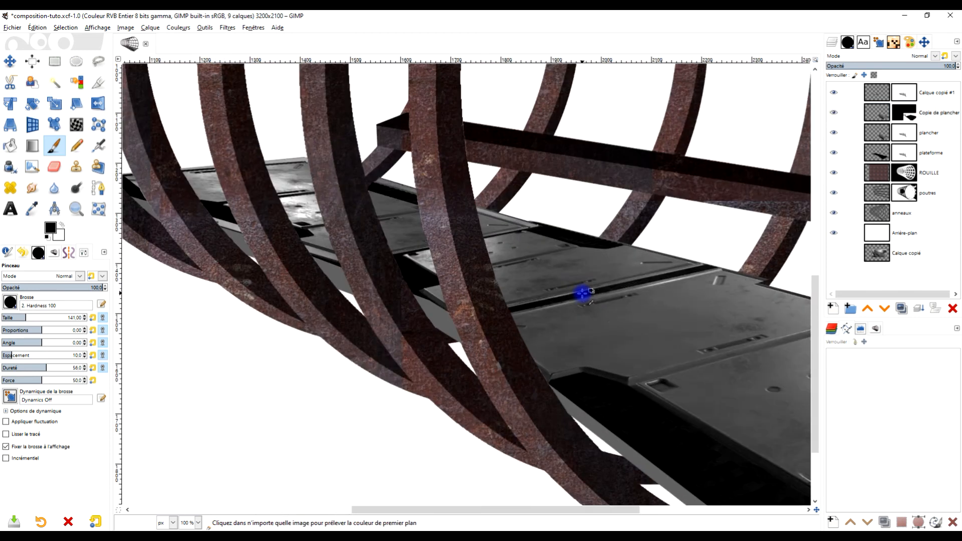
{"action": "left_click_drag", "start_coordinate": [643, 316], "coordinate": [522, 216]}
{"action": "scroll", "coordinate": [547, 221], "scroll_direction": "down", "scroll_amount": 1}
{"action": "scroll", "coordinate": [548, 227], "scroll_direction": "up", "scroll_amount": 1}
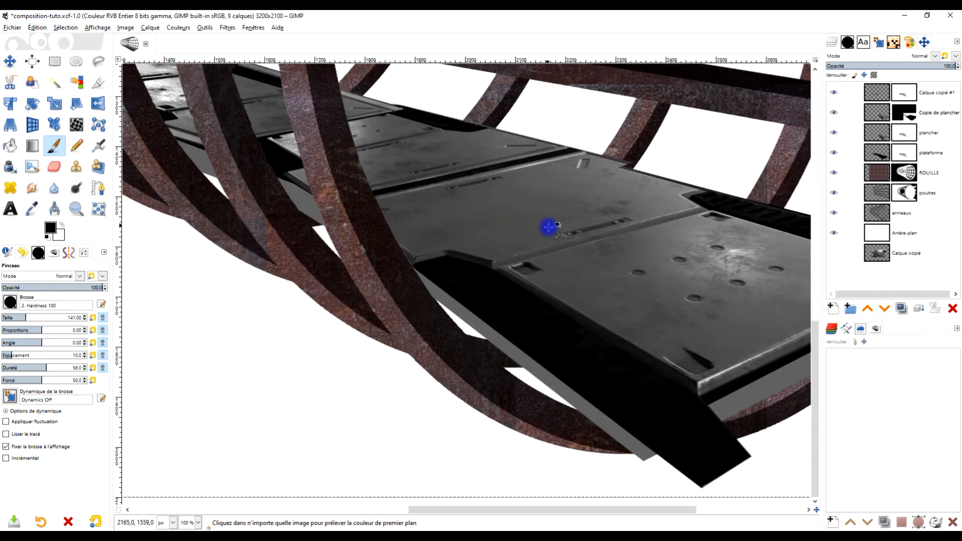
{"action": "scroll", "coordinate": [549, 229], "scroll_direction": "down", "scroll_amount": 1}
{"action": "key", "text": "ctrl+s"}
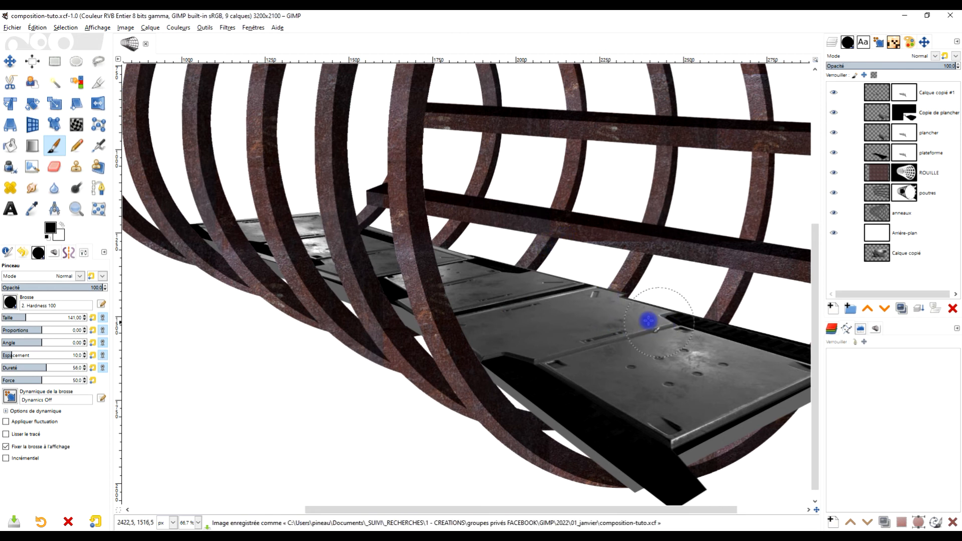
Examine the platform's front end, toggling the Copie de plancher and plancher layers' visibility.
{"action": "left_click_drag", "start_coordinate": [699, 342], "coordinate": [668, 340]}
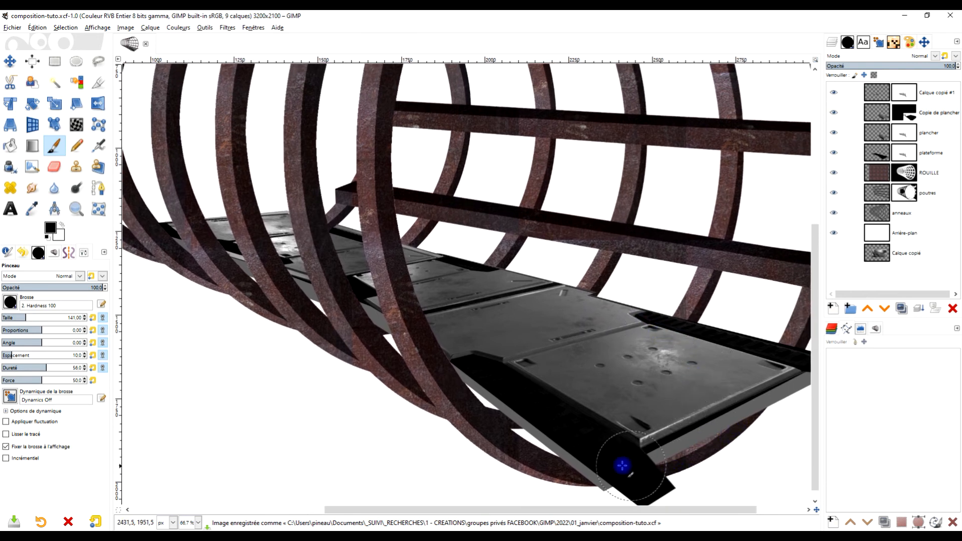
{"action": "mouse_move", "coordinate": [734, 408]}
{"action": "left_mouse_down"}
{"action": "mouse_move", "coordinate": [636, 376]}
{"action": "mouse_move", "coordinate": [646, 377]}
{"action": "left_mouse_up"}
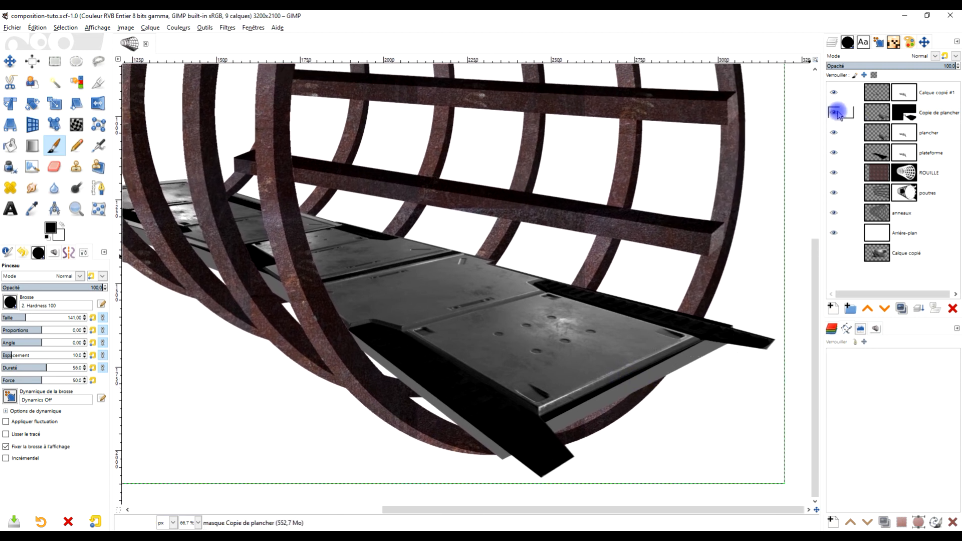
{"action": "left_click", "coordinate": [835, 114]}
{"action": "left_click", "coordinate": [835, 113]}
{"action": "left_click", "coordinate": [833, 133]}
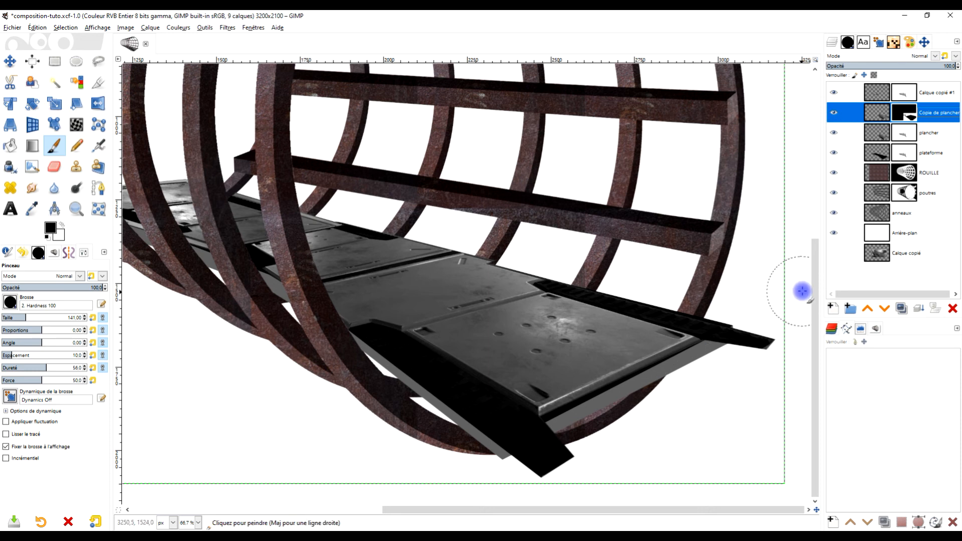
{"action": "scroll", "coordinate": [693, 407], "scroll_direction": "up", "scroll_amount": 2}
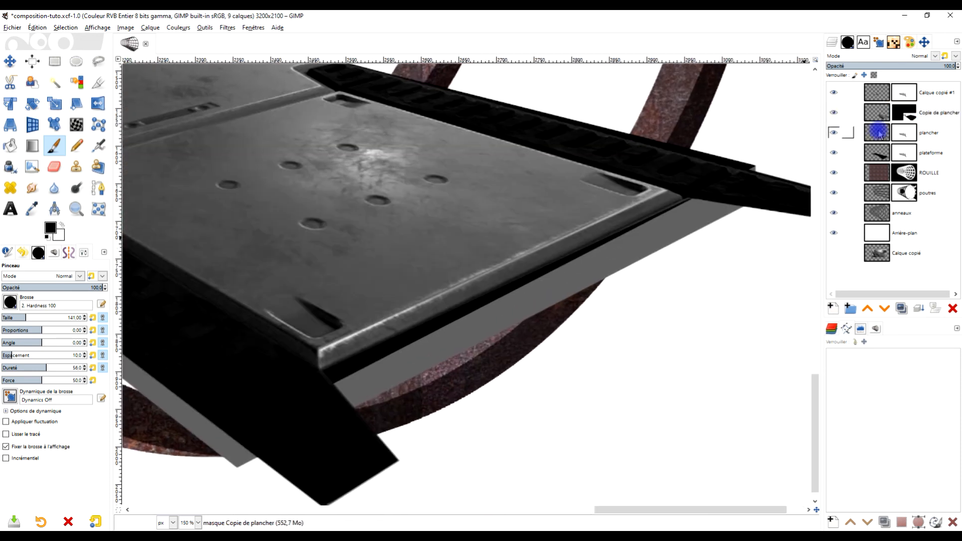
{"action": "left_click", "coordinate": [879, 133]}
Check the Calque copié #1 layer's visibility and merge it down through Copie de plancher into the plancher layer.
{"action": "left_click", "coordinate": [926, 94]}
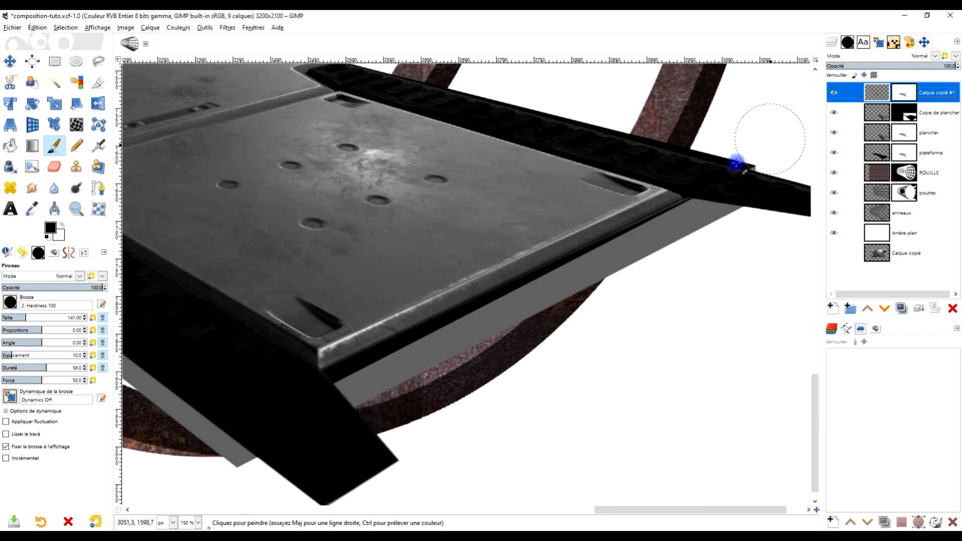
{"action": "scroll", "coordinate": [646, 191], "scroll_direction": "down", "scroll_amount": 3}
{"action": "left_click", "coordinate": [844, 94]}
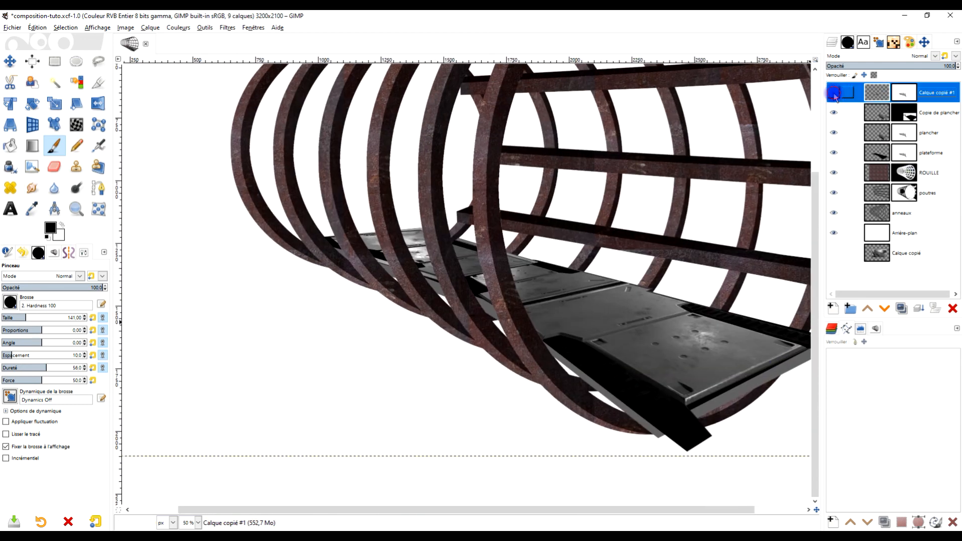
{"action": "left_click", "coordinate": [875, 91]}
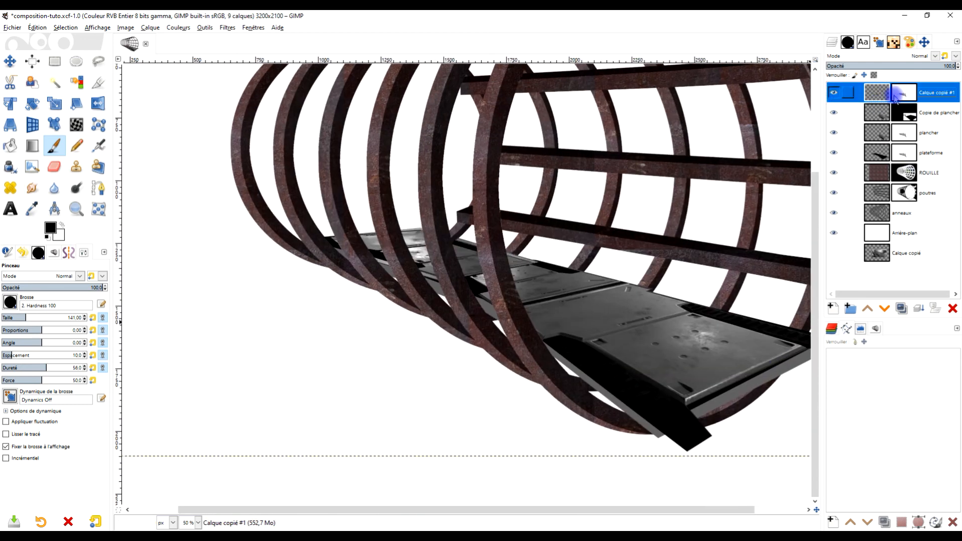
{"action": "left_click", "coordinate": [919, 309]}
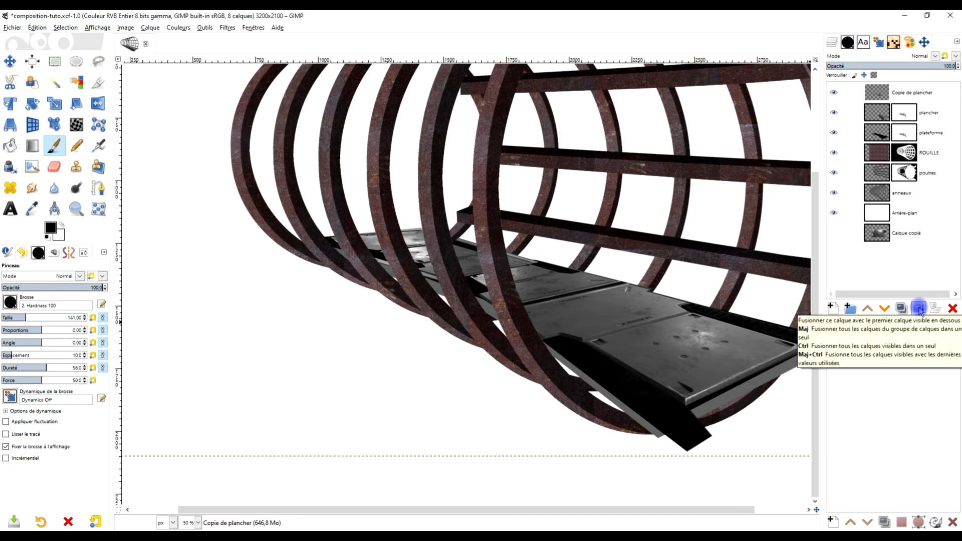
{"action": "left_click", "coordinate": [918, 309]}
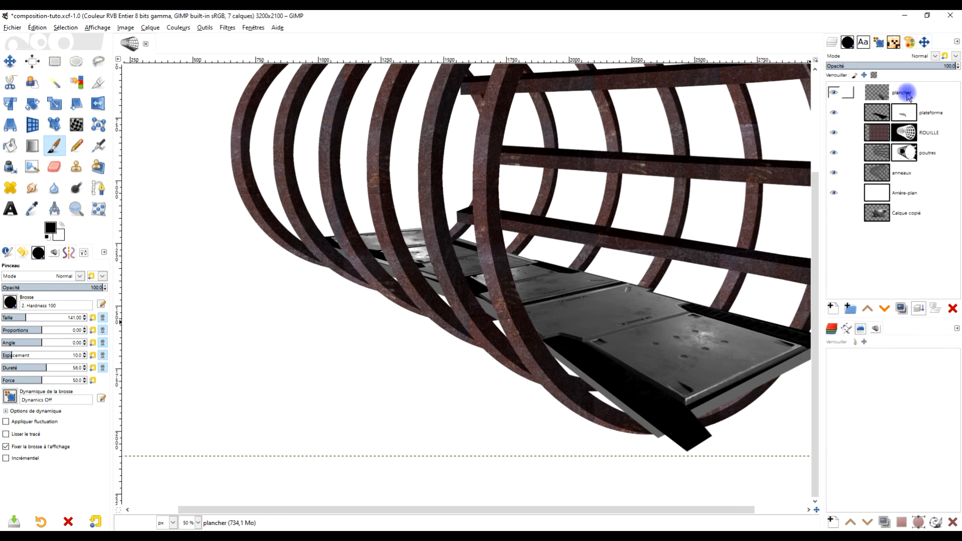
Cut off the pointed tip overhanging the platform's far front corner with a four-sided free selection, then clear the selection.
{"action": "scroll", "coordinate": [676, 392], "scroll_direction": "up", "scroll_amount": 3, "text": "ctrl"}
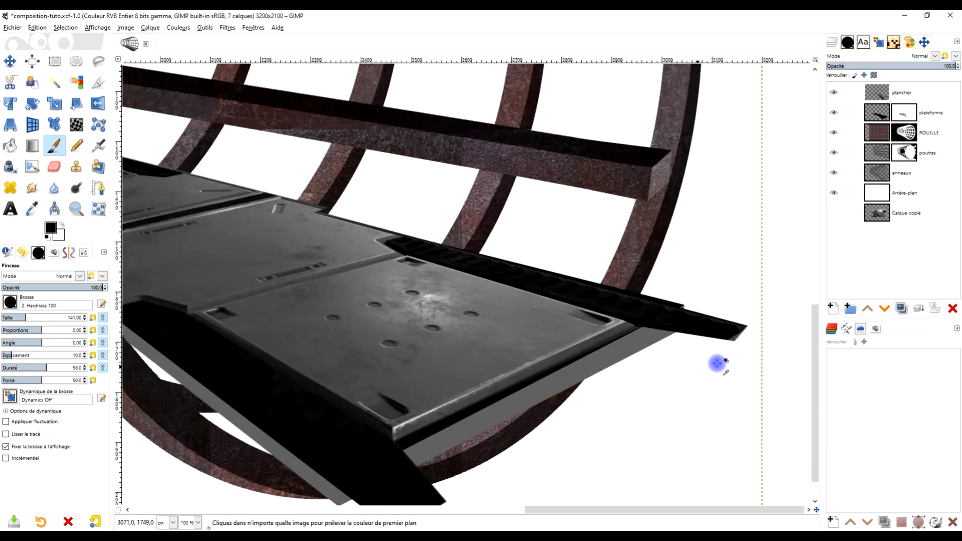
{"action": "left_click", "coordinate": [99, 61]}
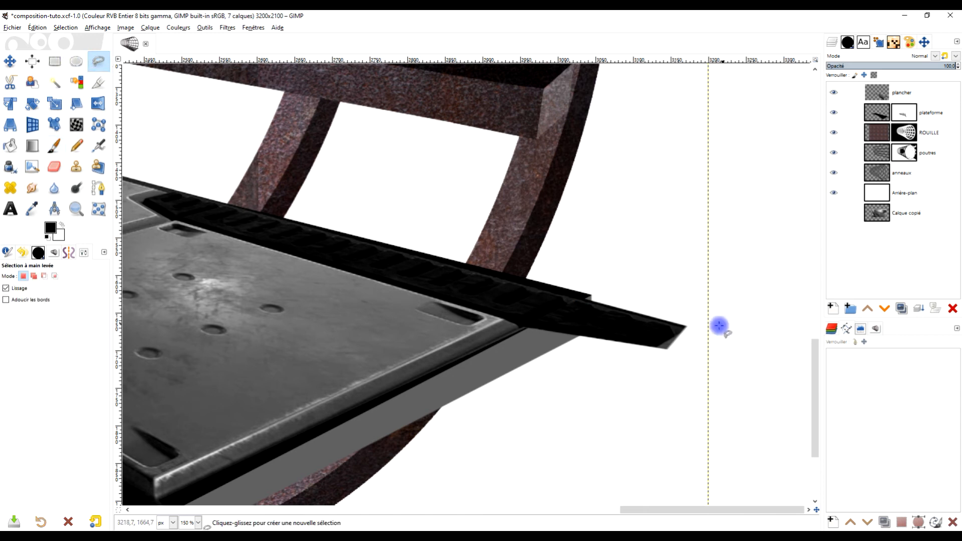
{"action": "left_click", "coordinate": [636, 362]}
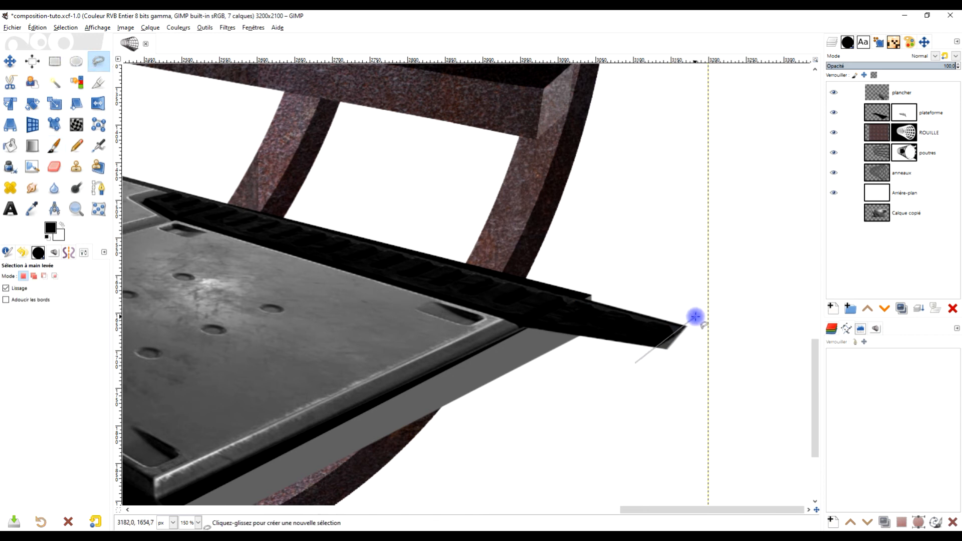
{"action": "left_click", "coordinate": [696, 316]}
{"action": "left_click", "coordinate": [721, 356]}
{"action": "left_click", "coordinate": [660, 387]}
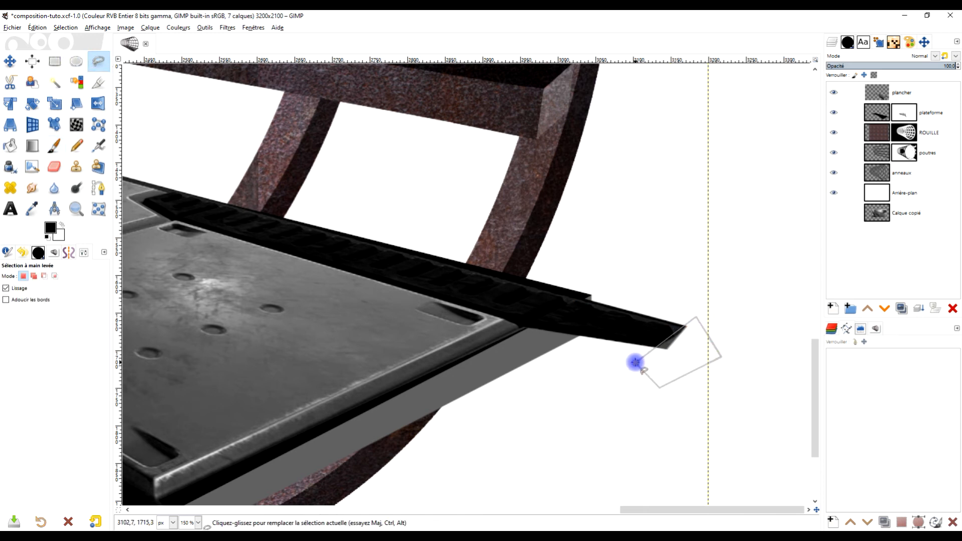
{"action": "left_click", "coordinate": [635, 362]}
{"action": "key", "text": "Return"}
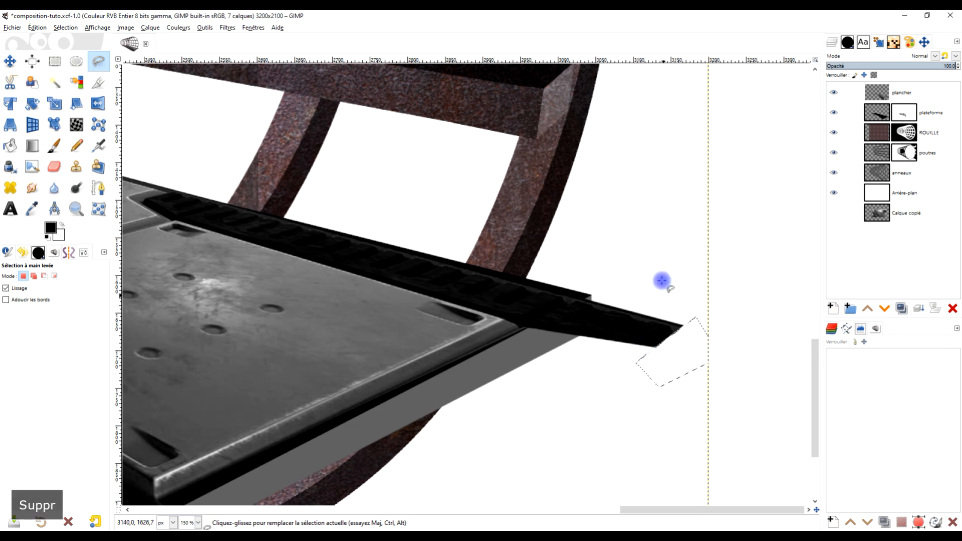
{"action": "left_click", "coordinate": [55, 61]}
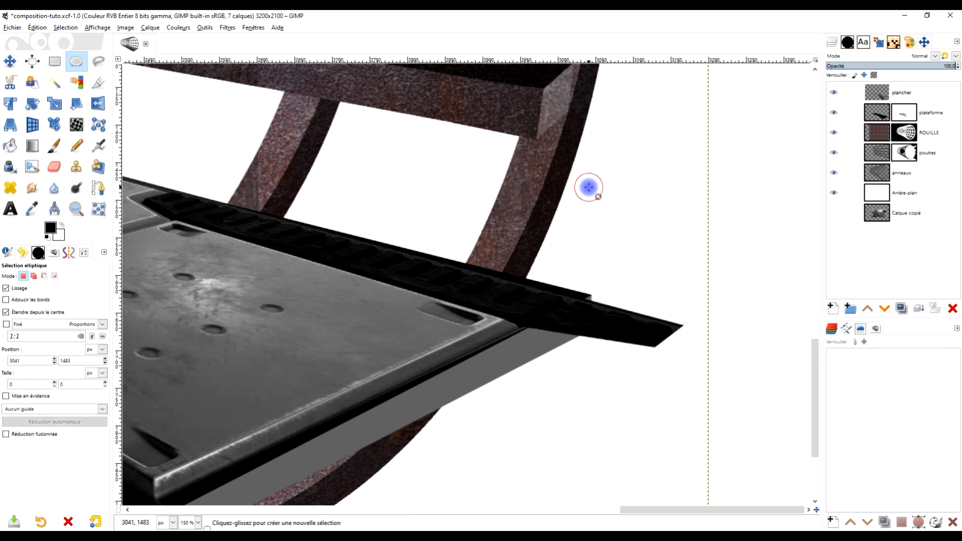
Select the grey edge band running around the plateforme layer with a contiguous selection.
{"action": "left_click", "coordinate": [878, 113]}
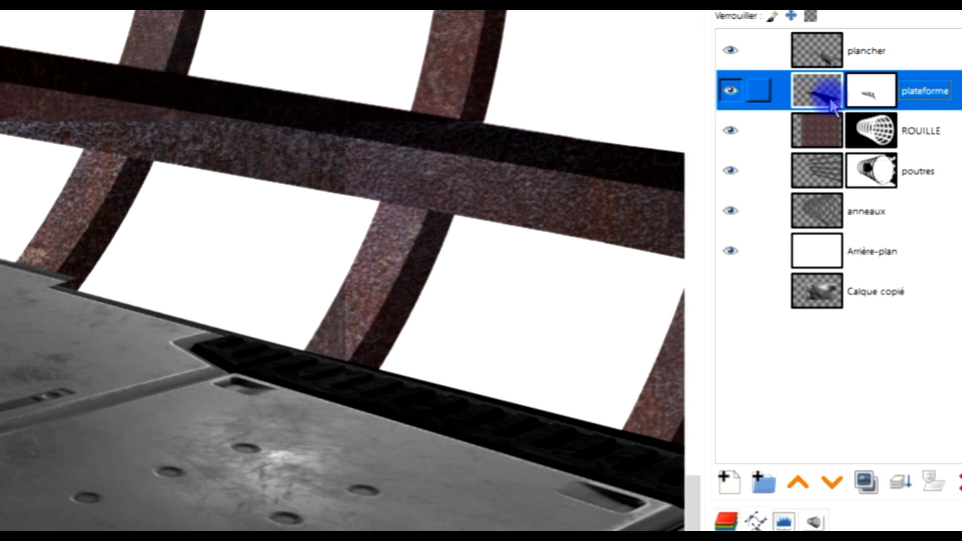
{"action": "left_click", "coordinate": [815, 91]}
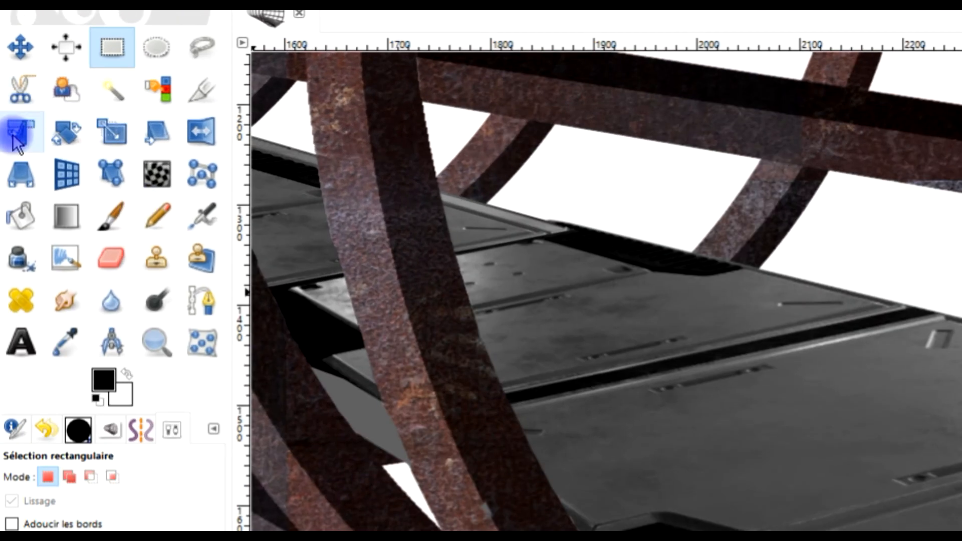
{"action": "left_click", "coordinate": [112, 98]}
{"action": "left_click", "coordinate": [677, 414]}
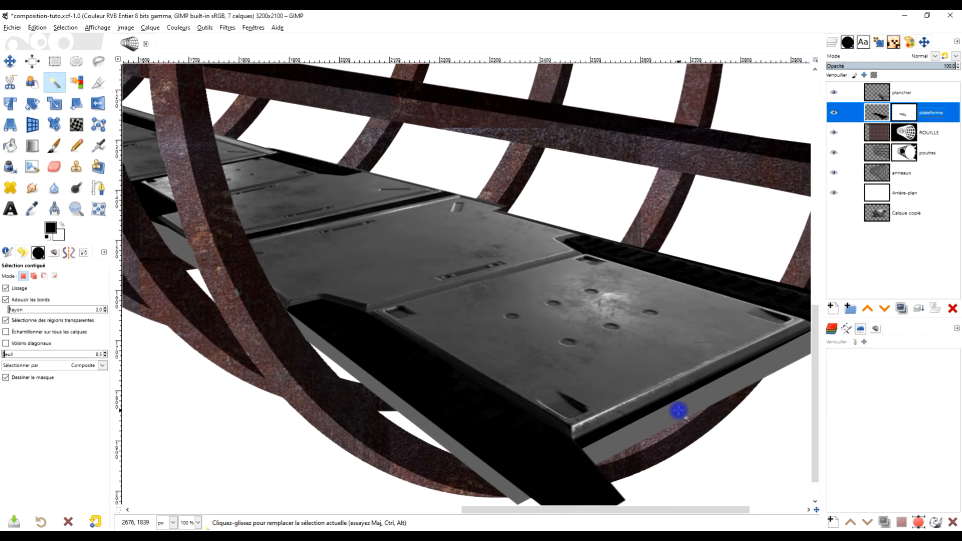
{"action": "left_click", "coordinate": [678, 410]}
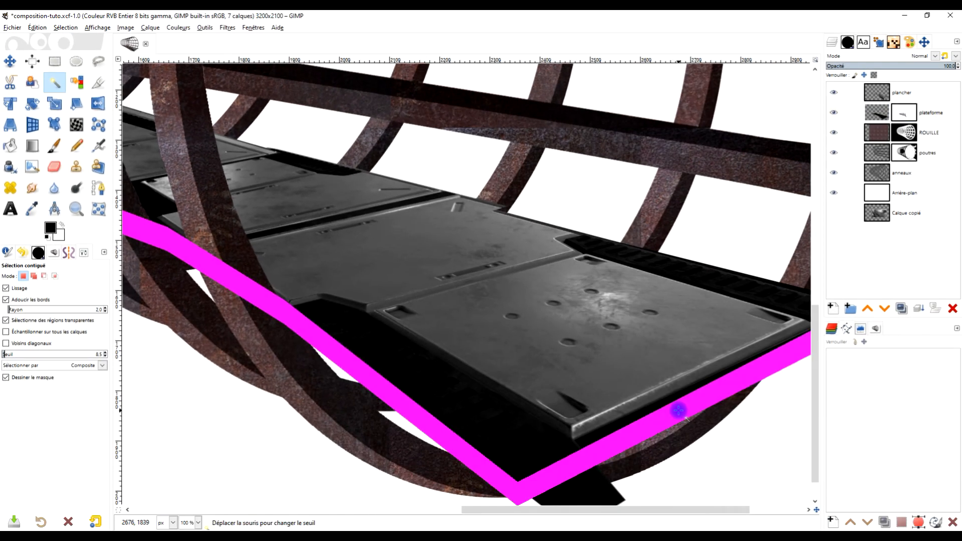
{"action": "left_click_drag", "start_coordinate": [678, 411], "coordinate": [685, 407]}
{"action": "left_click_drag", "start_coordinate": [444, 315], "coordinate": [498, 303]}
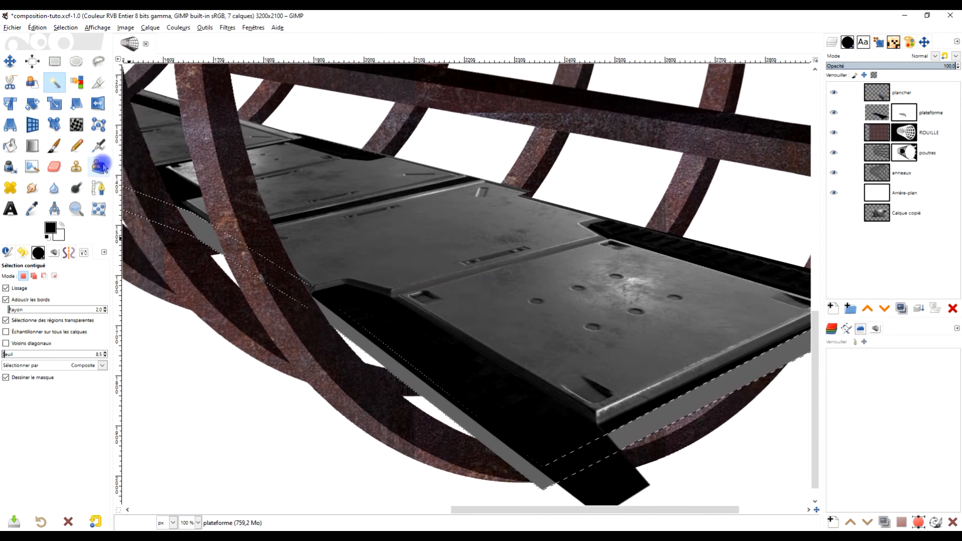
Clone the smooth metal of the second floor plate onto the selected front edge band of the plateforme layer.
{"action": "left_click", "coordinate": [76, 169]}
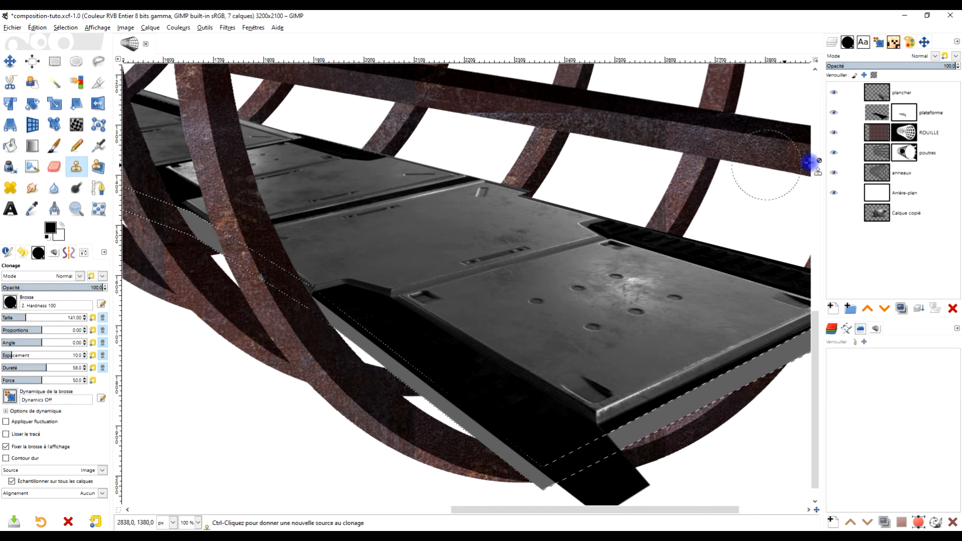
{"action": "left_click", "coordinate": [877, 96]}
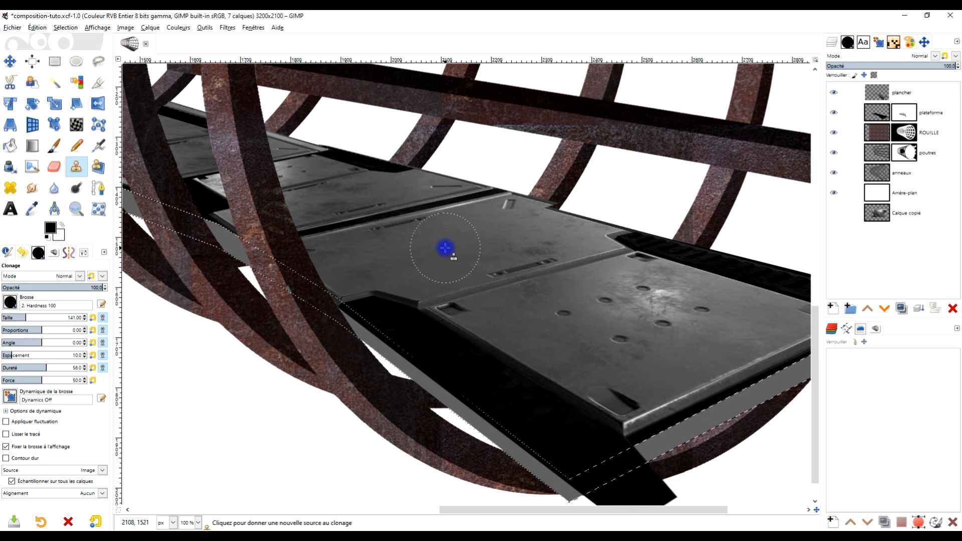
{"action": "left_click", "coordinate": [445, 248], "text": "ctrl"}
{"action": "left_click_drag", "start_coordinate": [723, 401], "coordinate": [575, 344]}
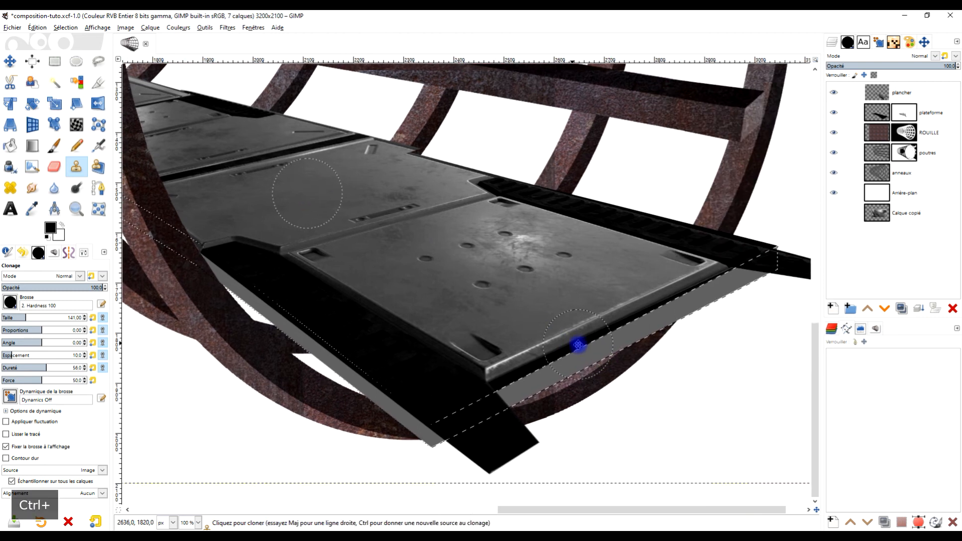
{"action": "left_click", "coordinate": [882, 116]}
{"action": "left_click", "coordinate": [734, 285]}
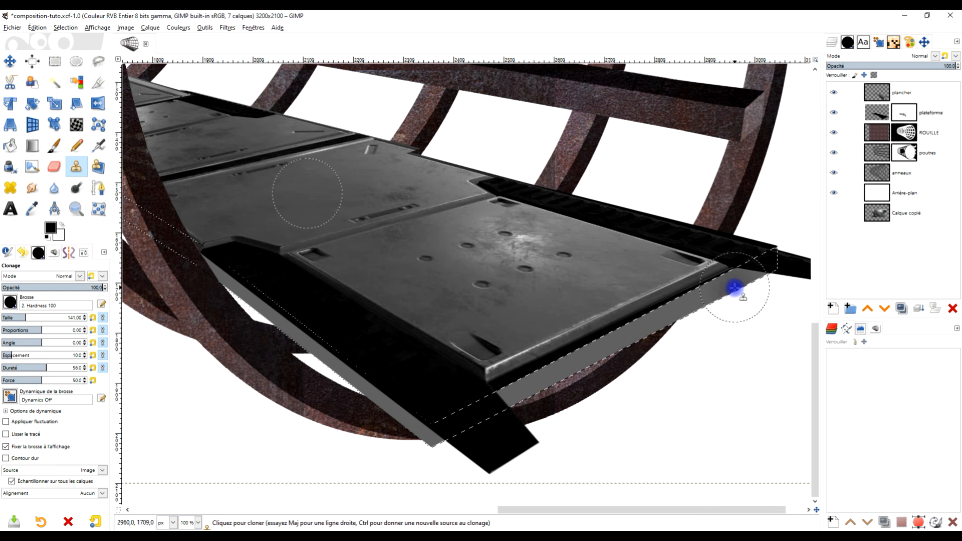
{"action": "mouse_move", "coordinate": [737, 284]}
{"action": "left_mouse_down"}
{"action": "mouse_move", "coordinate": [732, 300]}
{"action": "mouse_move", "coordinate": [700, 302]}
{"action": "mouse_move", "coordinate": [723, 291]}
{"action": "left_mouse_up"}
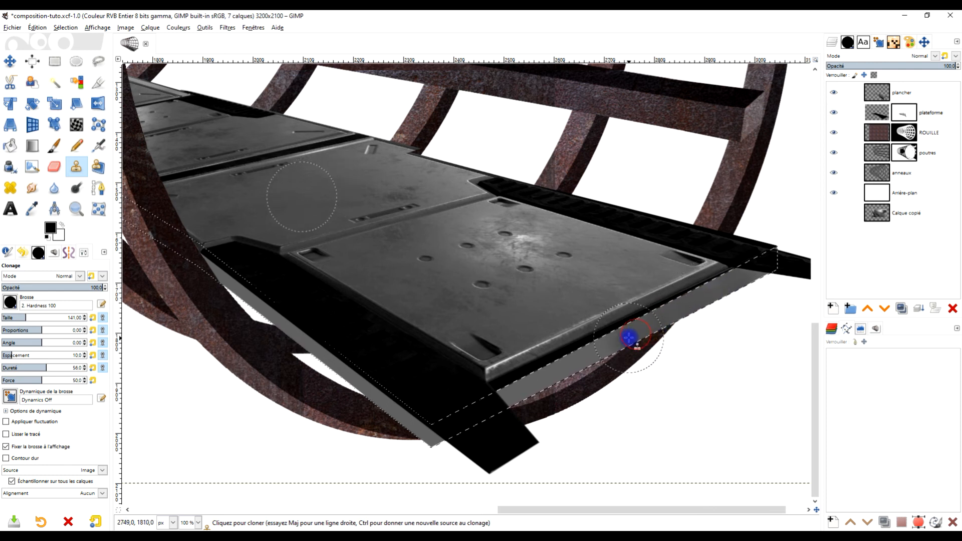
{"action": "mouse_move", "coordinate": [564, 377]}
{"action": "left_mouse_down"}
{"action": "mouse_move", "coordinate": [510, 397]}
{"action": "mouse_move", "coordinate": [604, 394]}
{"action": "left_mouse_up"}
Try cloning the bright worn area of the front floor plate onto the platform's front edge and undo the stroke.
{"action": "left_click", "coordinate": [582, 255], "text": "ctrl"}
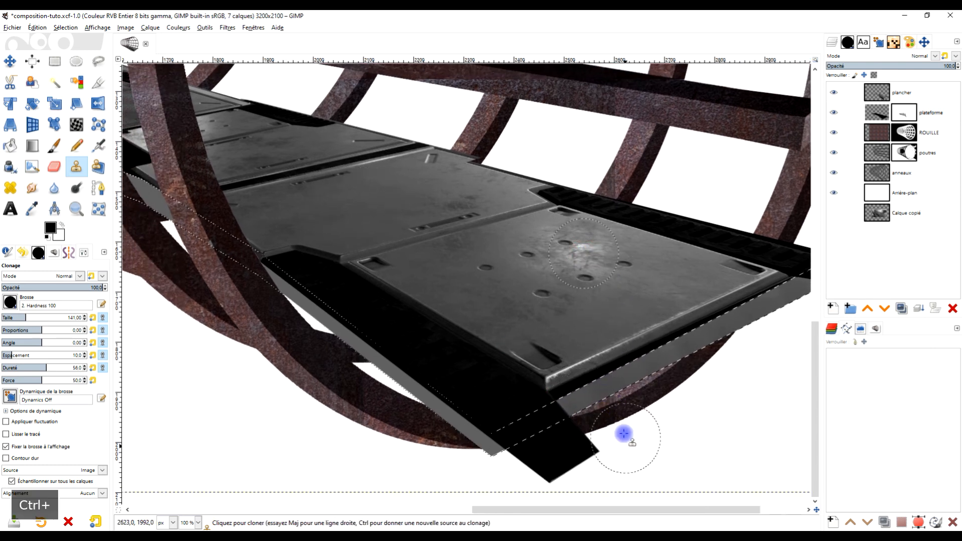
{"action": "left_click", "coordinate": [610, 390]}
{"action": "key", "text": "ctrl+z"}
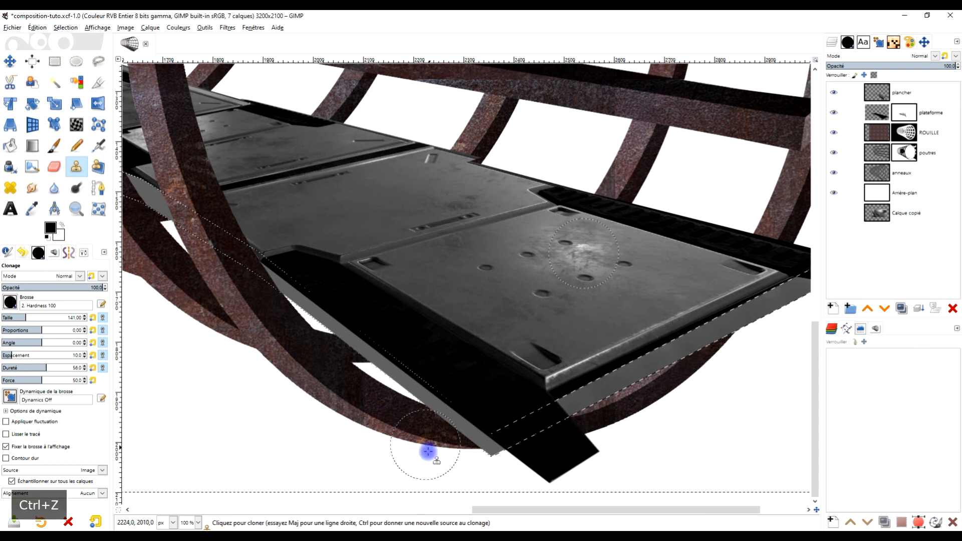
Resample the smooth metal of the second floor plate and clone it along the front part of the platform's long side edge.
{"action": "left_click", "coordinate": [358, 213], "text": "ctrl"}
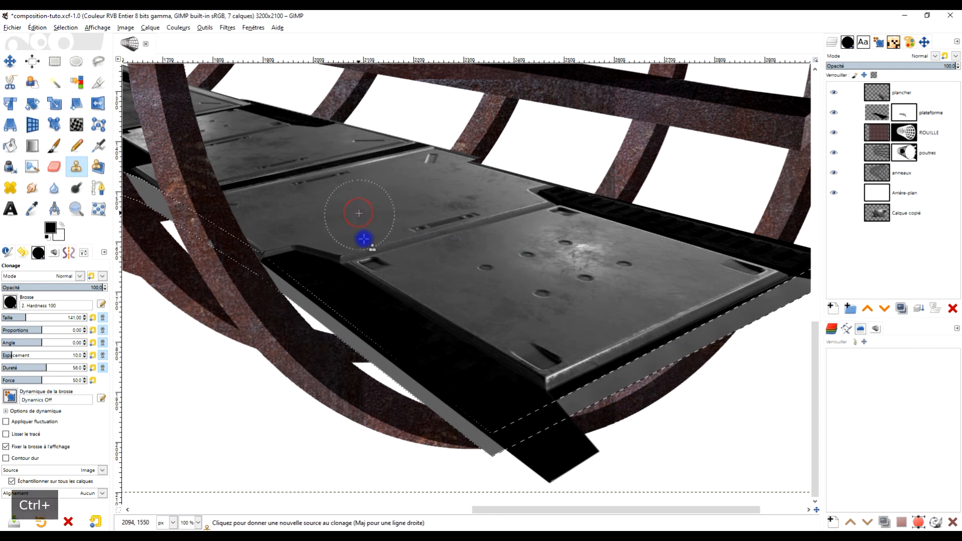
{"action": "mouse_move", "coordinate": [476, 445]}
{"action": "left_mouse_down"}
{"action": "mouse_move", "coordinate": [427, 395]}
{"action": "mouse_move", "coordinate": [427, 406]}
{"action": "mouse_move", "coordinate": [412, 399]}
{"action": "mouse_move", "coordinate": [400, 377]}
{"action": "mouse_move", "coordinate": [329, 340]}
{"action": "mouse_move", "coordinate": [311, 303]}
{"action": "left_mouse_up"}
{"action": "mouse_move", "coordinate": [468, 317]}
{"action": "left_mouse_down"}
{"action": "mouse_move", "coordinate": [560, 382]}
{"action": "mouse_move", "coordinate": [663, 403]}
{"action": "left_mouse_up"}
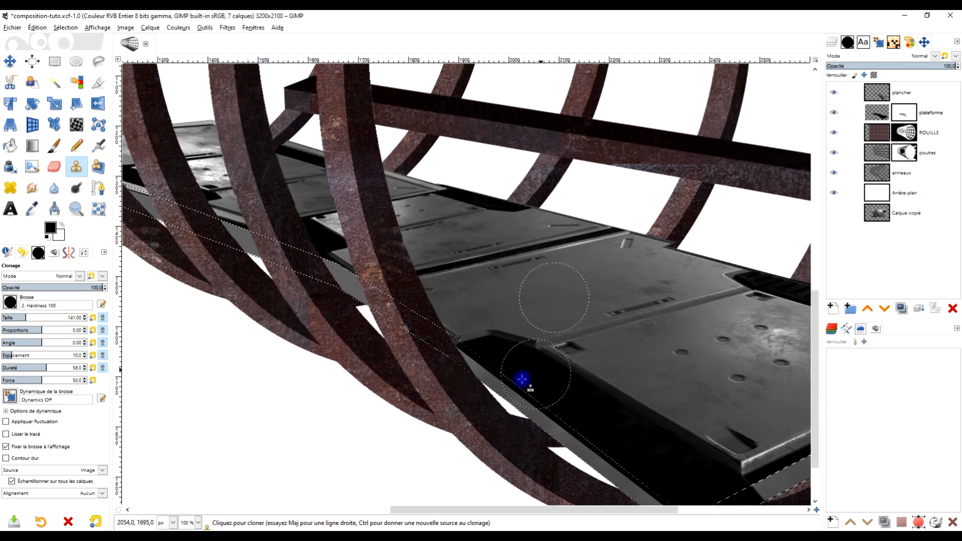
{"action": "mouse_move", "coordinate": [467, 364]}
{"action": "left_mouse_down"}
{"action": "mouse_move", "coordinate": [476, 344]}
{"action": "mouse_move", "coordinate": [333, 279]}
{"action": "mouse_move", "coordinate": [365, 272]}
{"action": "mouse_move", "coordinate": [498, 333]}
{"action": "mouse_move", "coordinate": [354, 310]}
{"action": "mouse_move", "coordinate": [452, 305]}
{"action": "left_mouse_up"}
{"action": "left_click_drag", "start_coordinate": [347, 311], "coordinate": [314, 295]}
Continue cloning the metal texture along the platform's side edge between the rings, from the far end back to the front.
{"action": "key", "text": "2"}
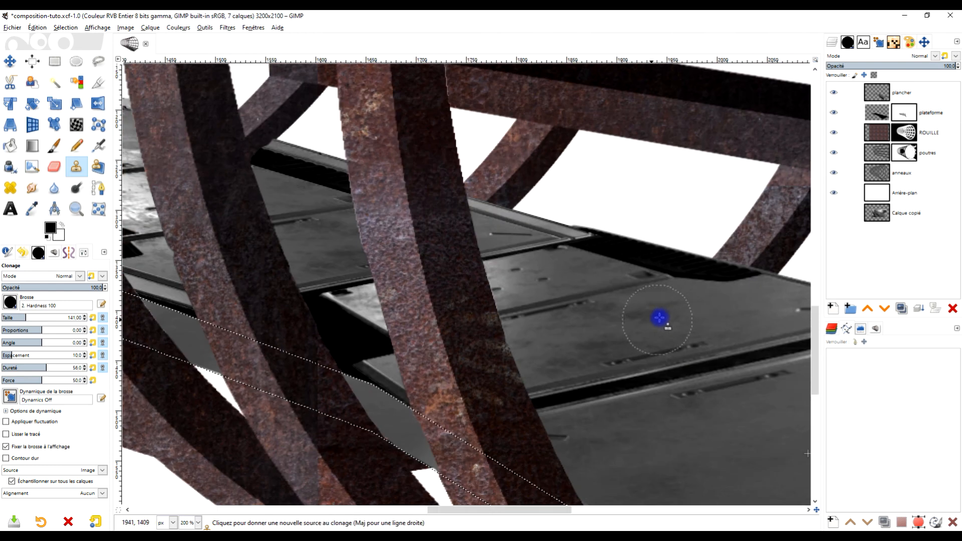
{"action": "left_click_drag", "start_coordinate": [416, 355], "coordinate": [726, 367]}
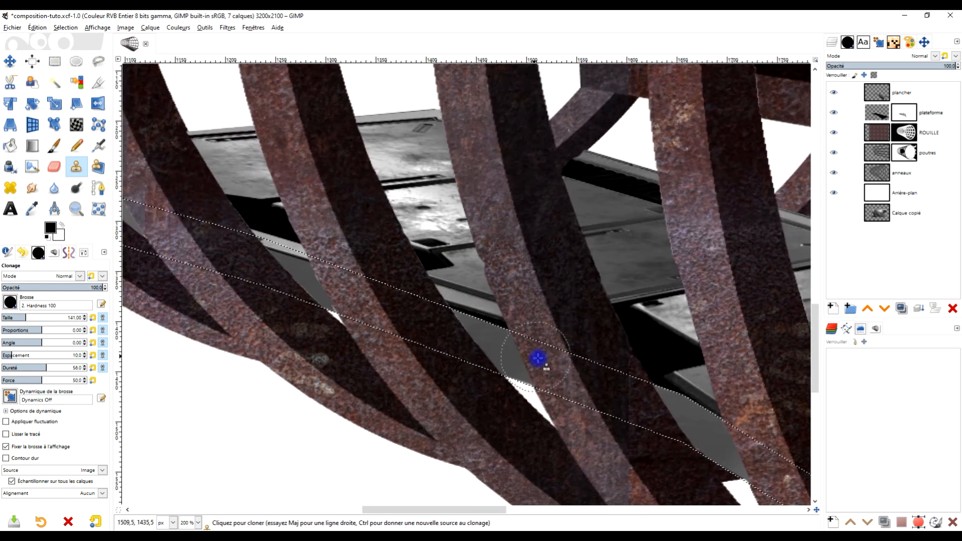
{"action": "left_click_drag", "start_coordinate": [551, 323], "coordinate": [635, 342]}
{"action": "mouse_move", "coordinate": [388, 294]}
{"action": "left_mouse_down"}
{"action": "mouse_move", "coordinate": [403, 322]}
{"action": "mouse_move", "coordinate": [461, 344]}
{"action": "mouse_move", "coordinate": [687, 388]}
{"action": "mouse_move", "coordinate": [594, 303]}
{"action": "left_mouse_up"}
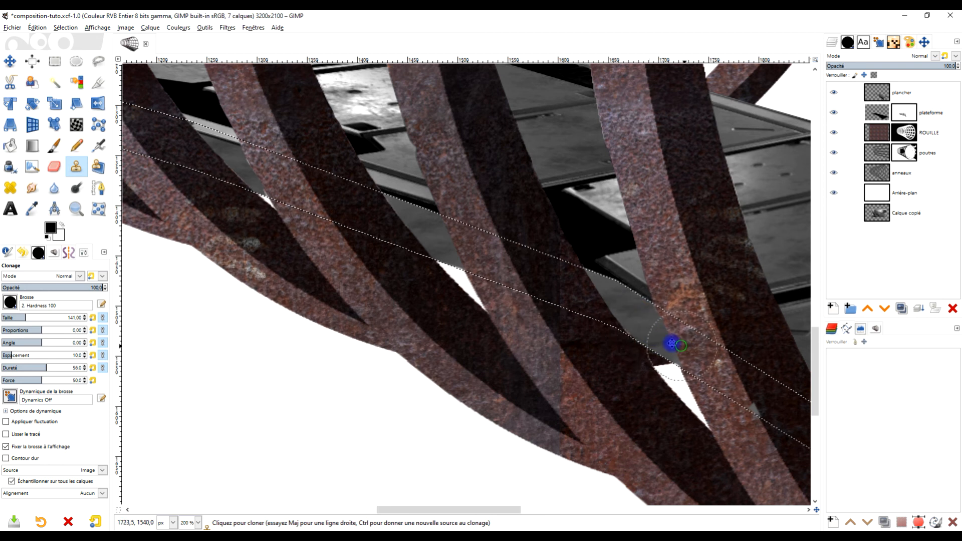
{"action": "left_click_drag", "start_coordinate": [706, 356], "coordinate": [544, 272]}
{"action": "left_click_drag", "start_coordinate": [661, 359], "coordinate": [543, 239]}
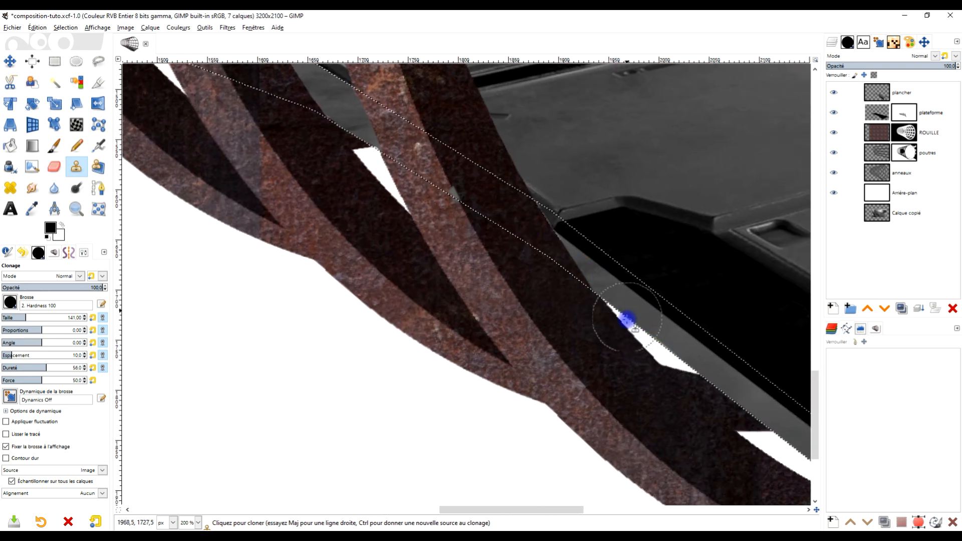
{"action": "left_click_drag", "start_coordinate": [658, 324], "coordinate": [270, 93]}
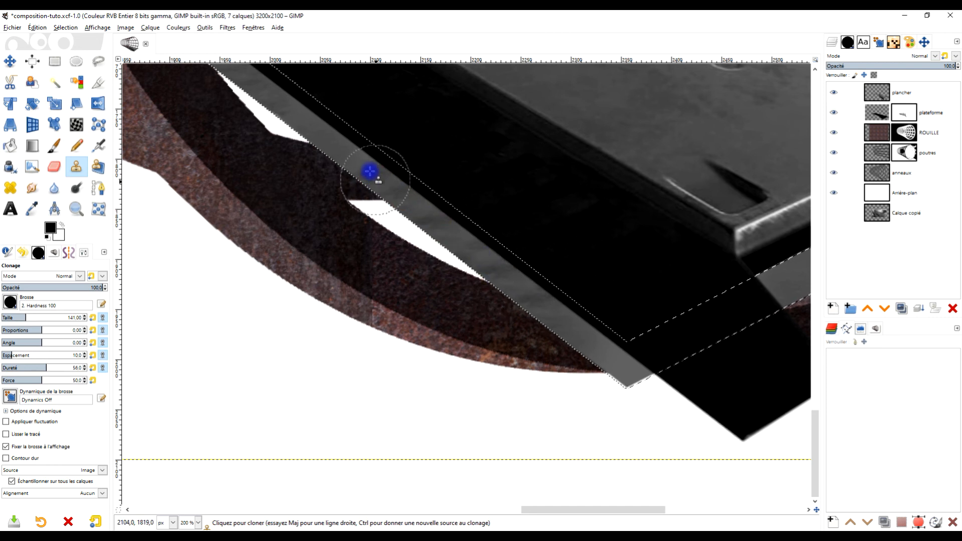
Clone metal sampled from the front floor plate over the platform's side edge to vary its texture, then remove the selection.
{"action": "scroll", "coordinate": [471, 220], "scroll_direction": "down", "scroll_amount": 2, "text": "ctrl"}
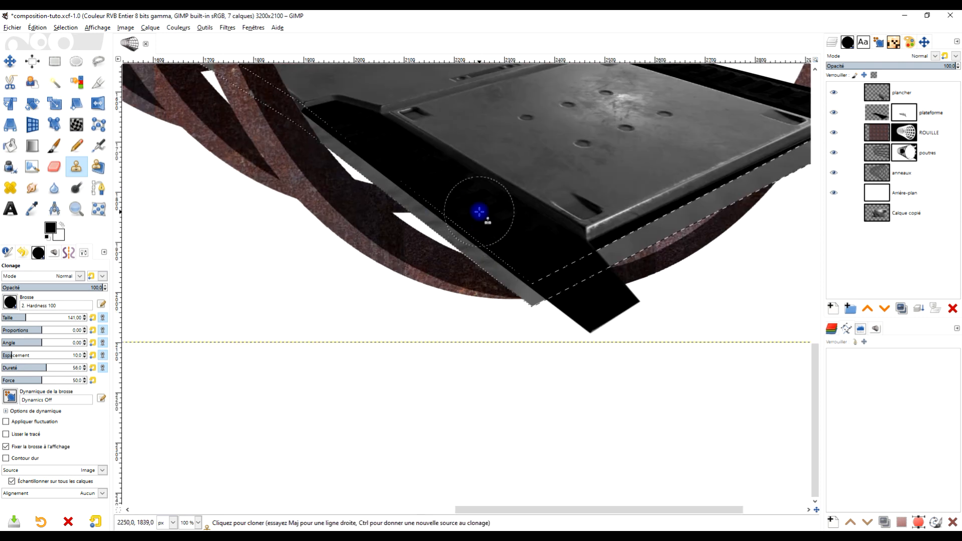
{"action": "scroll", "coordinate": [596, 216], "scroll_direction": "up", "scroll_amount": 3}
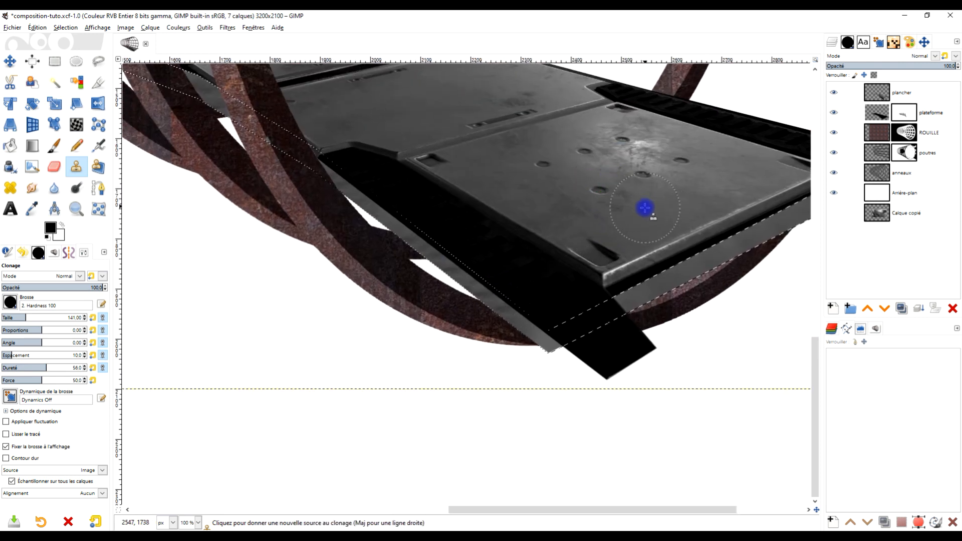
{"action": "left_click", "coordinate": [645, 207], "text": "ctrl"}
{"action": "left_click", "coordinate": [489, 310]}
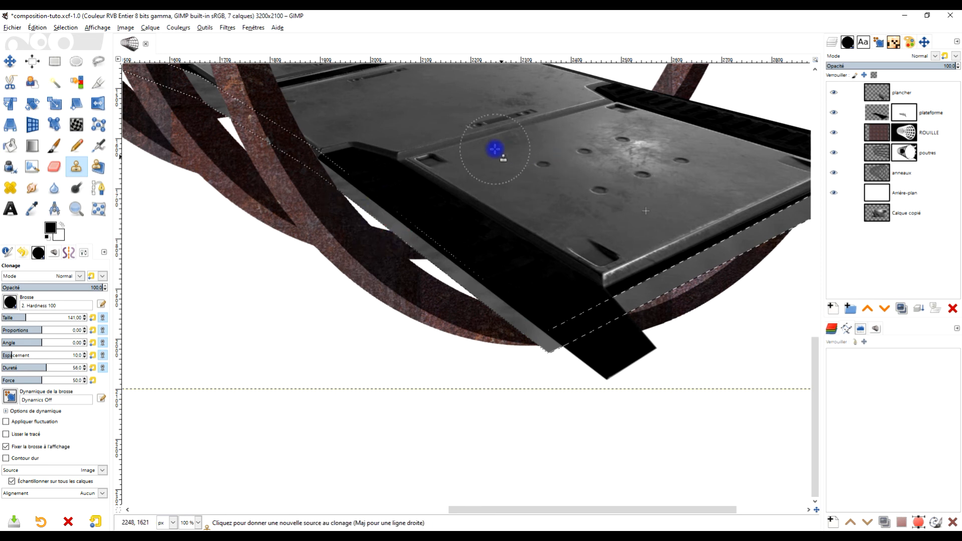
{"action": "scroll", "coordinate": [495, 148], "scroll_direction": "up", "scroll_amount": 2}
{"action": "left_click", "coordinate": [495, 170], "text": "ctrl"}
{"action": "left_click_drag", "start_coordinate": [285, 305], "coordinate": [299, 303]}
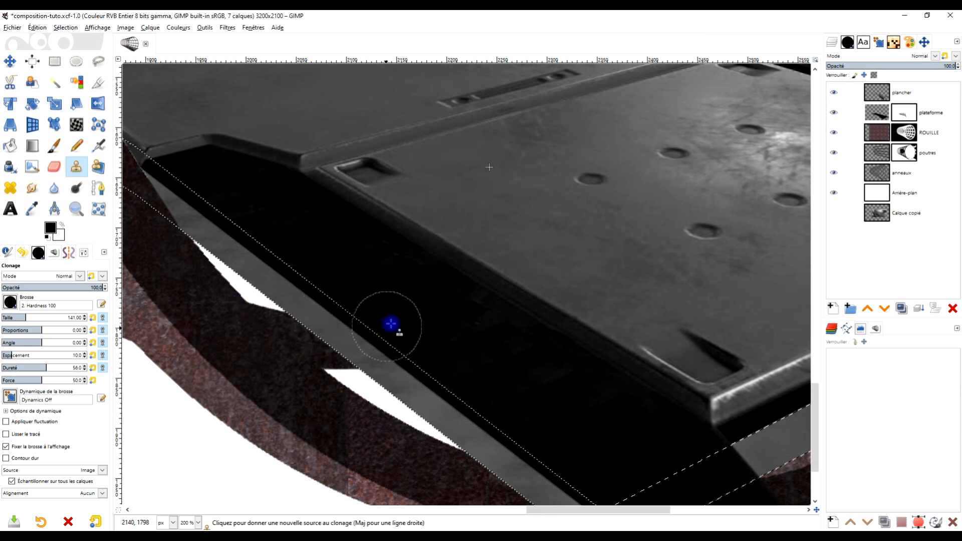
{"action": "scroll", "coordinate": [391, 323], "scroll_direction": "down", "scroll_amount": 4}
{"action": "left_click", "coordinate": [65, 28]}
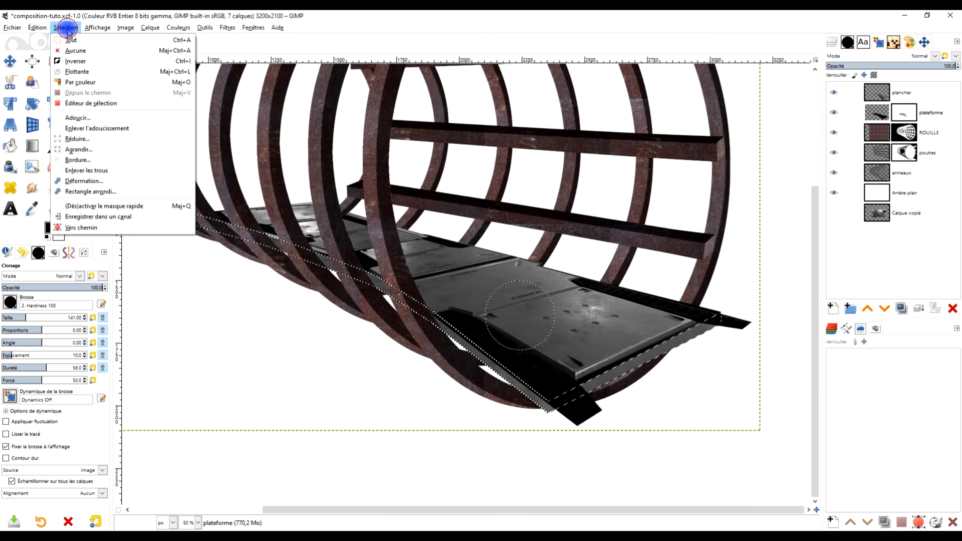
{"action": "left_click", "coordinate": [76, 51]}
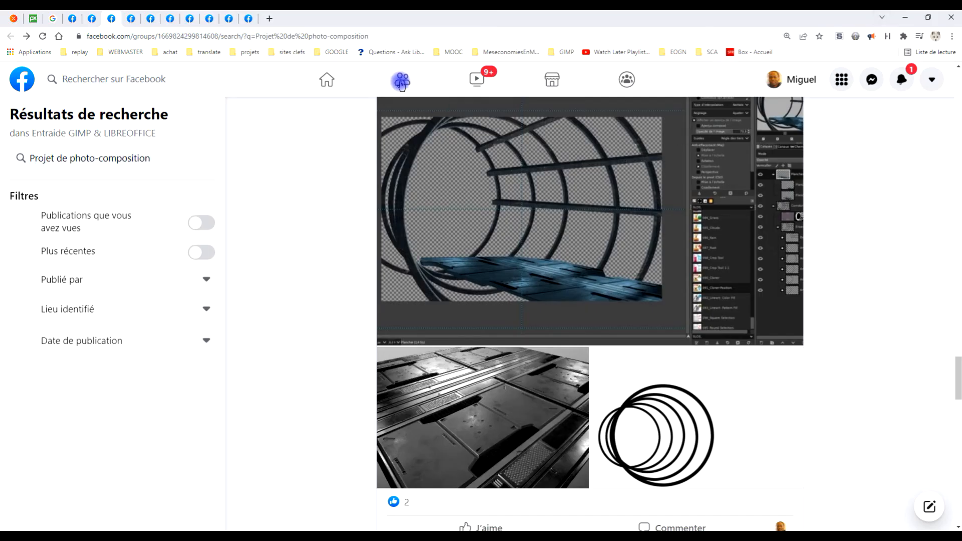
{"action": "left_click", "coordinate": [244, 17]}
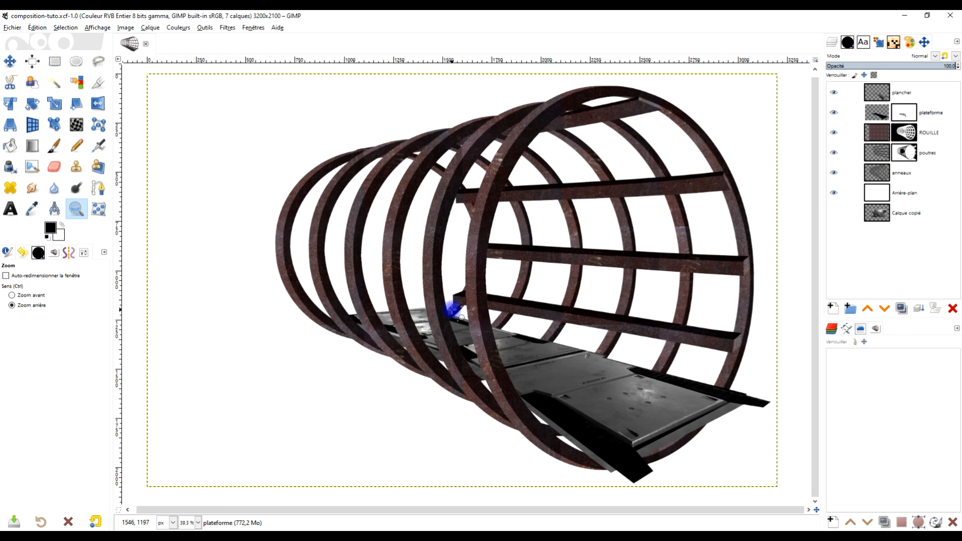
On the plancher layer, clone the platform's far edge up to the dark ring at the gap beneath the lowest beam's end.
{"action": "scroll", "coordinate": [451, 309], "scroll_direction": "up", "scroll_amount": 6}
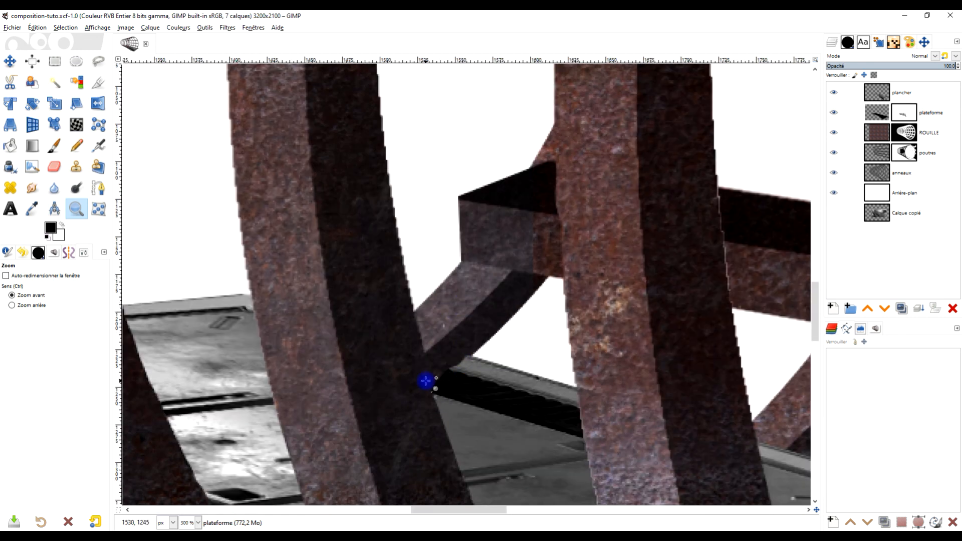
{"action": "left_click", "coordinate": [836, 94]}
{"action": "left_click", "coordinate": [836, 95]}
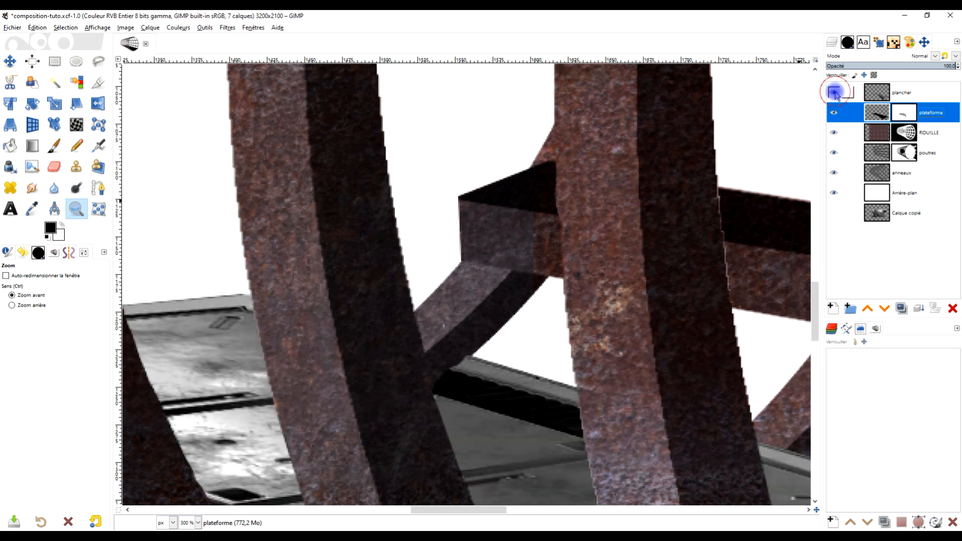
{"action": "left_click", "coordinate": [882, 97]}
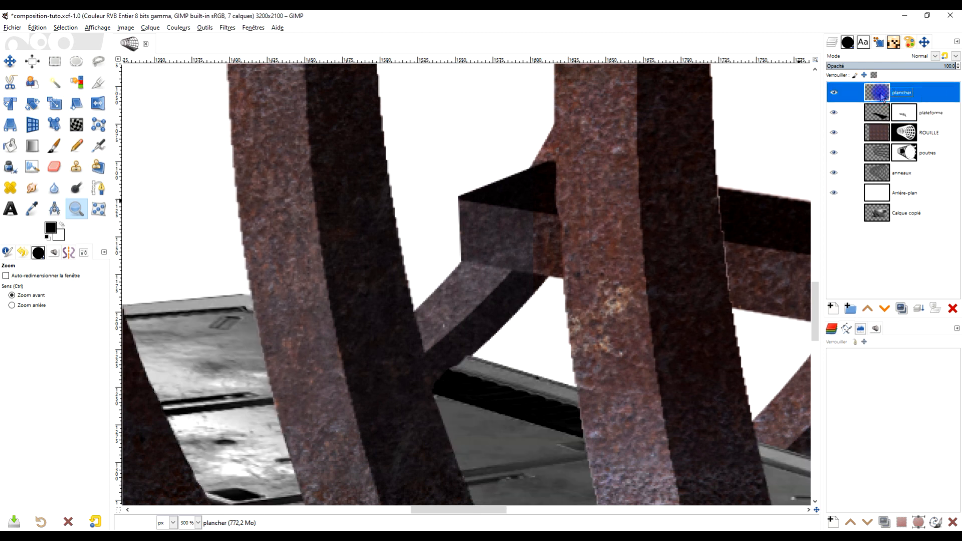
{"action": "left_click", "coordinate": [77, 167]}
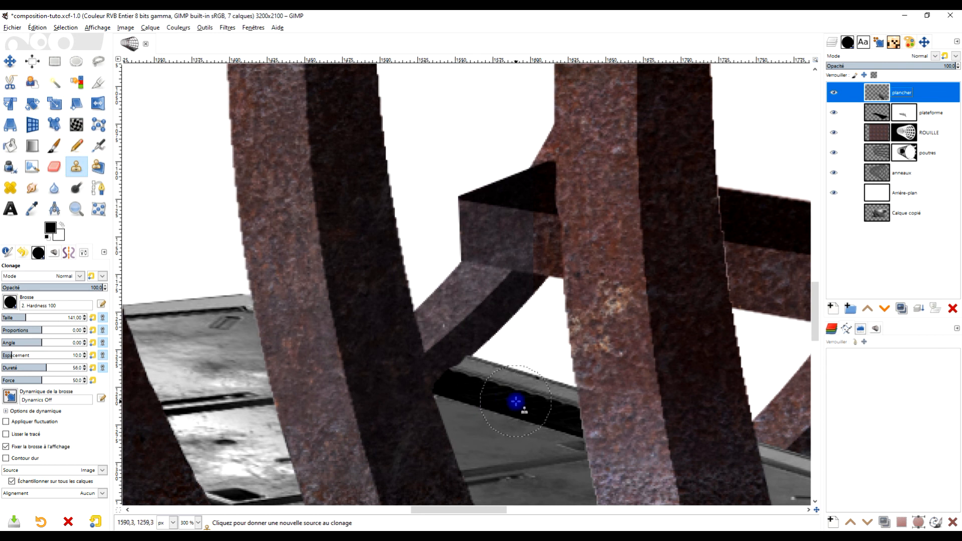
{"action": "left_click", "coordinate": [516, 401], "text": "ctrl"}
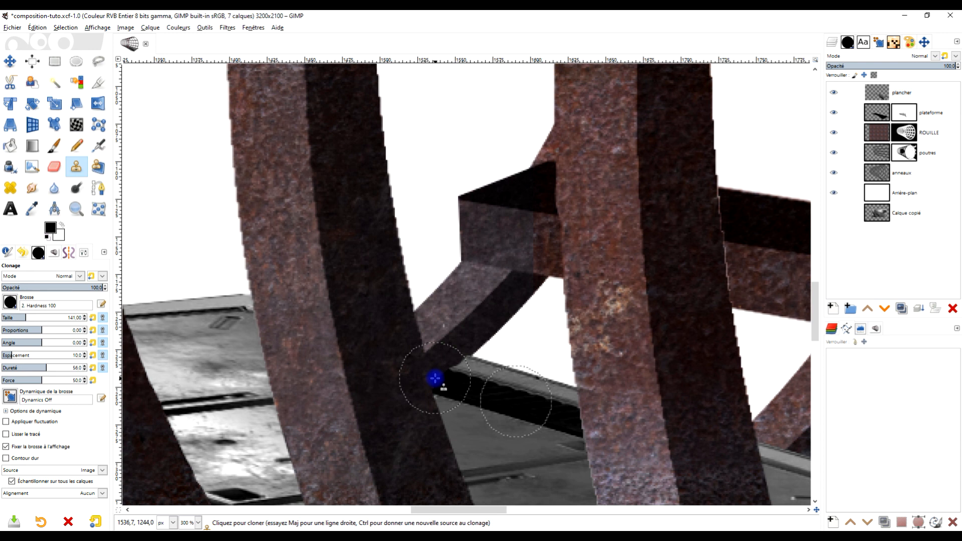
{"action": "left_click", "coordinate": [434, 378]}
{"action": "left_click_drag", "start_coordinate": [440, 371], "coordinate": [434, 350]}
{"action": "scroll", "coordinate": [433, 350], "scroll_direction": "down", "scroll_amount": 3}
{"action": "key", "text": "f"}
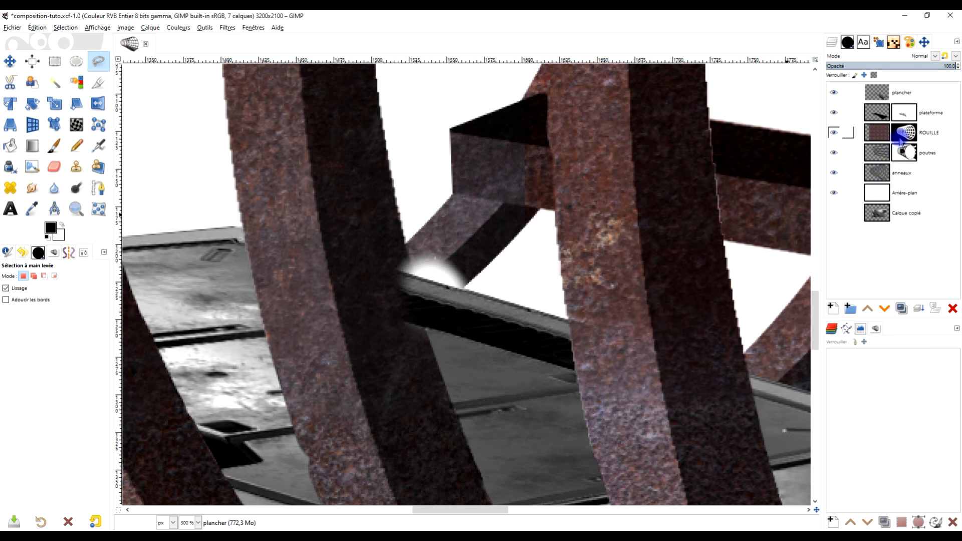
{"action": "right_click", "coordinate": [882, 185]}
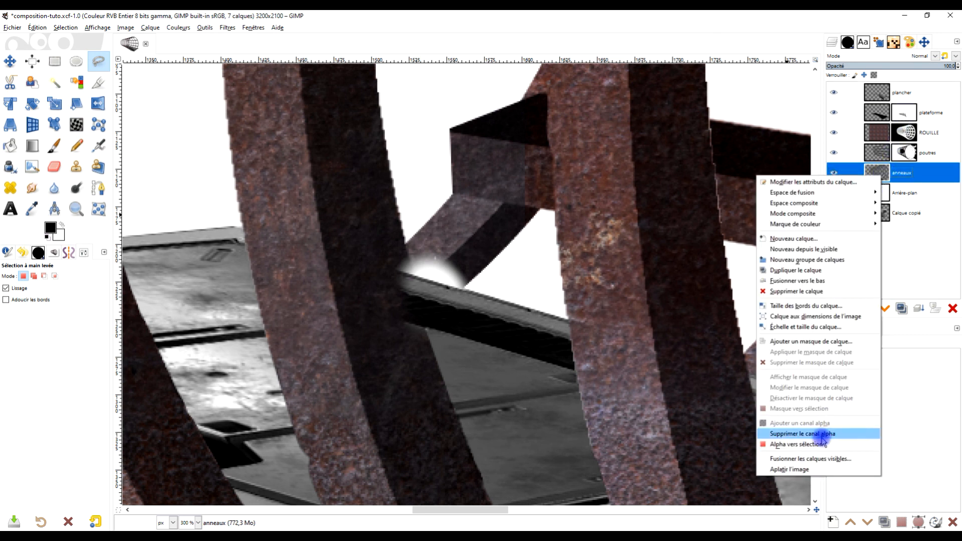
{"action": "left_click", "coordinate": [756, 443]}
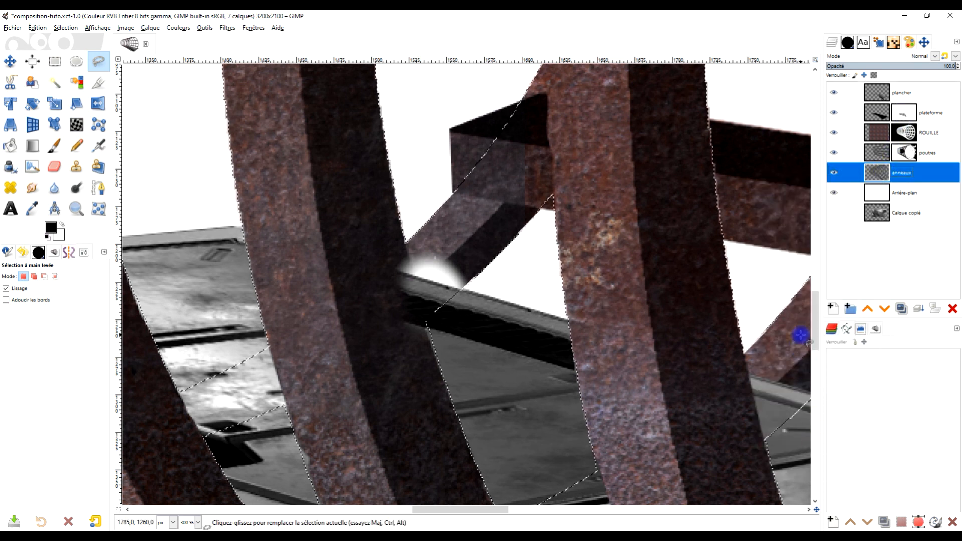
{"action": "left_click", "coordinate": [884, 94]}
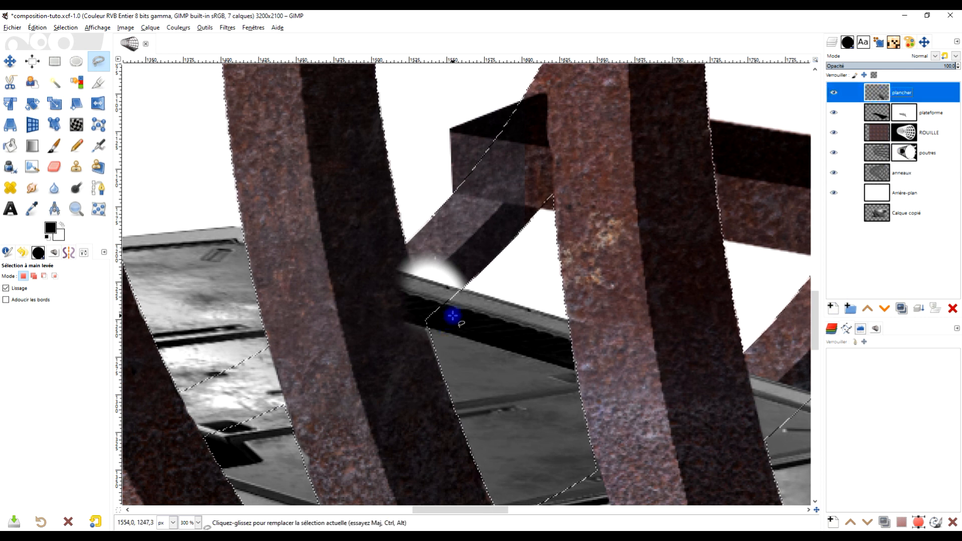
{"action": "scroll", "coordinate": [431, 258], "scroll_direction": "up", "scroll_amount": 2}
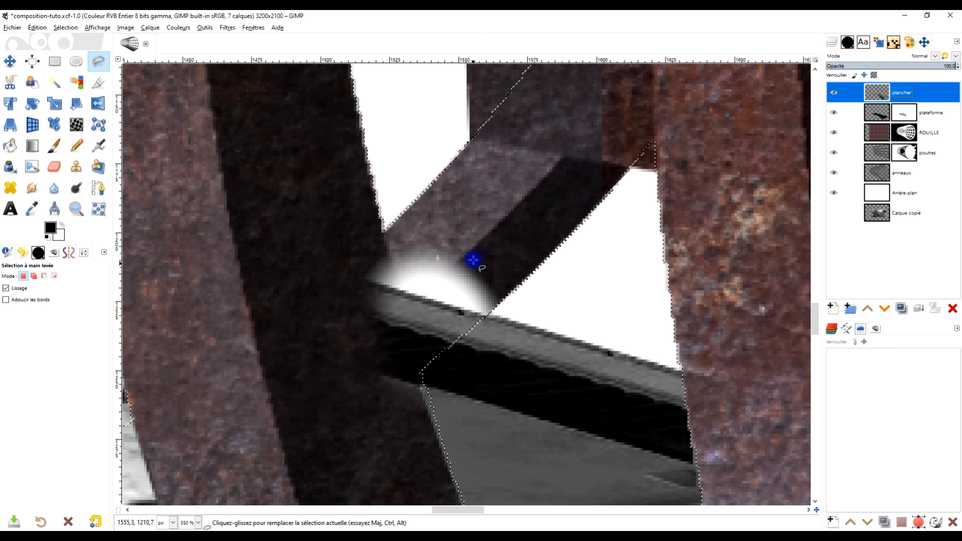
{"action": "left_click", "coordinate": [66, 27]}
{"action": "left_click", "coordinate": [90, 55]}
Outline the cloned excess above the platform's edge and over the ring with a freehand selection, delete it, and clear the selection.
{"action": "left_click", "coordinate": [506, 319]}
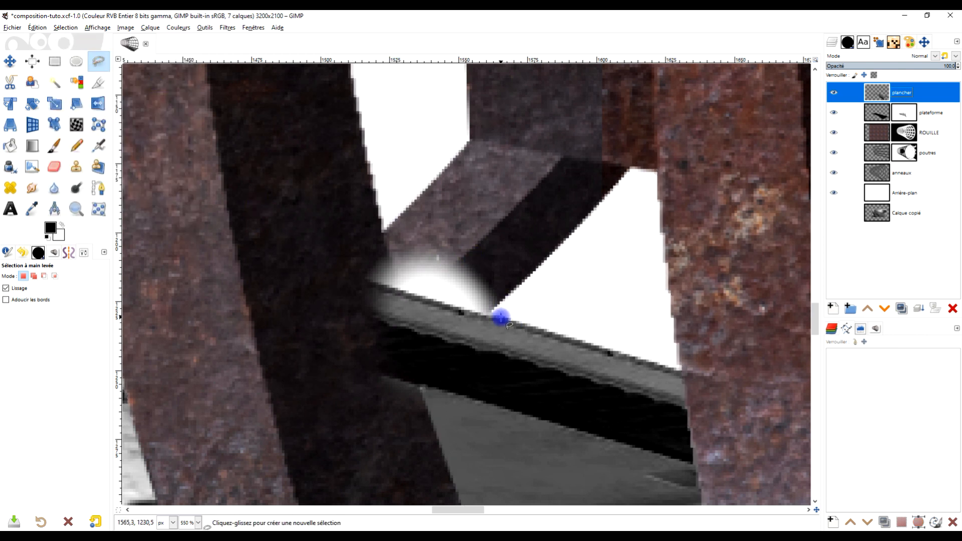
{"action": "left_click", "coordinate": [329, 275]}
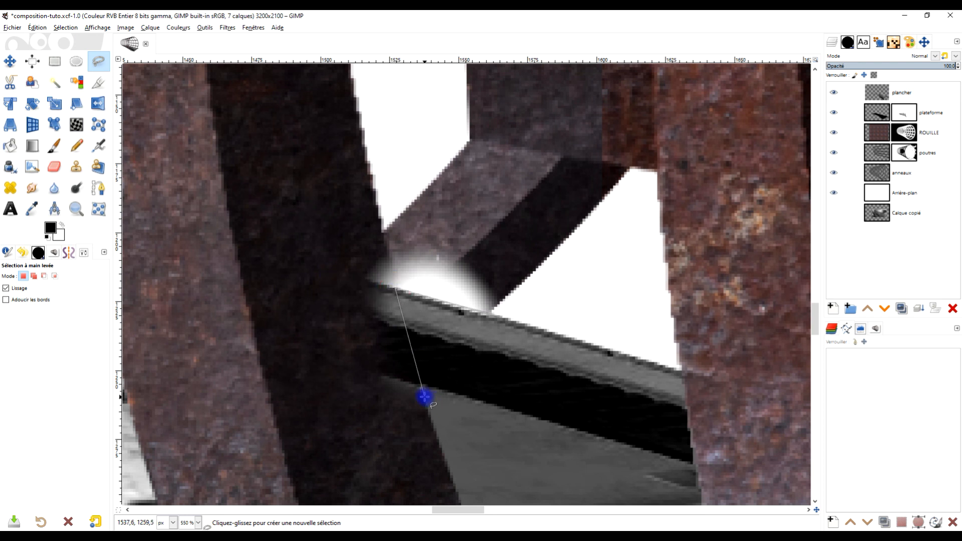
{"action": "left_click", "coordinate": [421, 391]}
{"action": "left_click", "coordinate": [280, 293]}
{"action": "left_click", "coordinate": [304, 207]}
{"action": "left_click", "coordinate": [404, 204]}
{"action": "left_click", "coordinate": [538, 309]}
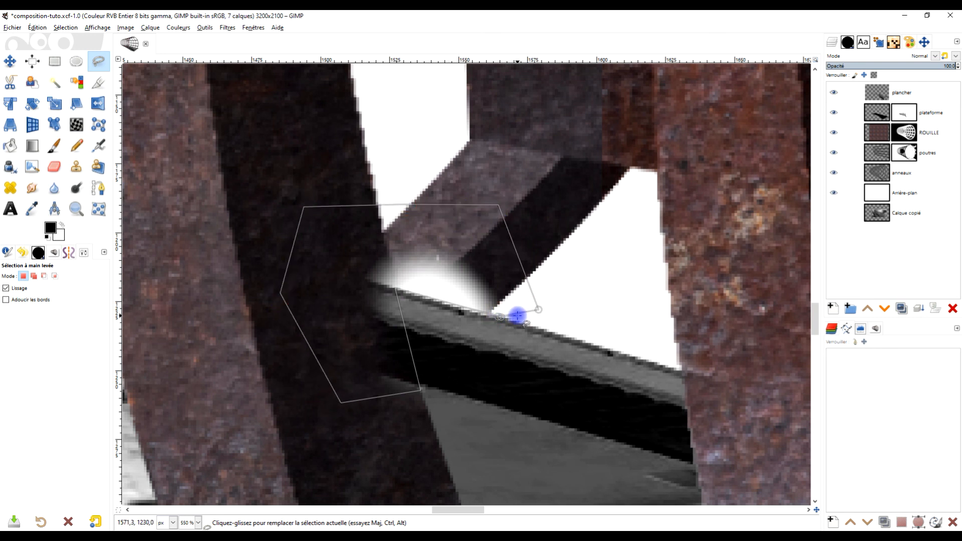
{"action": "key", "text": "Return"}
{"action": "key", "text": "Delete"}
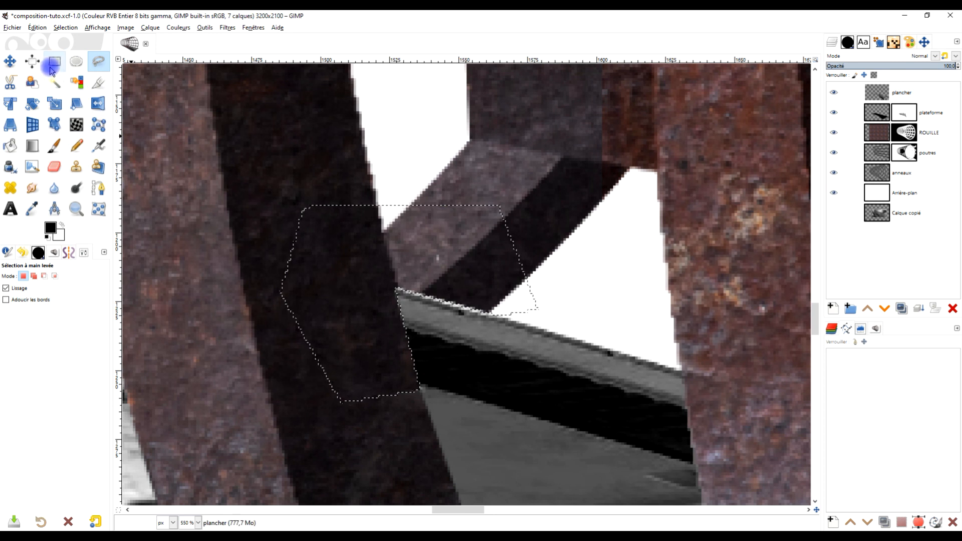
{"action": "left_click", "coordinate": [52, 65]}
{"action": "left_click", "coordinate": [383, 161]}
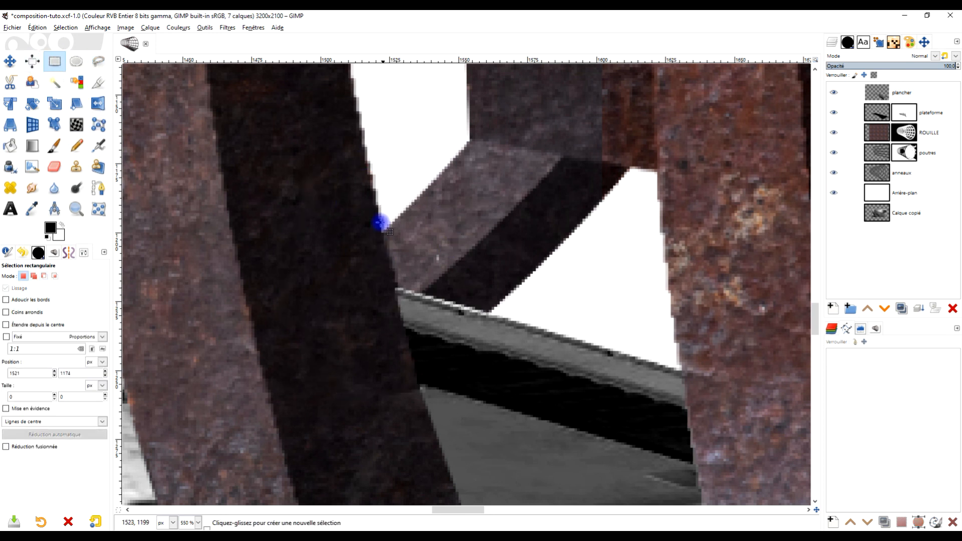
Examine the plancher layer where the platform's far edge meets the rings, checking for remaining cloning flaws.
{"action": "left_click", "coordinate": [54, 166]}
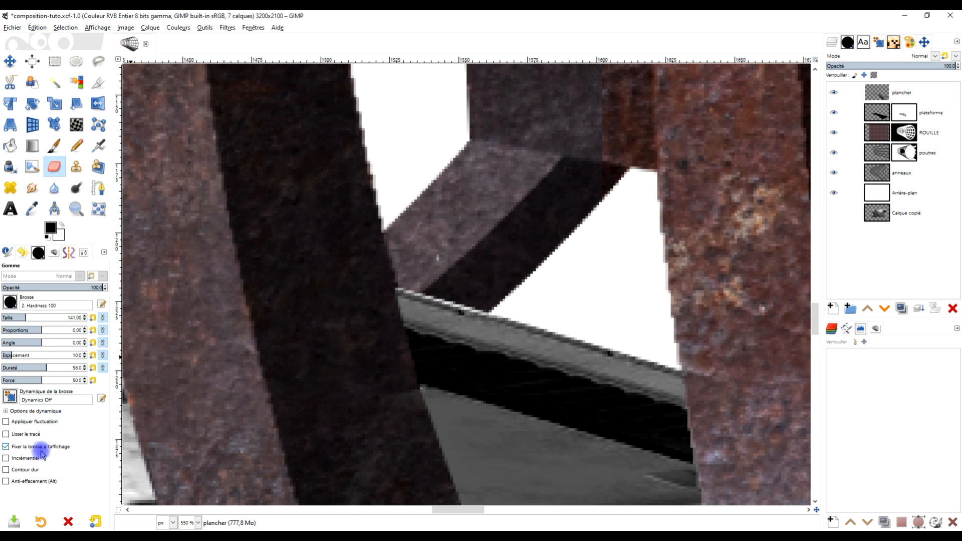
{"action": "left_click", "coordinate": [886, 91]}
{"action": "left_click", "coordinate": [833, 93]}
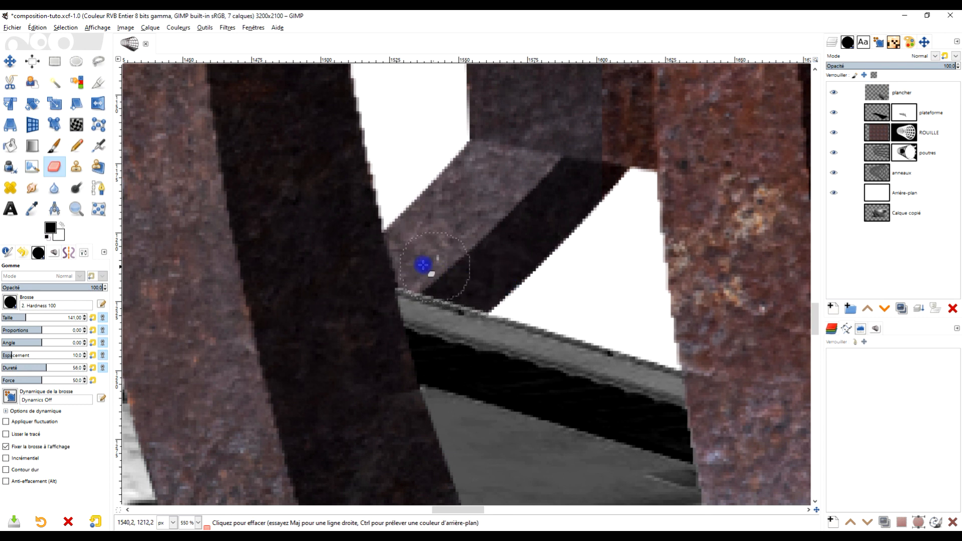
{"action": "scroll", "coordinate": [591, 274], "scroll_direction": "down", "scroll_amount": 3}
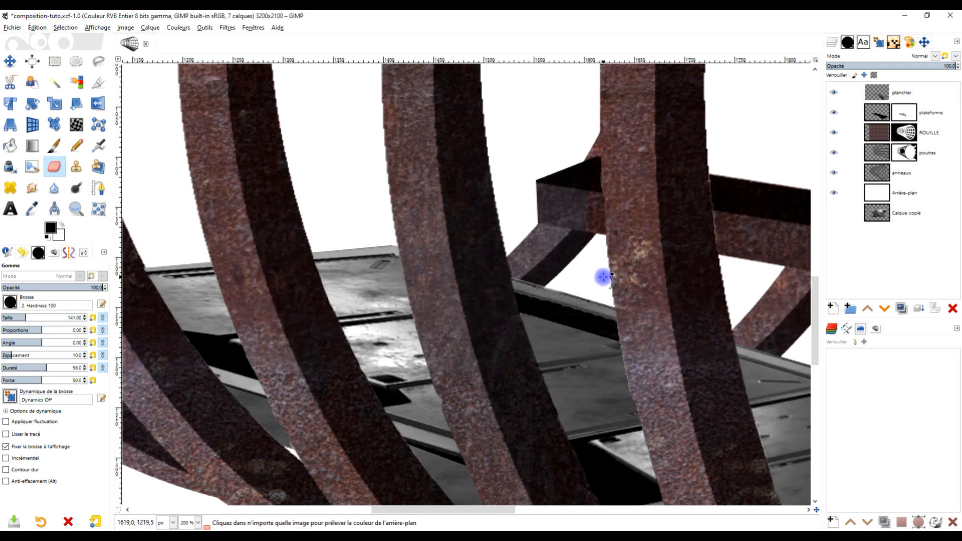
{"action": "scroll", "coordinate": [598, 276], "scroll_direction": "up", "scroll_amount": 3}
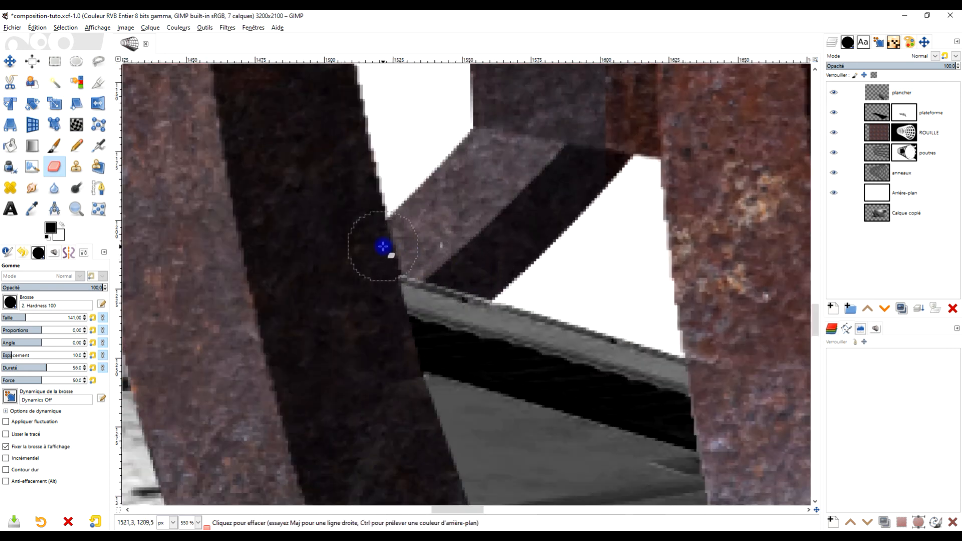
{"action": "scroll", "coordinate": [489, 258], "scroll_direction": "down", "scroll_amount": 6}
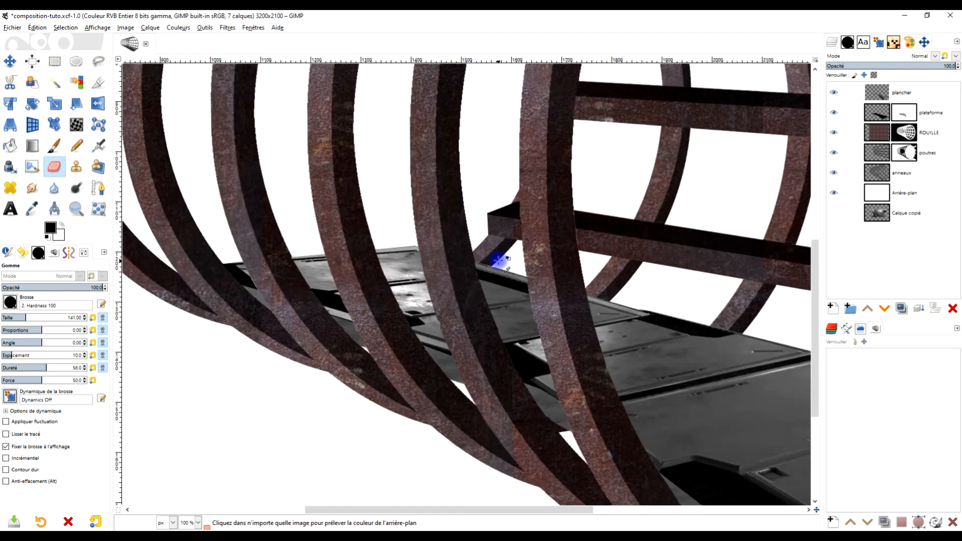
{"action": "scroll", "coordinate": [594, 317], "scroll_direction": "up", "scroll_amount": 3}
{"action": "scroll", "coordinate": [465, 369], "scroll_direction": "up", "scroll_amount": 2}
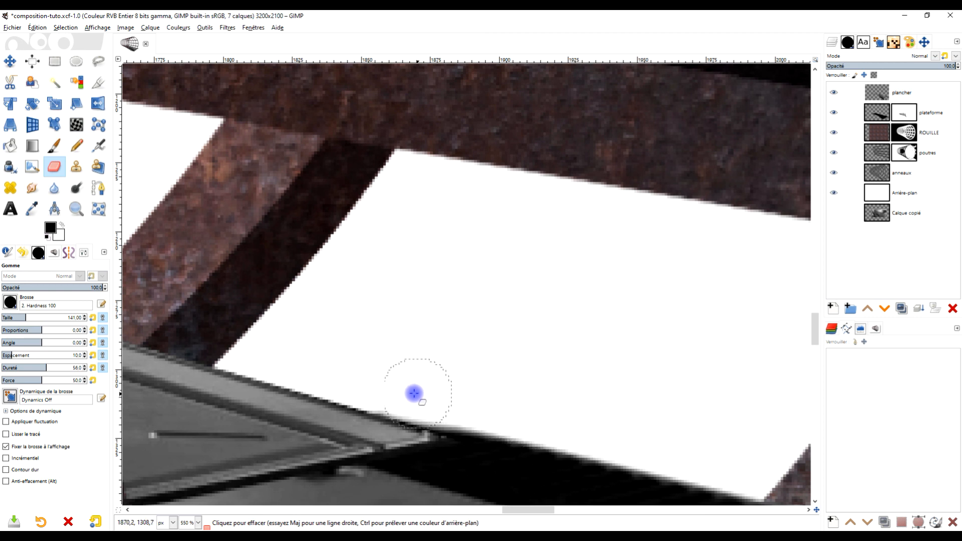
{"action": "scroll", "coordinate": [455, 388], "scroll_direction": "down", "scroll_amount": 7}
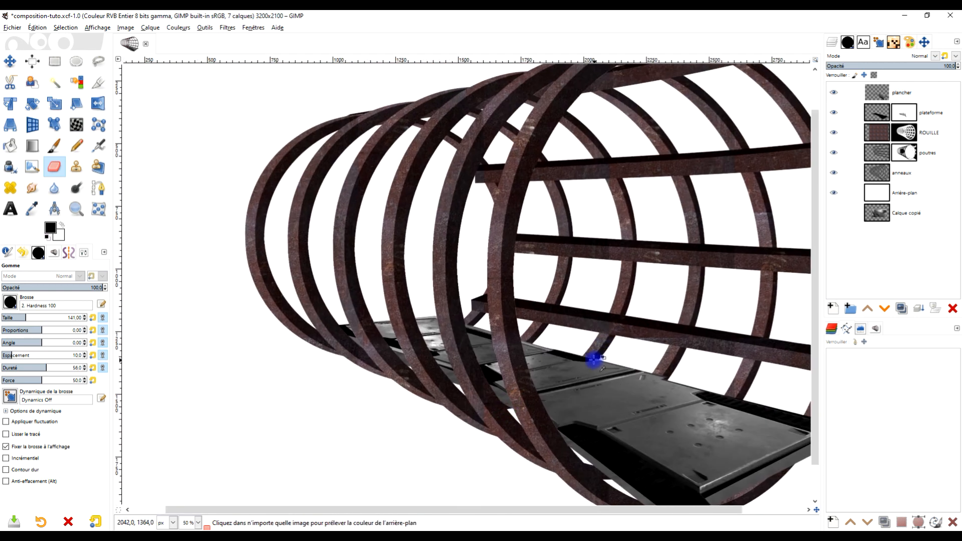
Review the whole tunnel and switch to the browser to view the reference composition with the motorbike.
{"action": "scroll", "coordinate": [594, 359], "scroll_direction": "down", "scroll_amount": 2}
{"action": "left_click", "coordinate": [76, 209]}
{"action": "left_click_drag", "start_coordinate": [292, 182], "coordinate": [700, 455]}
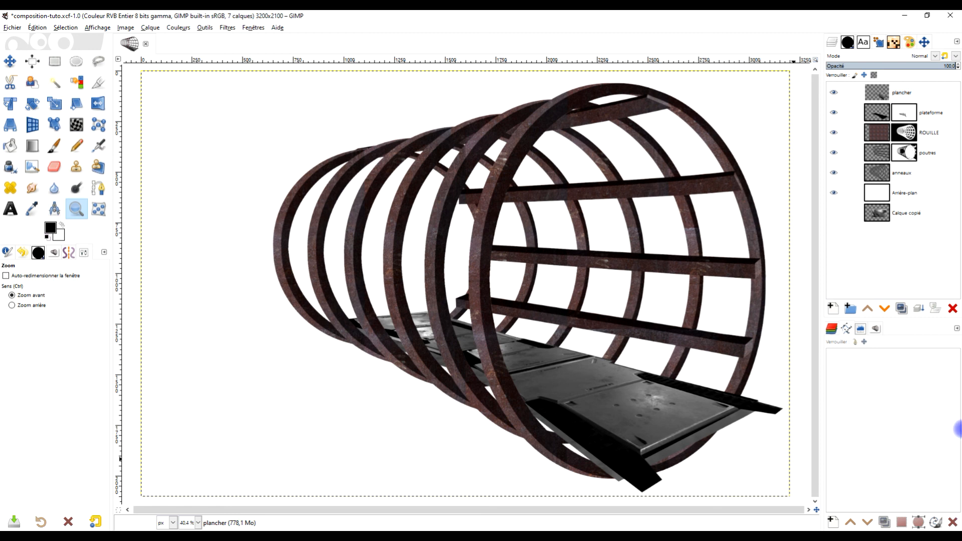
{"action": "left_click", "coordinate": [904, 15]}
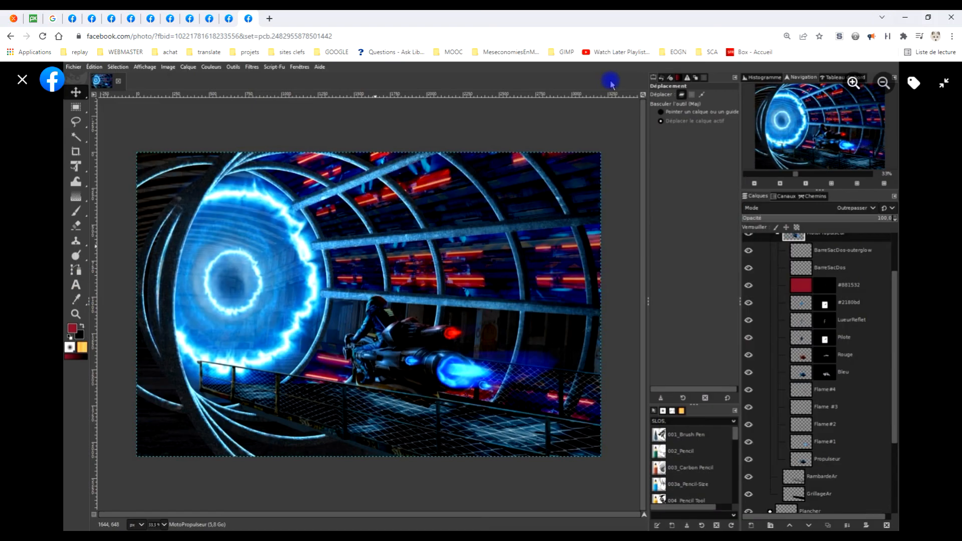